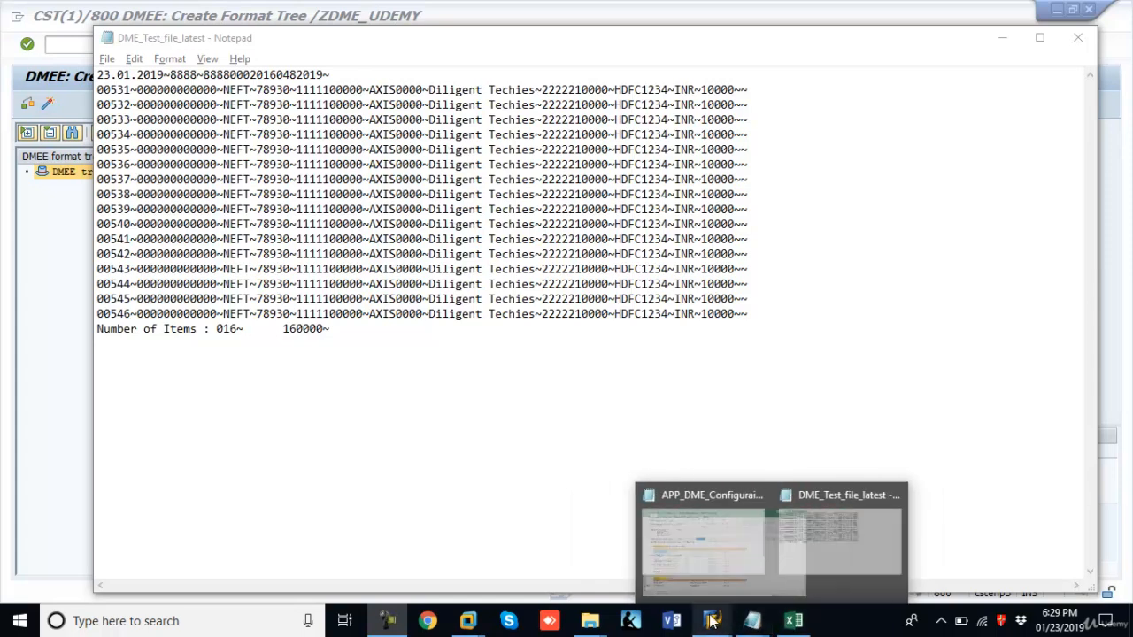
Switch to the SAP window creating format tree /ZDME_UDEMY and review its administrative data, including the documentation name.
mouse_move(712, 620)
mouse_move(631, 519)
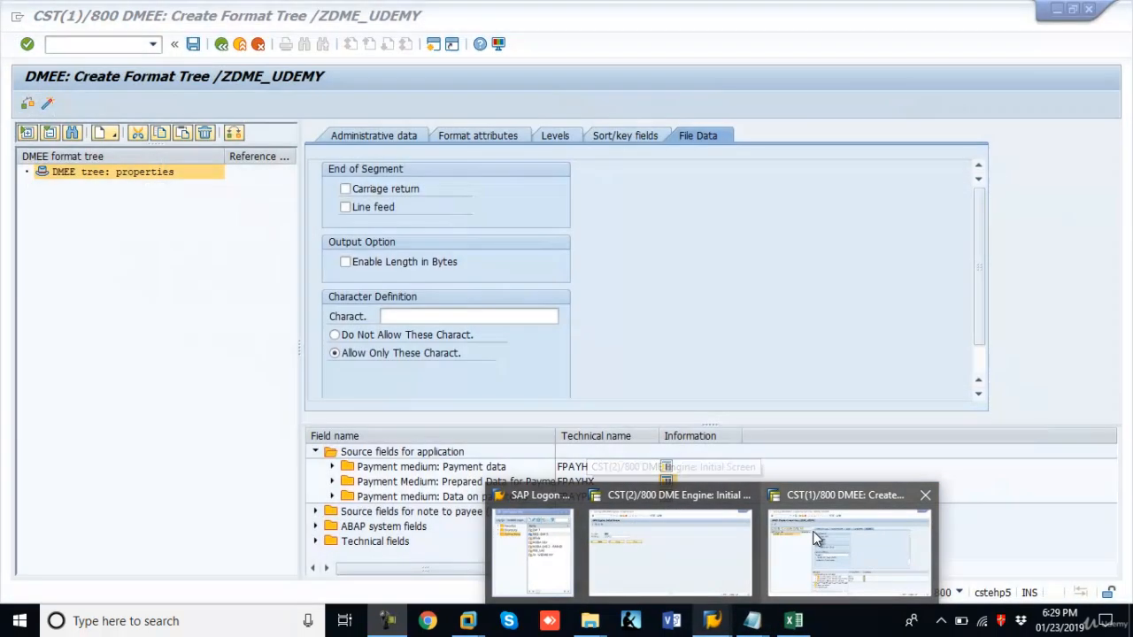
click(848, 544)
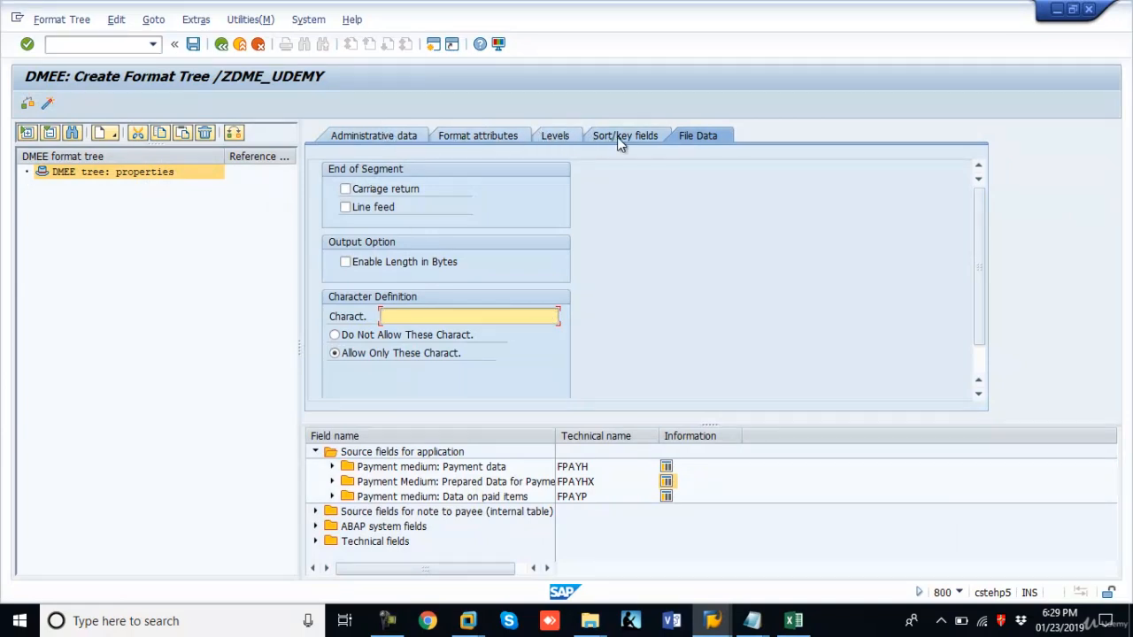
click(407, 140)
click(561, 225)
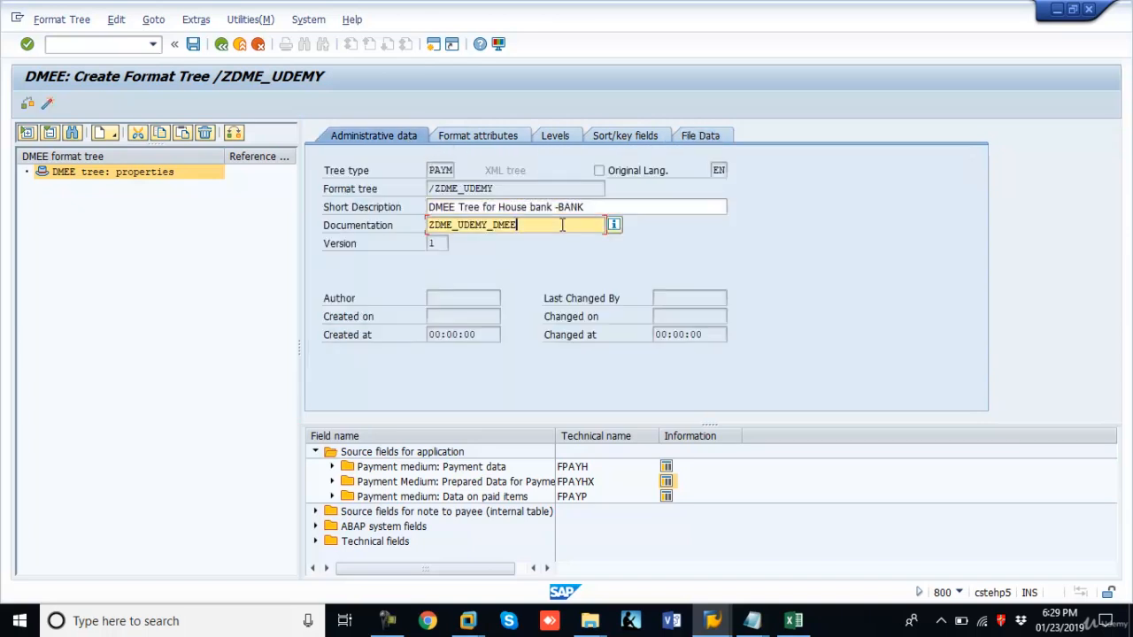
drag(562, 225, 432, 242)
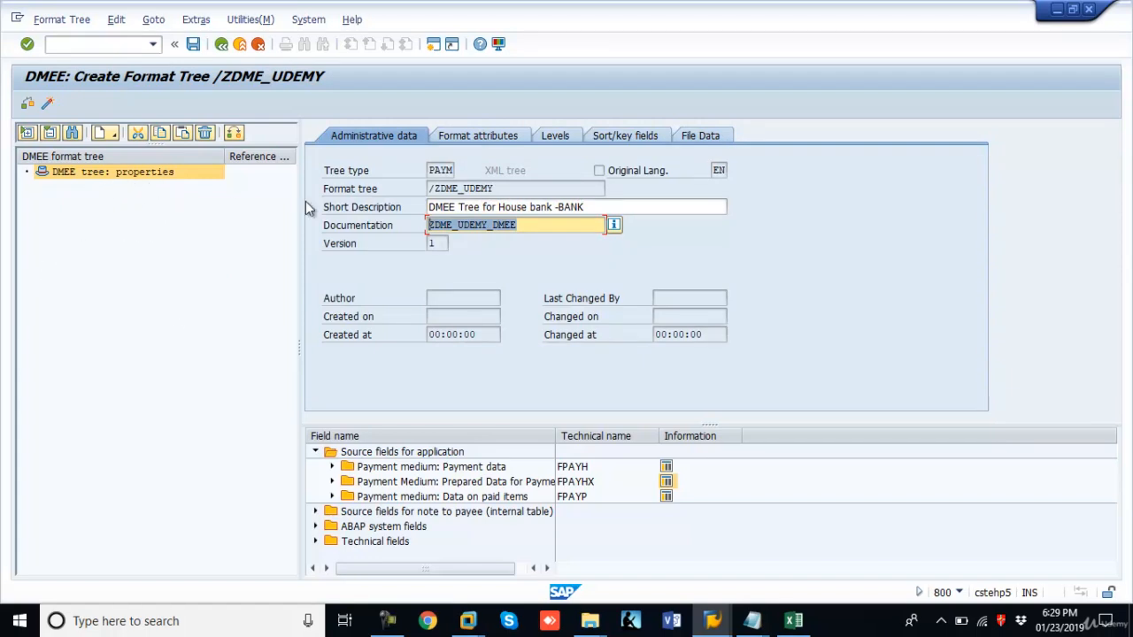
click(542, 226)
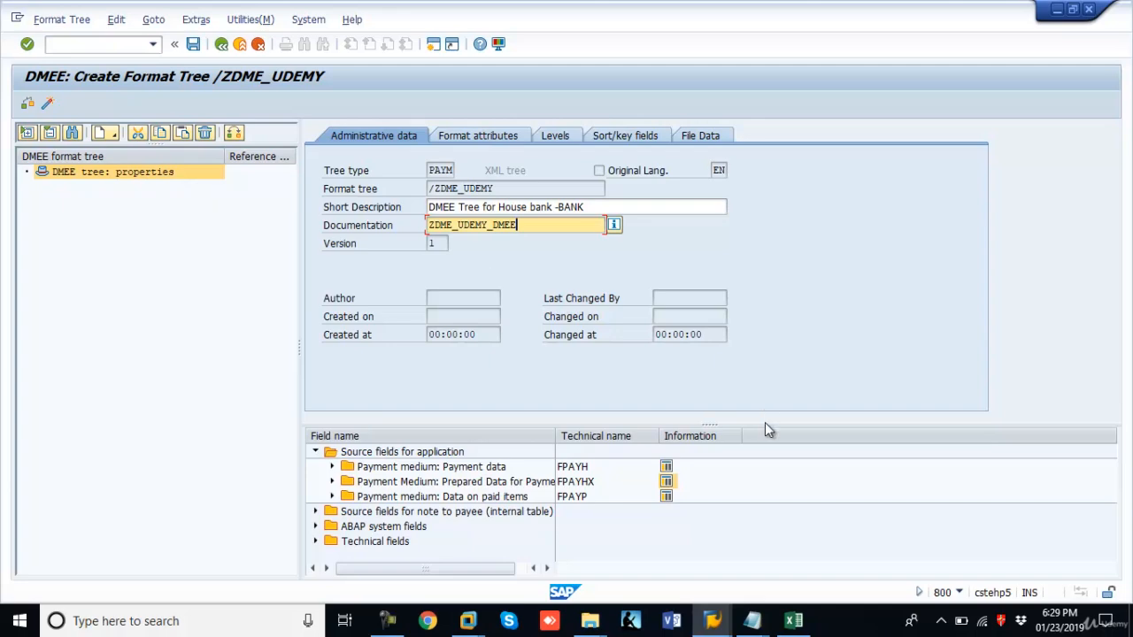
Switch to the DMEE_FORMAT_FILE workbook in Excel and examine the Header Level, Transaction Level and Trailer headings.
mouse_move(794, 620)
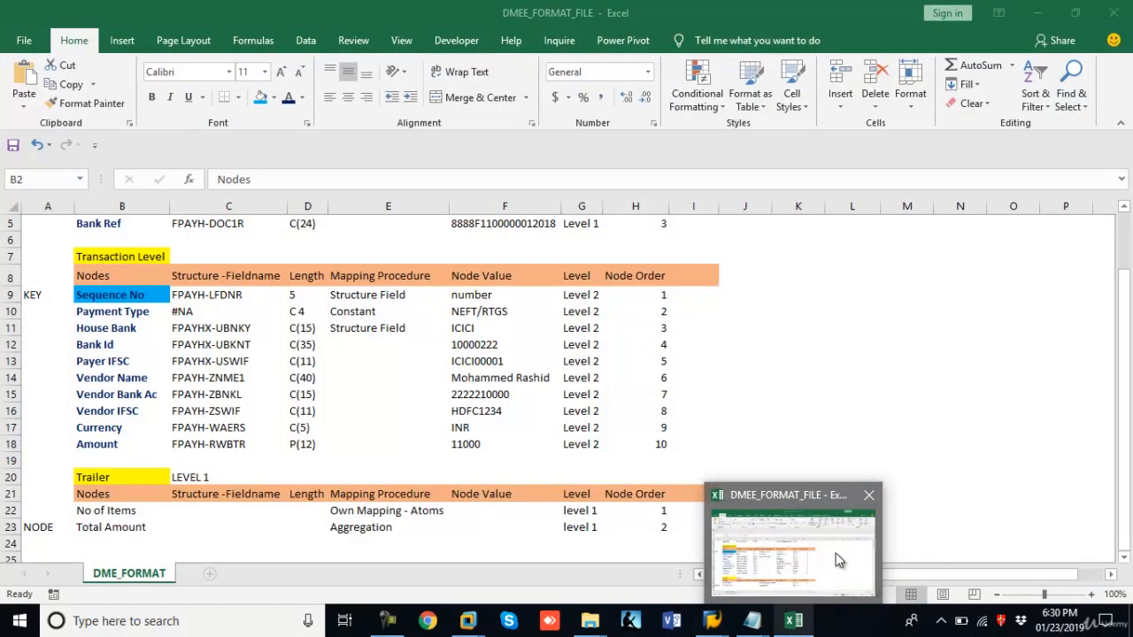
click(819, 562)
click(235, 331)
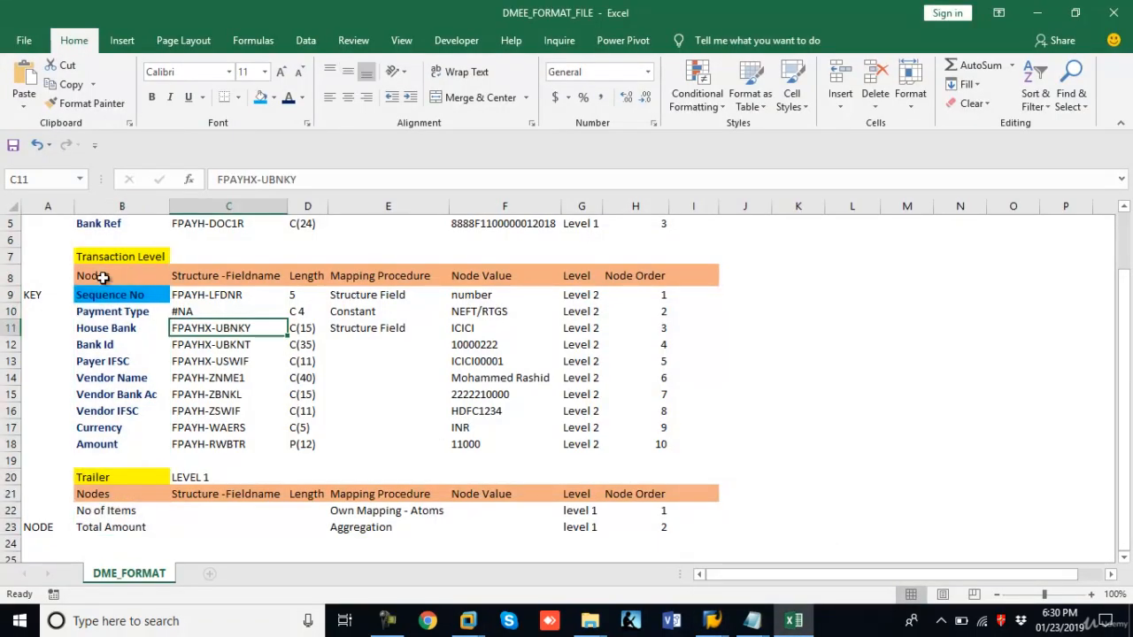
scroll(159, 271, up, 2)
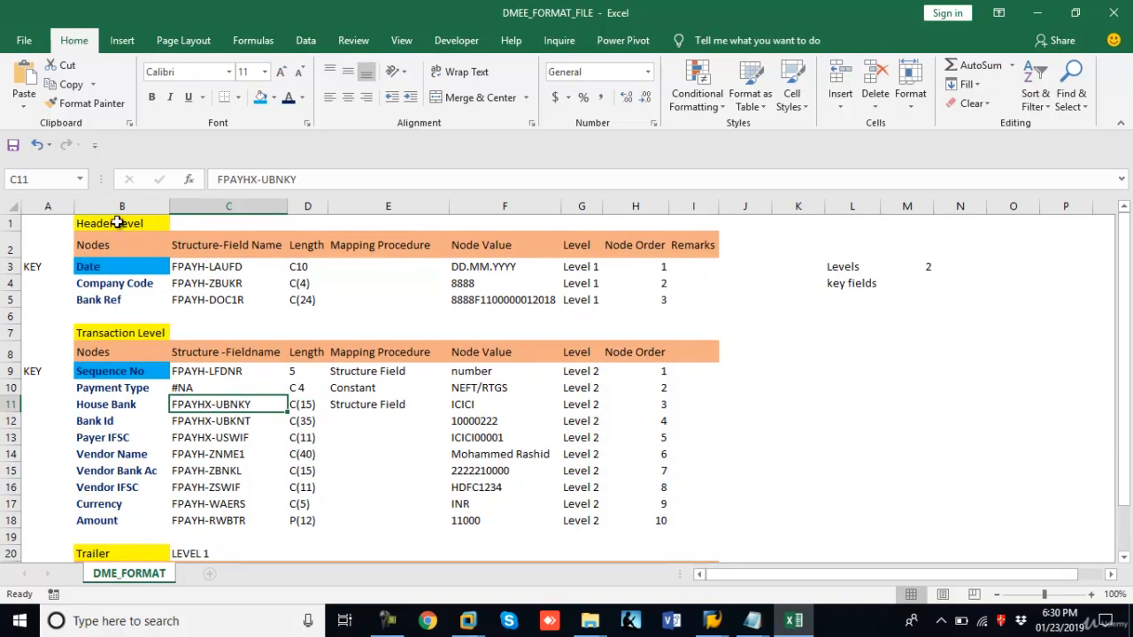
click(119, 223)
click(129, 333)
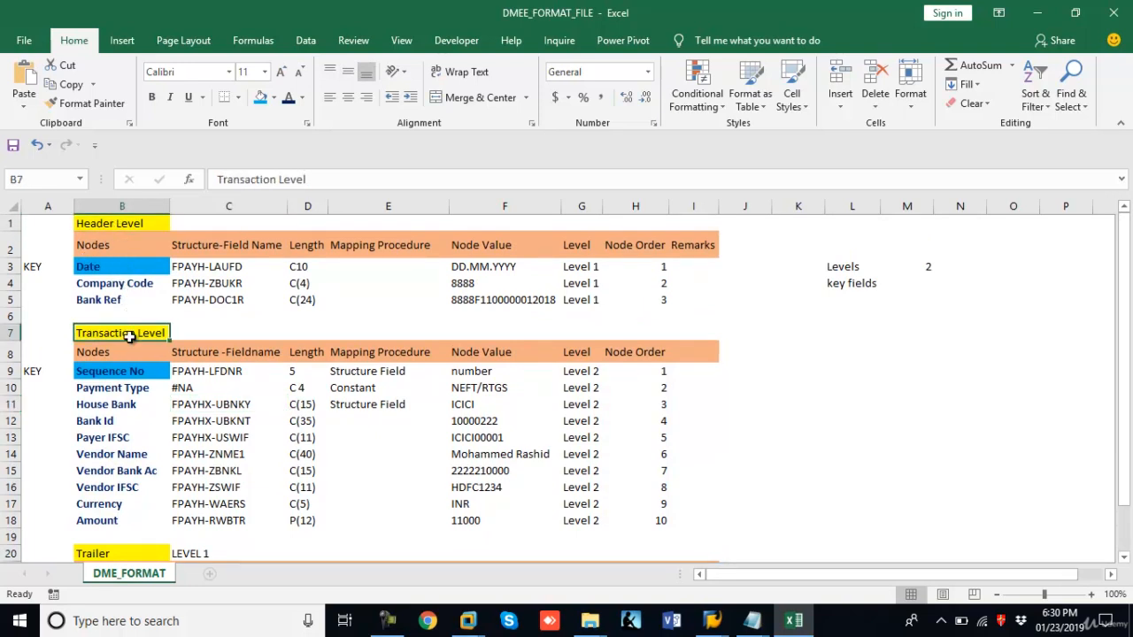
click(149, 553)
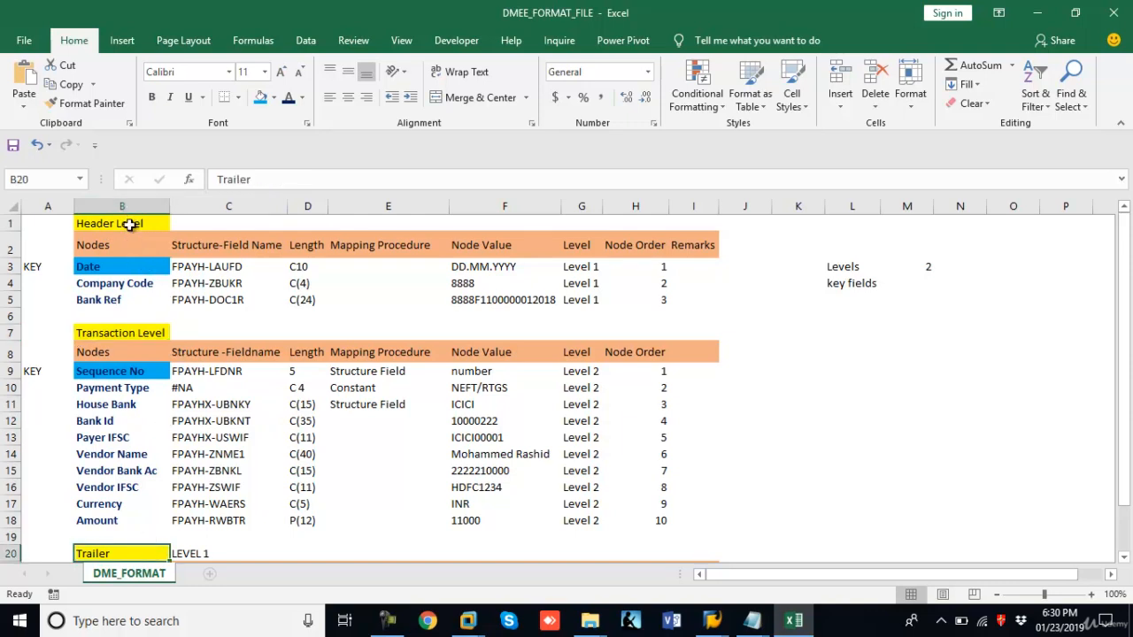
Copy the Header Level, Transaction Level and Trailer headings together into the cells starting at L11.
click(131, 224)
ctrl+click(129, 329)
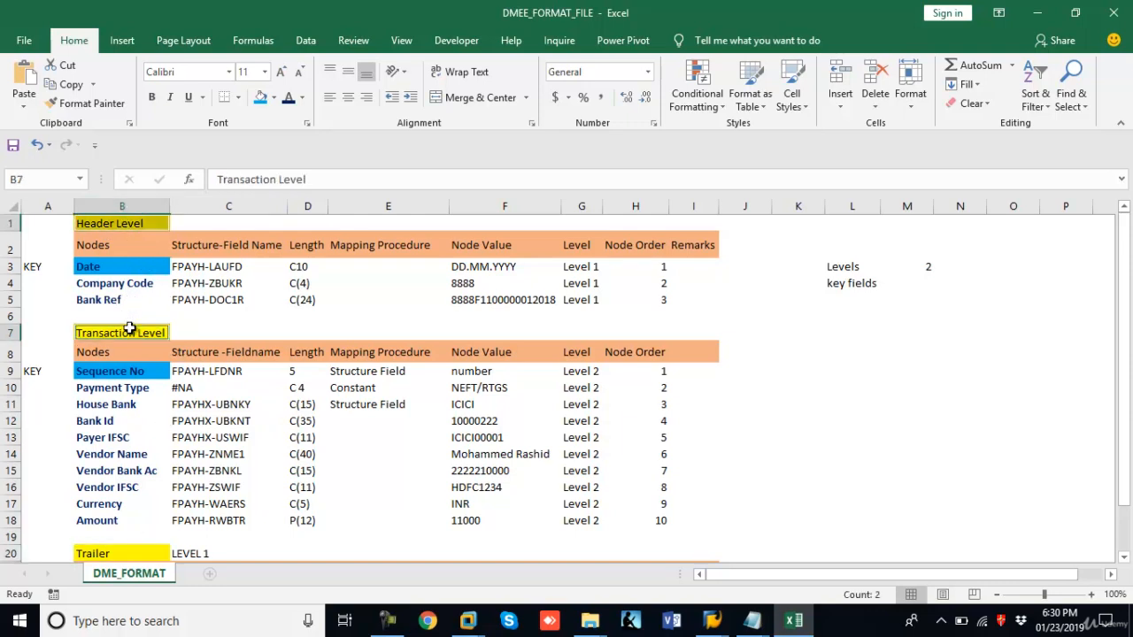
ctrl+click(126, 554)
key(ctrl+c)
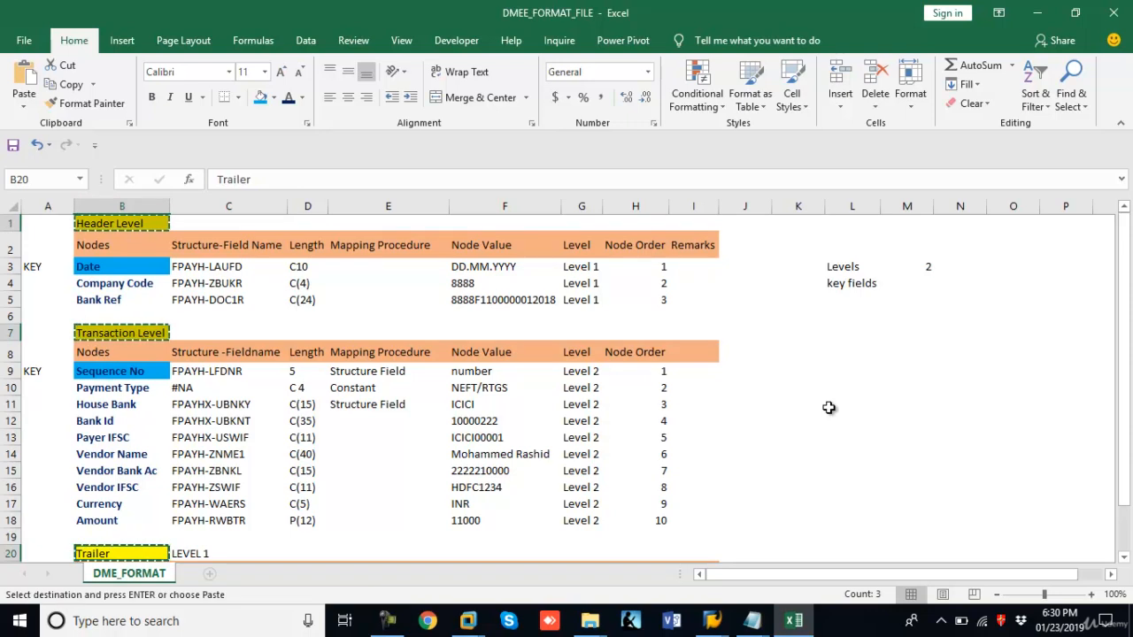
click(868, 402)
key(ctrl+v)
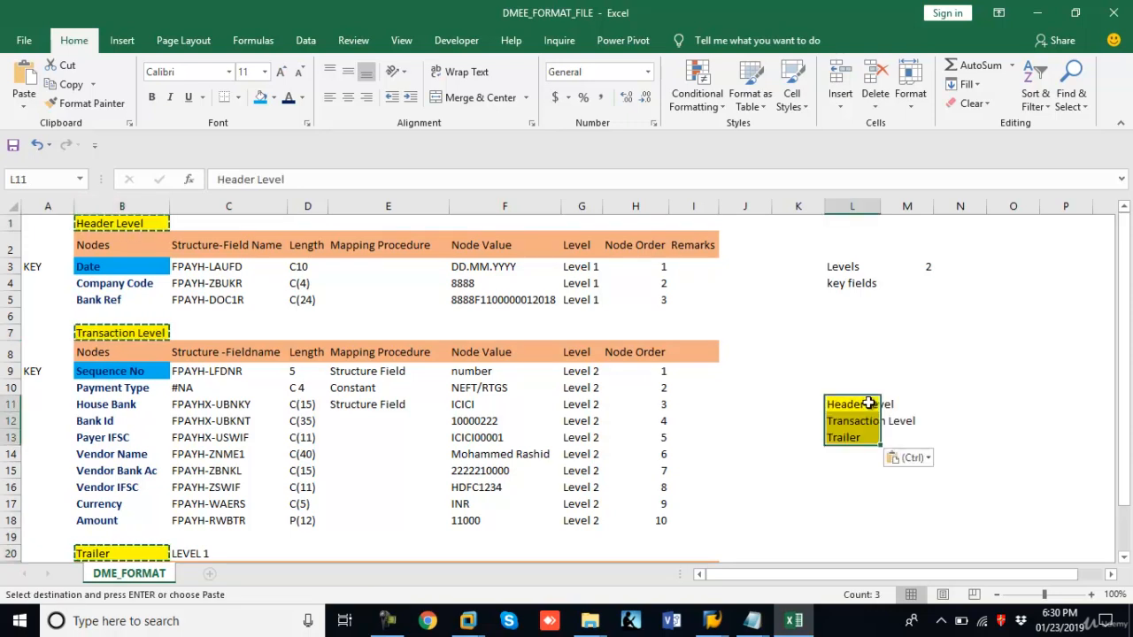
Enter "Segment" in cell N11 beside the copied Header Level heading.
click(959, 400)
text(sE)
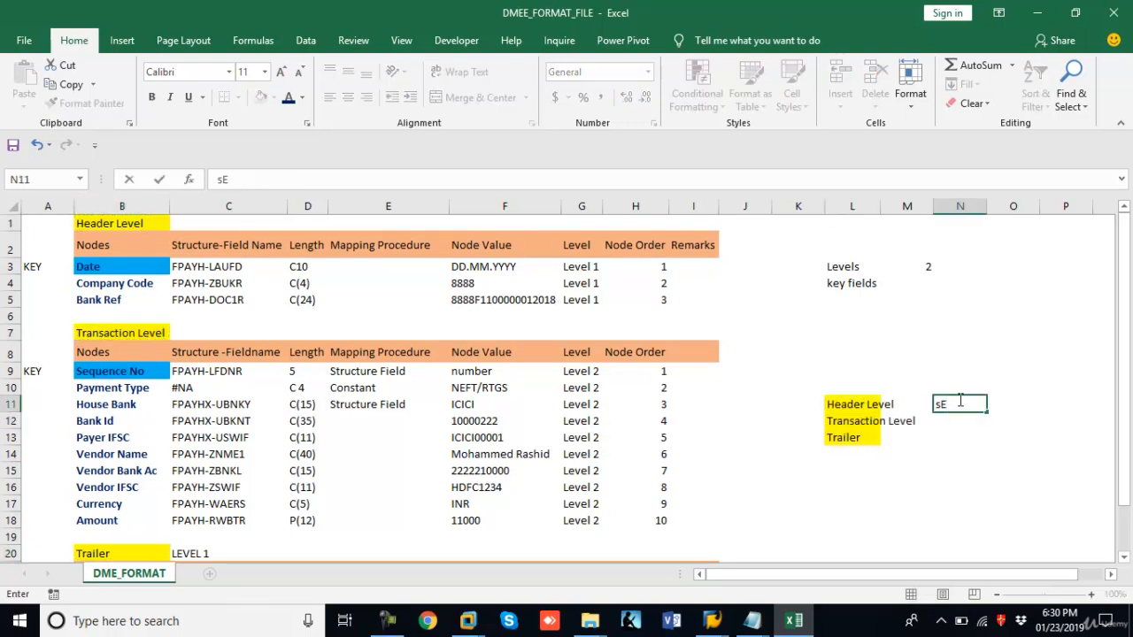
key(BackSpace)
key(BackSpace)
text(Segment)
key(Return)
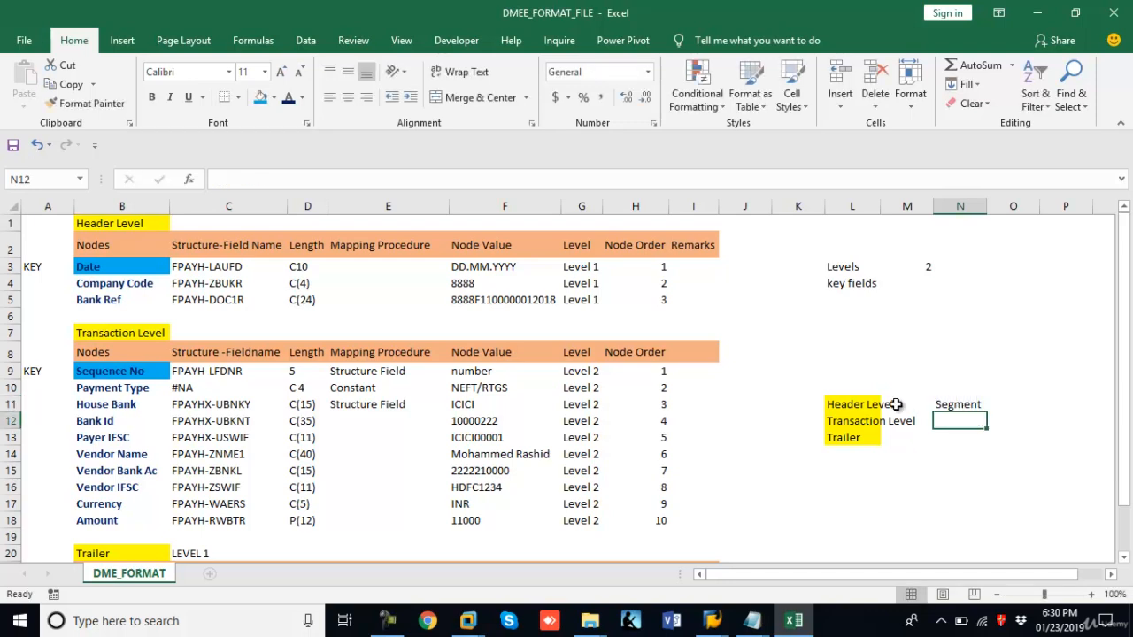
Apply an outside border around the range L10:O13 that encloses the copied headings.
drag(837, 388, 1002, 445)
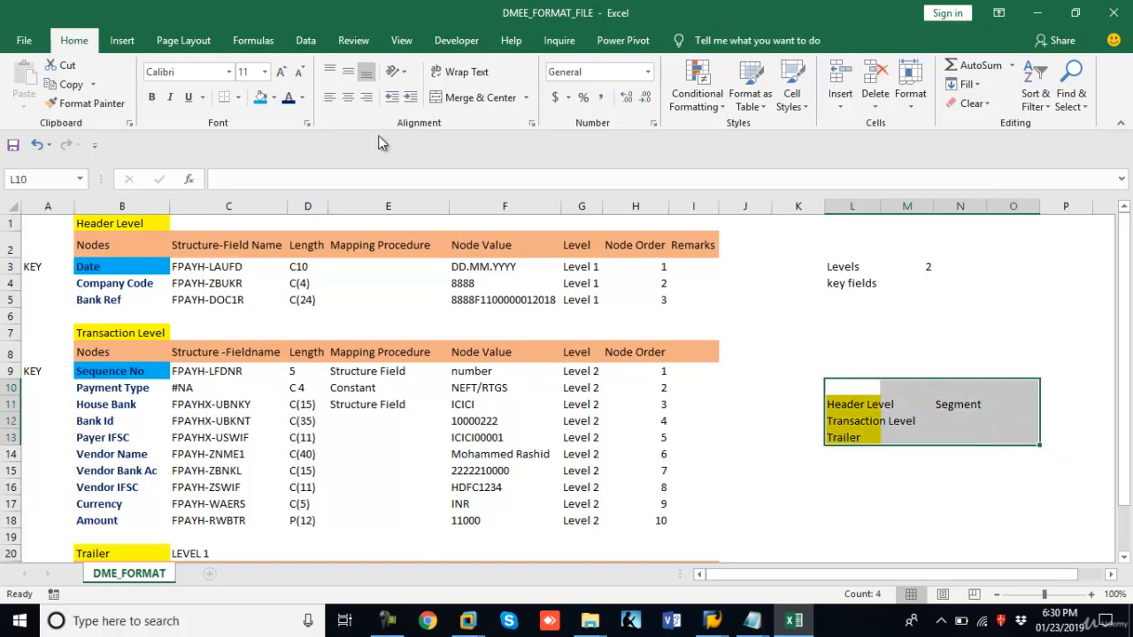
click(237, 97)
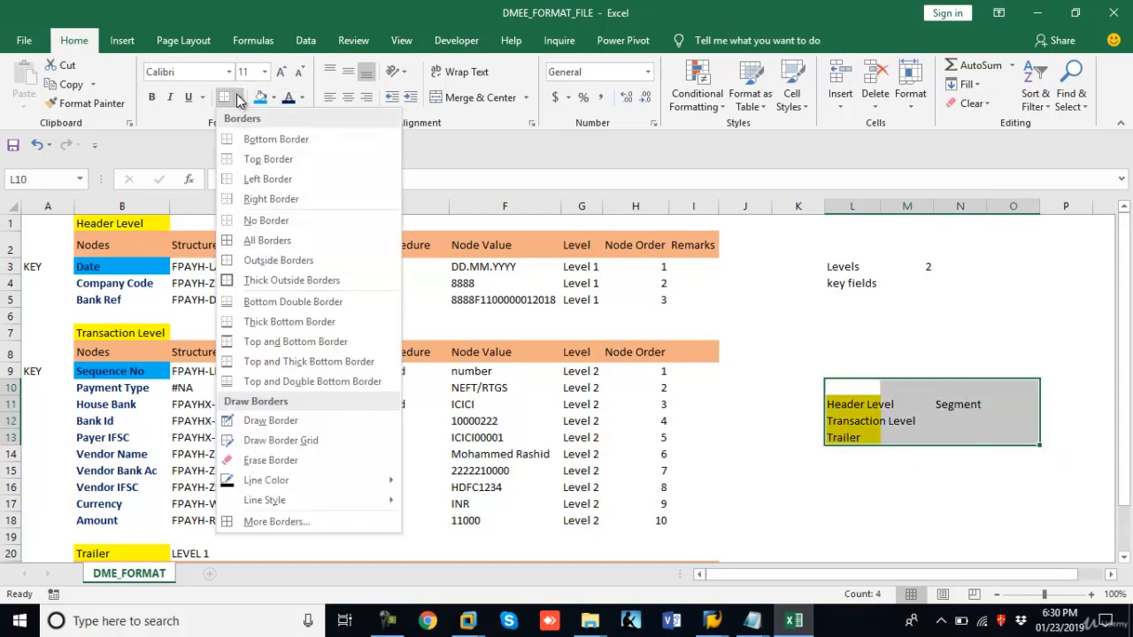
click(247, 262)
Enter "Segment Group" in cell L8 as the title above the bordered range.
click(848, 356)
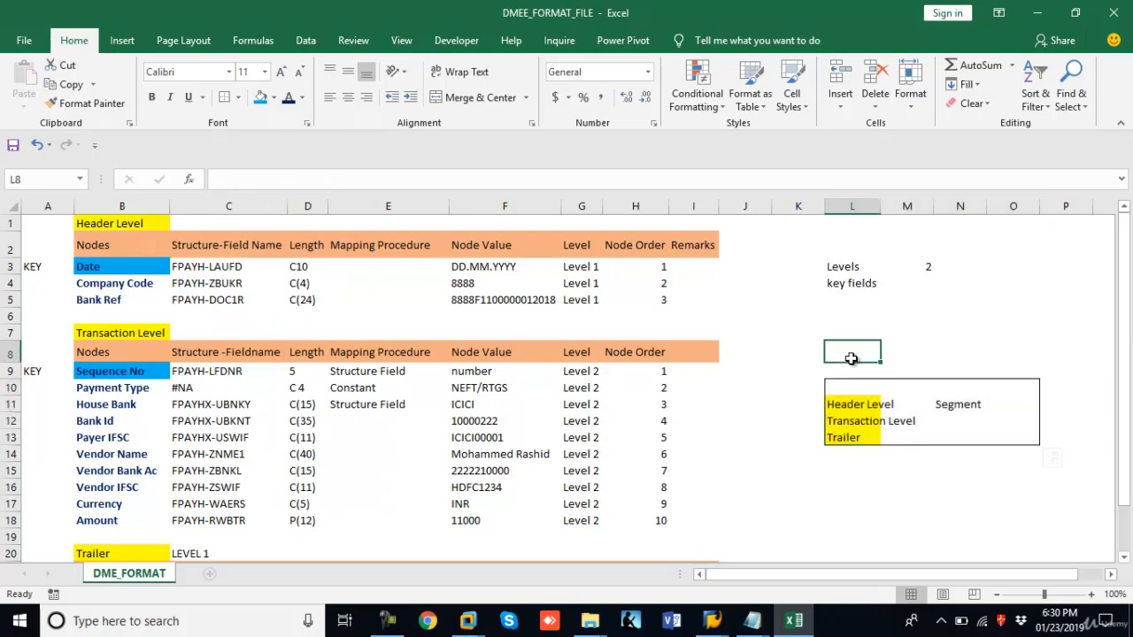
text(Segment )
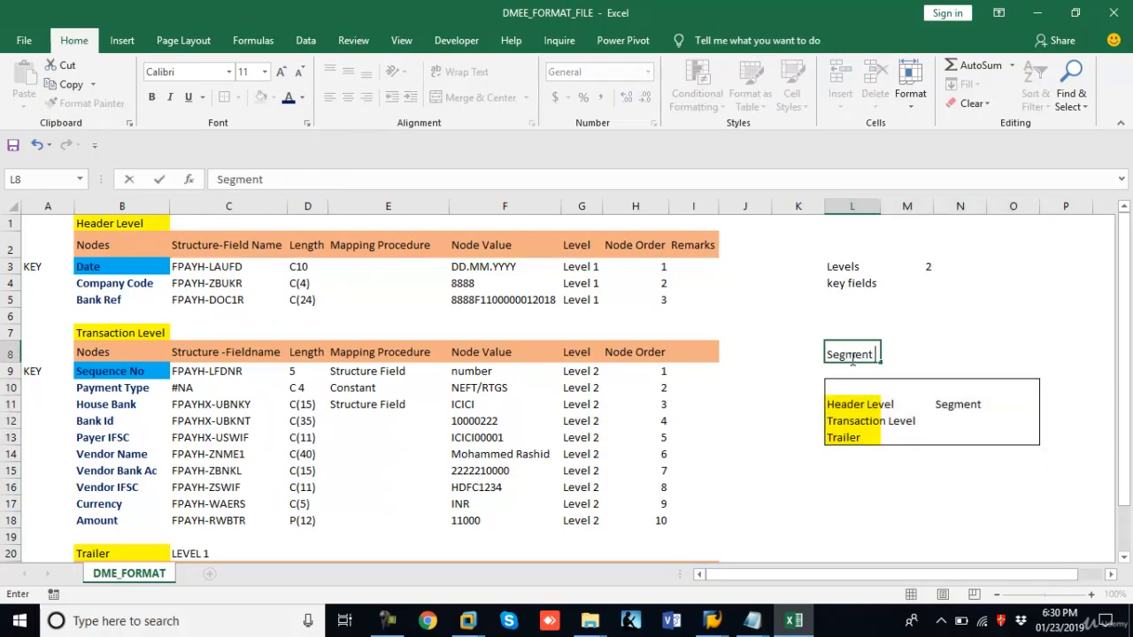
text(Group)
key(Return)
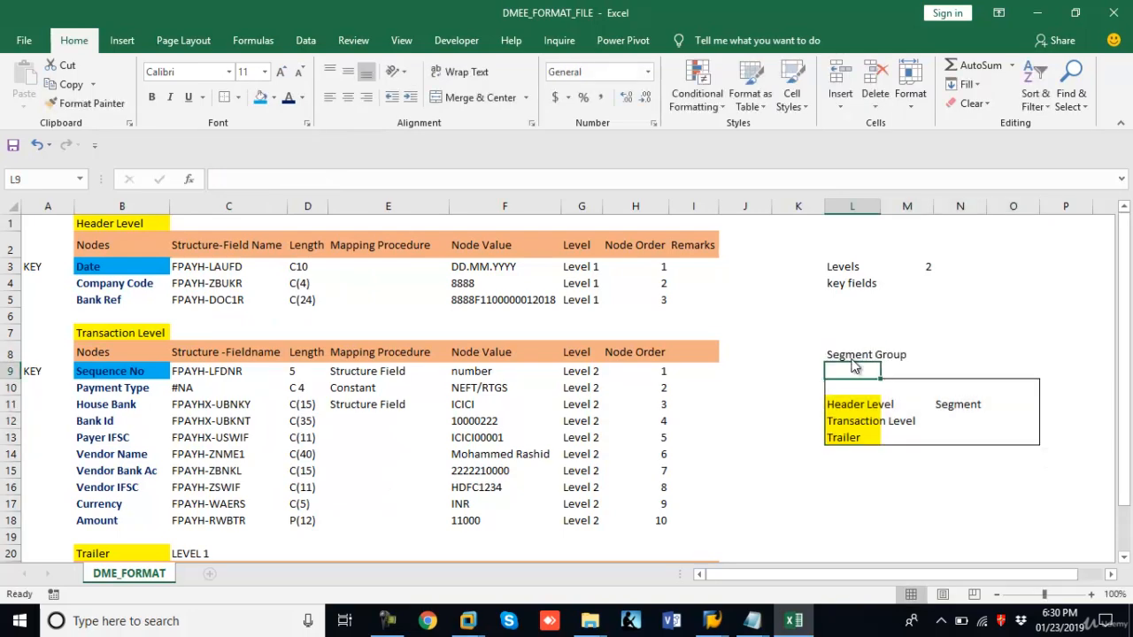
Switch back to SAP and create a new segment group under the DMEE tree properties node.
key(alt+Tab)
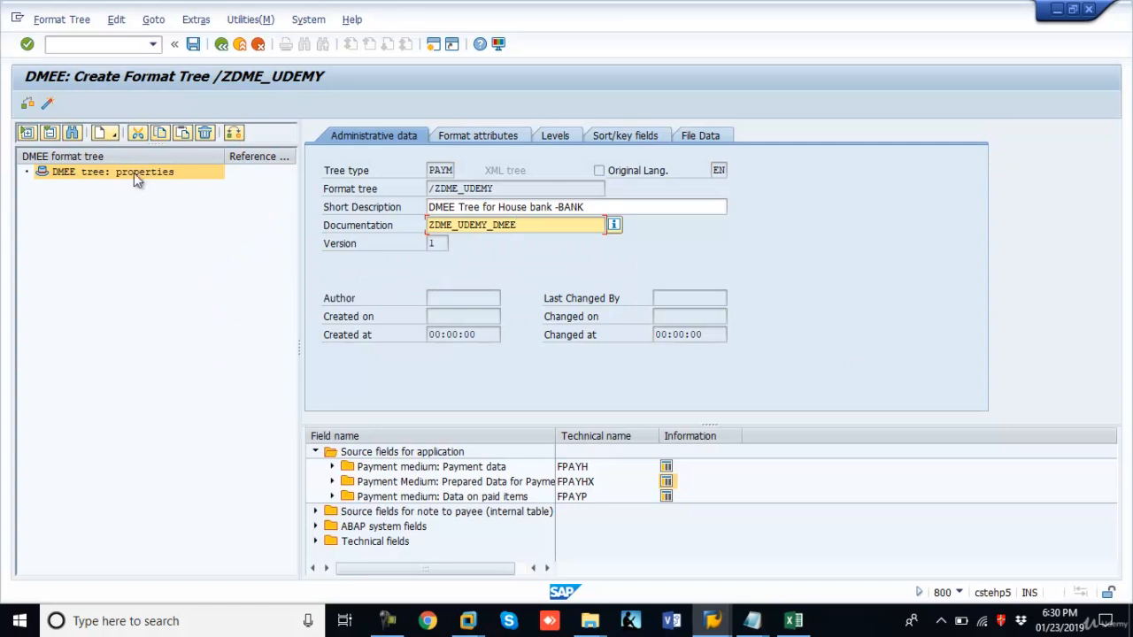
right_click(108, 173)
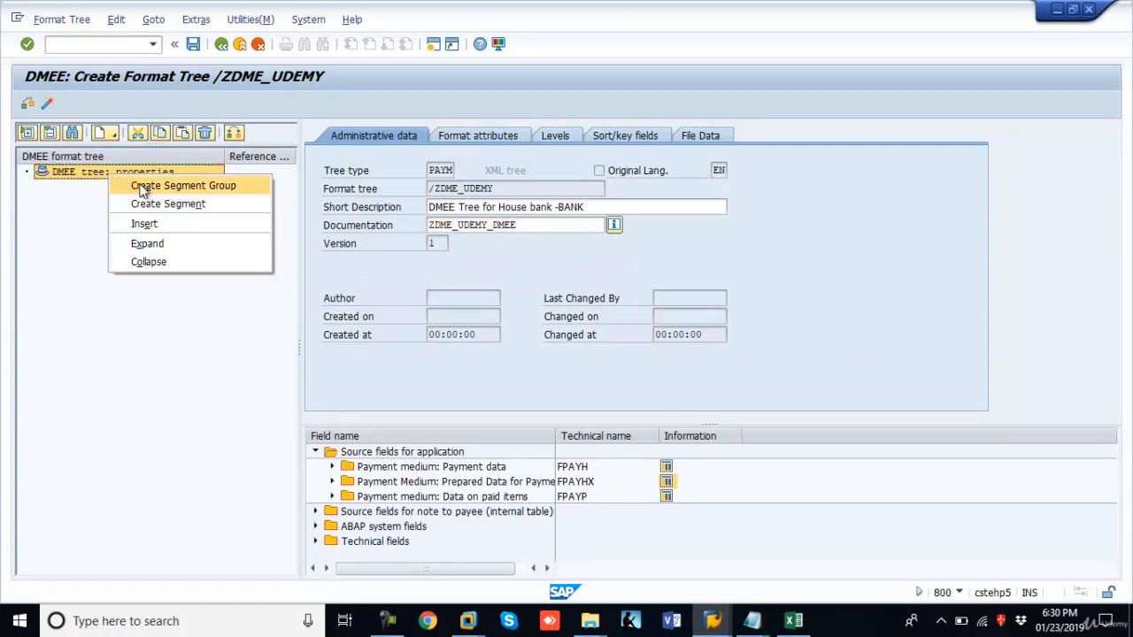
click(146, 188)
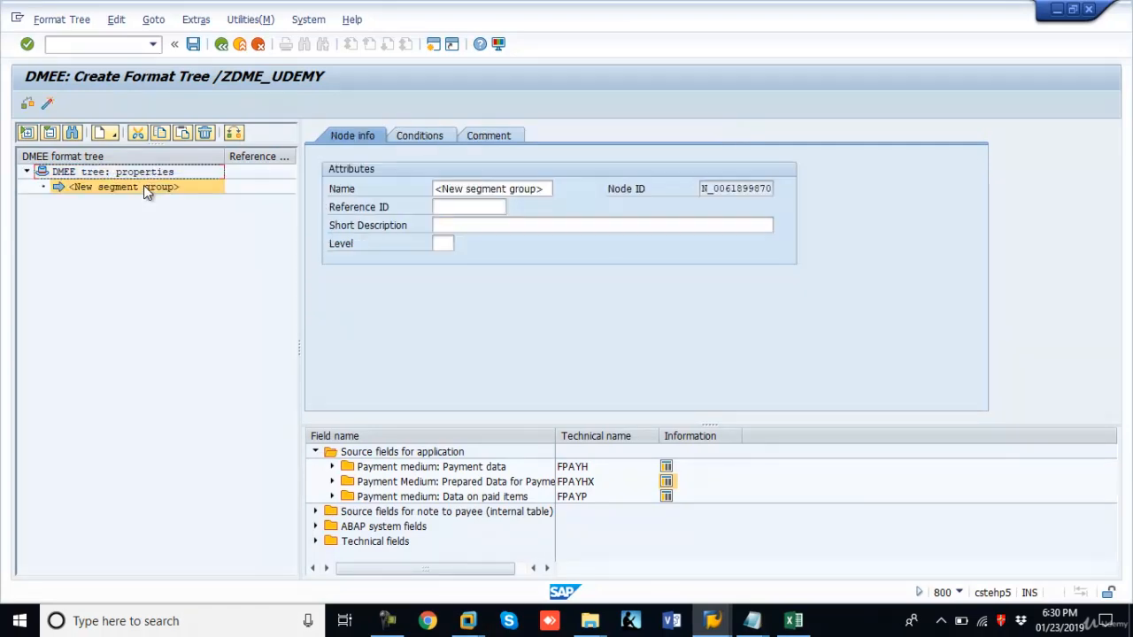
drag(434, 189, 608, 200)
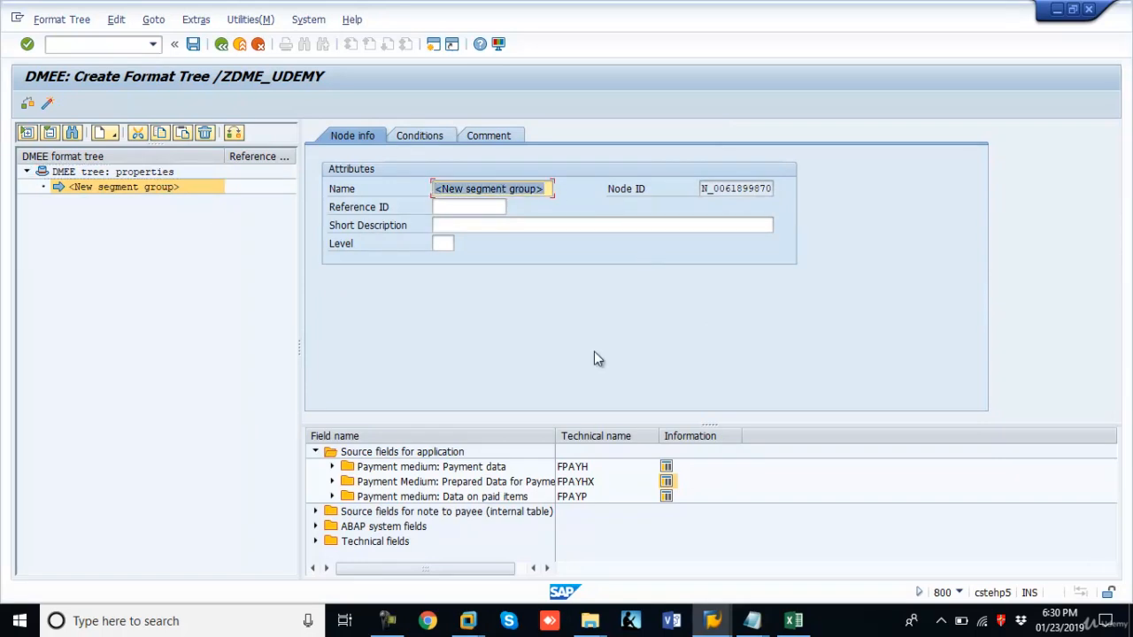
text(Se)
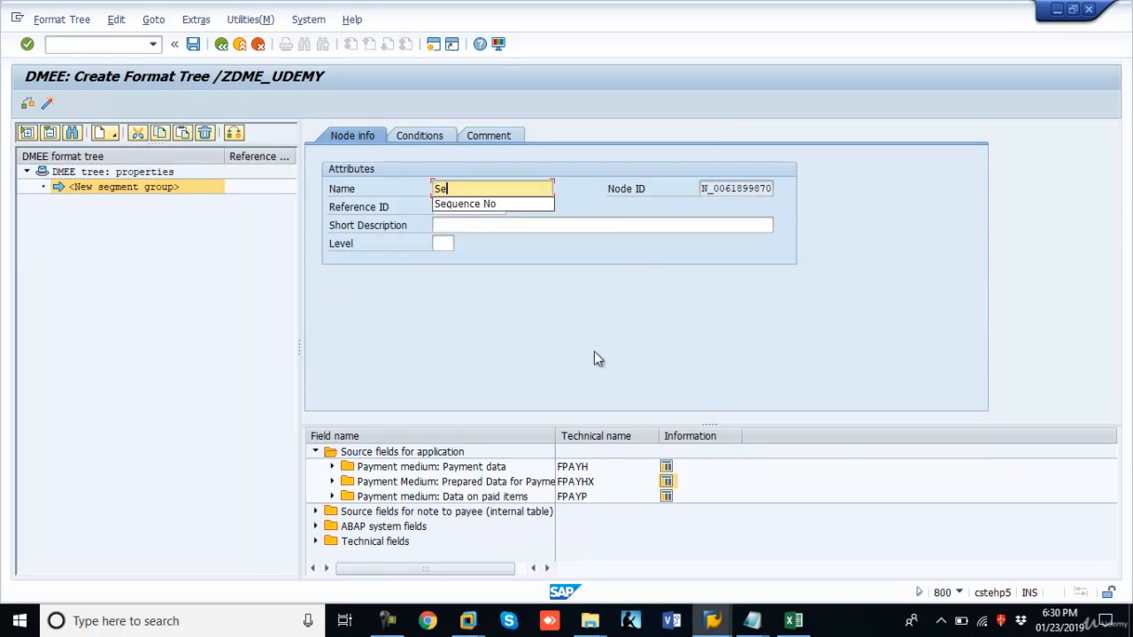
text(gment Gro)
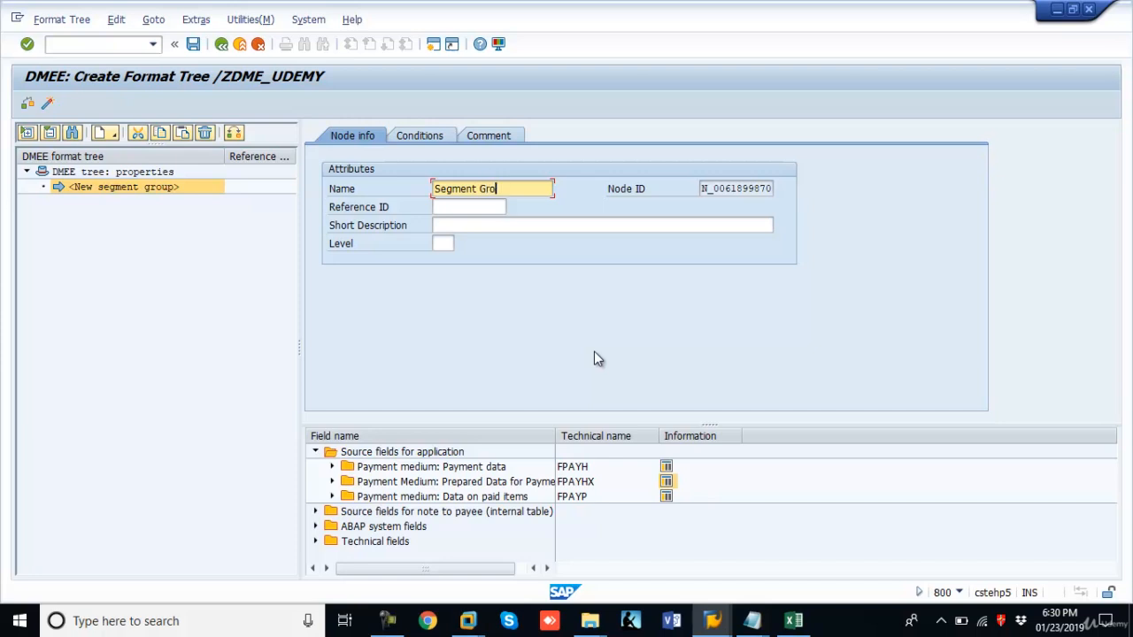
key(BackSpace)
key(BackSpace)
key(BackSpace)
key(BackSpace)
key(BackSpace)
key(BackSpace)
key(BackSpace)
key(BackSpace)
key(BackSpace)
key(BackSpace)
key(BackSpace)
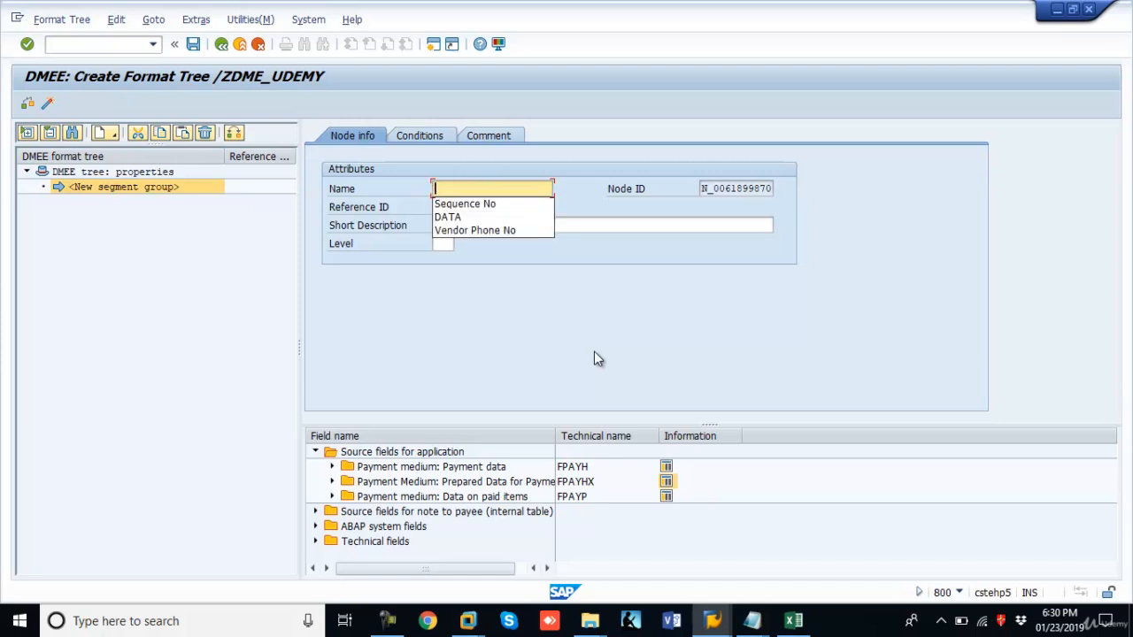
text(Seg_)
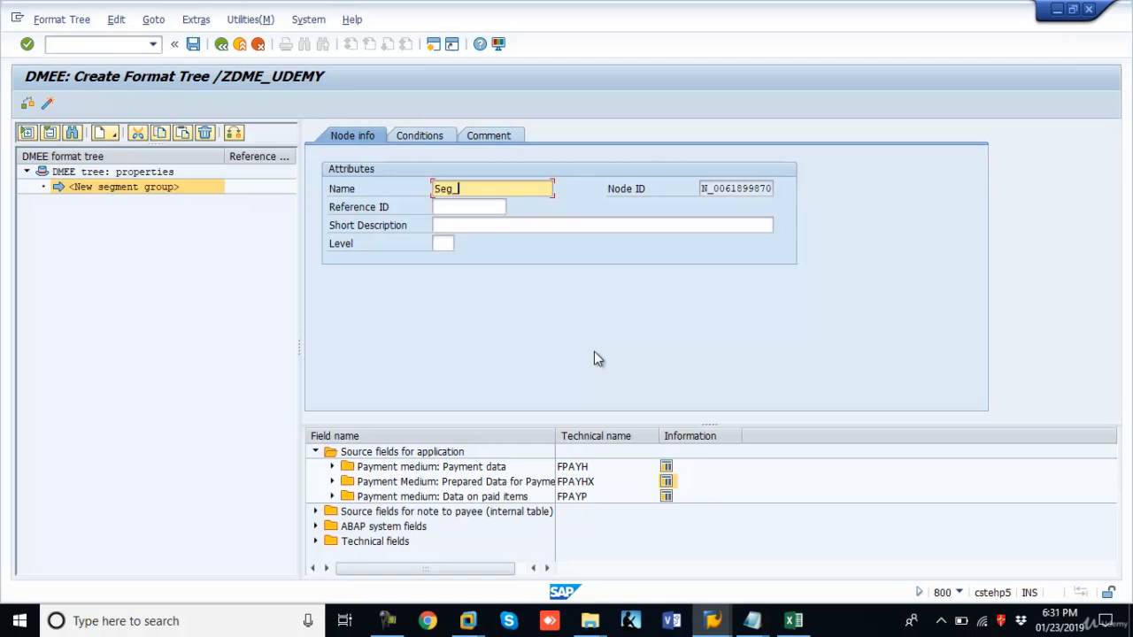
text(G)
key(BackSpace)
key(BackSpace)
key(BackSpace)
key(BackSpace)
key(BackSpace)
Name the new segment group SEG_GRP_BANK.
text(SEG_G)
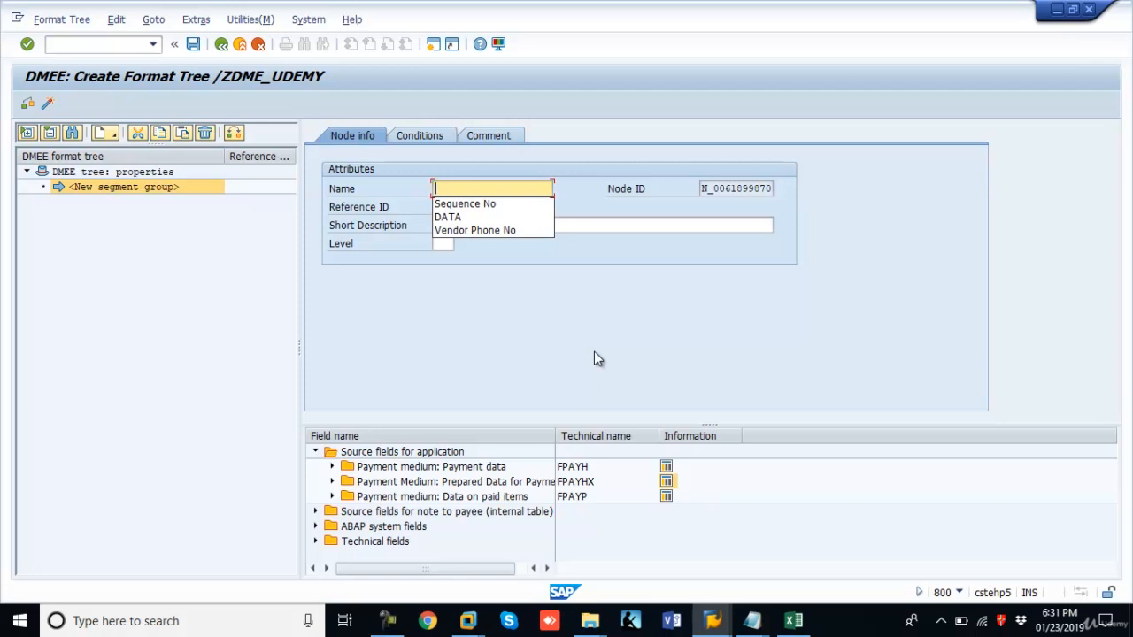
text(RP)
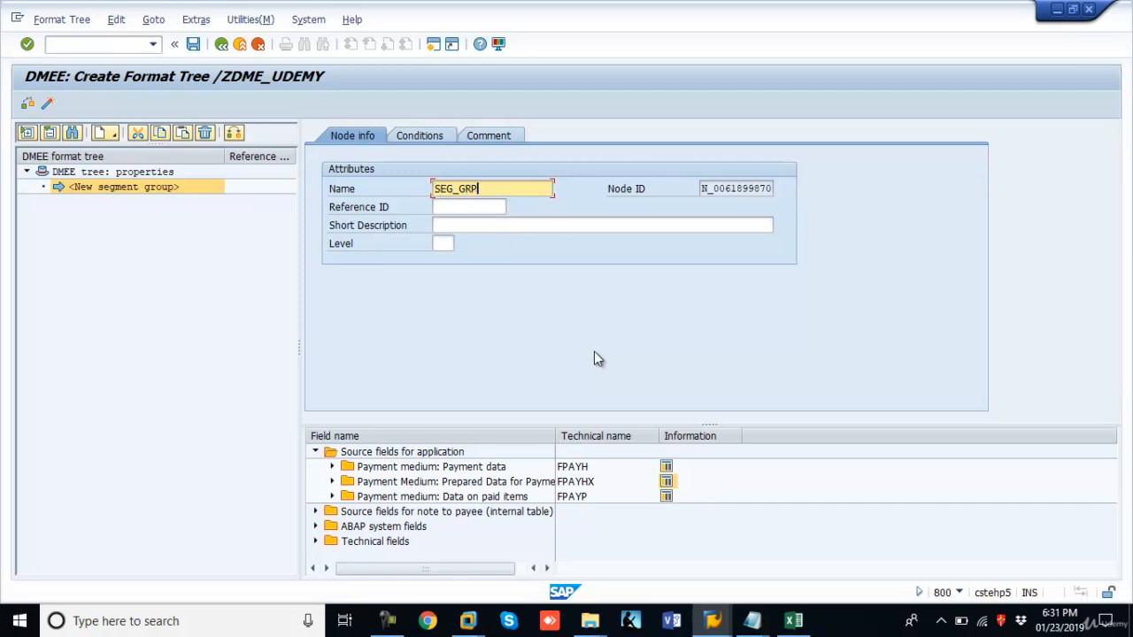
text(_BANK)
key(Tab)
key(Tab)
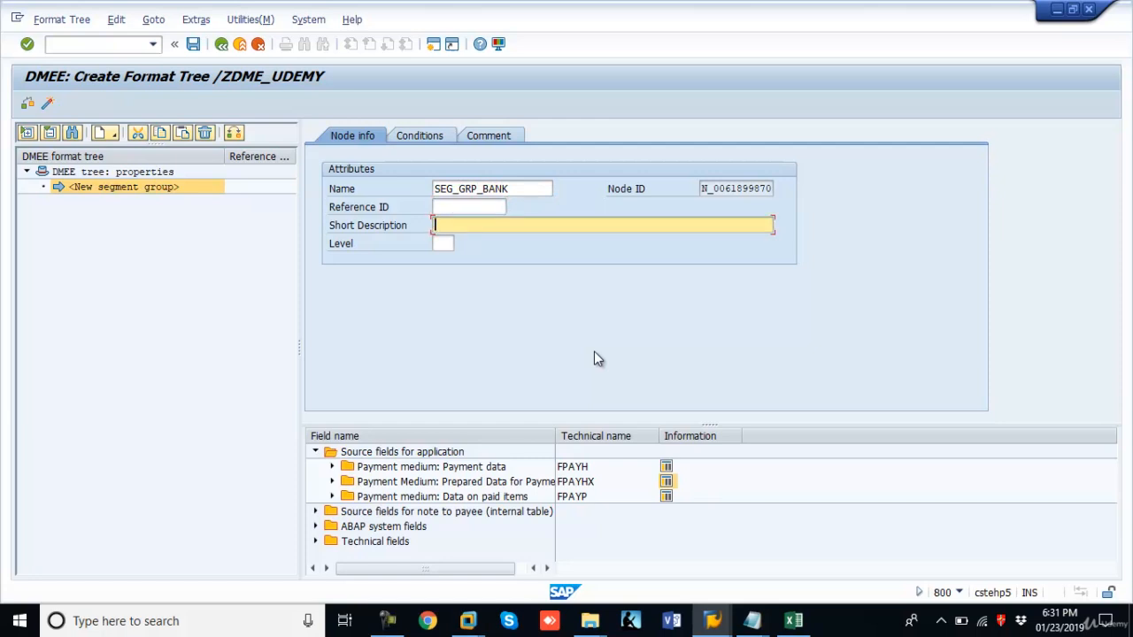
Set the segment group's short description to "Segment Group for DME Tree" and apply the node attributes.
text(Segment Group for BANK K)
key(BackSpace)
key(BackSpace)
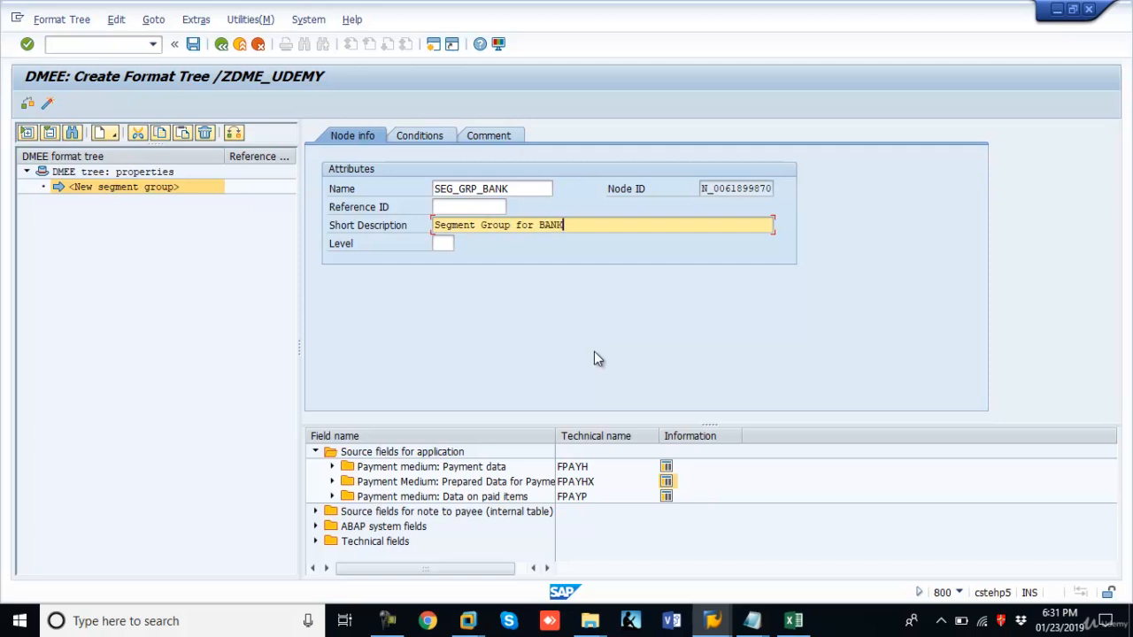
key(BackSpace)
key(BackSpace)
key(BackSpace)
key(BackSpace)
text(m)
key(BackSpace)
text(DM)
key(BackSpace)
key(BackSpace)
text(DME BANK)
key(BackSpace)
key(BackSpace)
key(BackSpace)
key(BackSpace)
text(Tree)
key(Return)
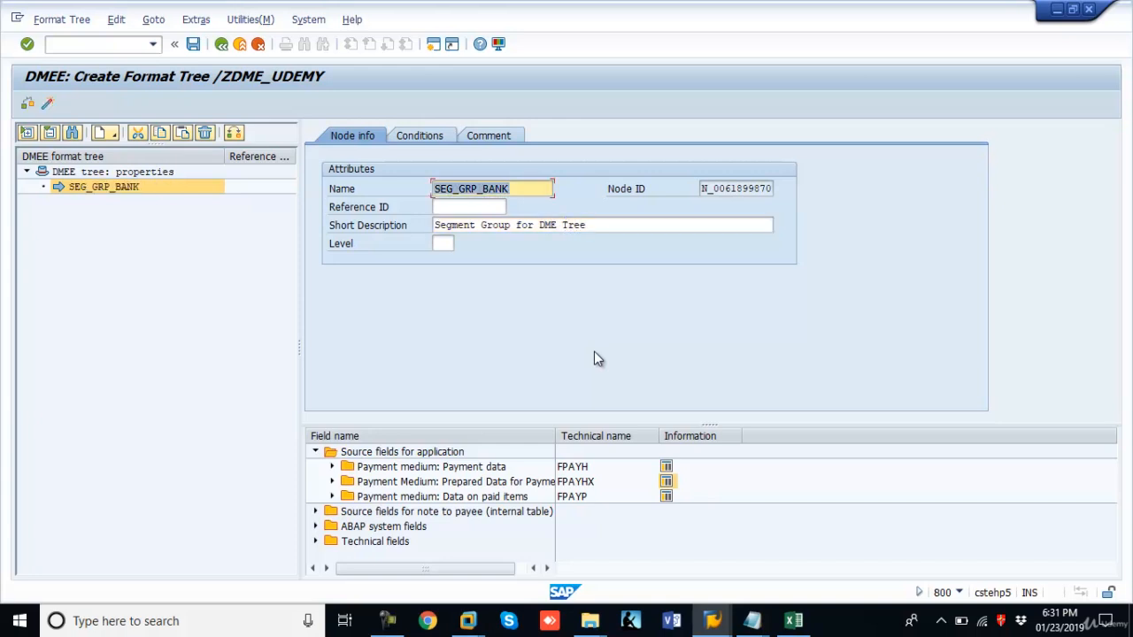
Check the format tree for errors and close the message log.
click(27, 105)
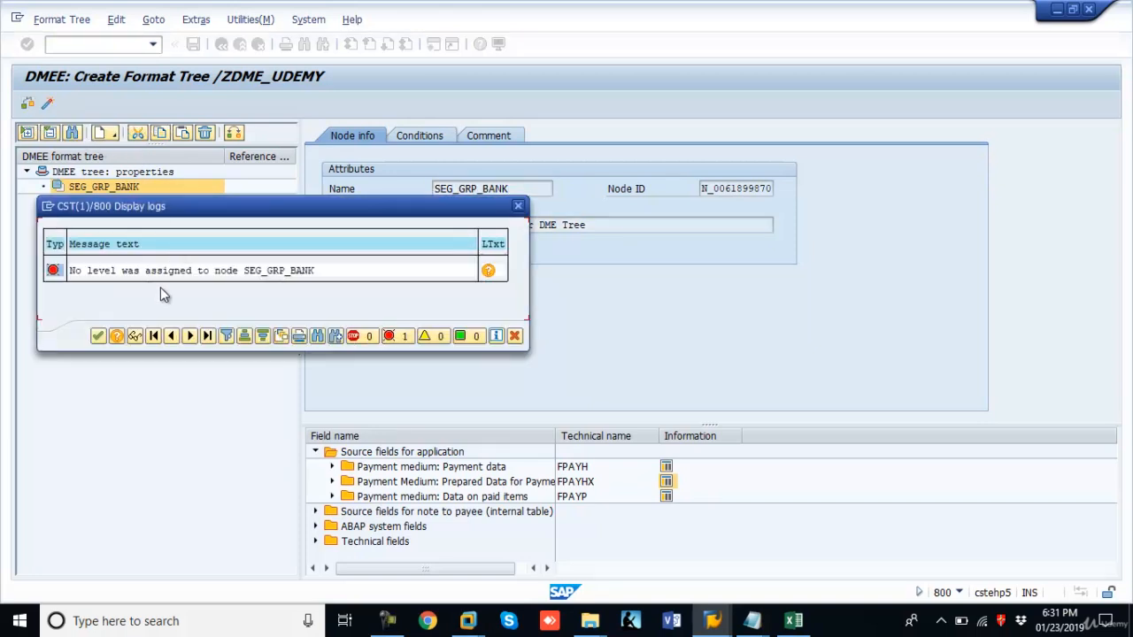
click(98, 336)
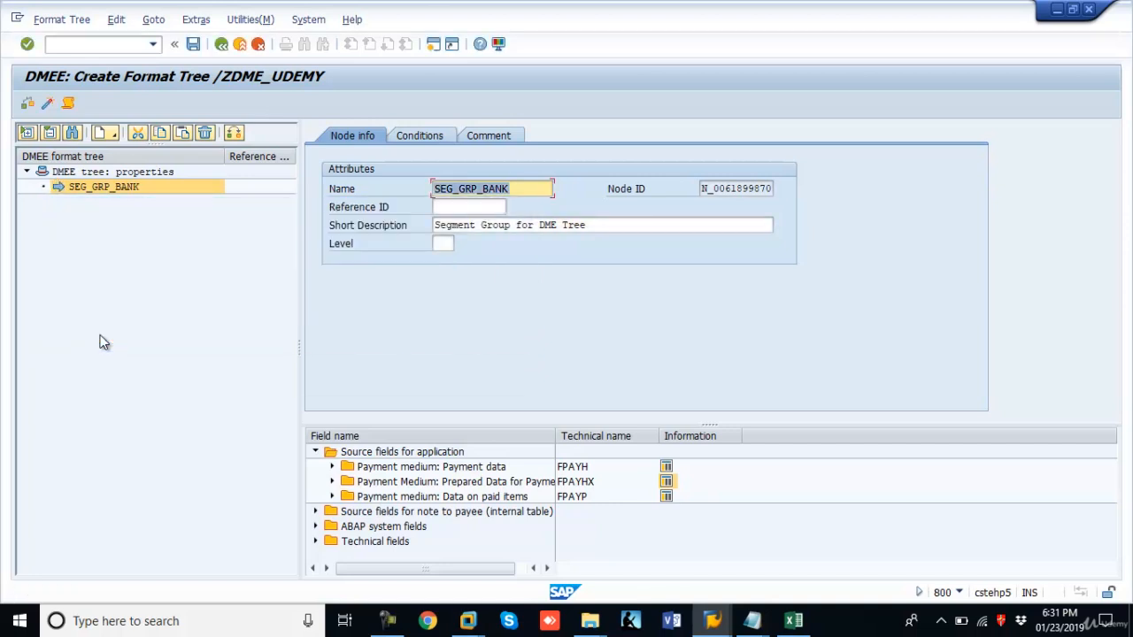
Set the SEG_GRP_BANK segment group's level to 1 and add the comment "This is Segment Group".
click(443, 245)
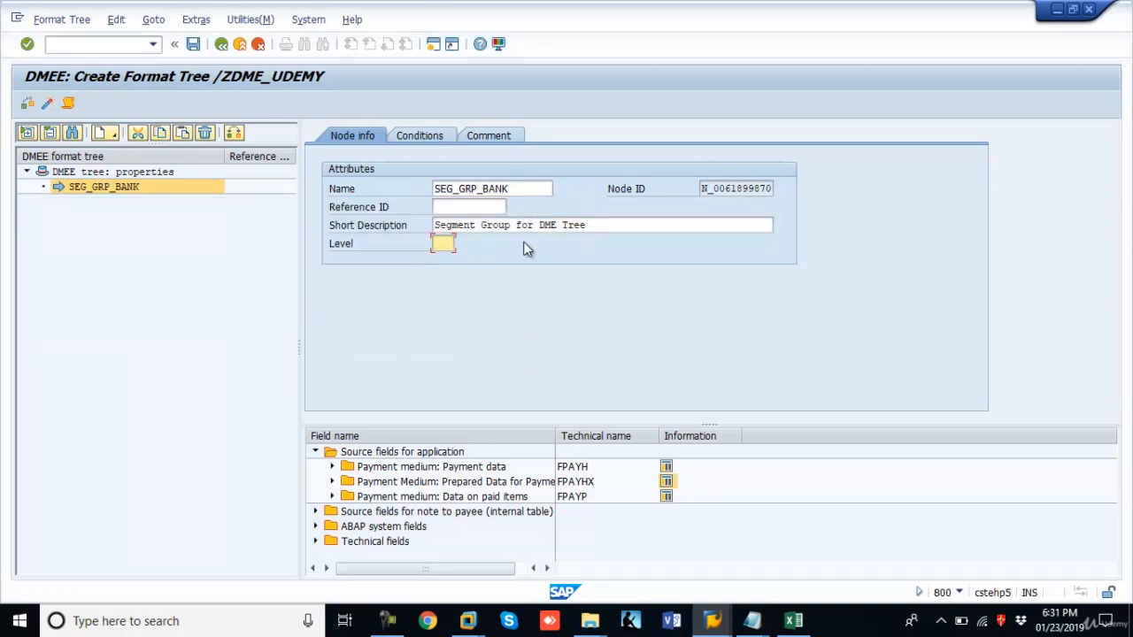
text(1)
click(488, 134)
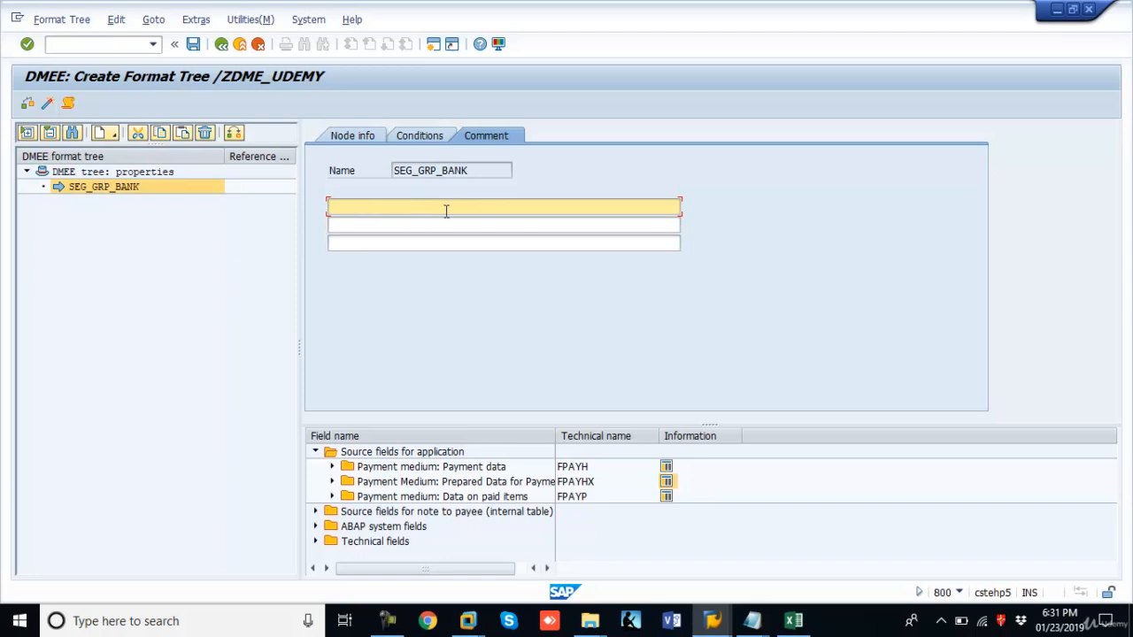
text(This is Segment Group)
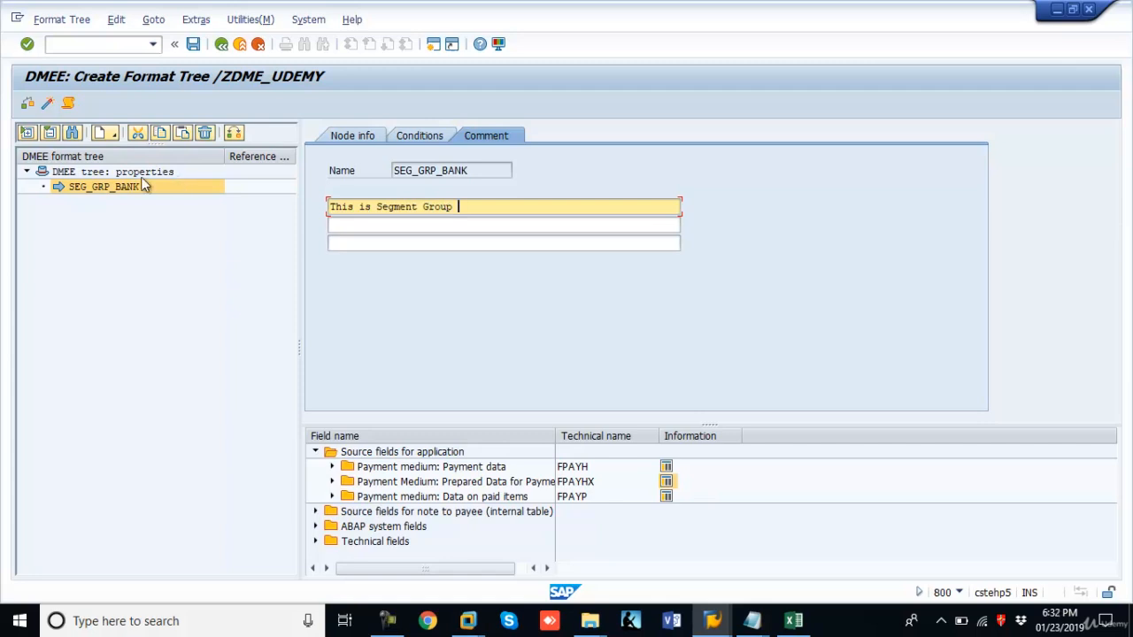
Check the format tree for consistency and close the resulting message.
click(49, 131)
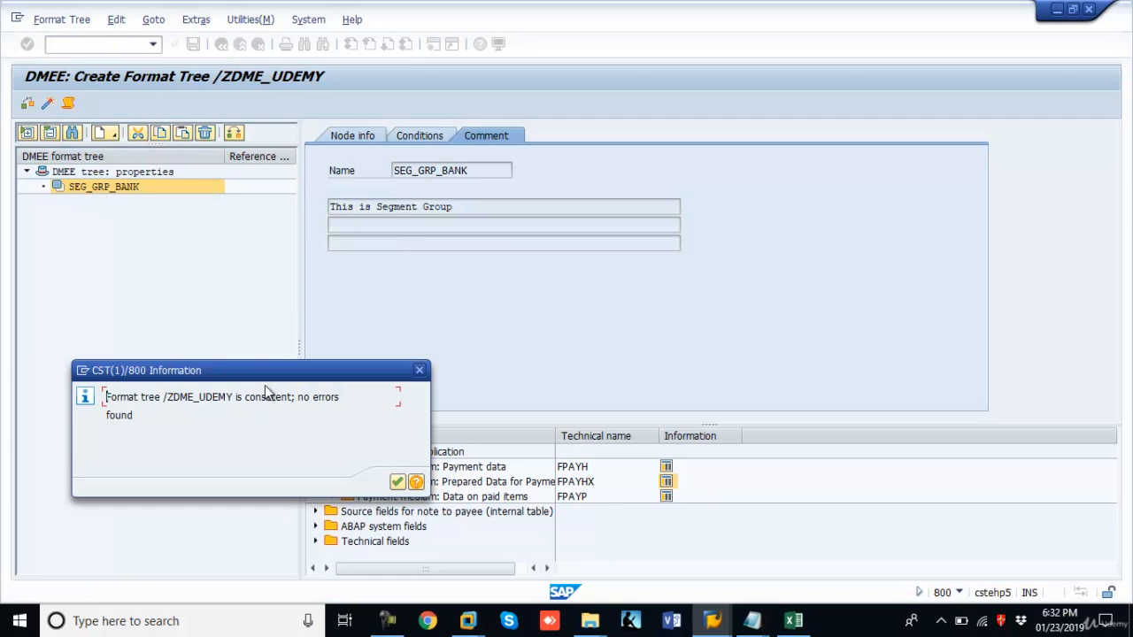
click(397, 482)
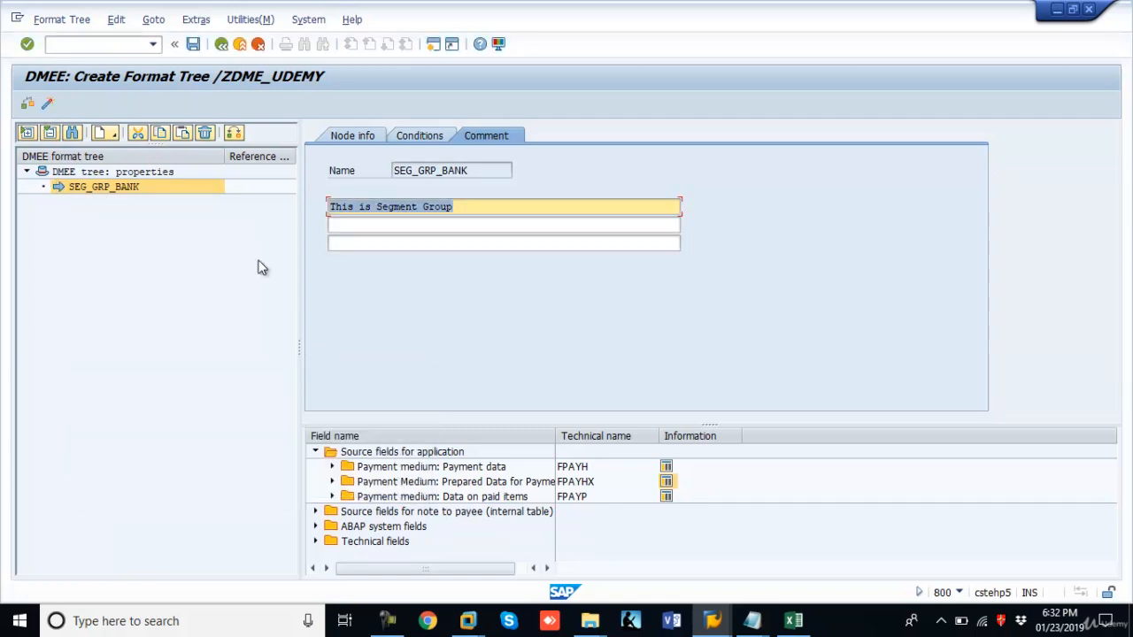
Create a segment as a subnode of SEG_GRP_BANK and name it "Header Segment".
right_click(79, 186)
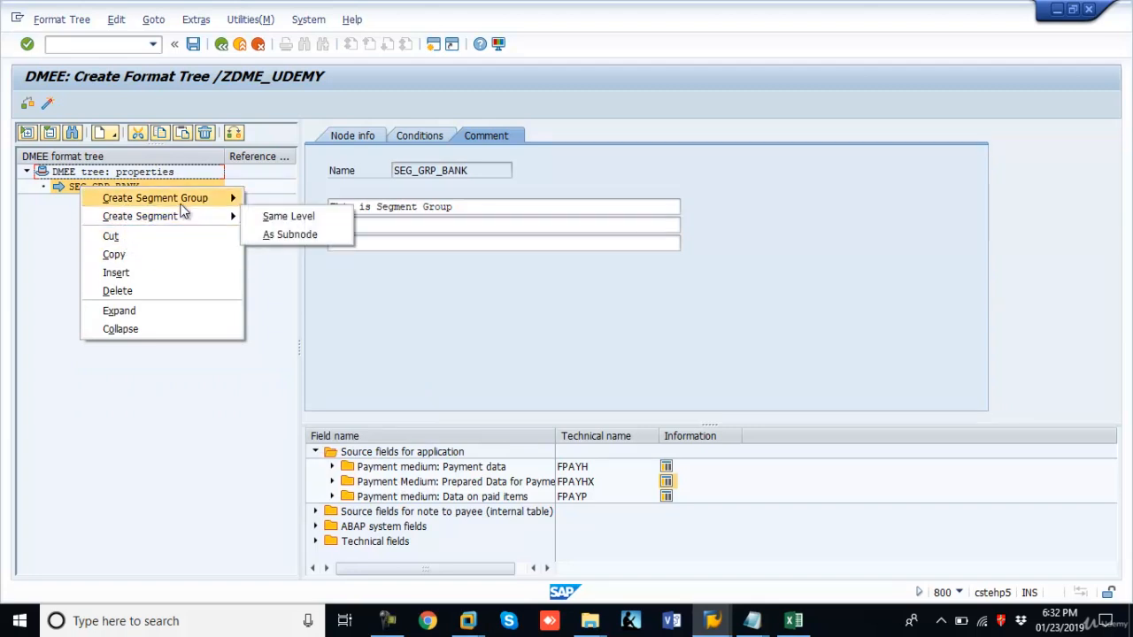
mouse_move(183, 220)
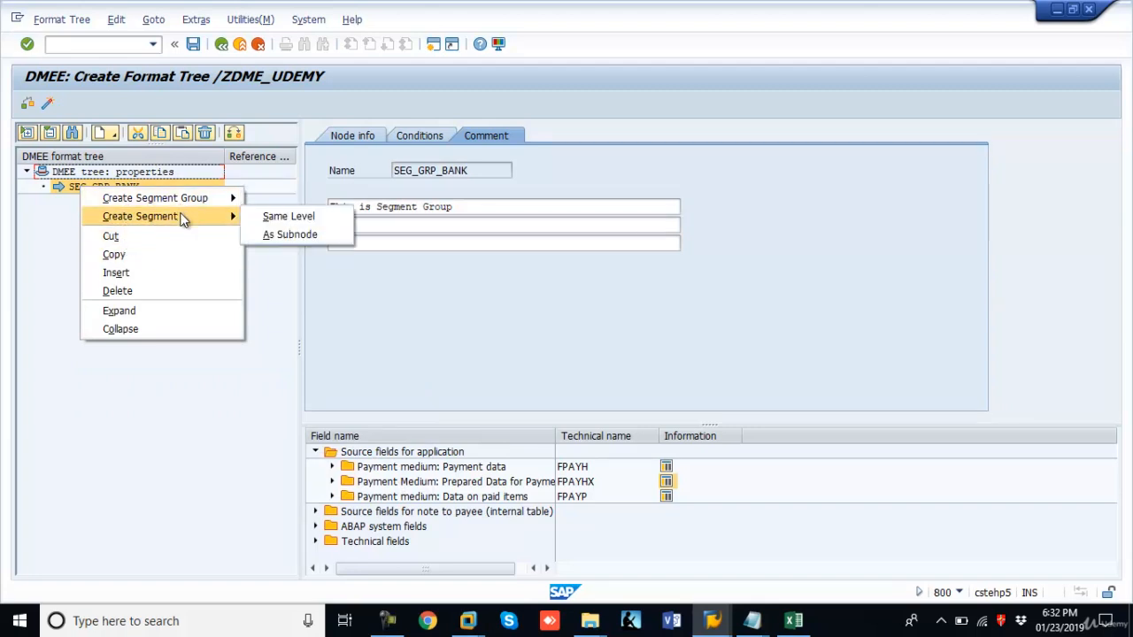
click(280, 234)
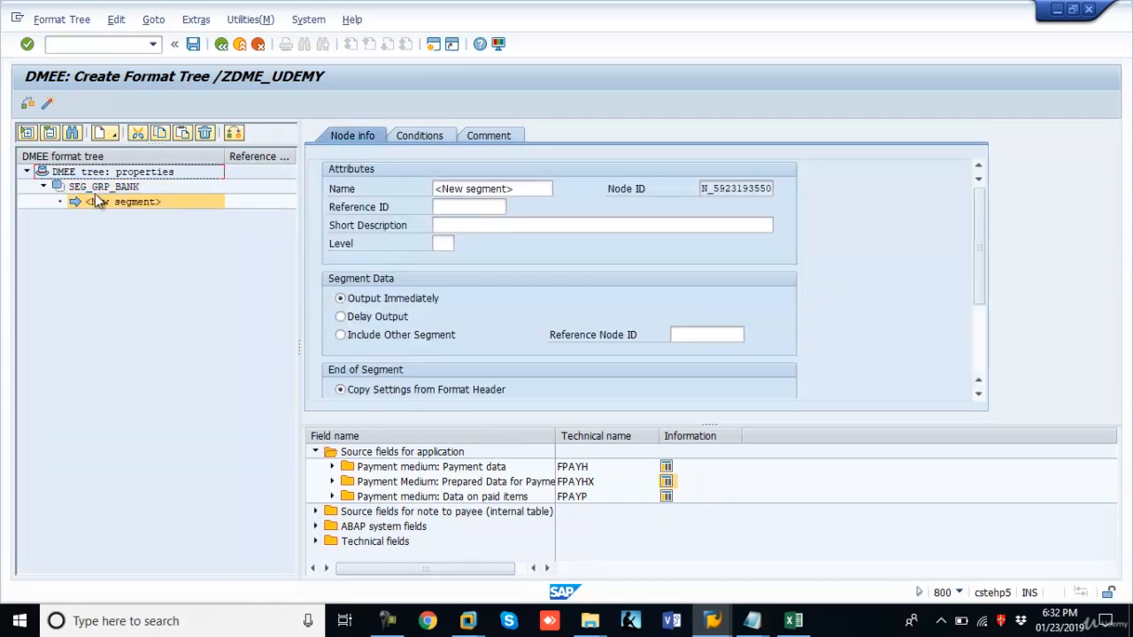
click(542, 183)
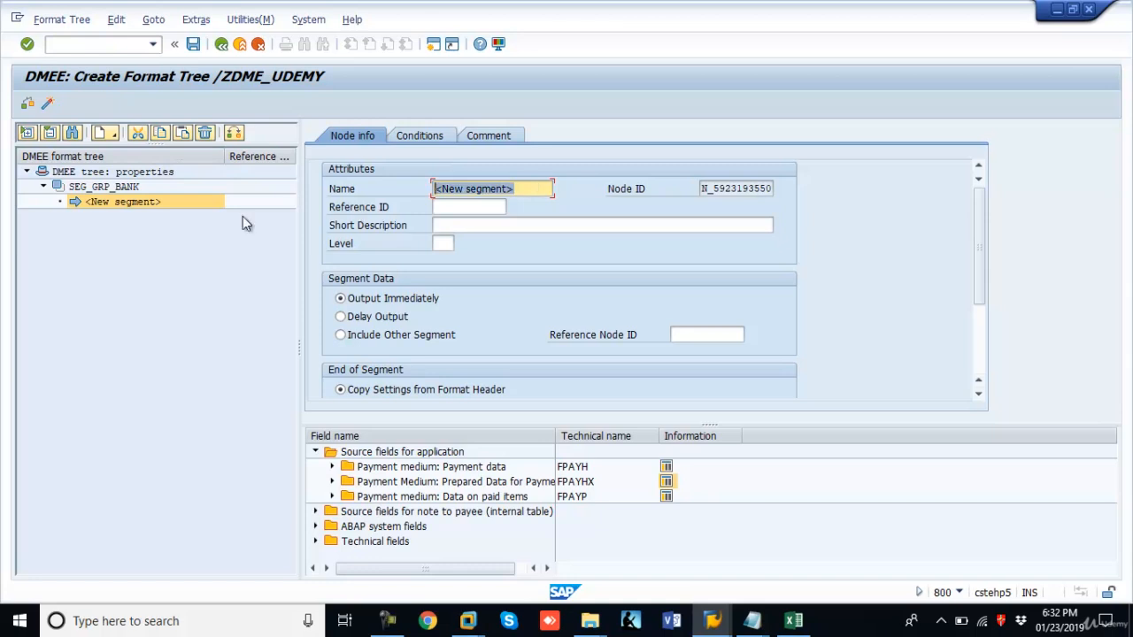
text(Header S)
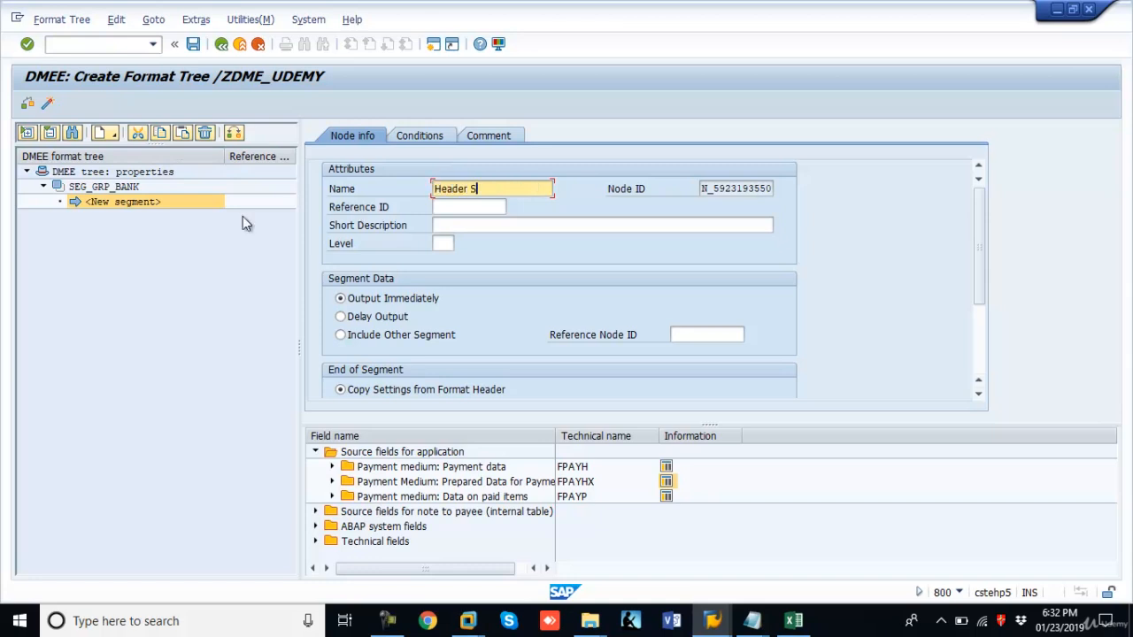
text(egment)
Set the header segment's short description to "Header DME" and review its end-of-segment settings and conditions.
click(489, 225)
text(Hea)
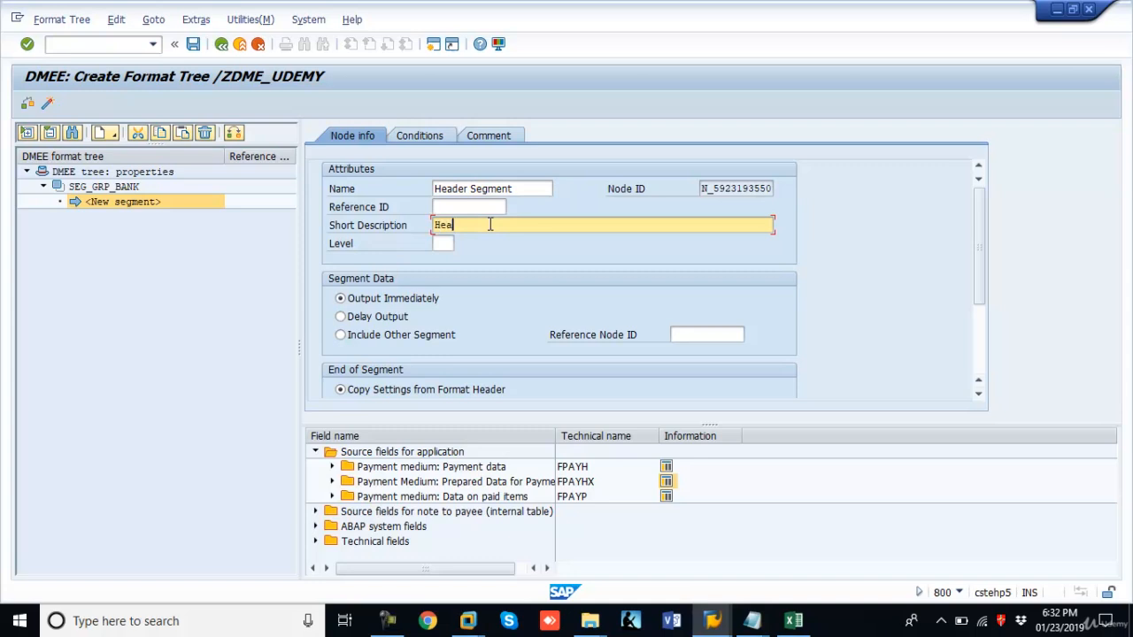
text(der DME)
drag(979, 232, 975, 297)
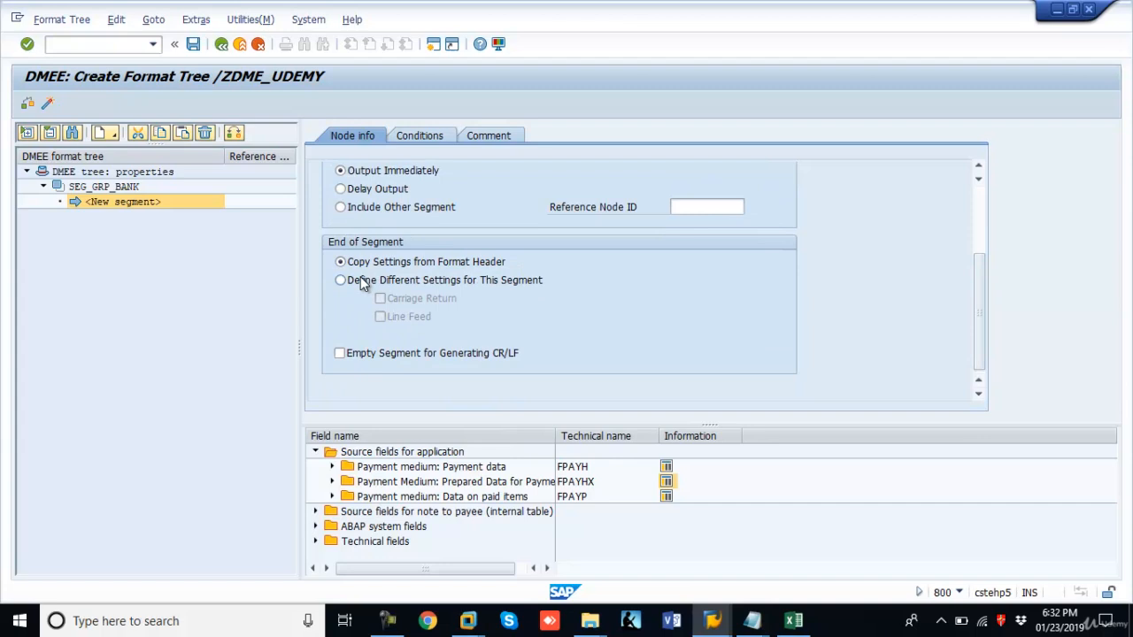
click(419, 138)
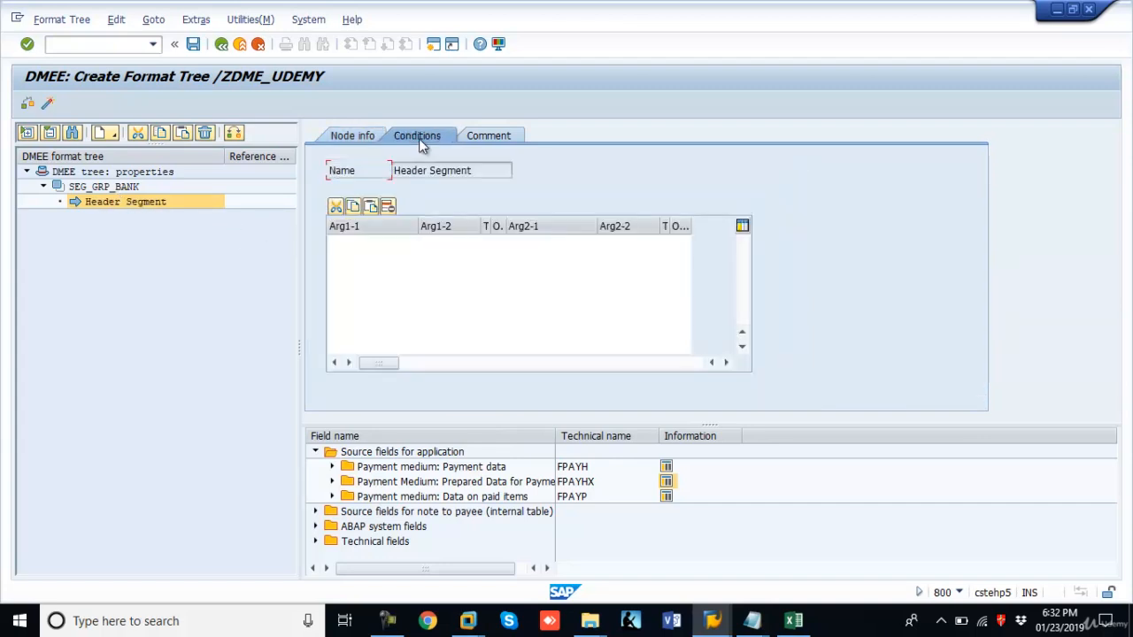
Add the comment "This is Header Segment" to the header segment.
click(491, 140)
text(tHI)
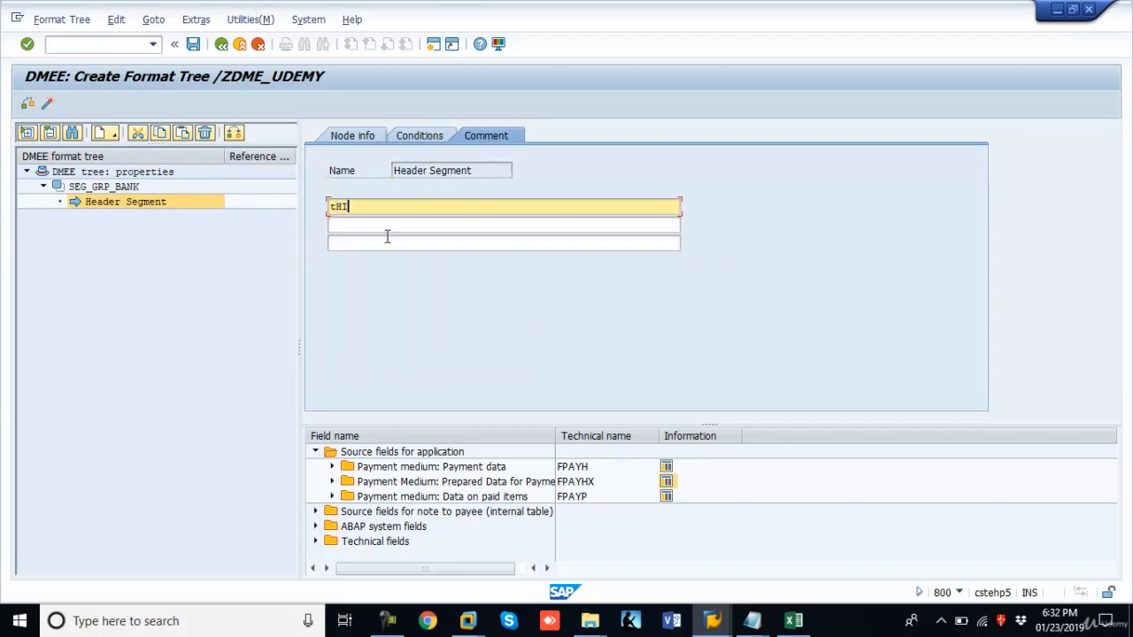
key(BackSpace)
key(BackSpace)
key(BackSpace)
text(Thsi)
key(BackSpace)
key(BackSpace)
text(egment He)
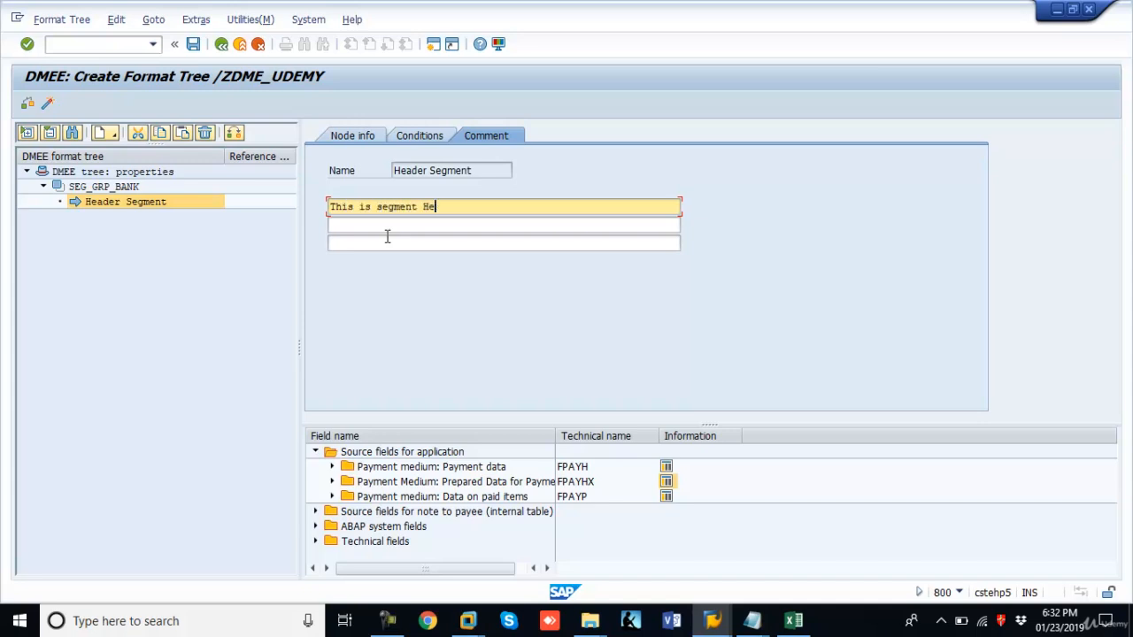
key(BackSpace)
key(BackSpace)
key(BackSpace)
key(BackSpace)
key(BackSpace)
key(BackSpace)
key(BackSpace)
key(BackSpace)
text(Header Segment)
click(97, 190)
right_click(97, 192)
mouse_move(139, 215)
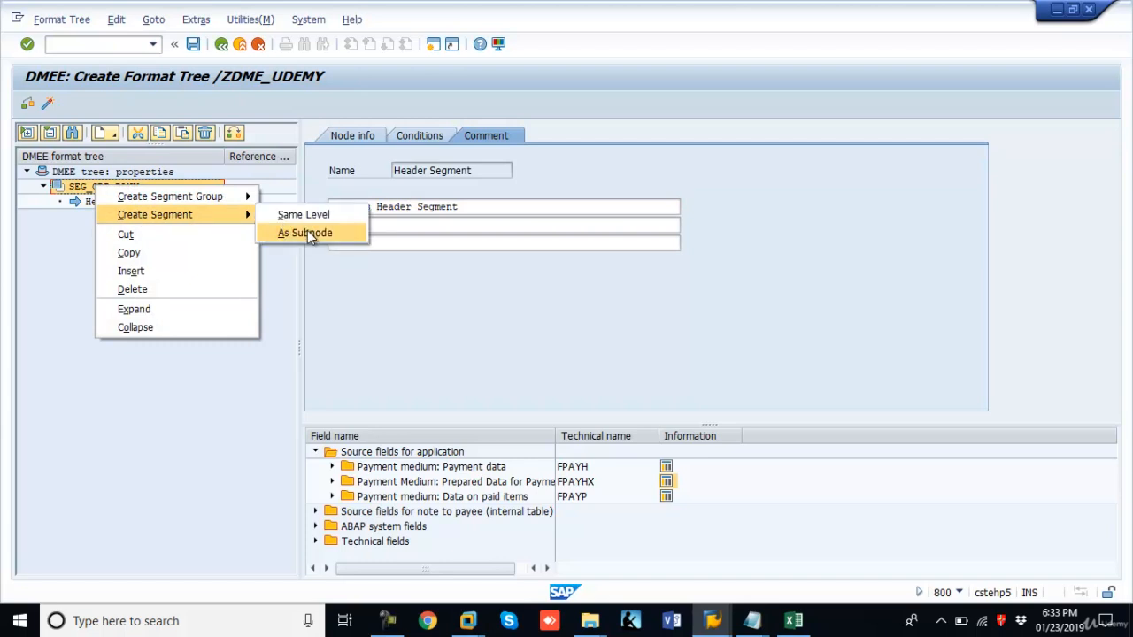
Create a segment on the same level as Header Segment and name it "Payment Details".
click(78, 204)
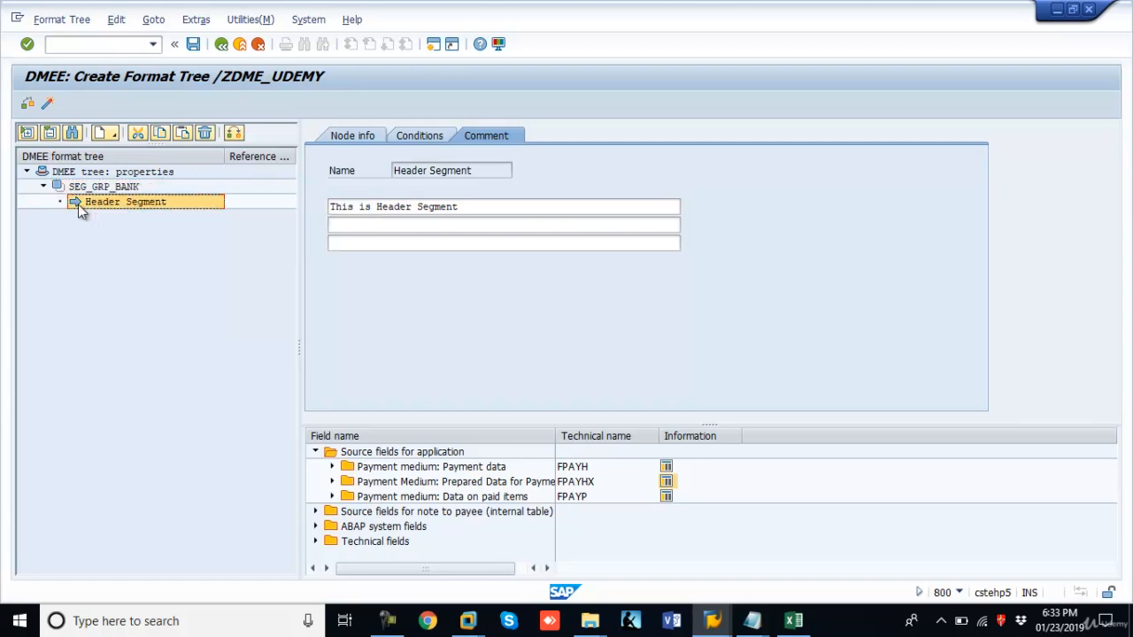
right_click(78, 204)
mouse_move(157, 234)
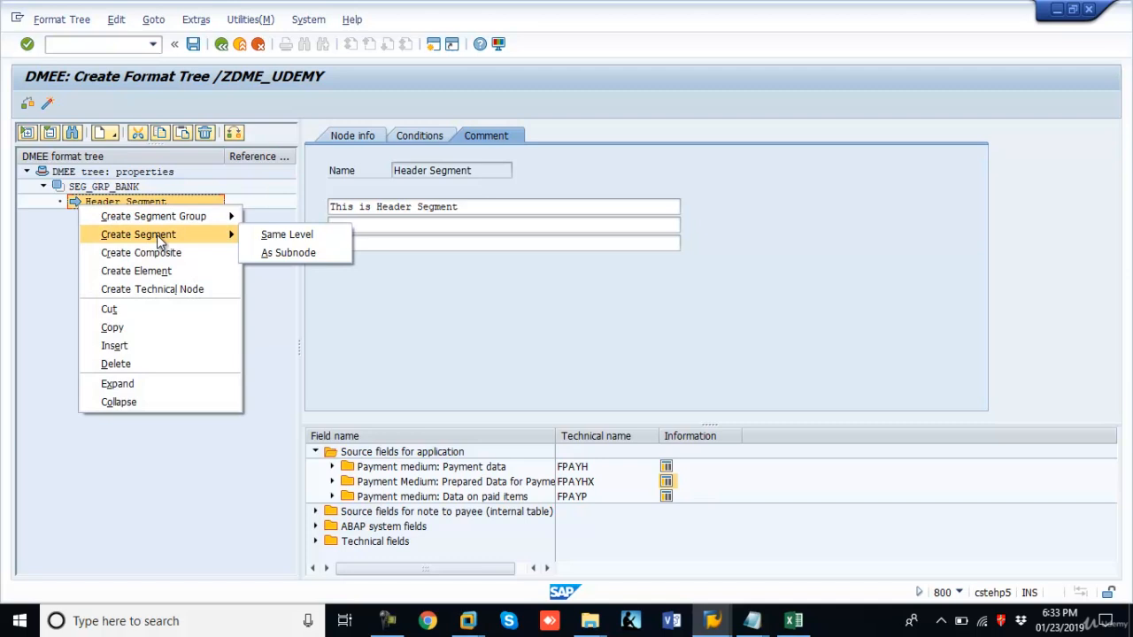
click(270, 237)
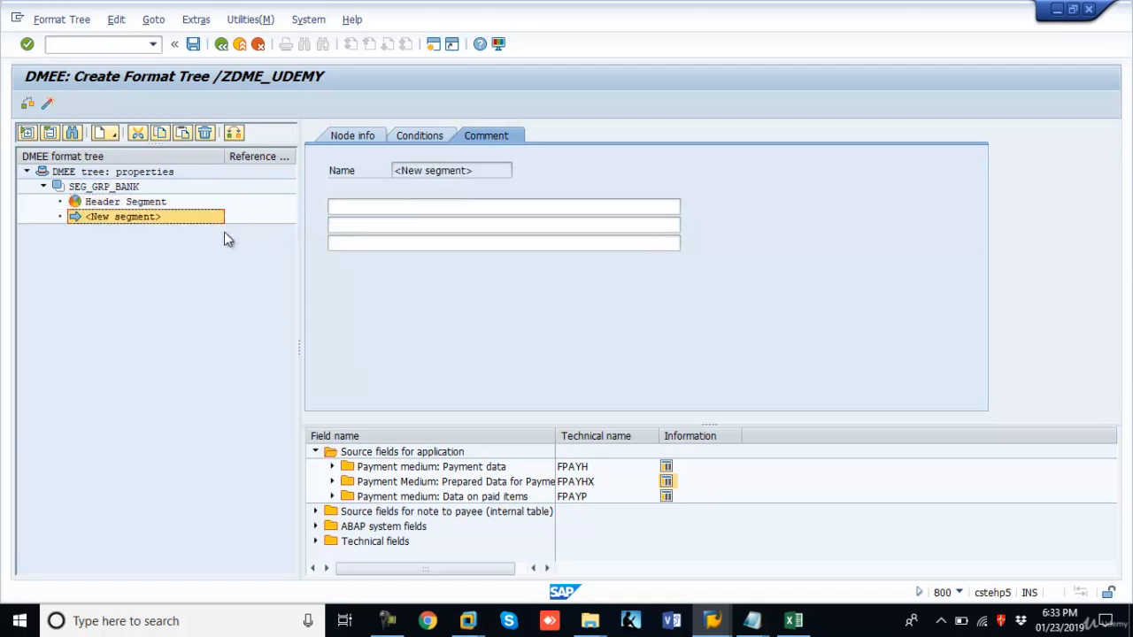
click(354, 137)
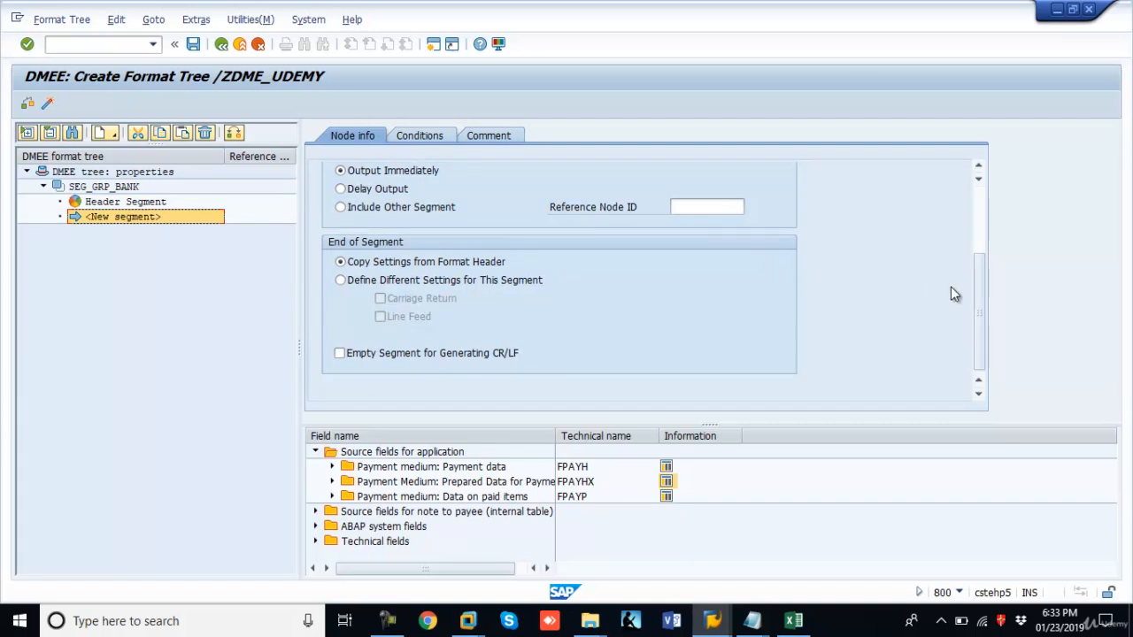
drag(985, 301, 963, 218)
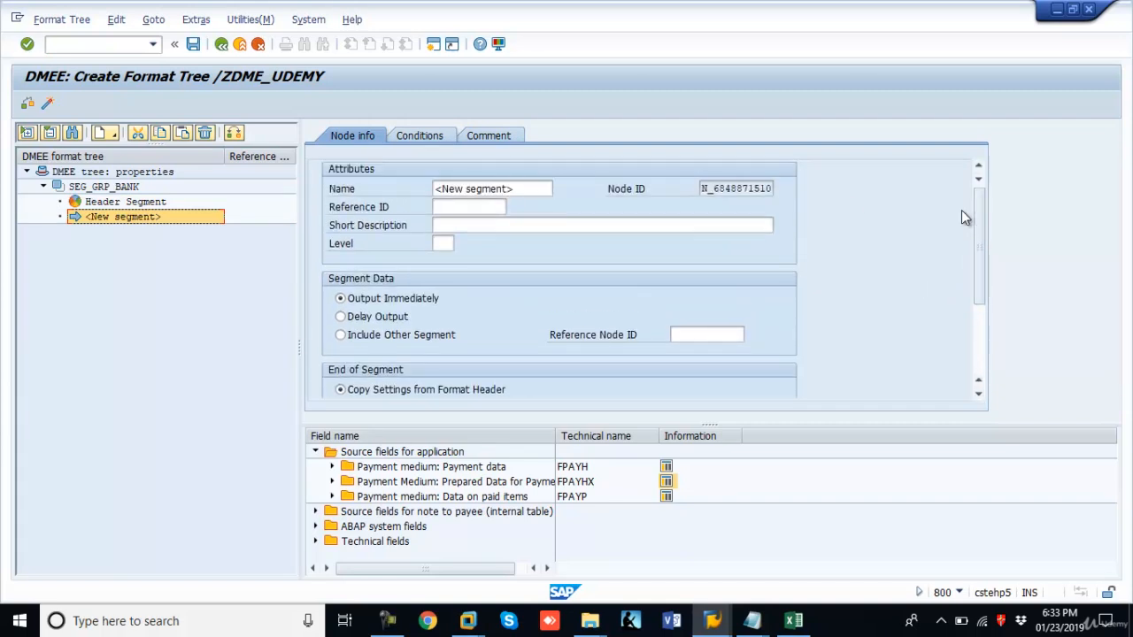
click(535, 189)
text(P)
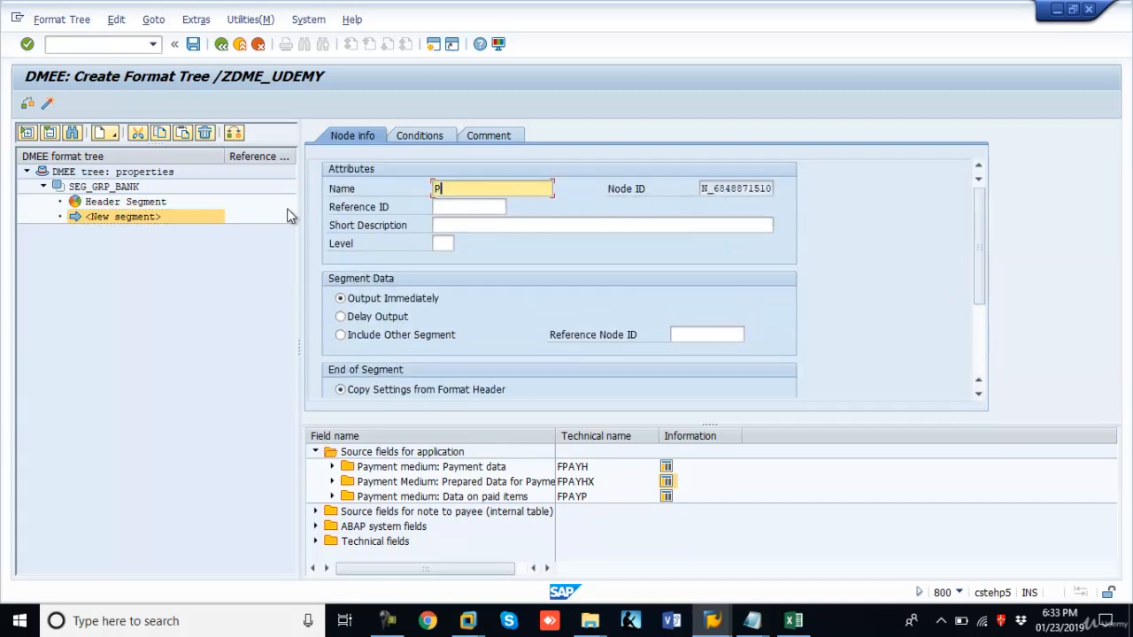
text(ayment Details)
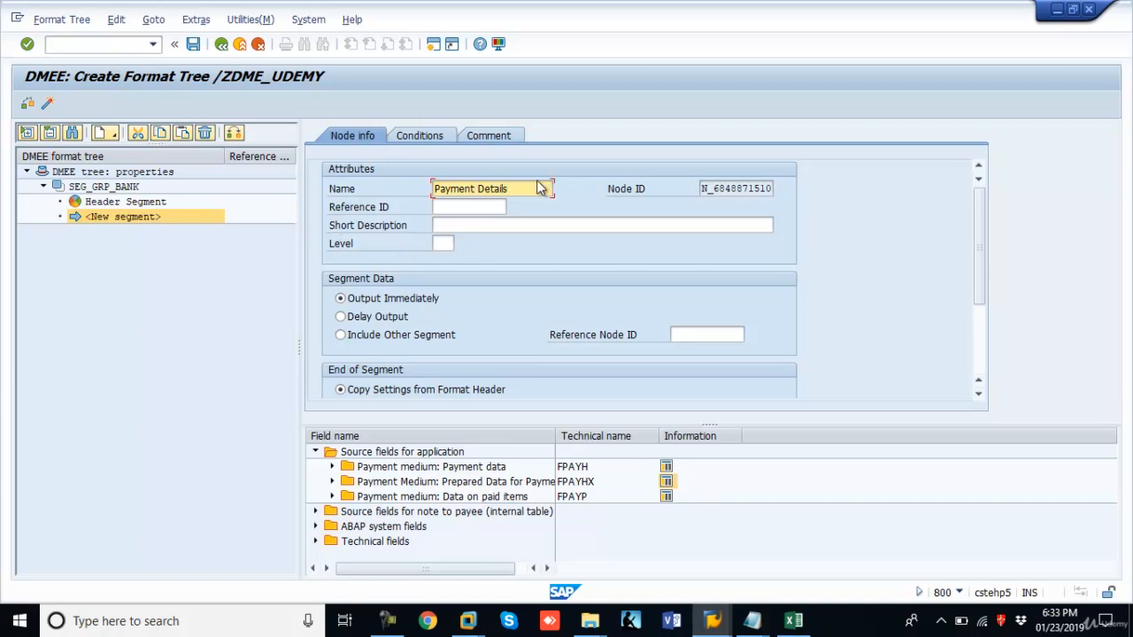
Copy the Payment Details name into the short description and extend it to "Payment Details Segment".
drag(536, 188, 409, 190)
key(ctrl+c)
click(467, 226)
key(ctrl+v)
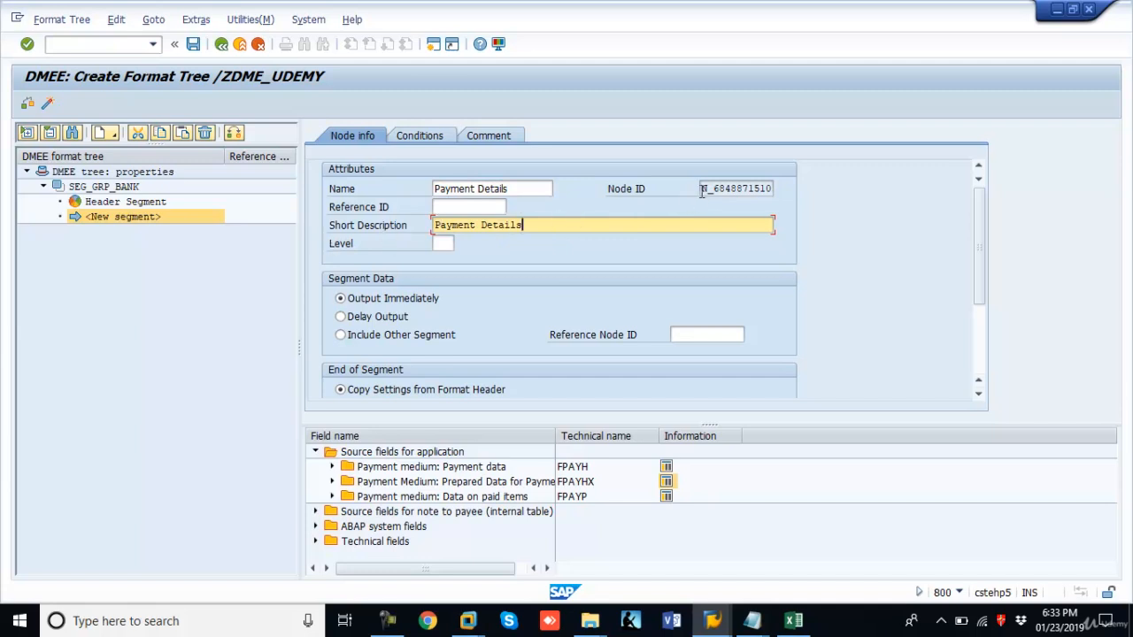
drag(702, 190, 778, 192)
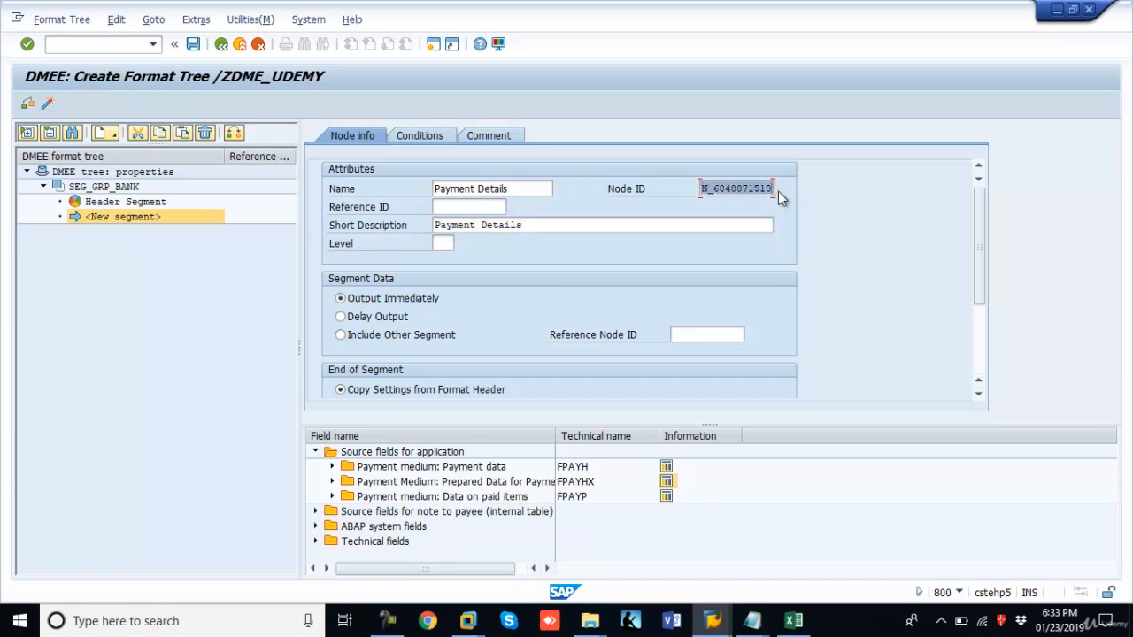
click(546, 229)
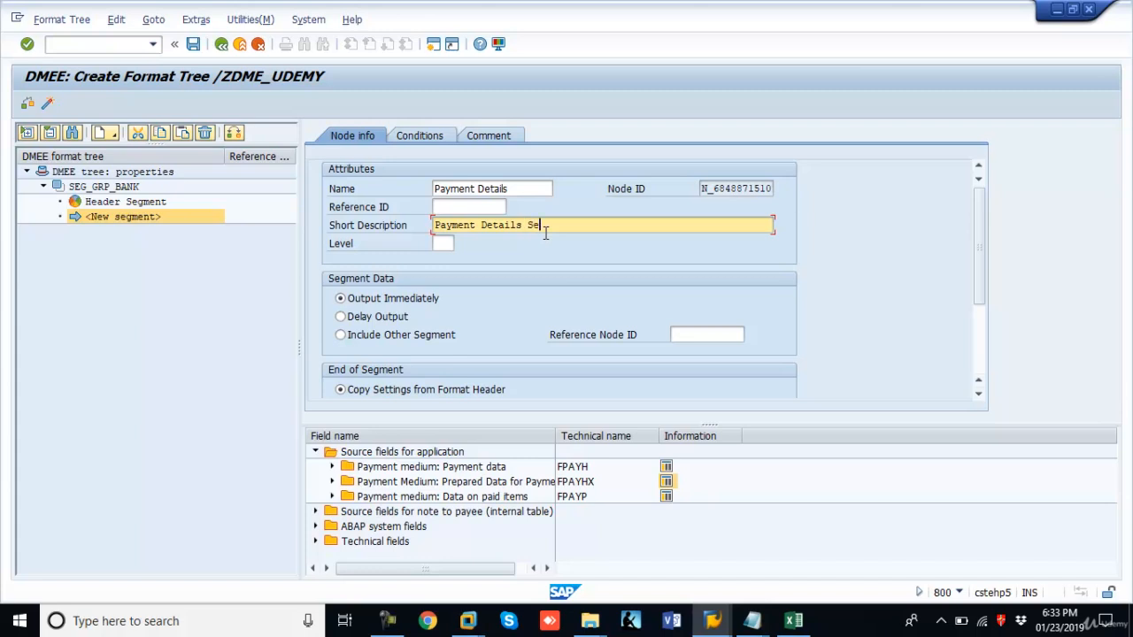
text(Segment)
Add the comment "This is Payment Segment" to the Payment Details segment.
click(419, 137)
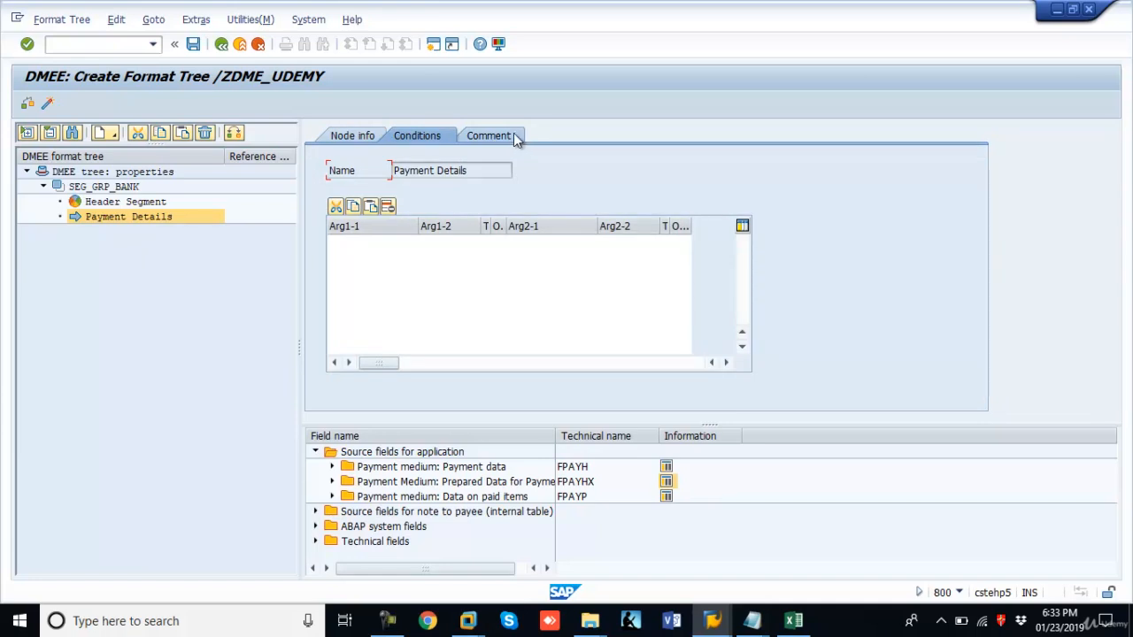
click(509, 137)
click(364, 138)
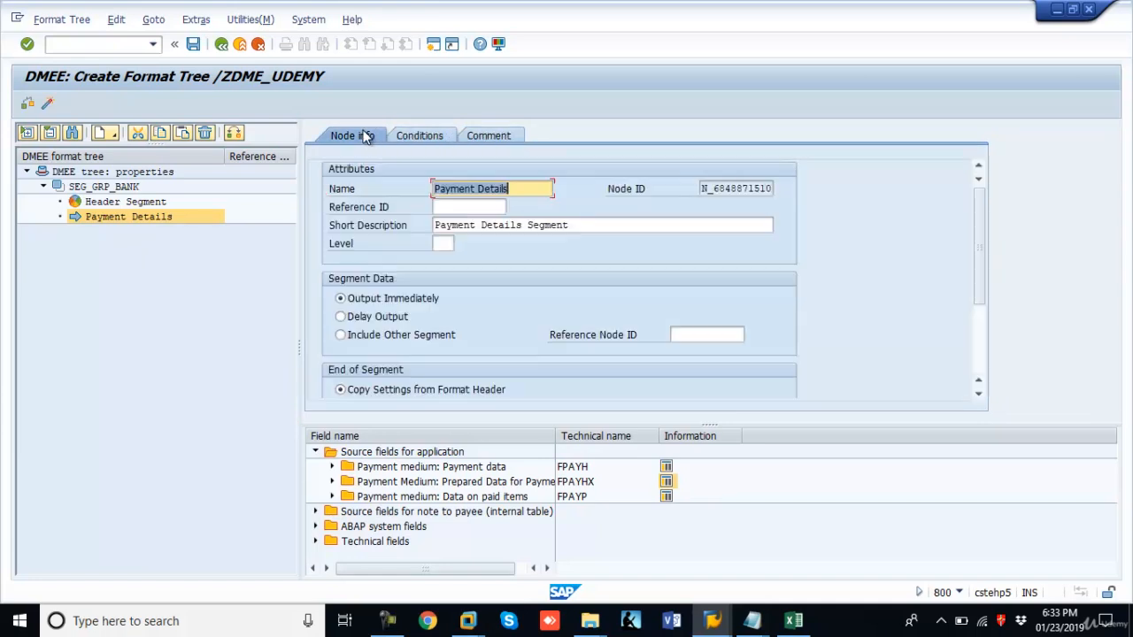
click(498, 133)
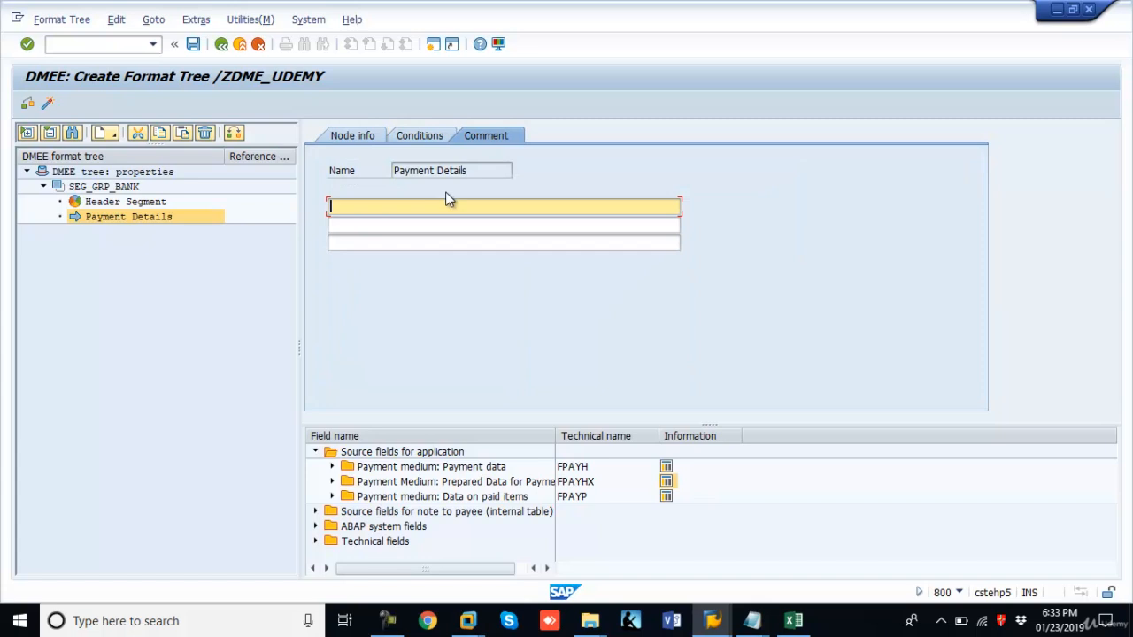
text(Ihis is Payment Segment)
right_click(122, 219)
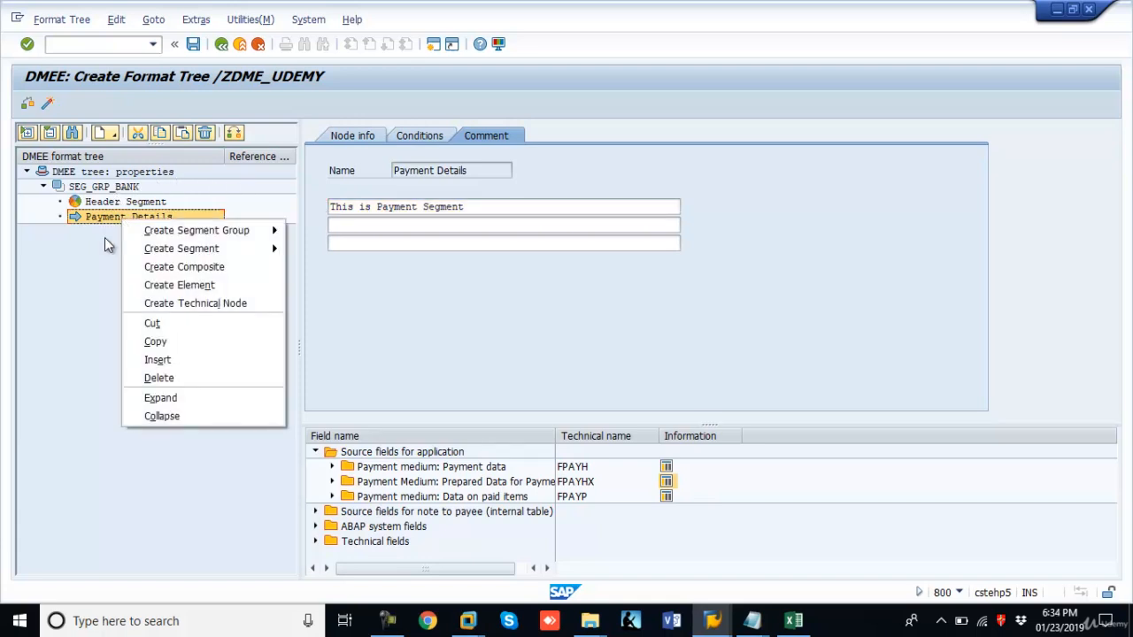
click(104, 237)
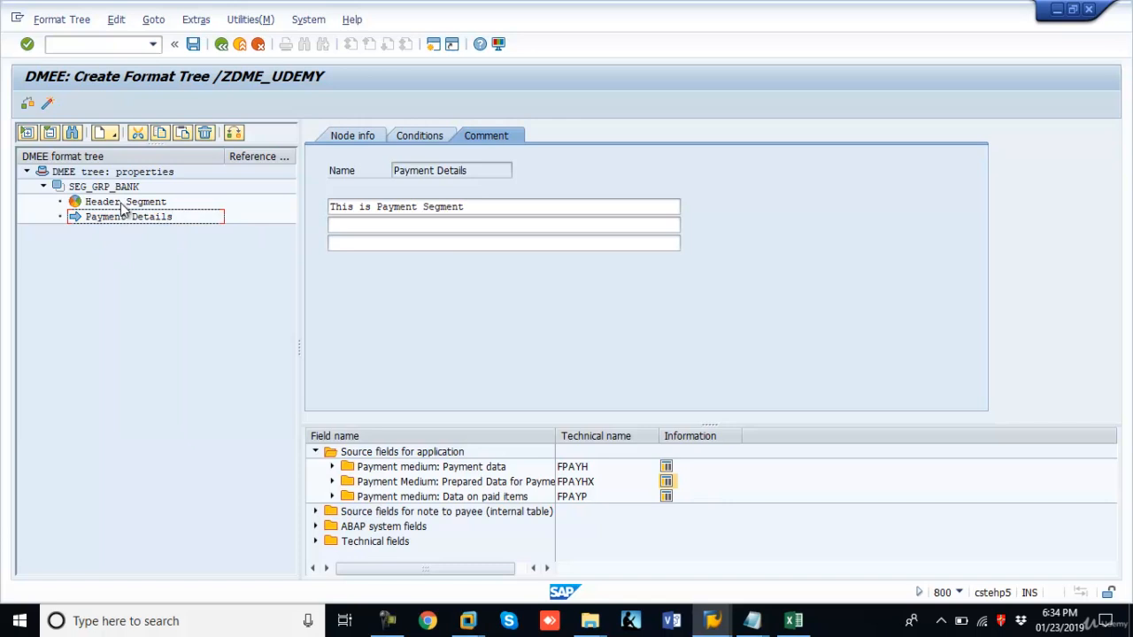
right_click(124, 205)
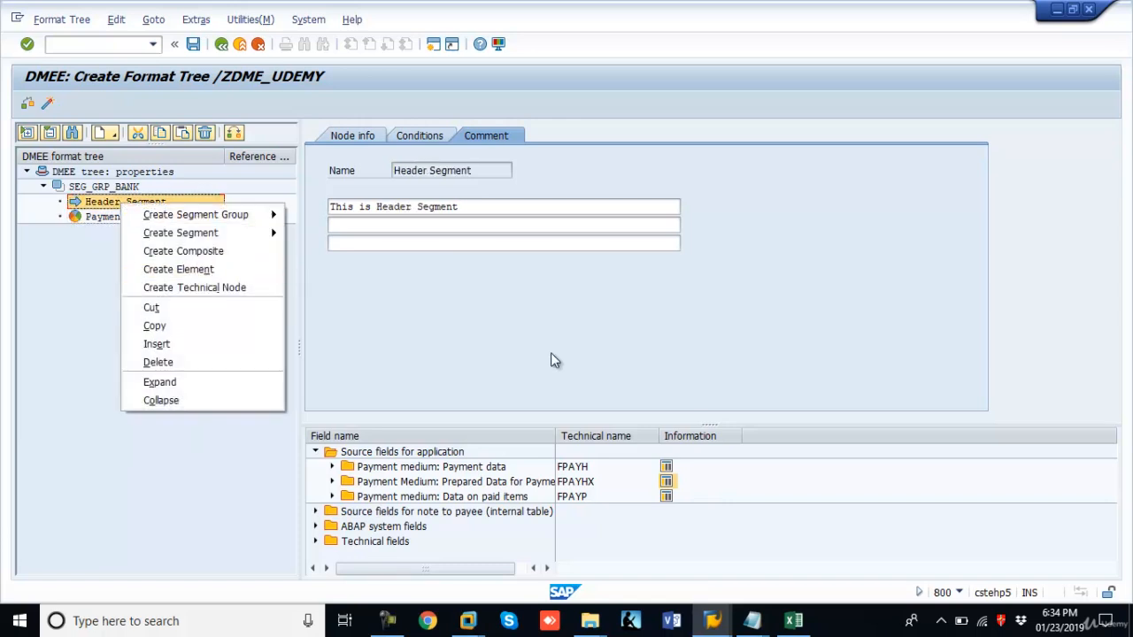
Switch to the DMEE_FORMAT_FILE workbook in Excel and review the nodes specified for the header and transaction levels.
click(794, 620)
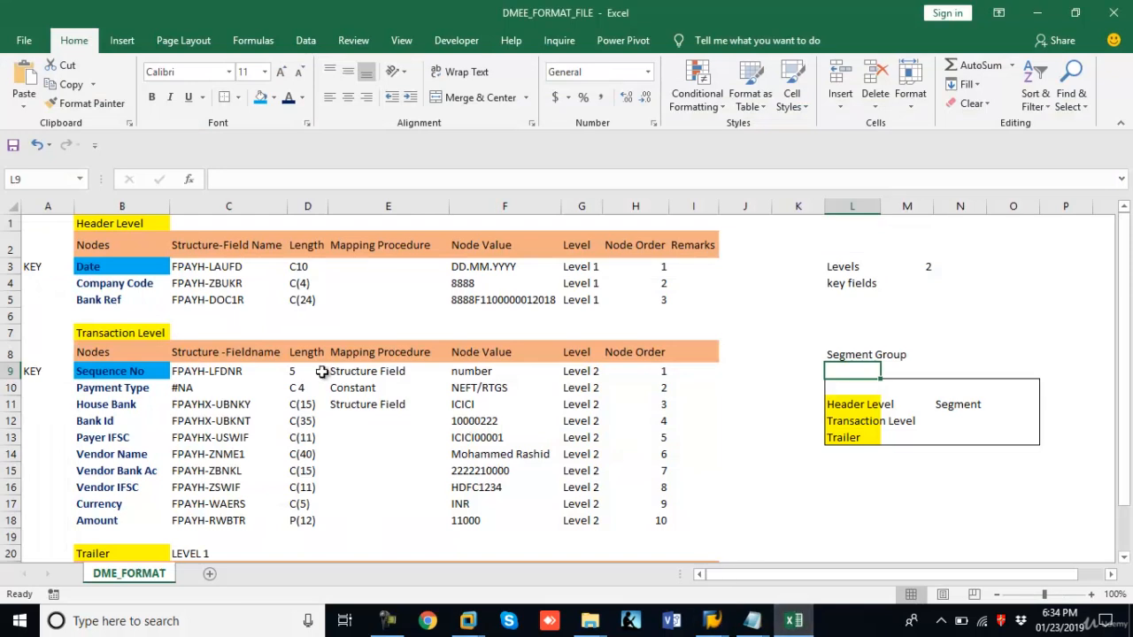
click(114, 229)
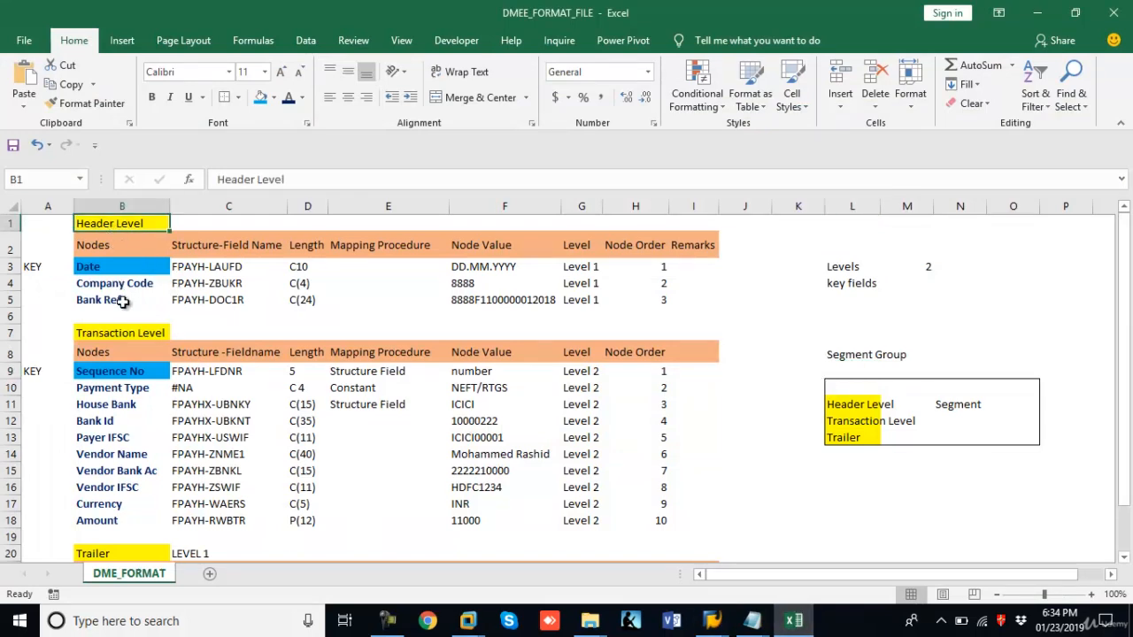
click(127, 332)
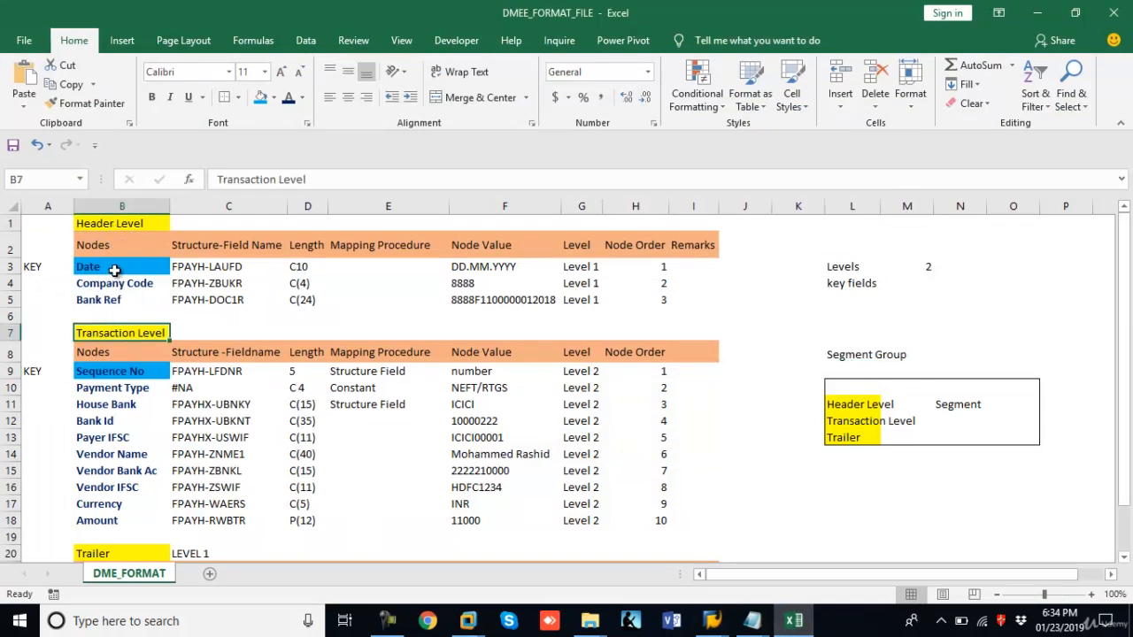
Fill the cell beside the "key fields" label with blue as a legend for the key nodes.
drag(114, 272, 114, 303)
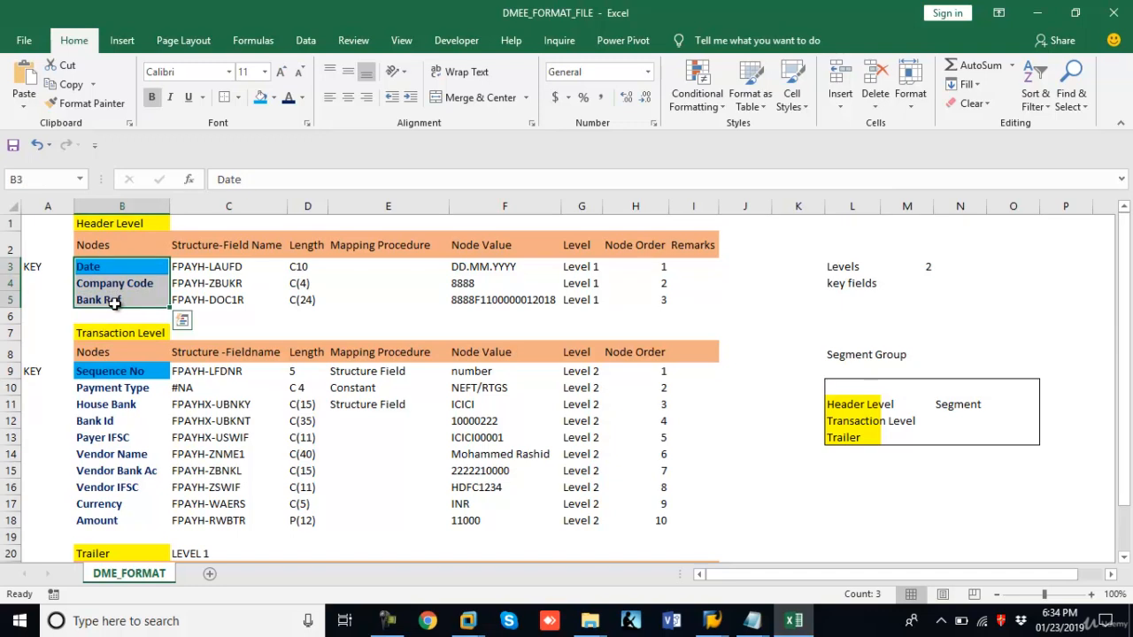
click(142, 267)
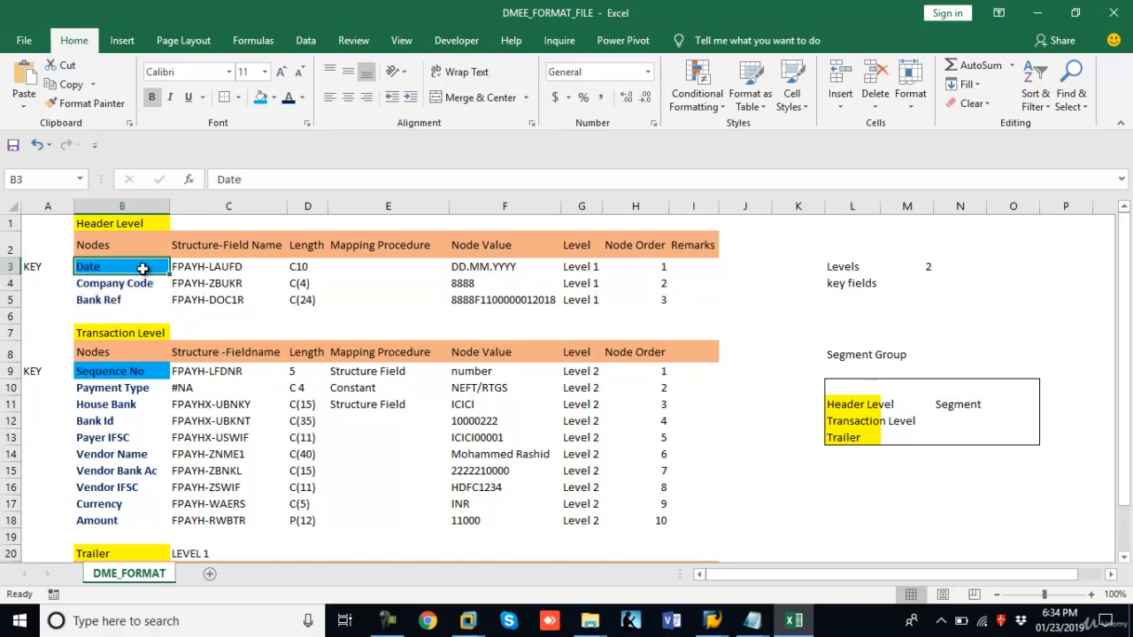
click(842, 314)
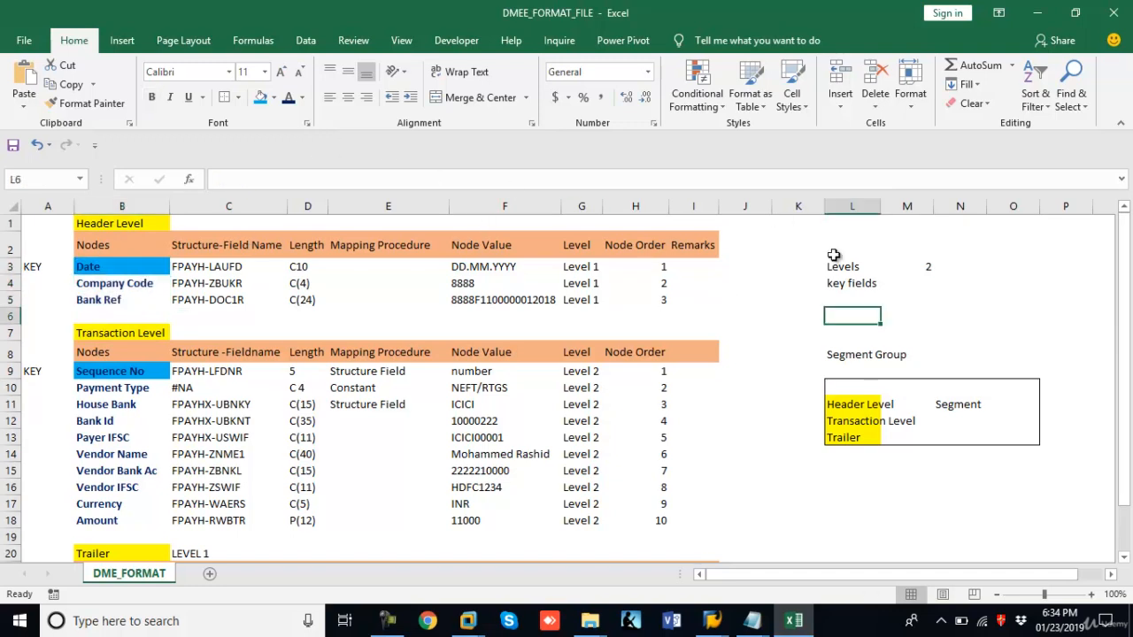
click(940, 285)
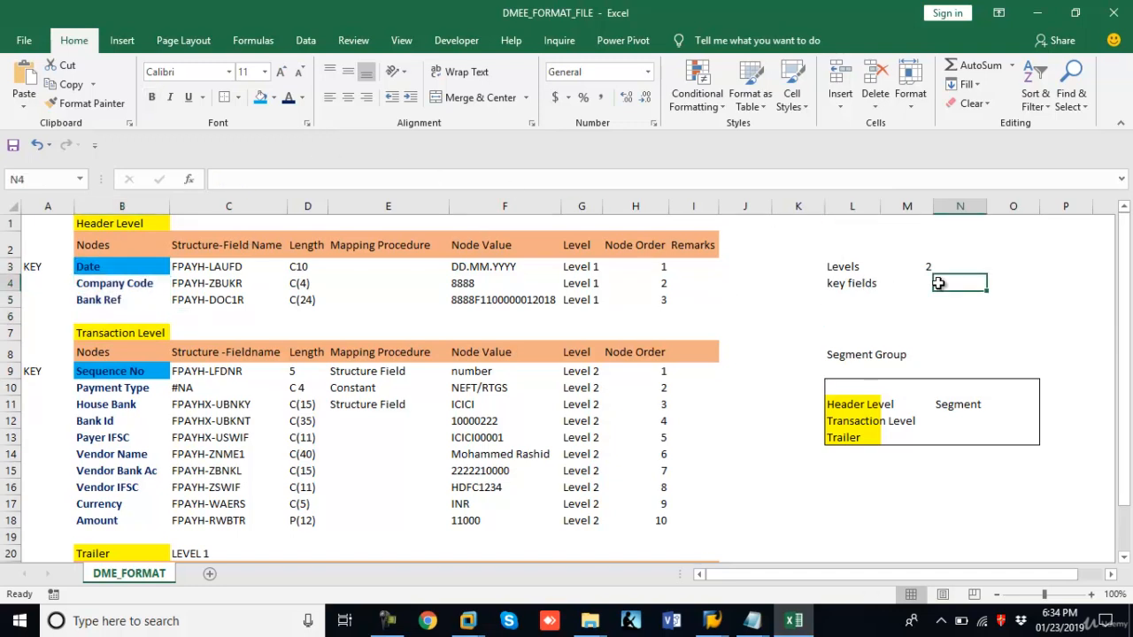
click(260, 100)
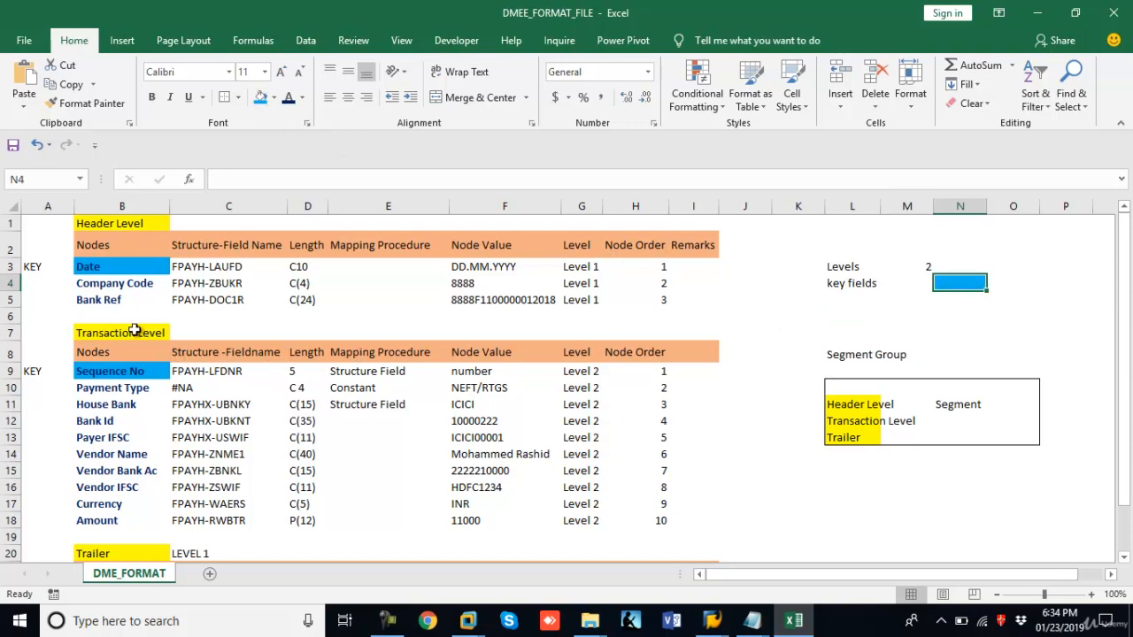
Switch back to SAP and create an element under Header Segment with the name and short description "Date".
click(124, 266)
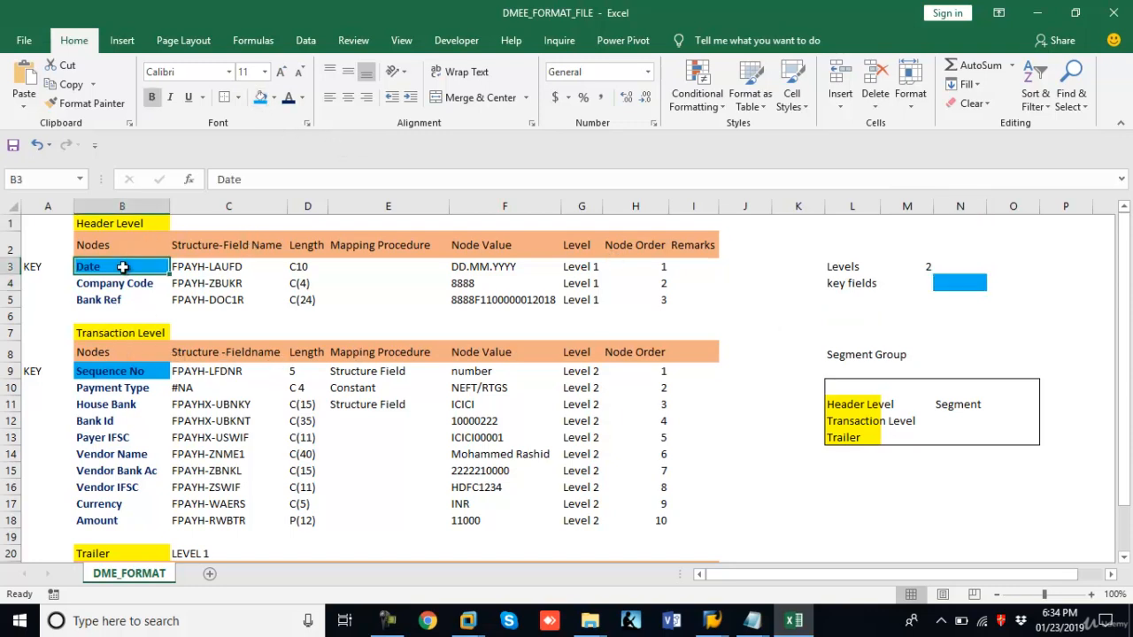
key(alt+Tab)
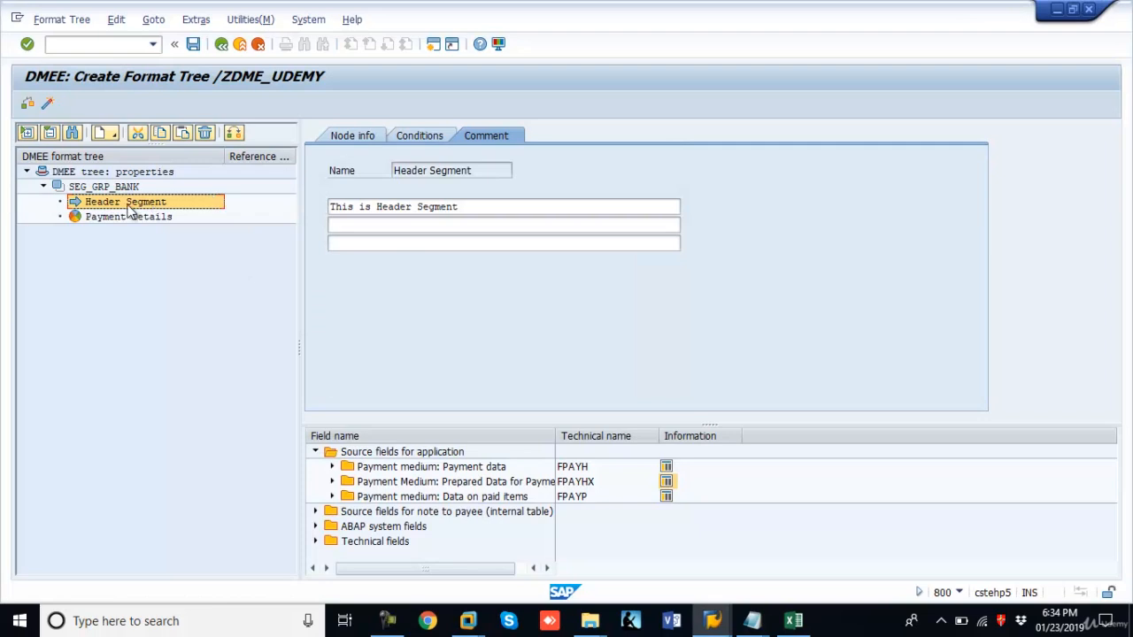
right_click(100, 204)
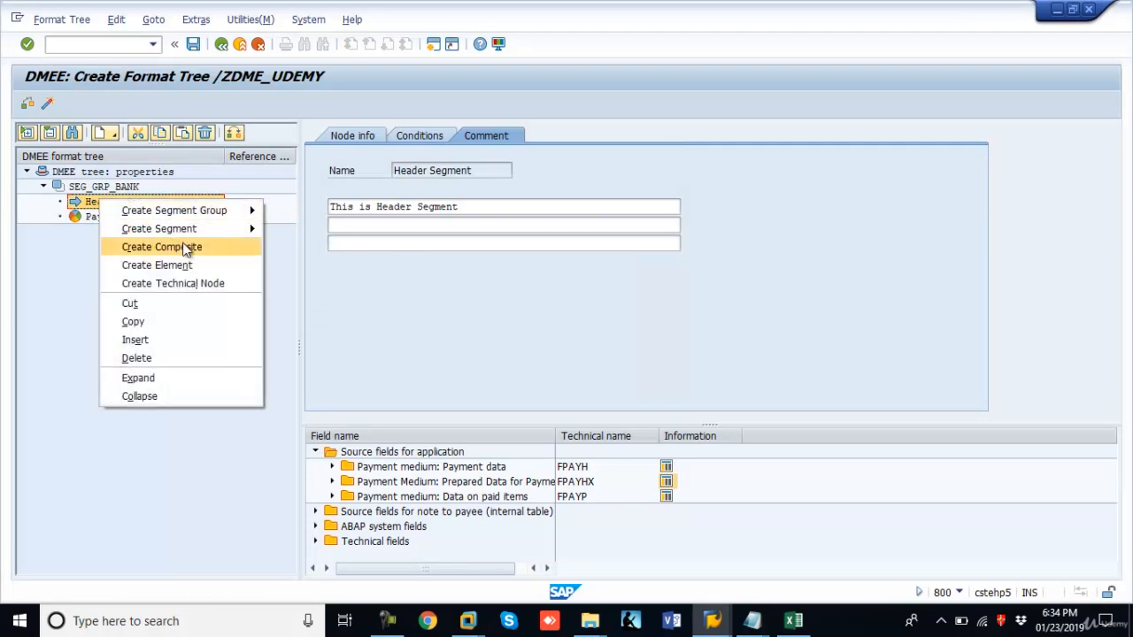
click(155, 264)
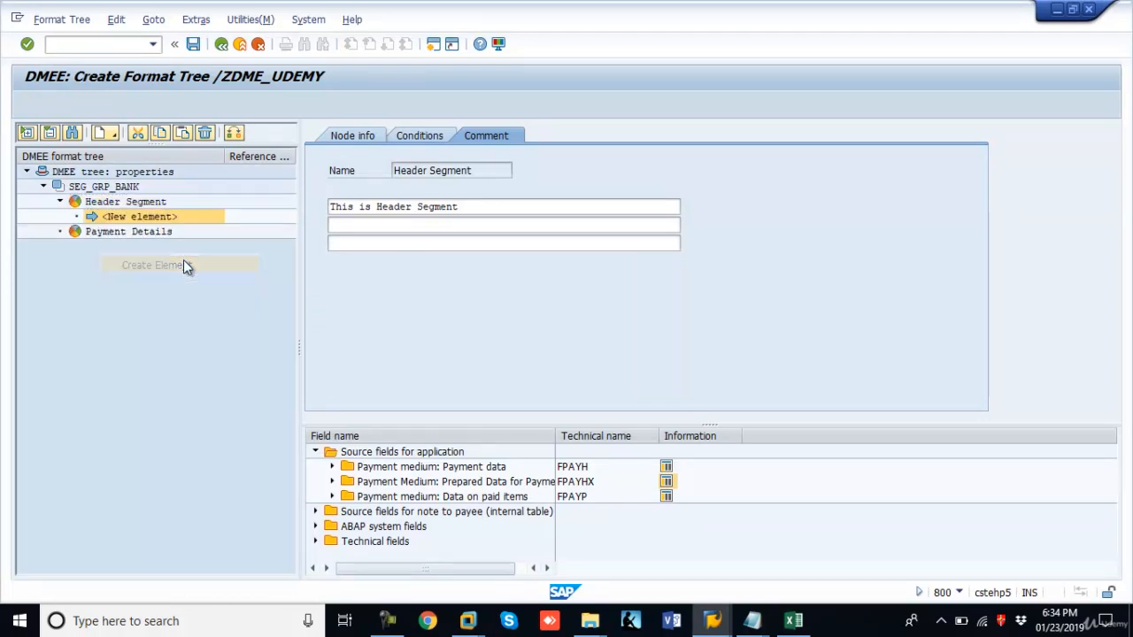
double_click(546, 207)
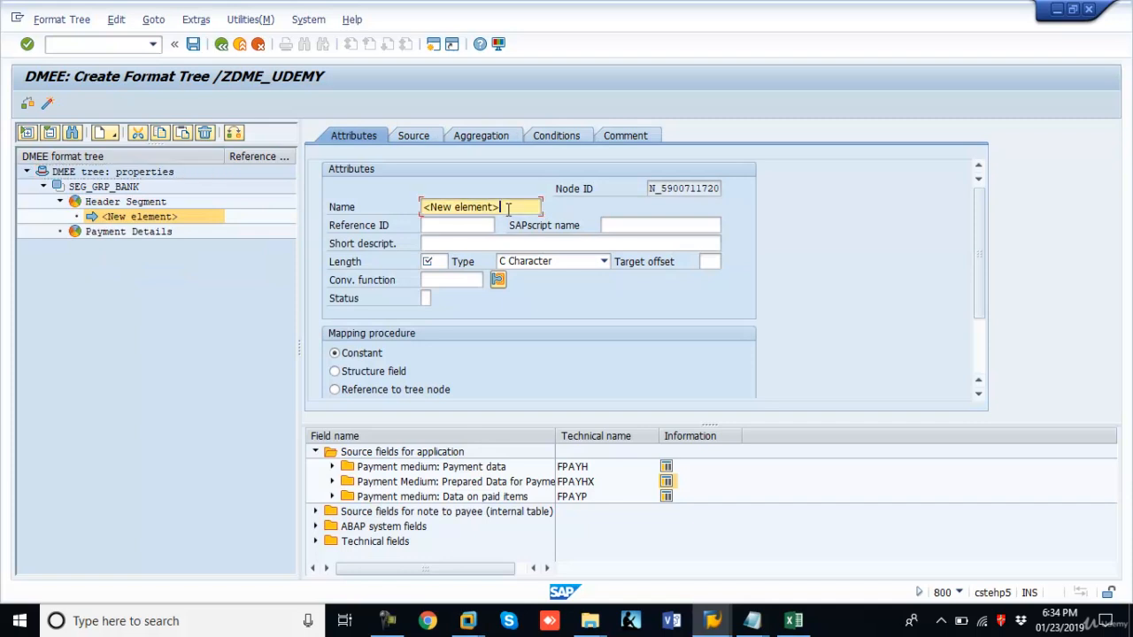
text(Date)
click(424, 243)
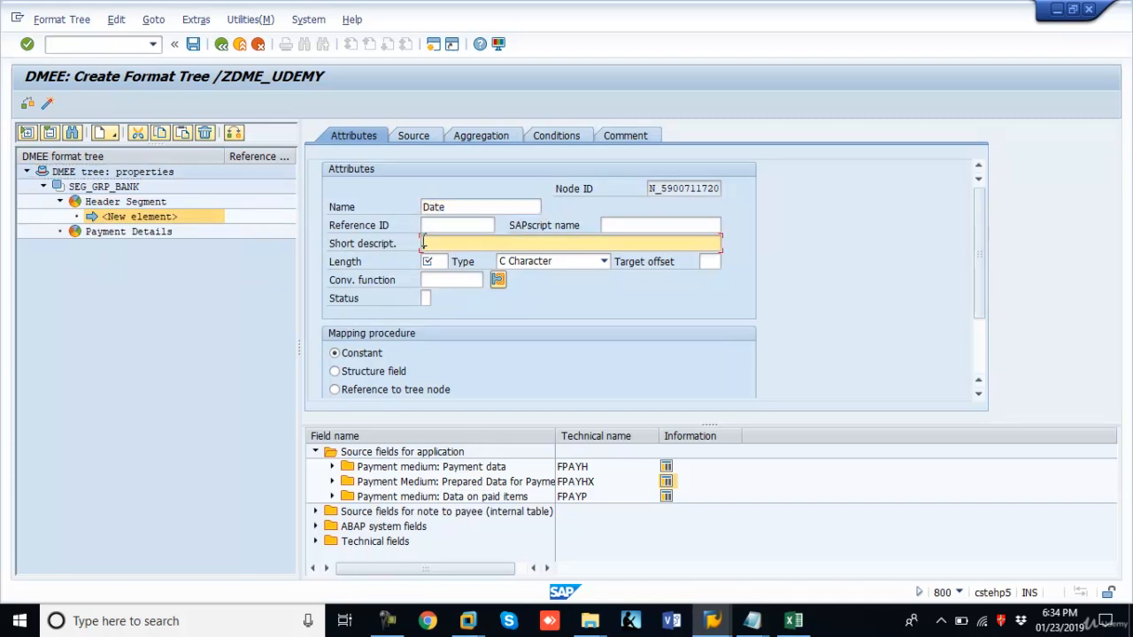
text(Date)
key(alt+Tab)
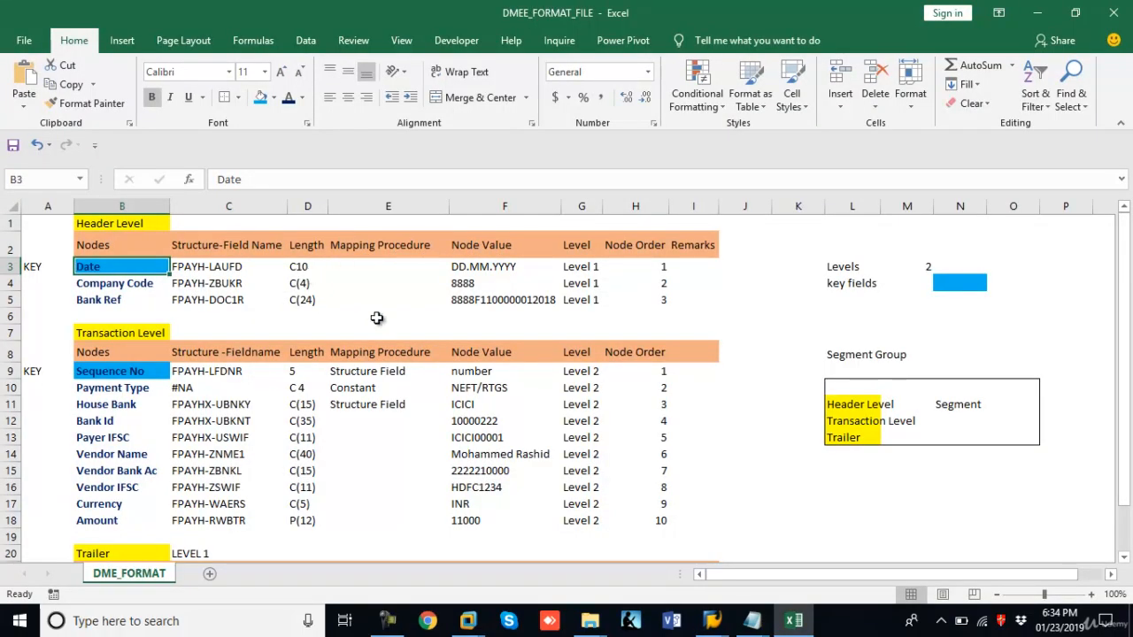
key(alt+Tab)
text(e)
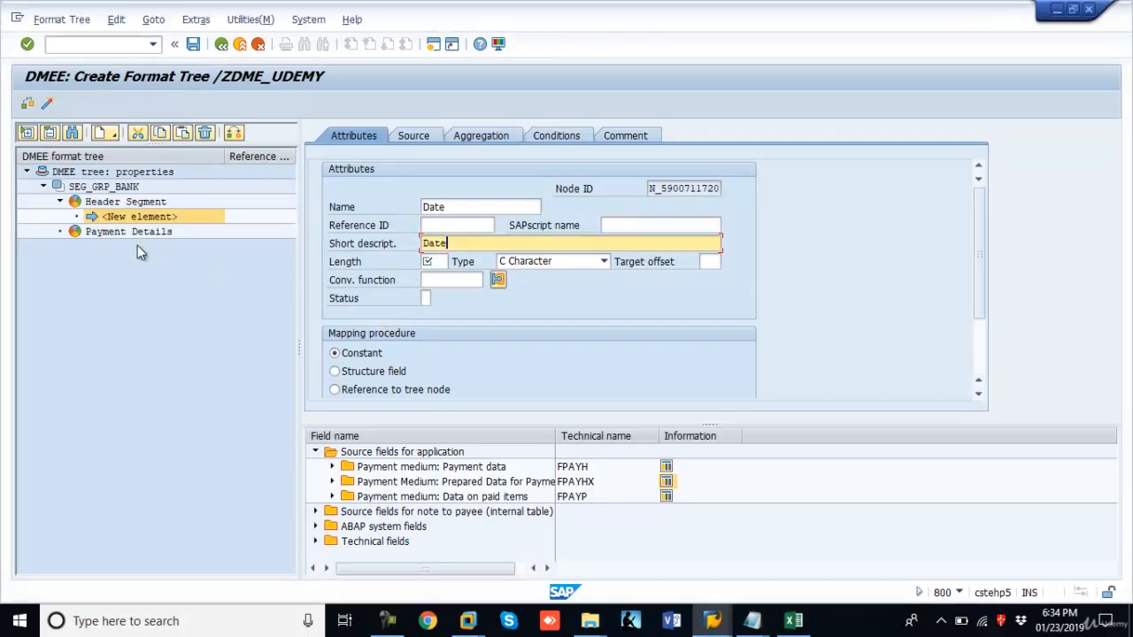
Look up the Date node's length in the Excel specification and set the element's length to 10.
click(446, 261)
key(alt+Tab)
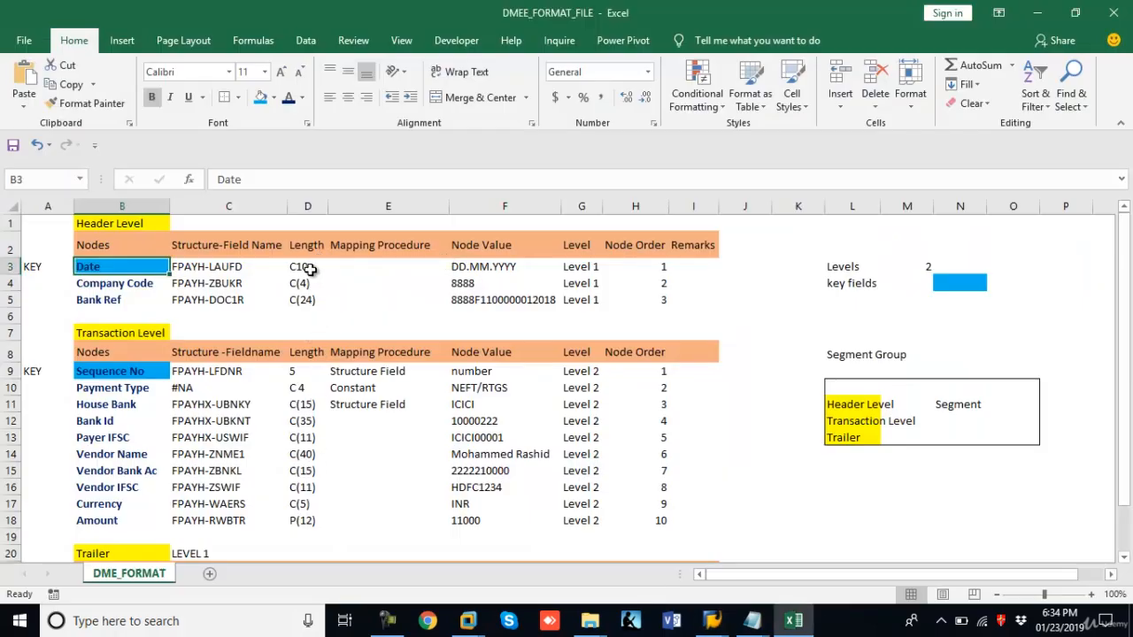
click(306, 269)
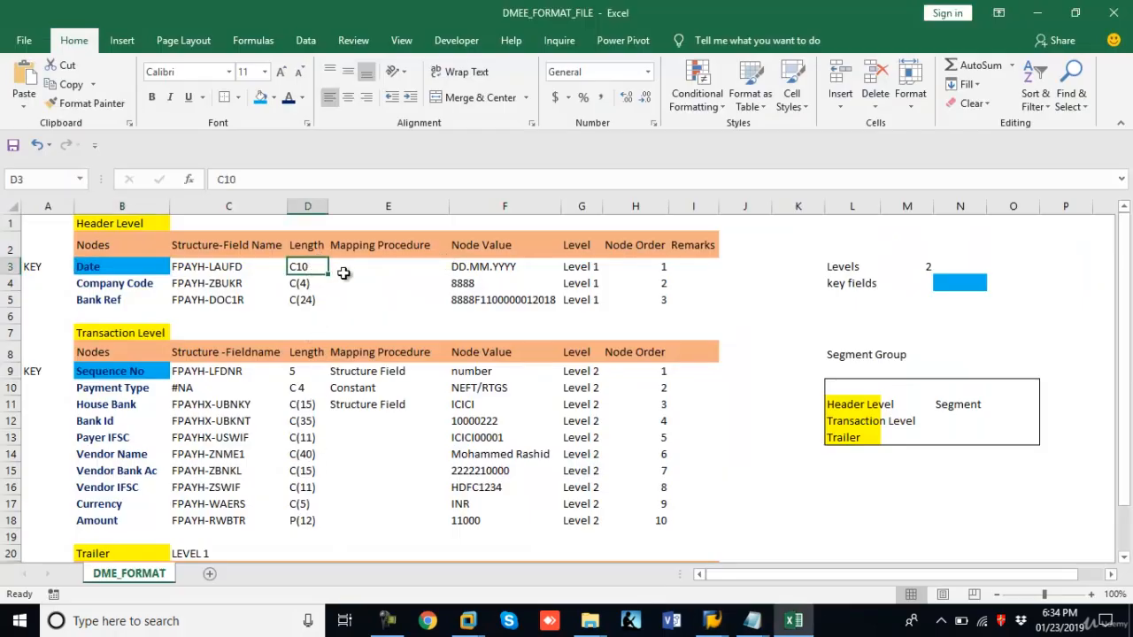
key(alt+Tab)
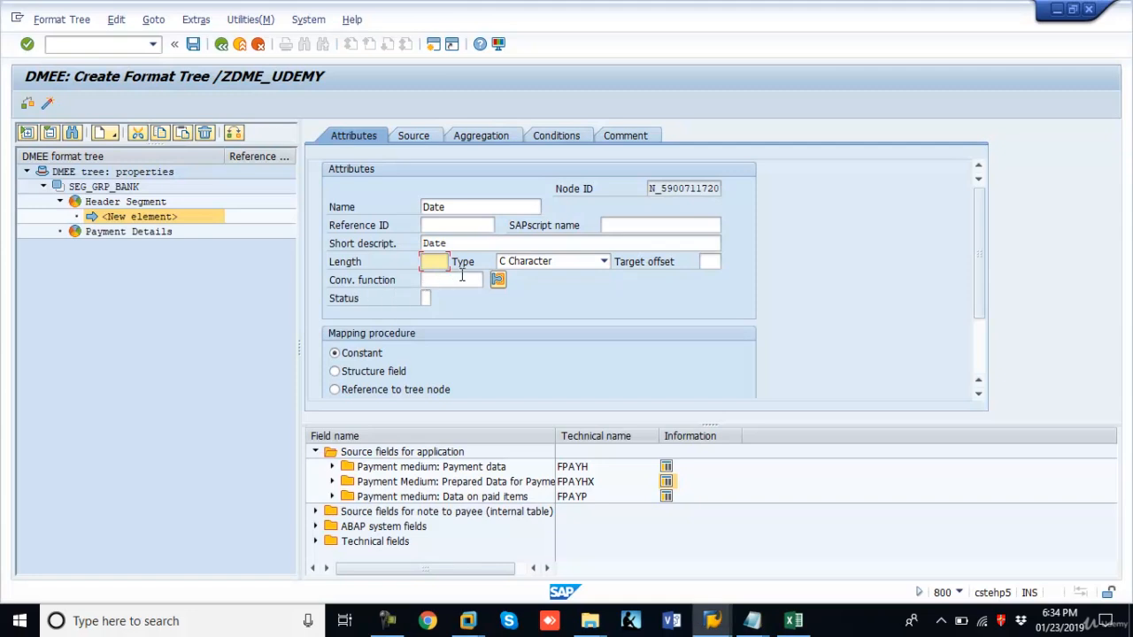
text(10)
key(Tab)
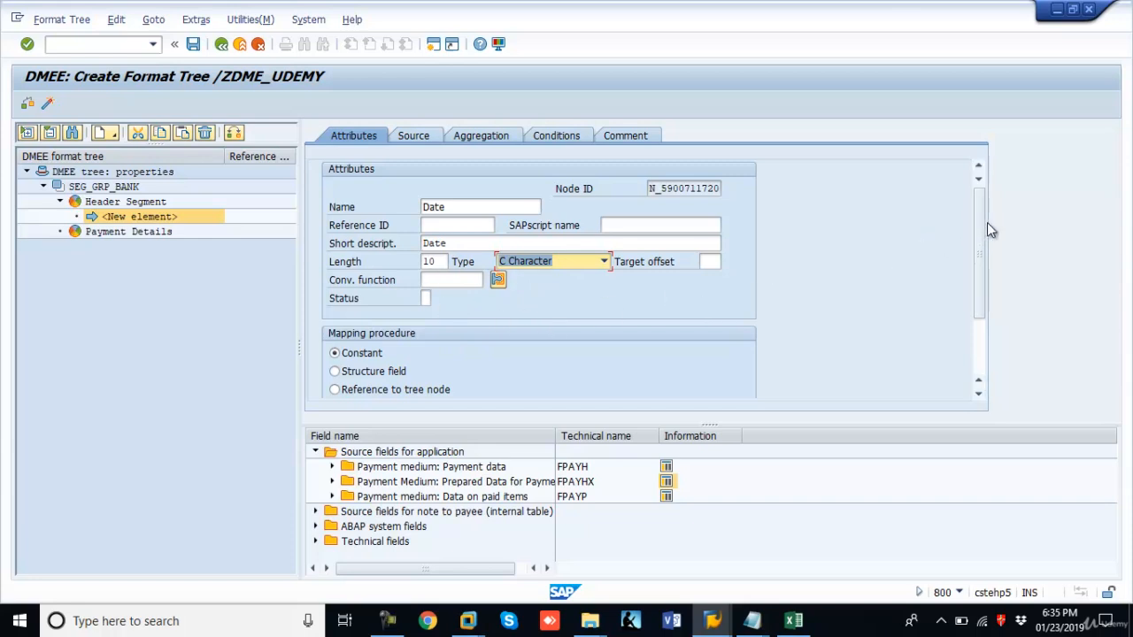
Check the Date node's source in the Excel specification and set the element's mapping procedure to Structure field.
drag(979, 228, 969, 196)
key(alt+Tab)
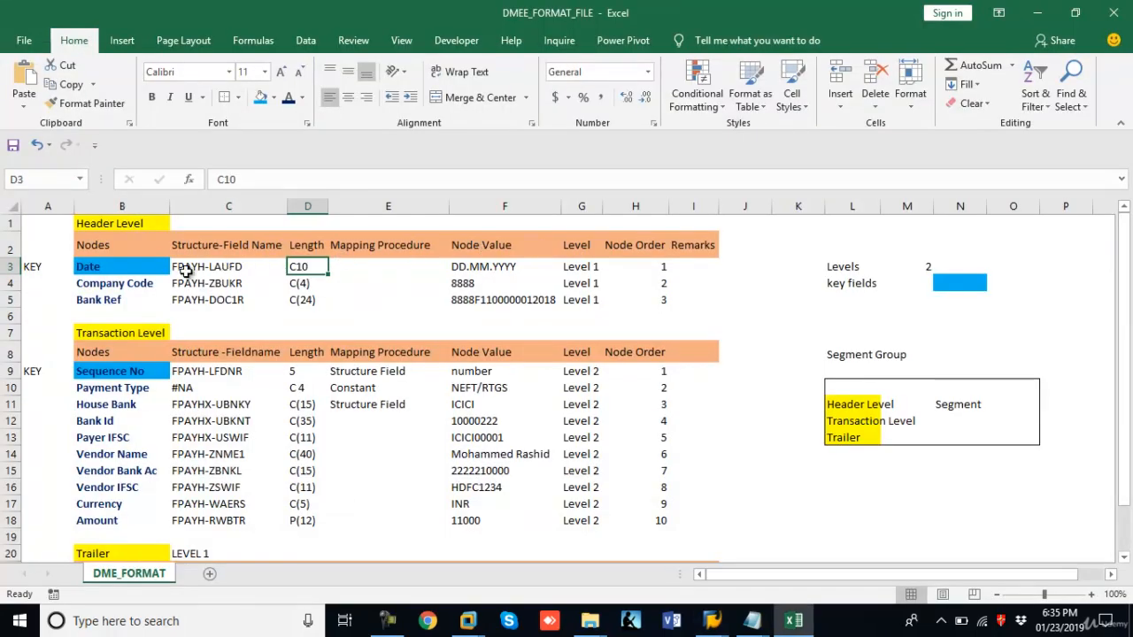
click(109, 269)
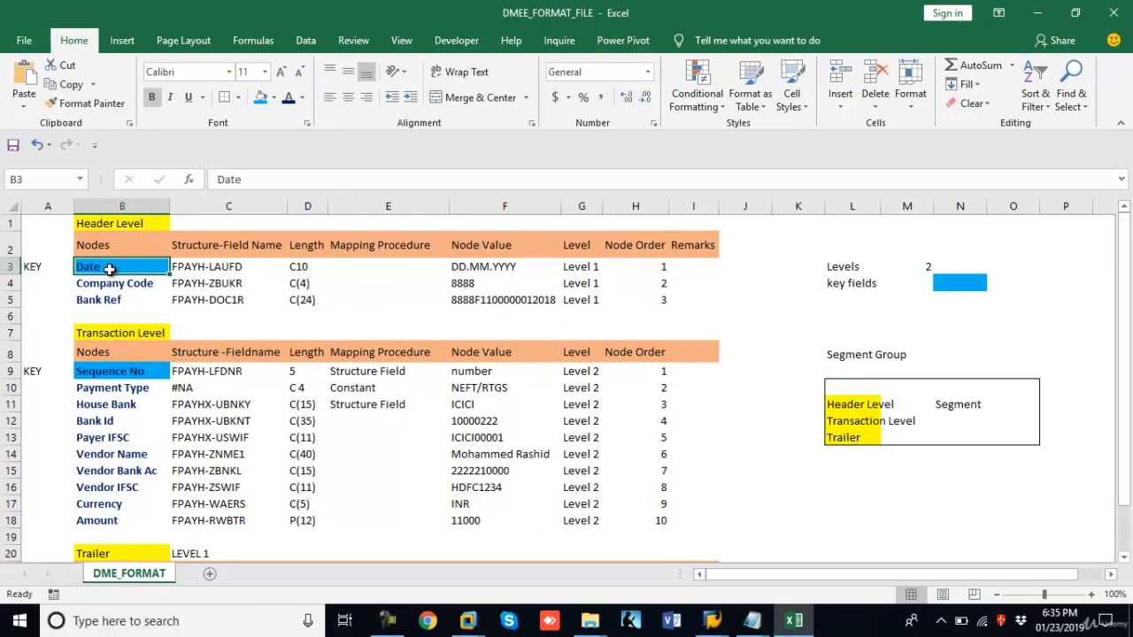
click(212, 269)
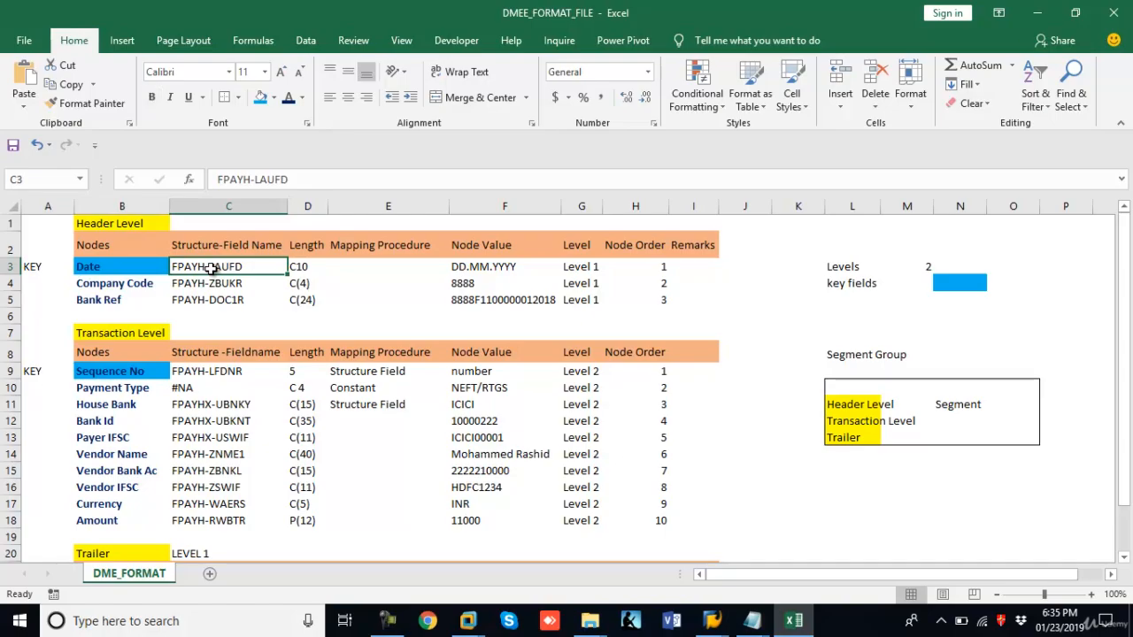
key(alt+Tab)
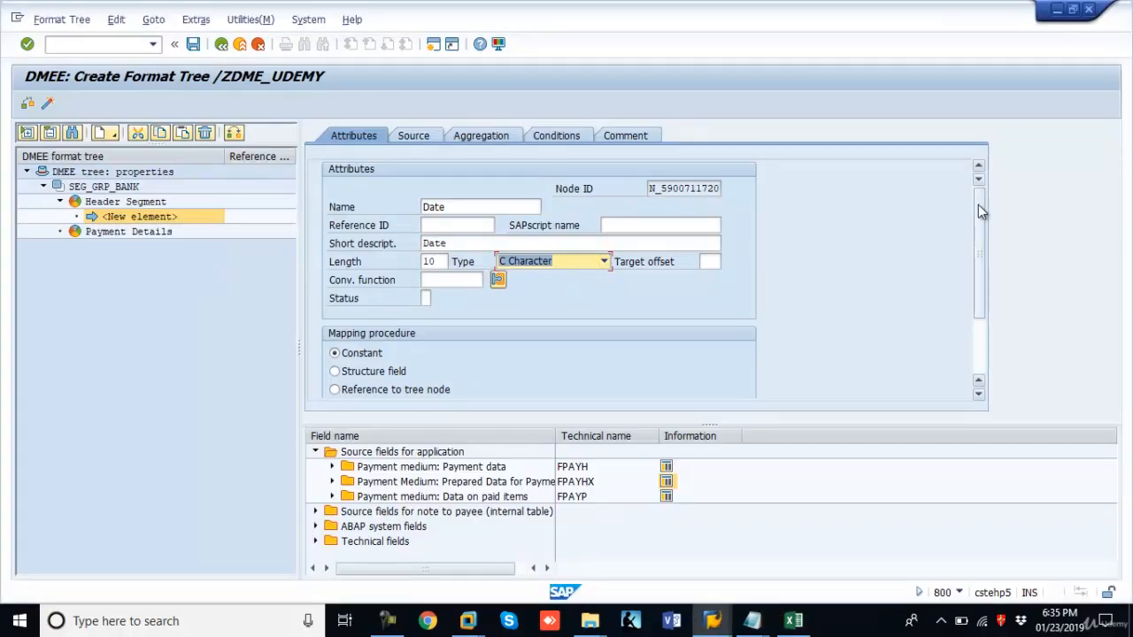
drag(980, 211, 985, 274)
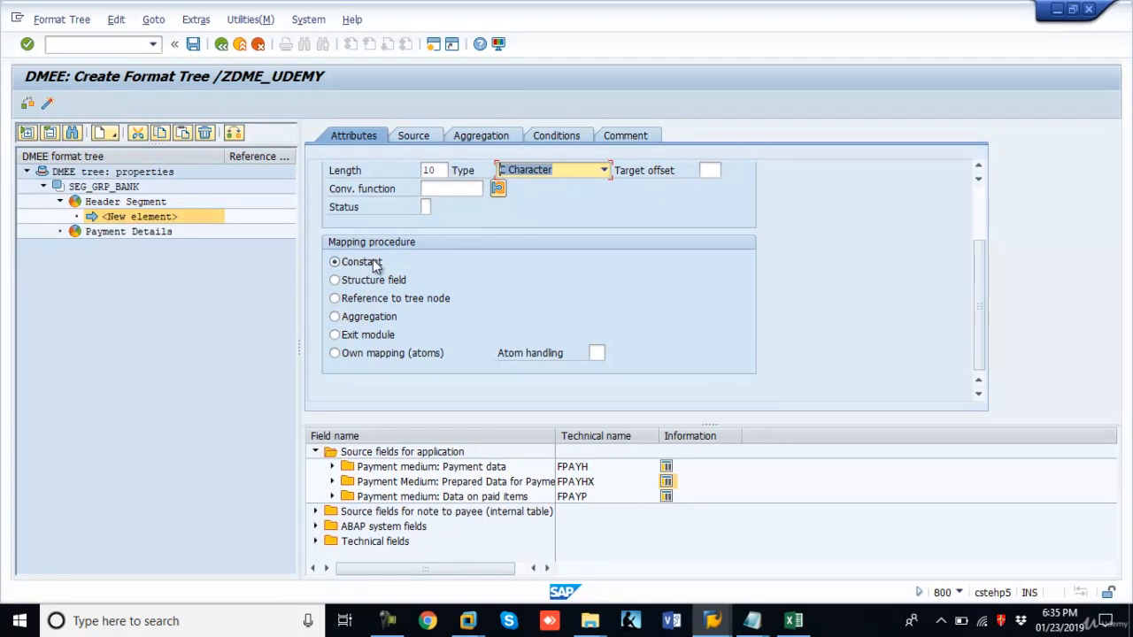
click(344, 285)
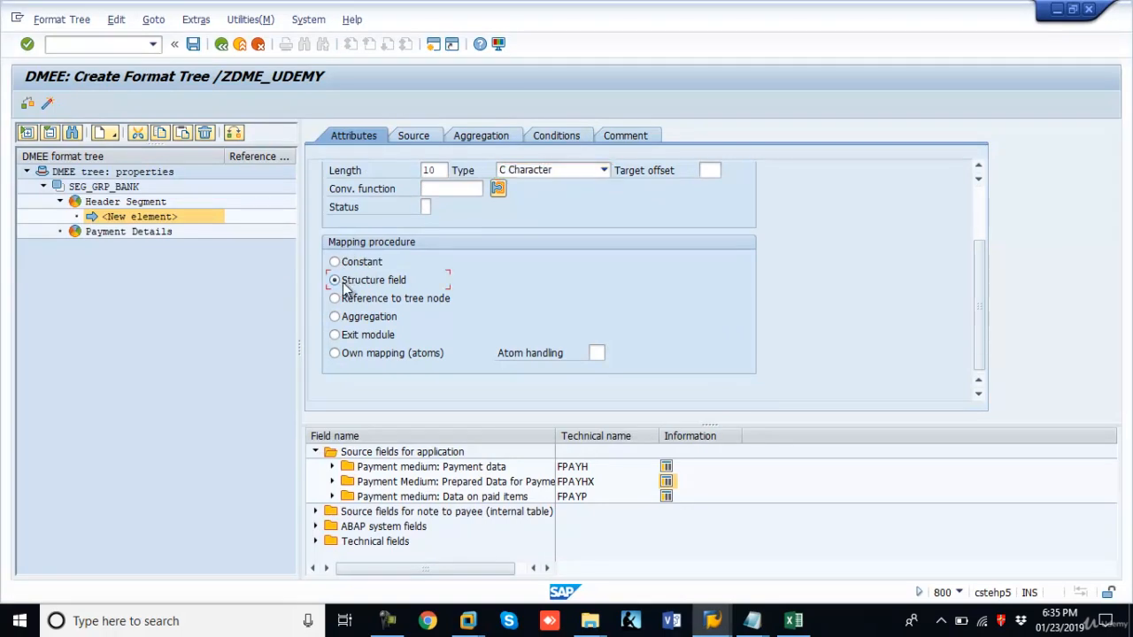
Map the Date element's source to structure FPAYH and field name LAUFD, copying the field name from the Excel specification.
key(alt+Tab)
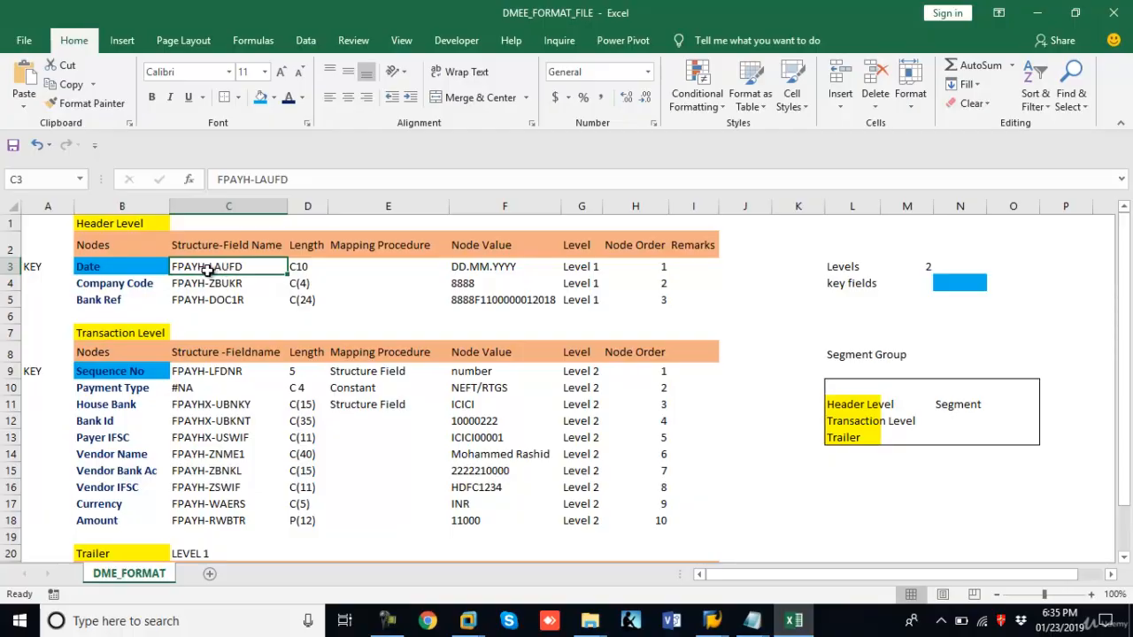
key(alt+Tab)
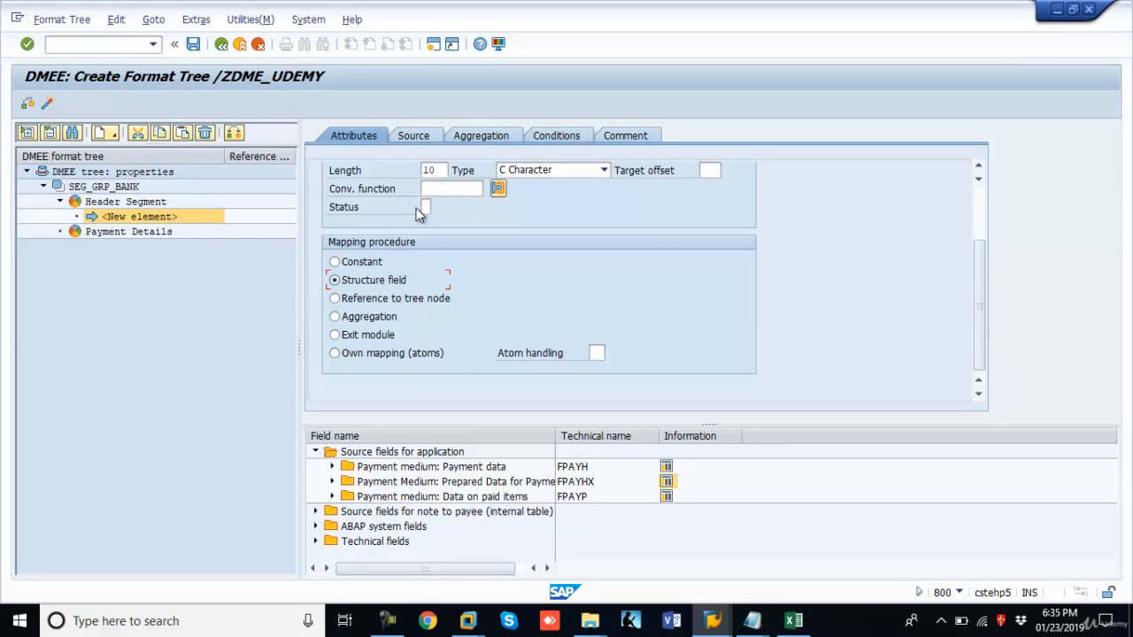
click(420, 137)
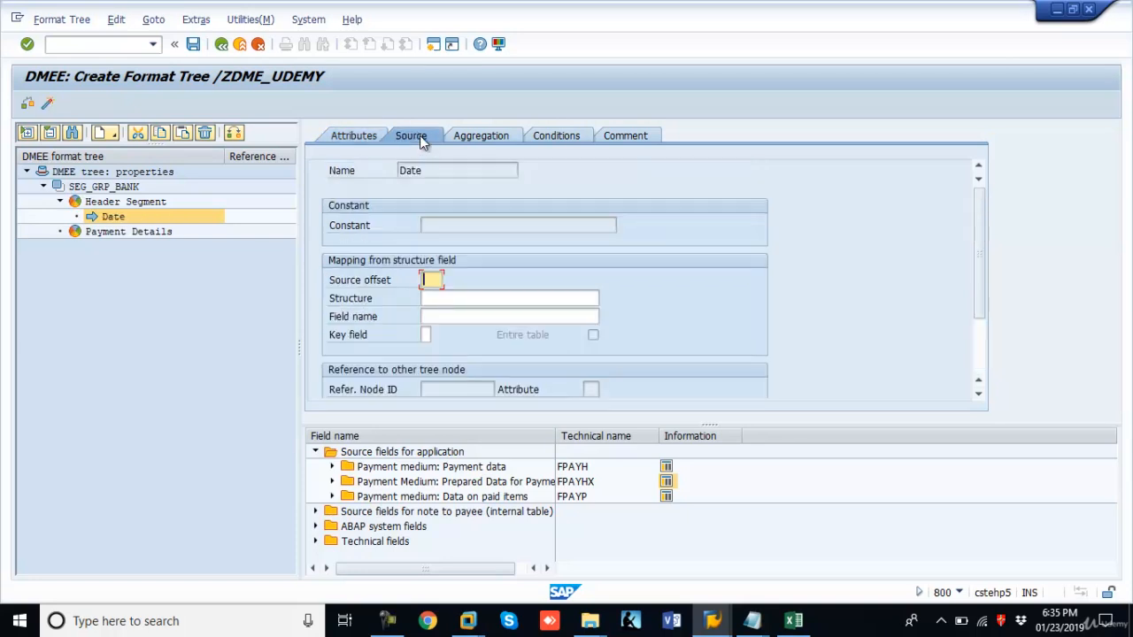
key(alt+Tab)
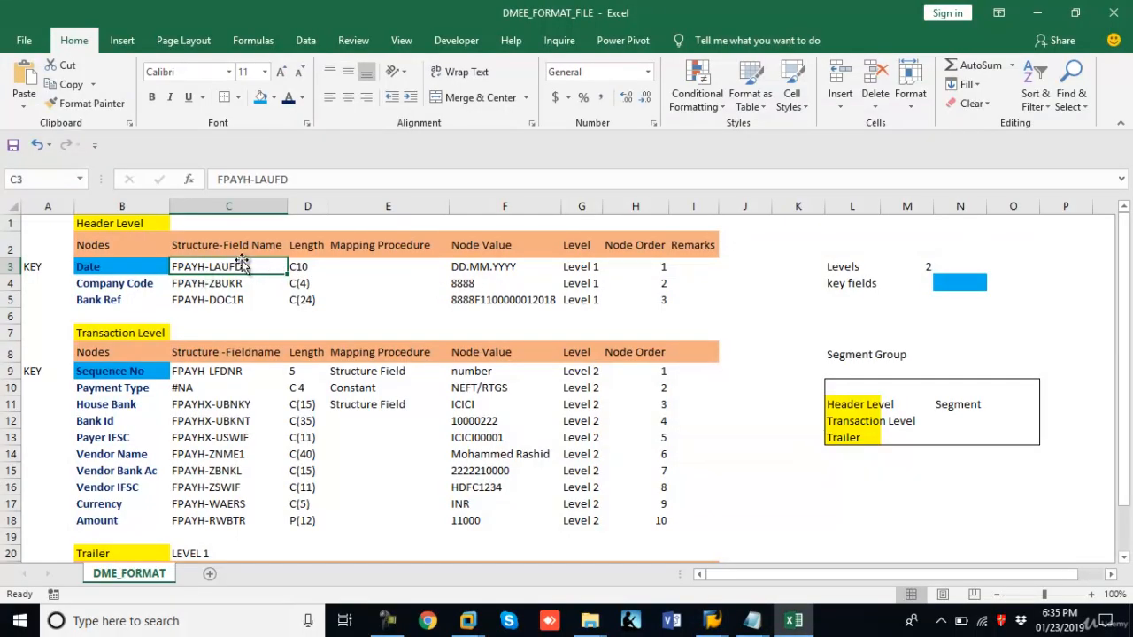
drag(255, 179, 292, 180)
key(ctrl+c)
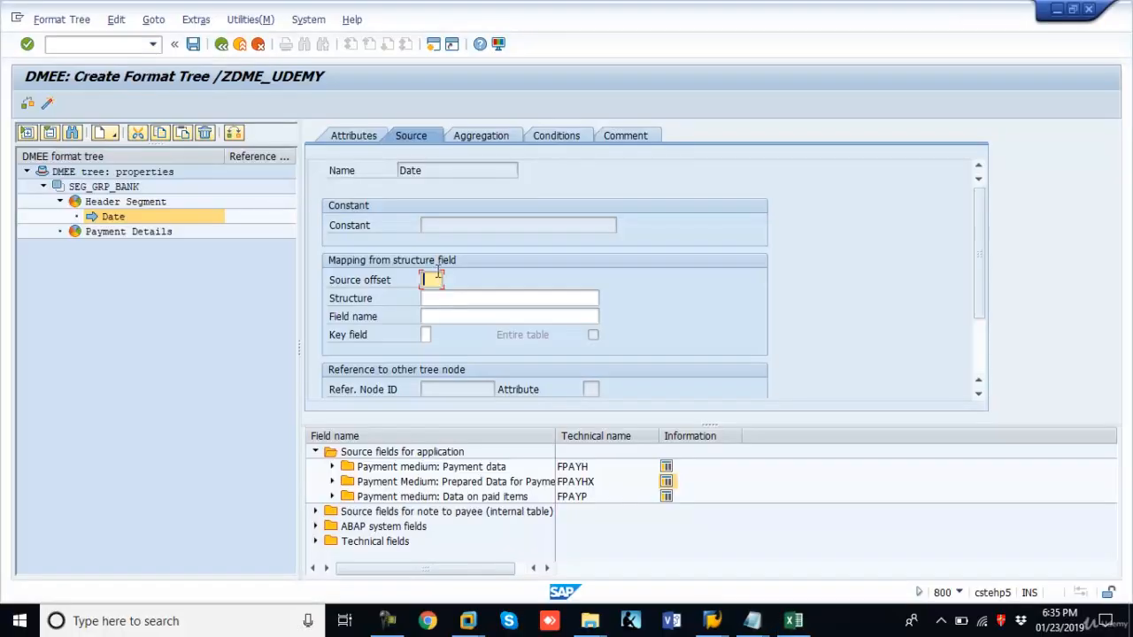
key(alt+Tab)
click(463, 317)
key(ctrl+v)
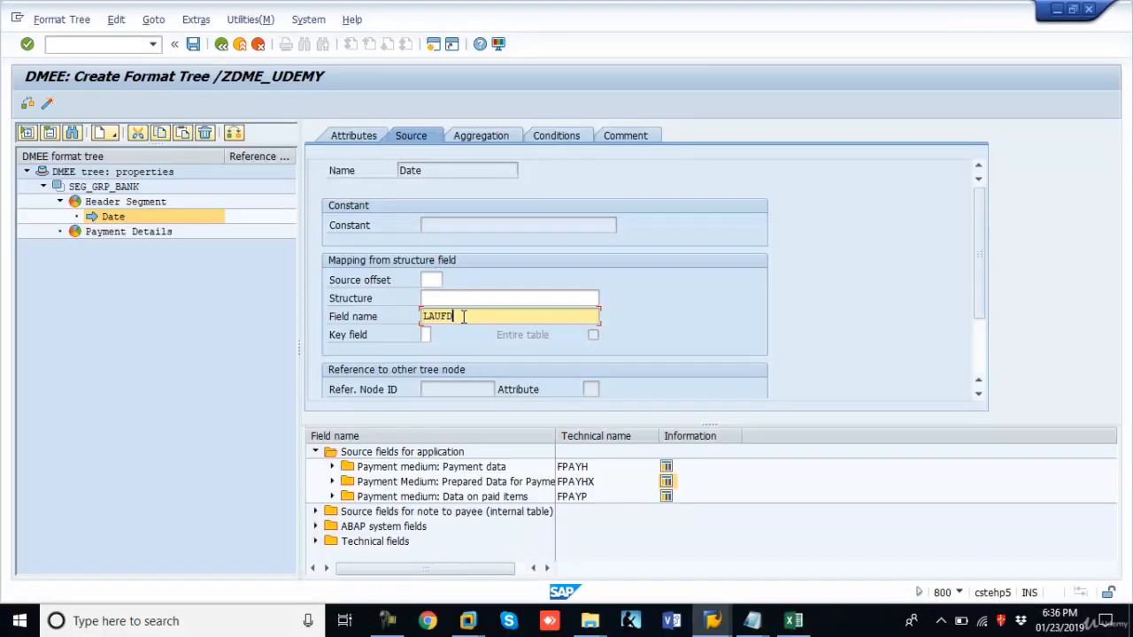
click(439, 299)
text(Fpay)
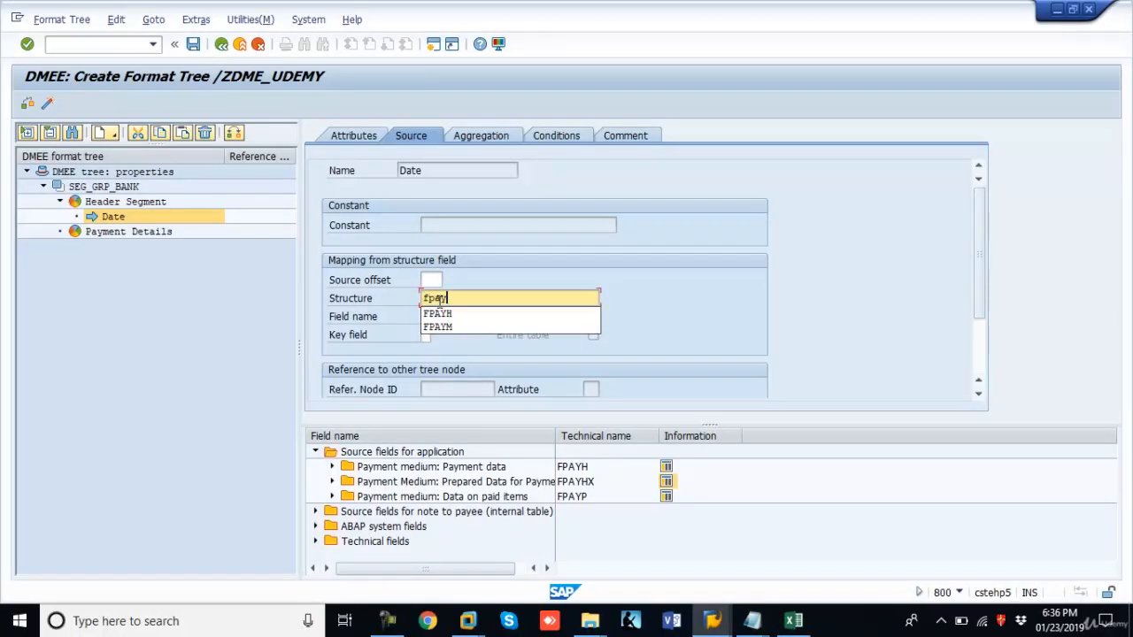
text(h)
key(Return)
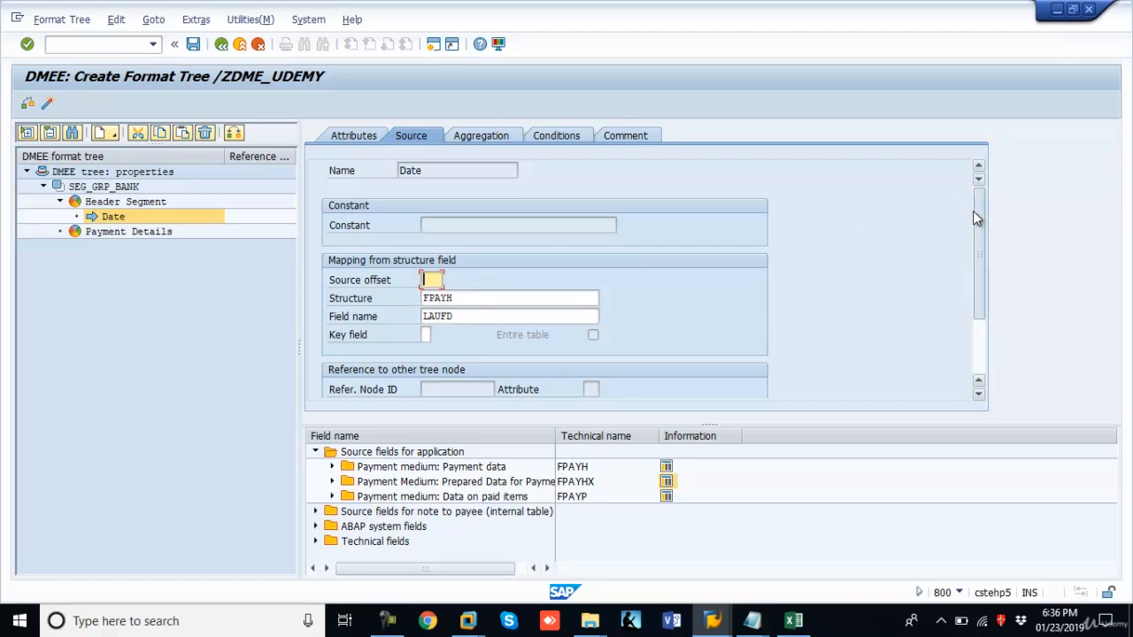
Review the Date element's aggregation, conditions and comment settings.
drag(977, 210, 981, 263)
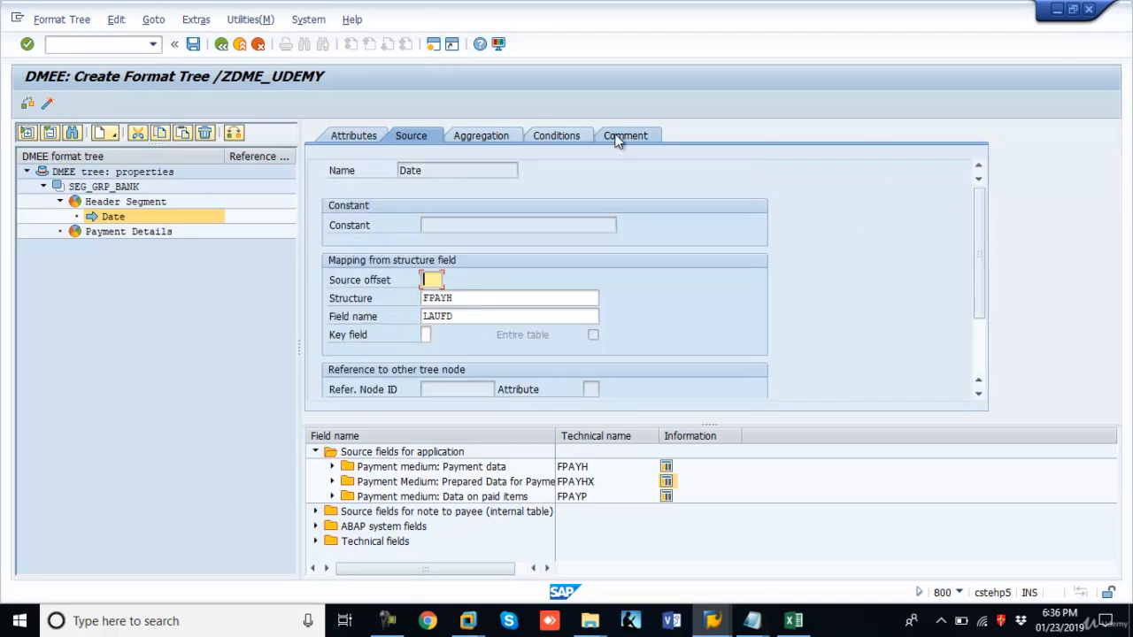
click(497, 137)
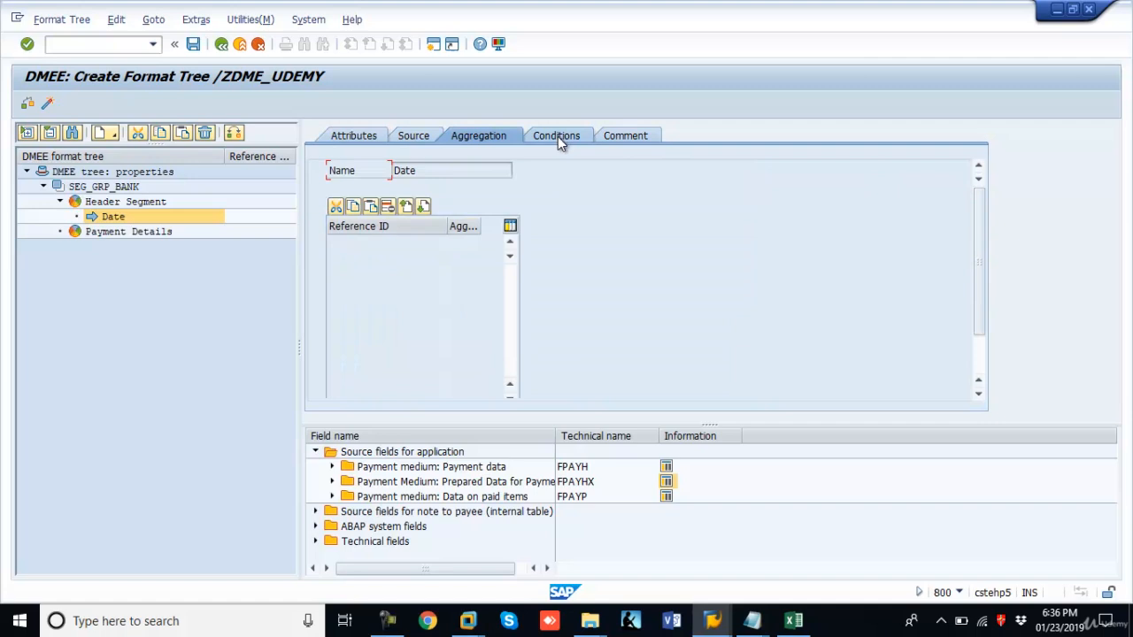
click(557, 138)
click(622, 142)
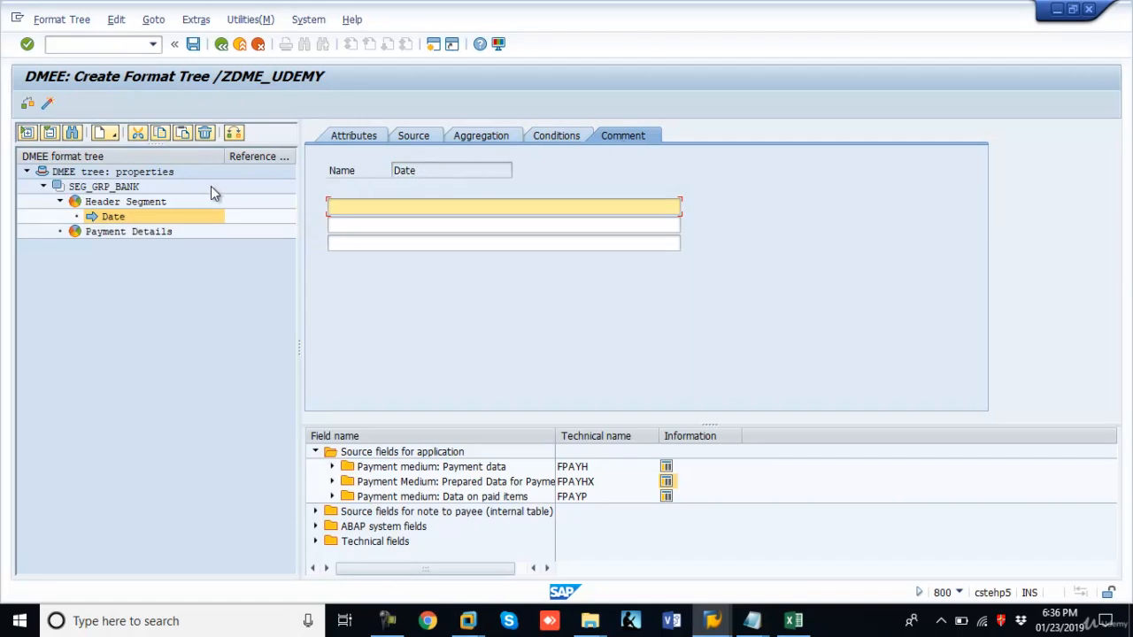
Check the format tree's documentation entry and add the comment "Date of DME Execution" to the Date element.
click(138, 176)
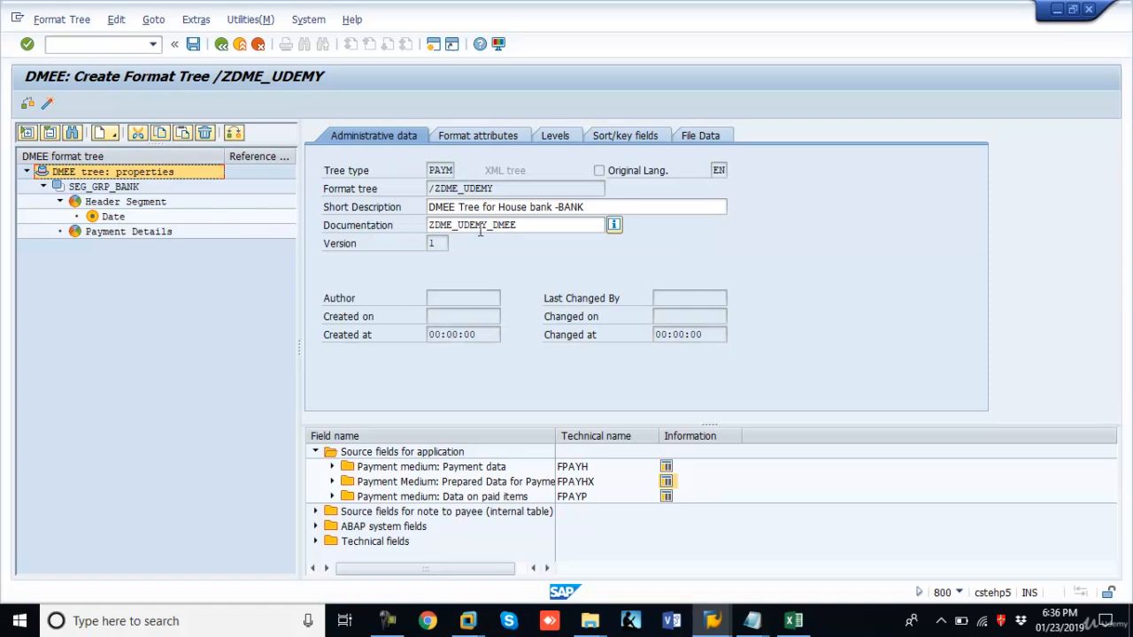
drag(541, 227, 396, 231)
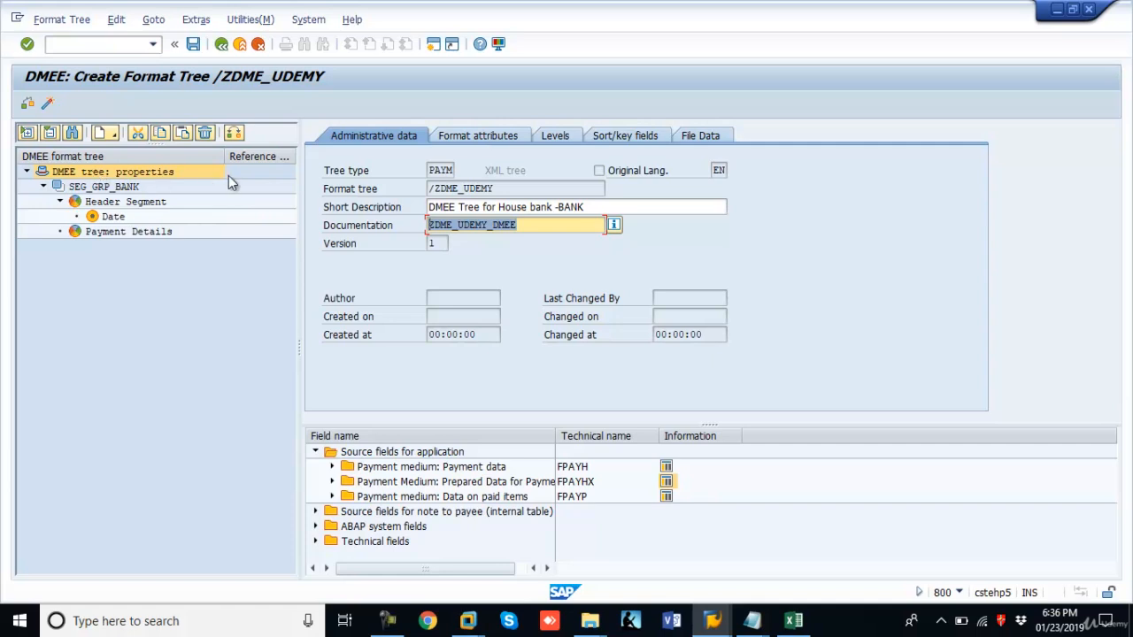
double_click(112, 220)
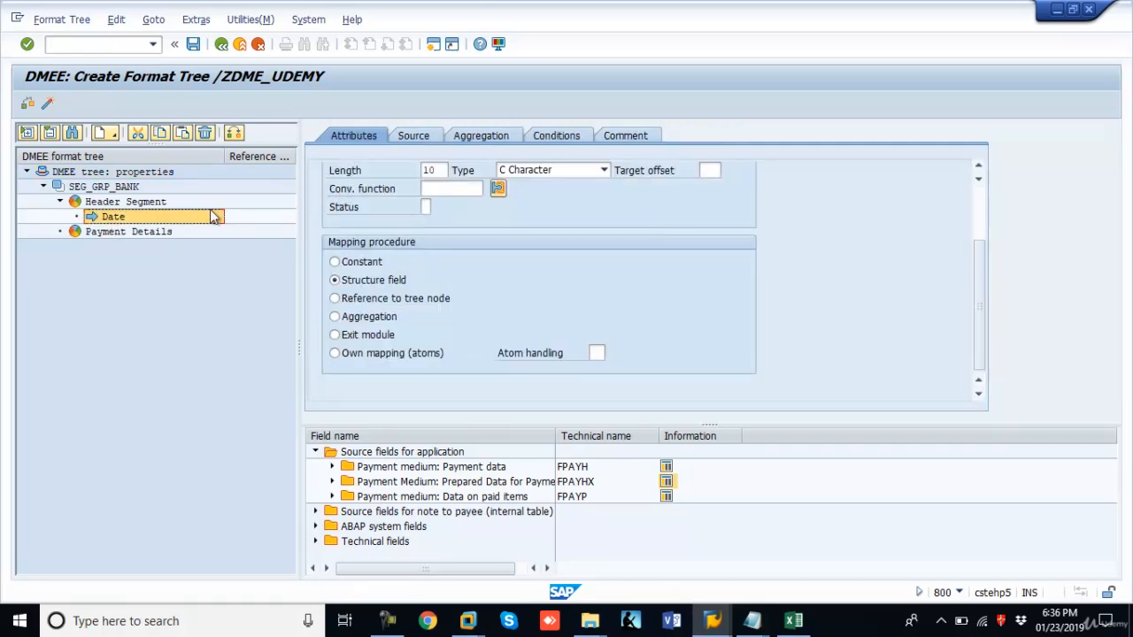
click(627, 139)
click(424, 206)
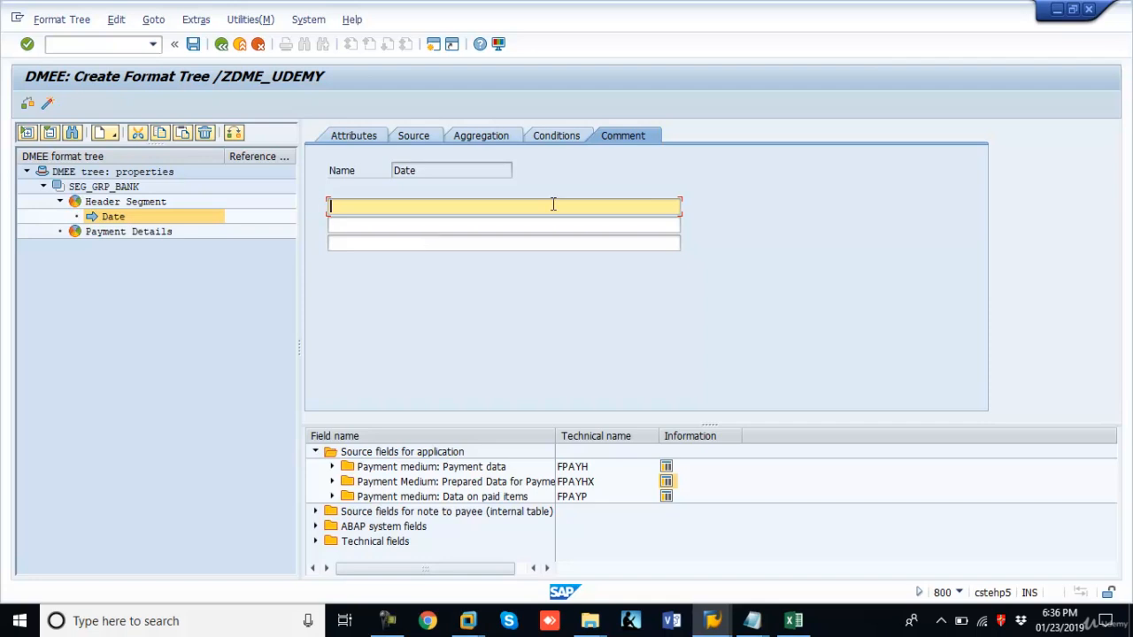
text(Dat)
text(e of DME Execution)
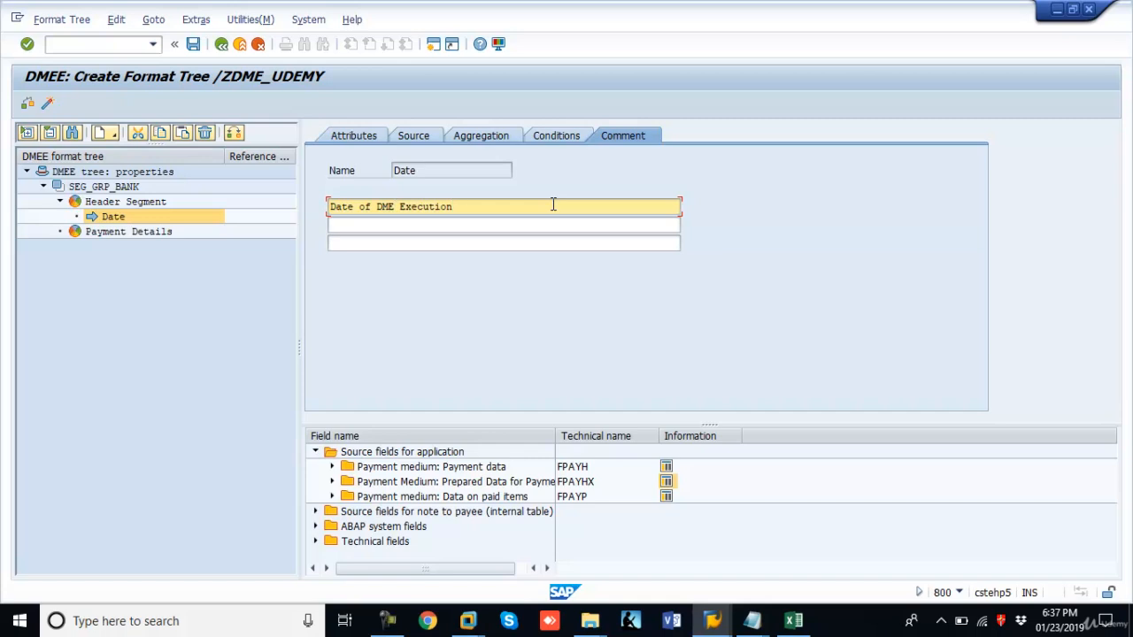
Create a new element after Date in the header segment and name it "Comapny Code", checking the next node in the Excel specification.
right_click(121, 222)
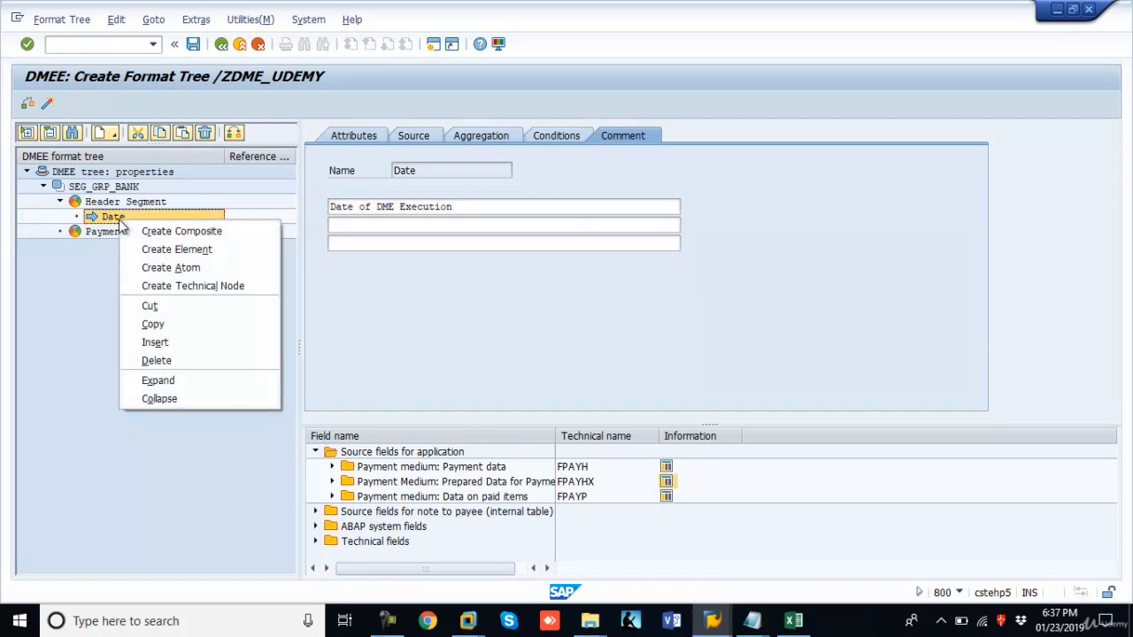
click(171, 251)
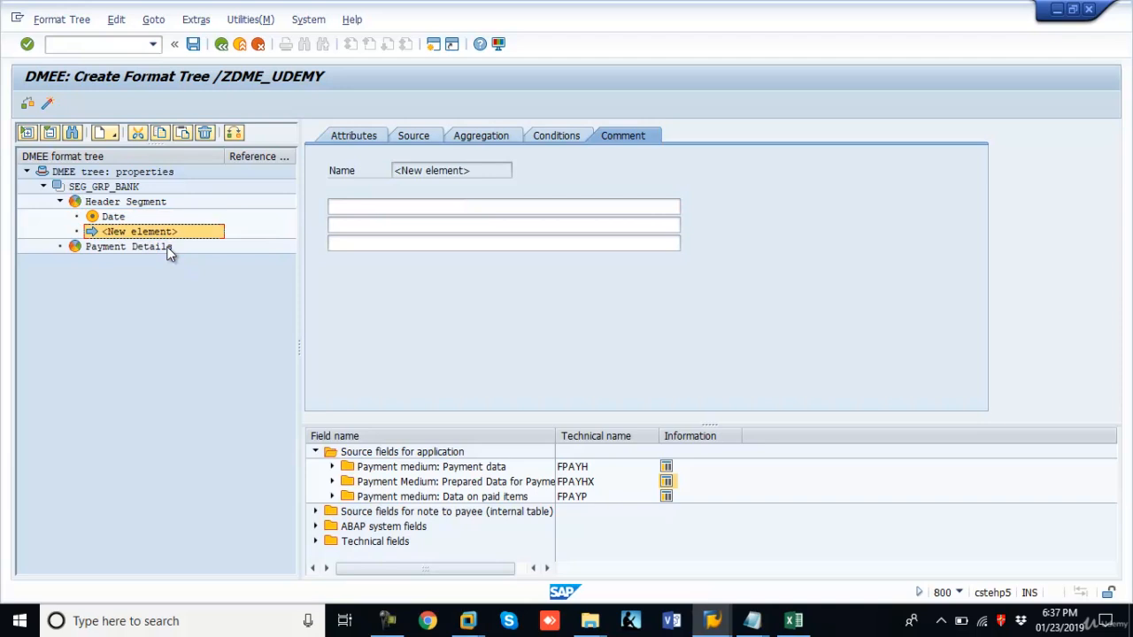
click(354, 139)
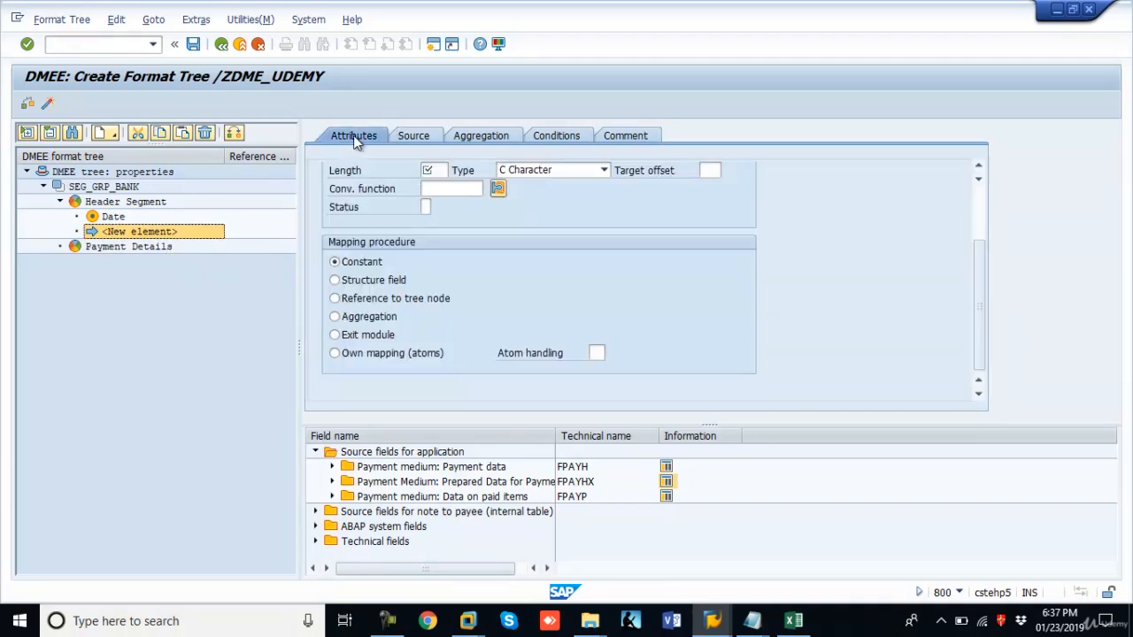
key(F10)
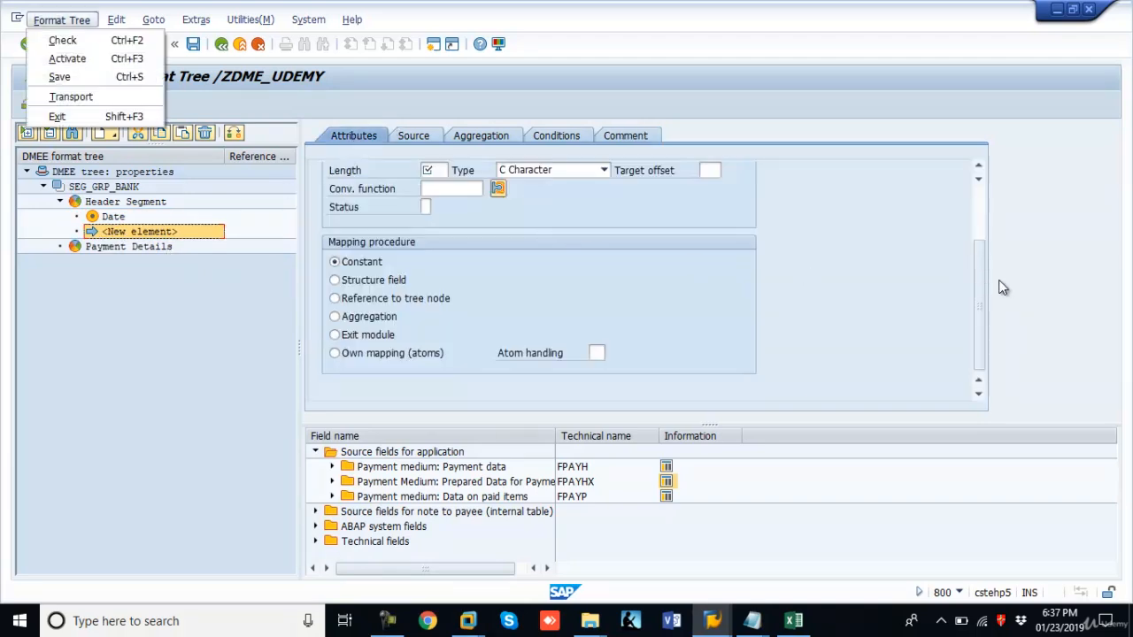
drag(980, 280, 978, 204)
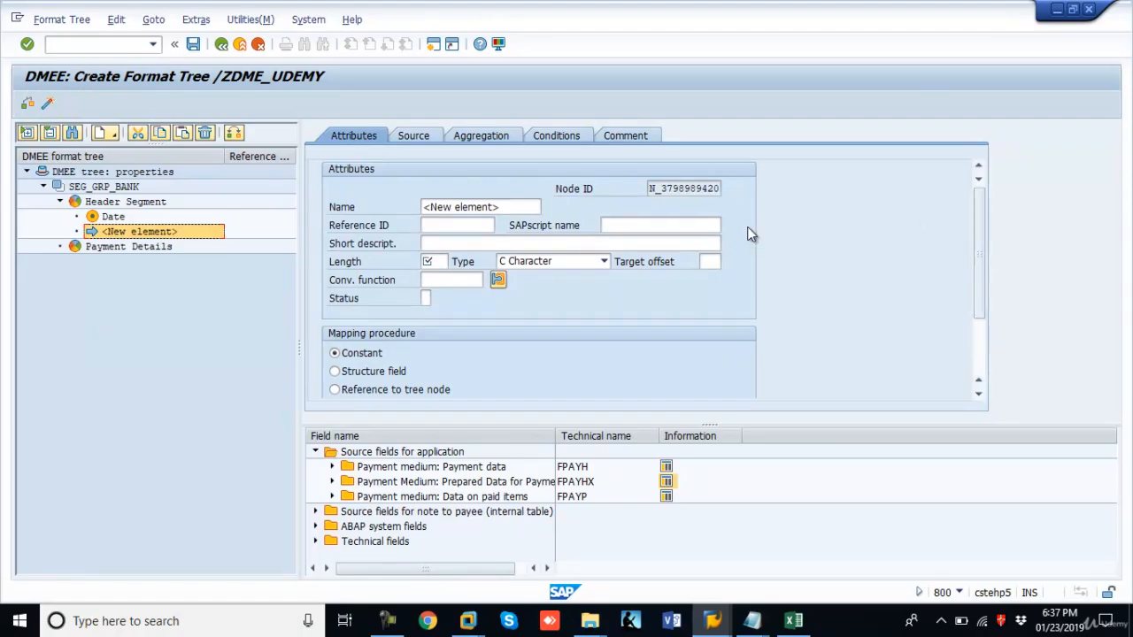
key(alt+Tab)
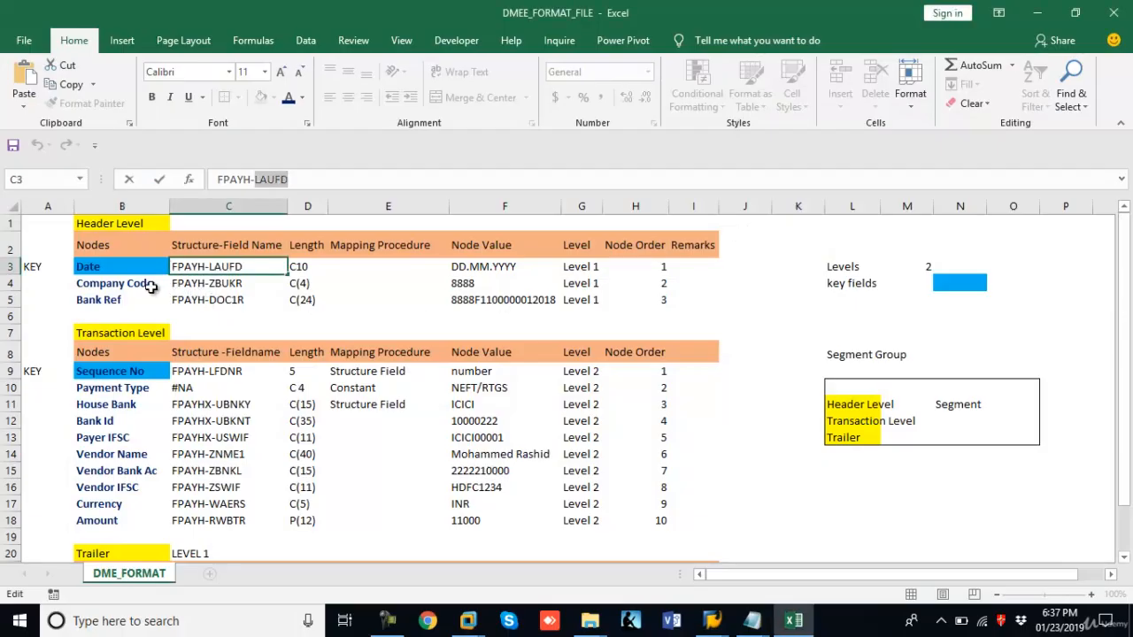
key(alt+Tab)
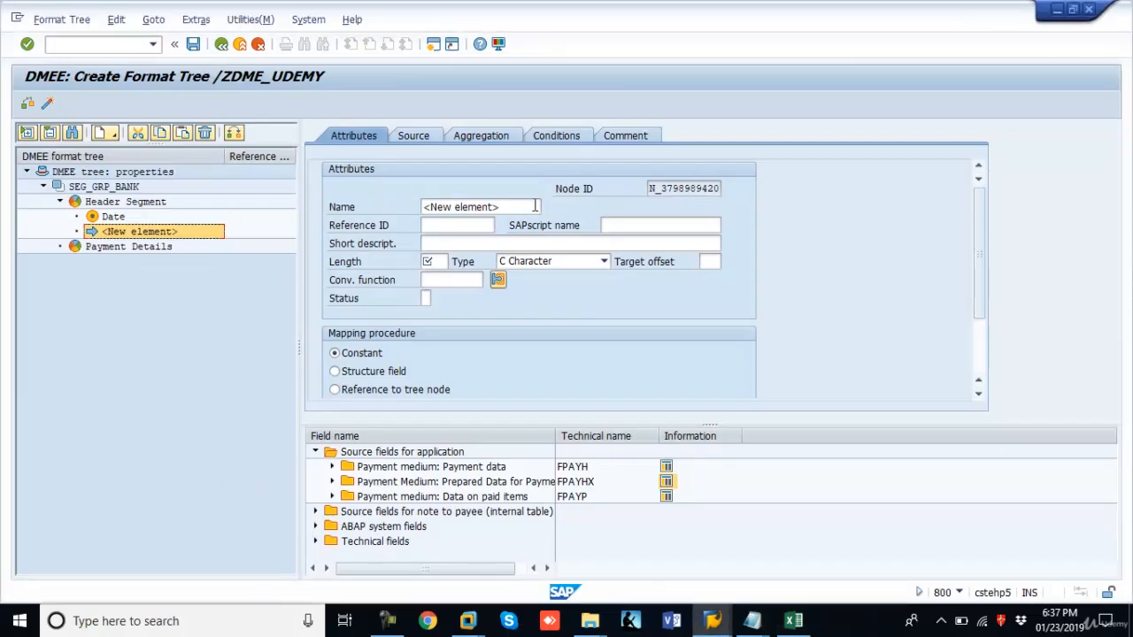
drag(535, 206, 84, 232)
text(Comapny Code)
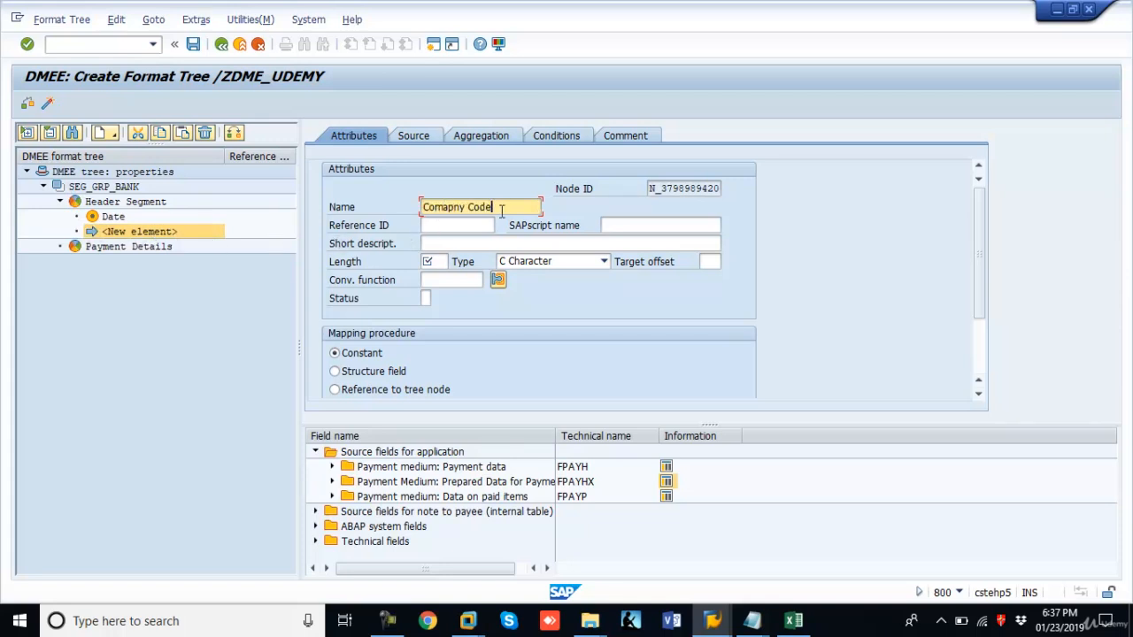
Copy the new element's name "Comapny Code" into its short description.
drag(504, 207, 351, 212)
key(ctrl+c)
click(430, 242)
key(ctrl+v)
Look up the company code node's length in the Excel specification, then set the element's length to 4 and mapping procedure to Structure field.
click(431, 261)
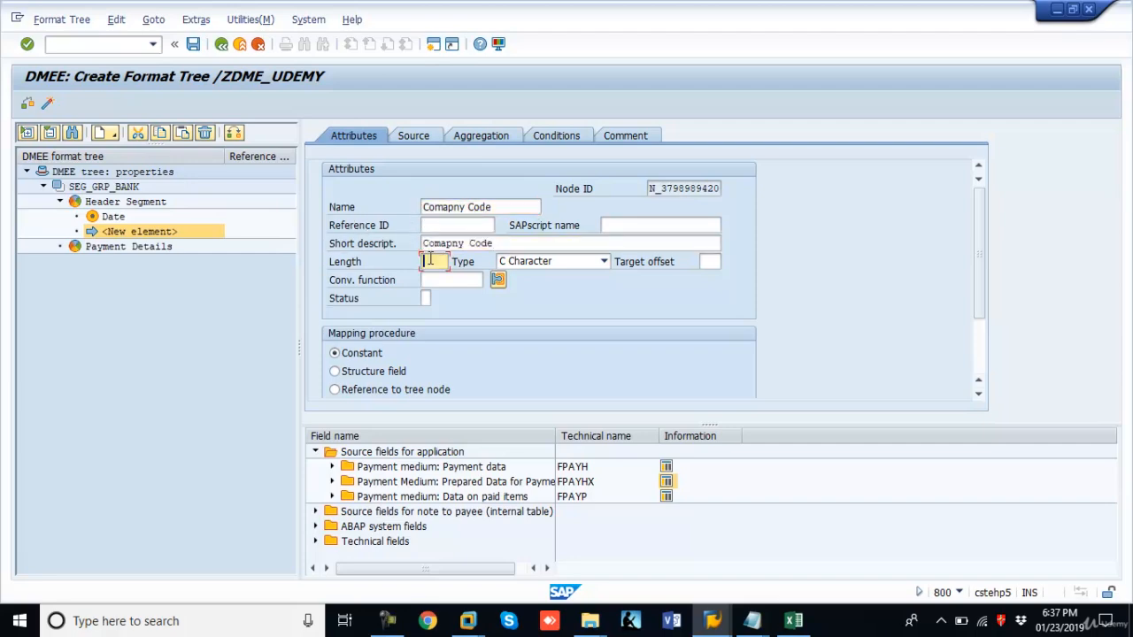
key(alt+Tab)
key(alt+Tab)
text(4)
key(Tab)
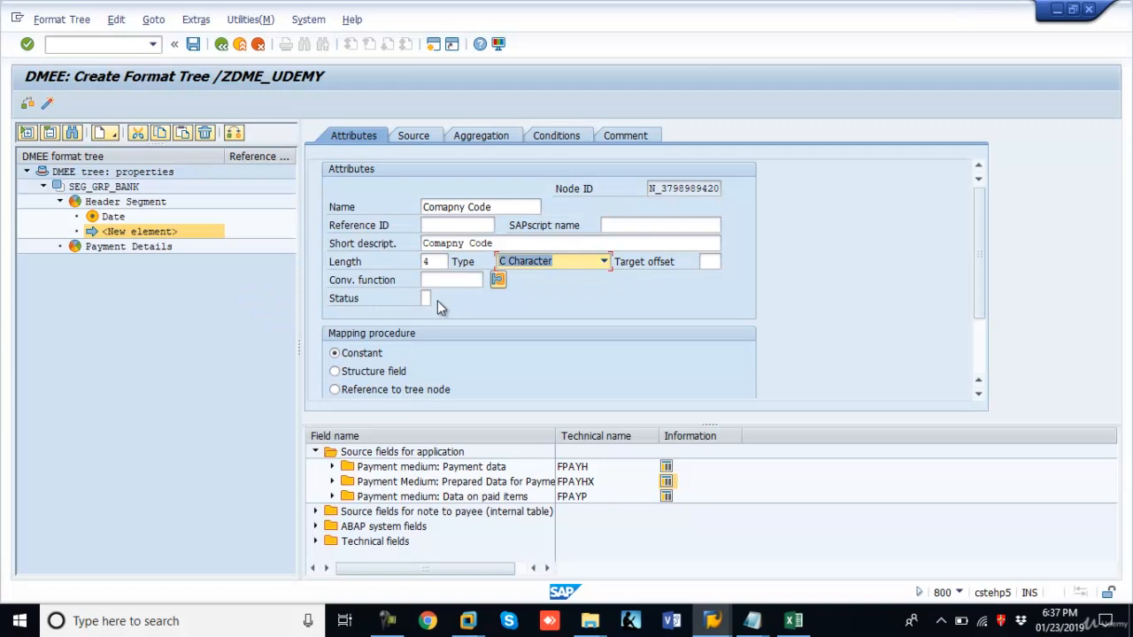
click(336, 372)
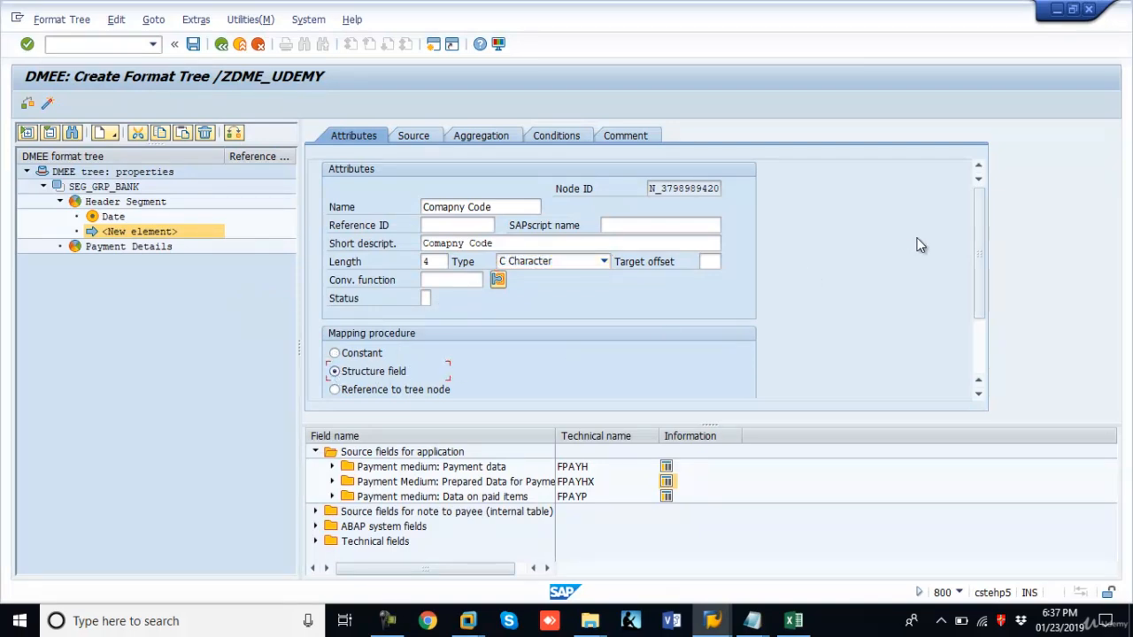
drag(981, 221, 980, 271)
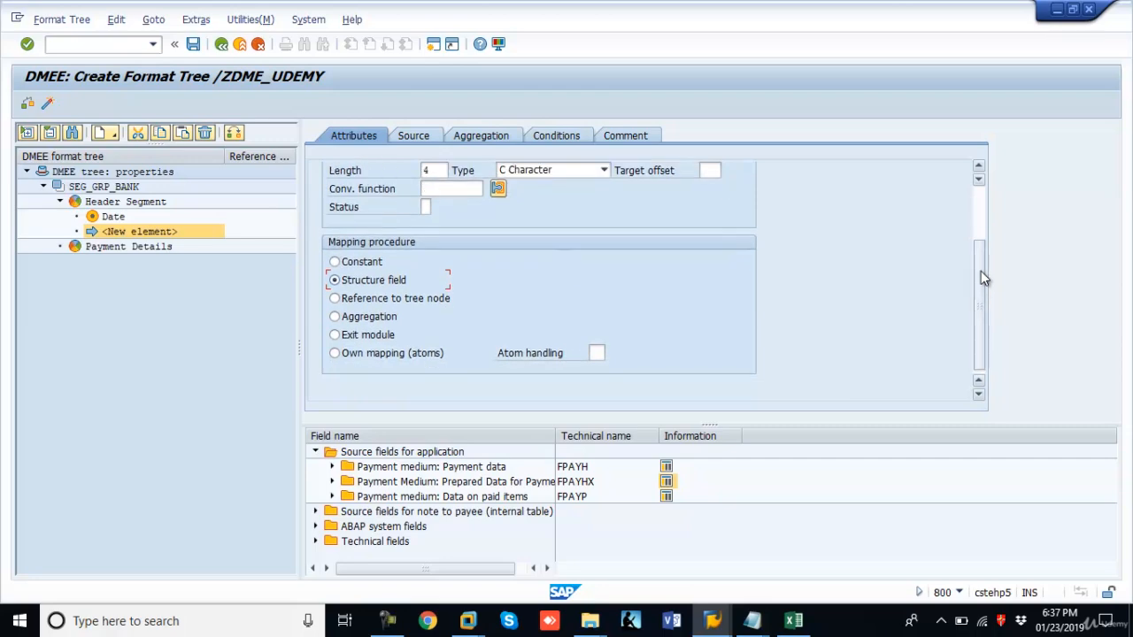
Copy the field name ZBUKR from the Company Code row of the Excel specification.
click(419, 143)
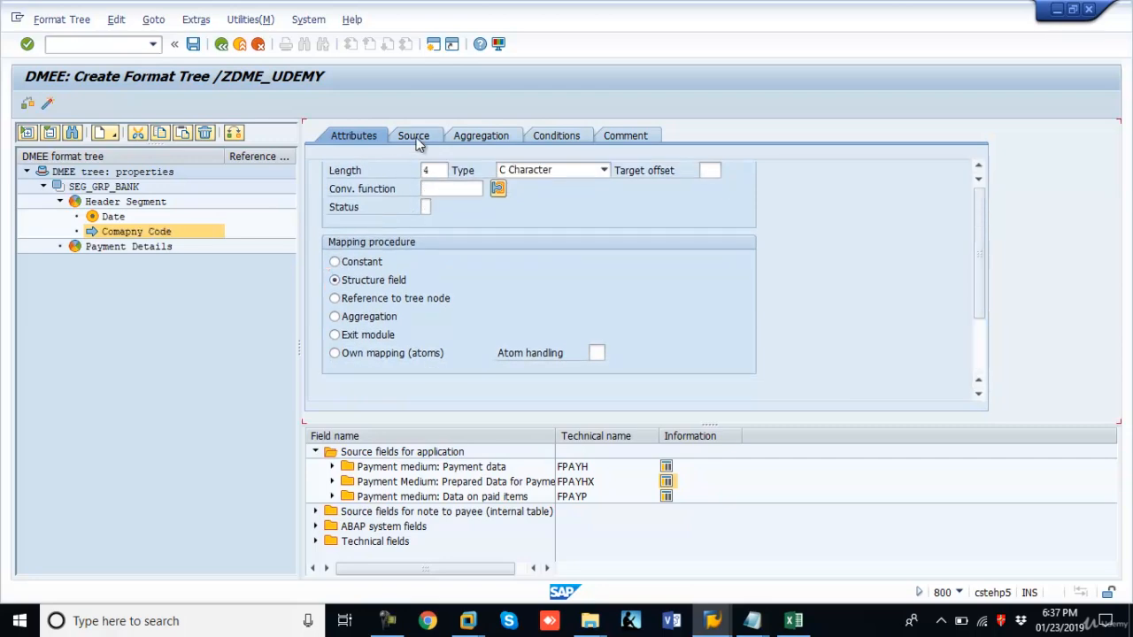
key(alt+Tab)
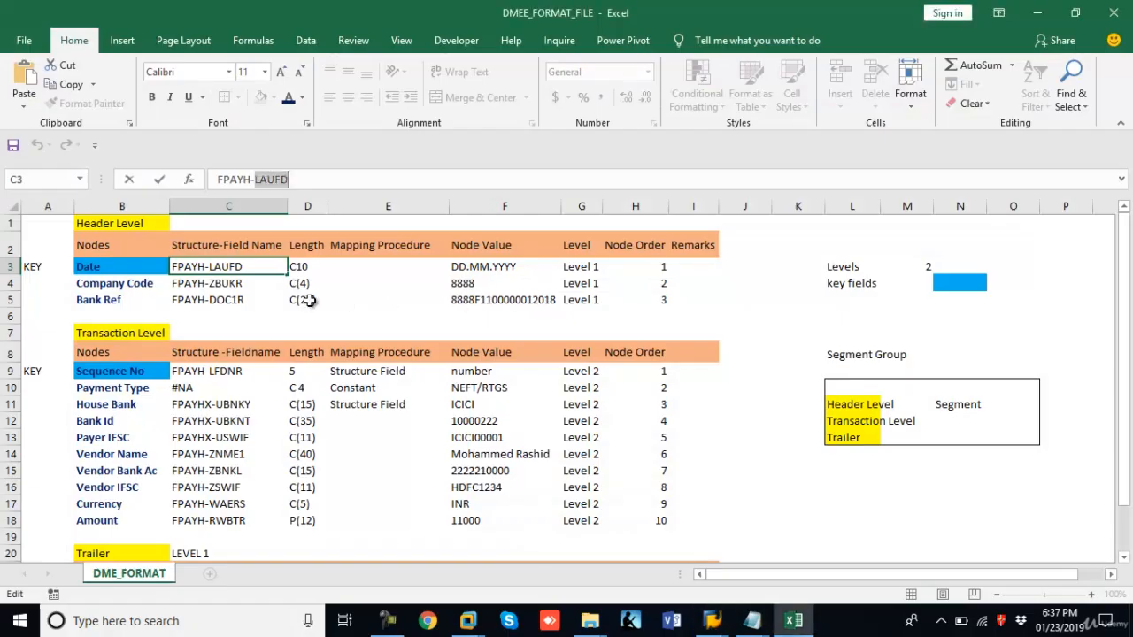
click(235, 284)
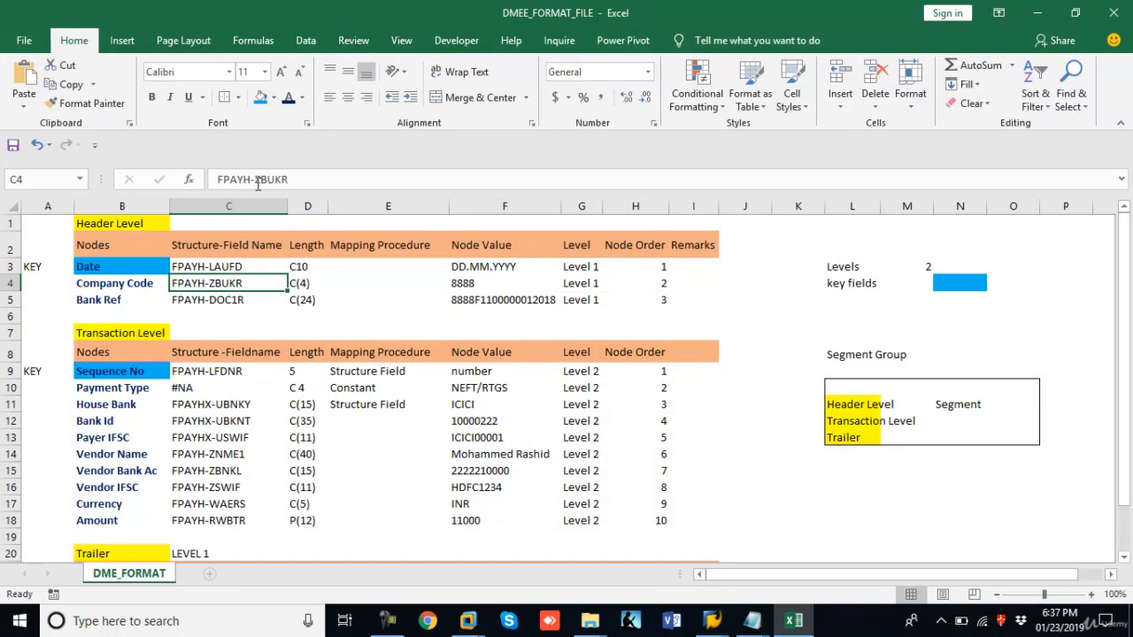
drag(255, 180, 298, 182)
key(ctrl+c)
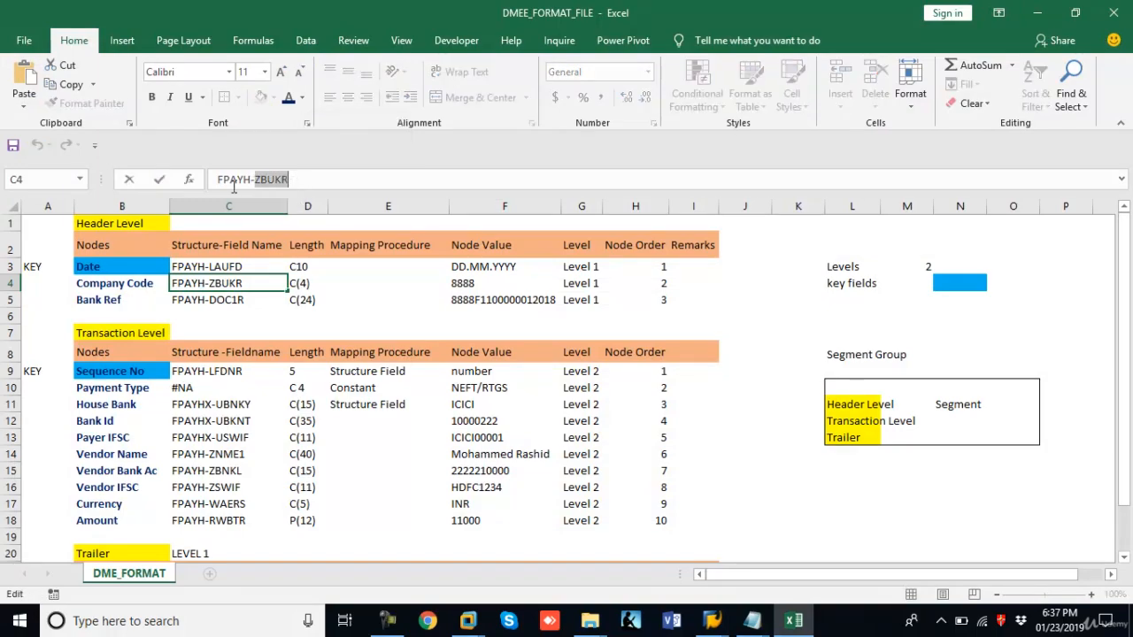
Map the company code element's source to structure FPAYH and field name ZBUKR in the format tree.
key(alt+Tab)
click(507, 299)
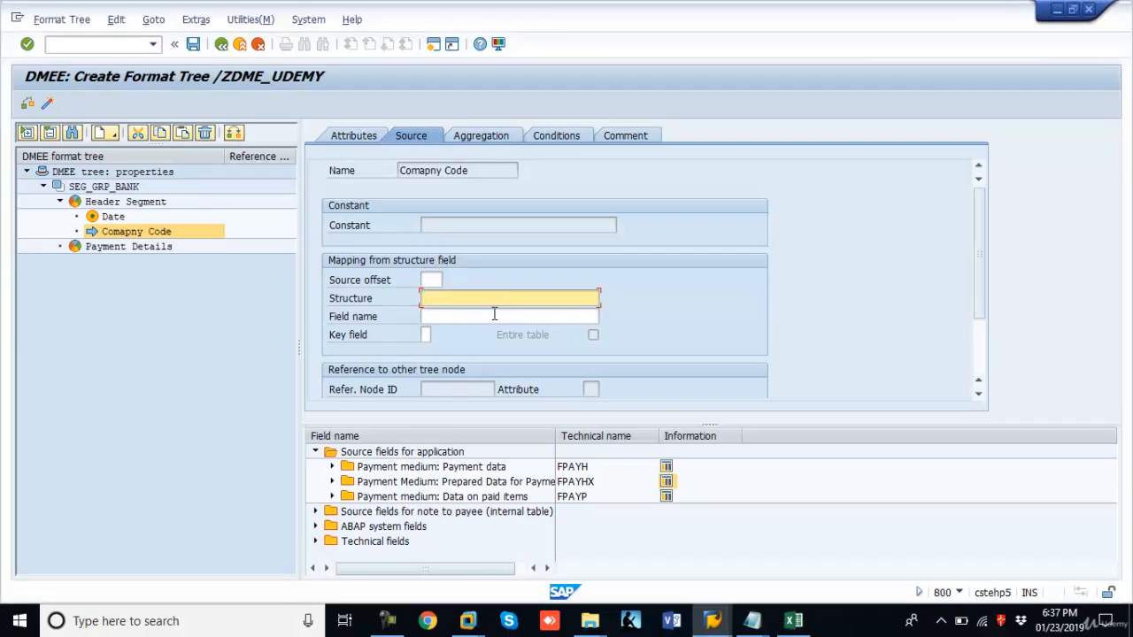
click(494, 315)
key(ctrl+v)
click(453, 301)
text(FPAYH)
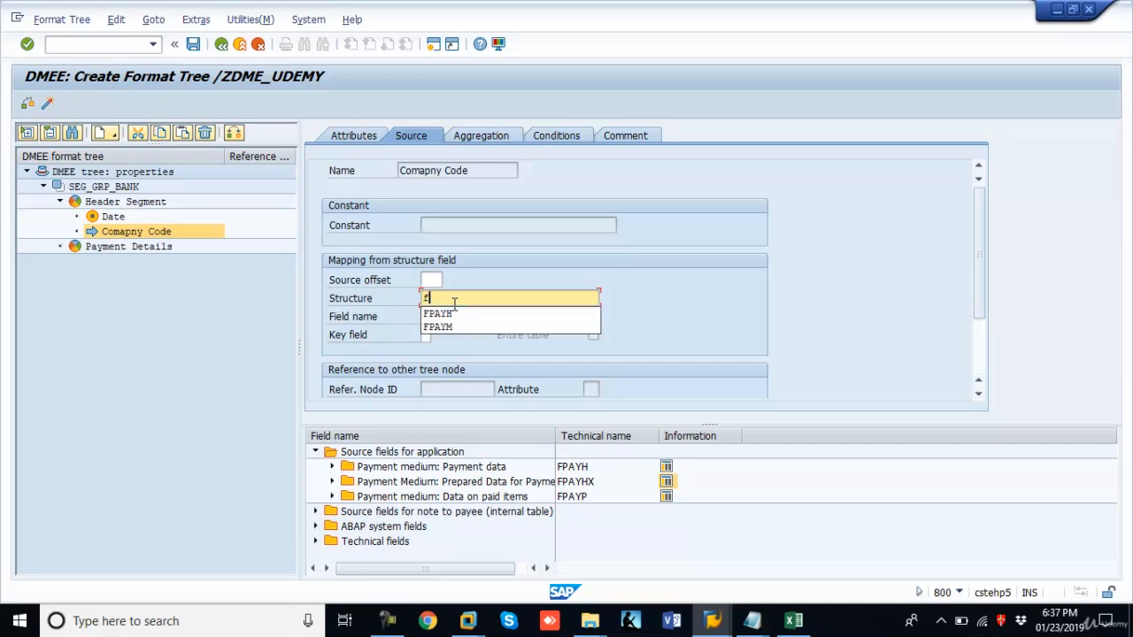
key(Return)
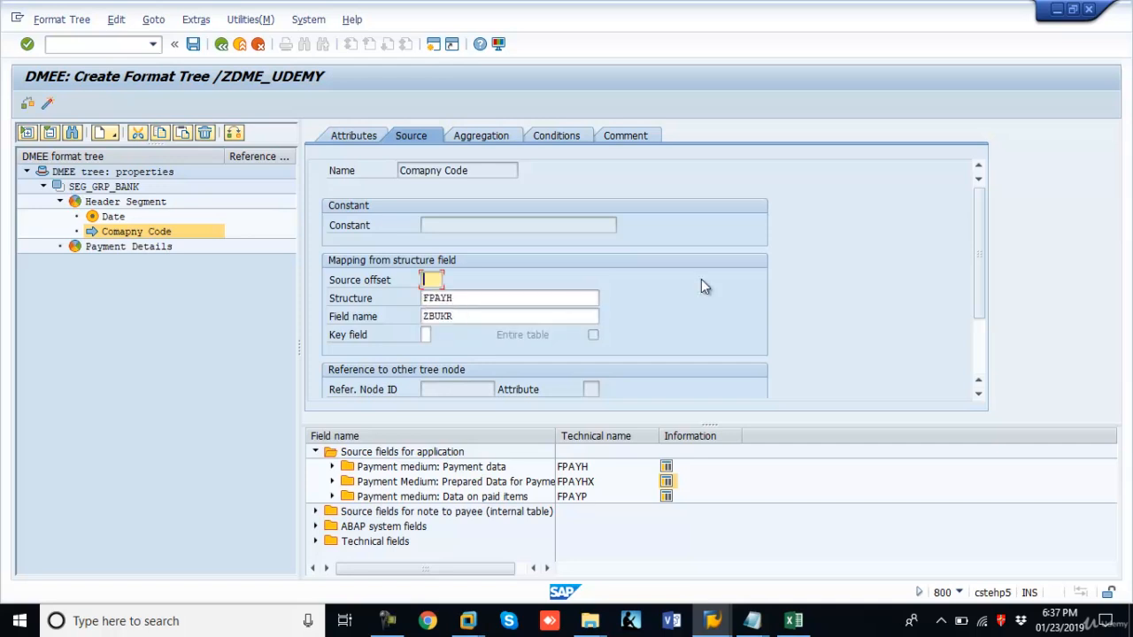
drag(977, 218, 983, 157)
Create another element after the company code element in the header segment and show its attributes.
right_click(104, 233)
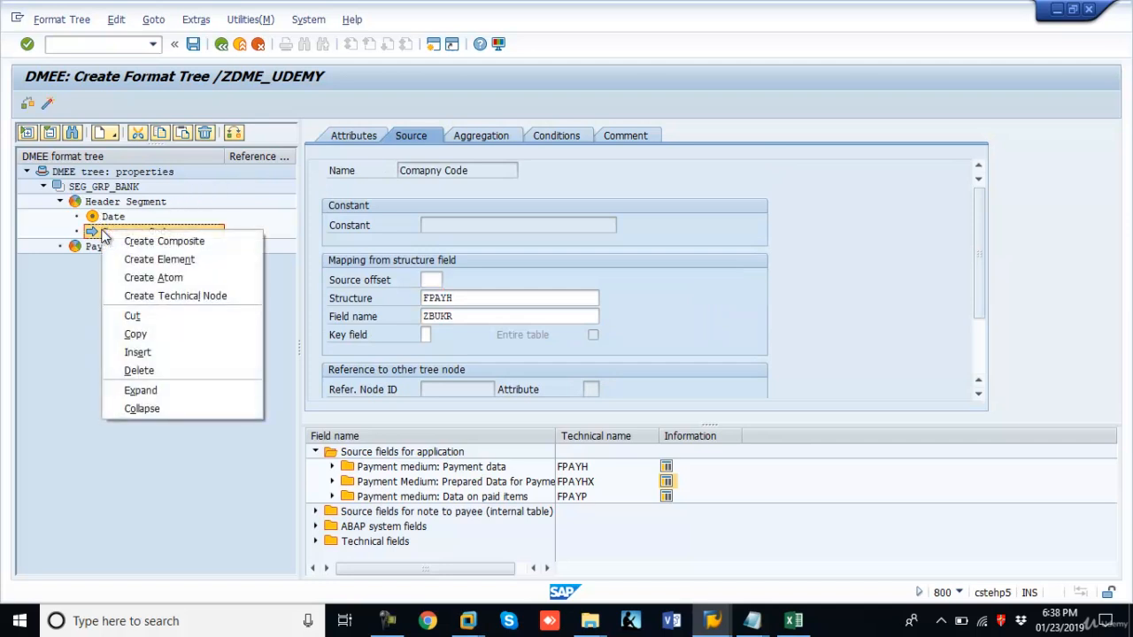
click(168, 259)
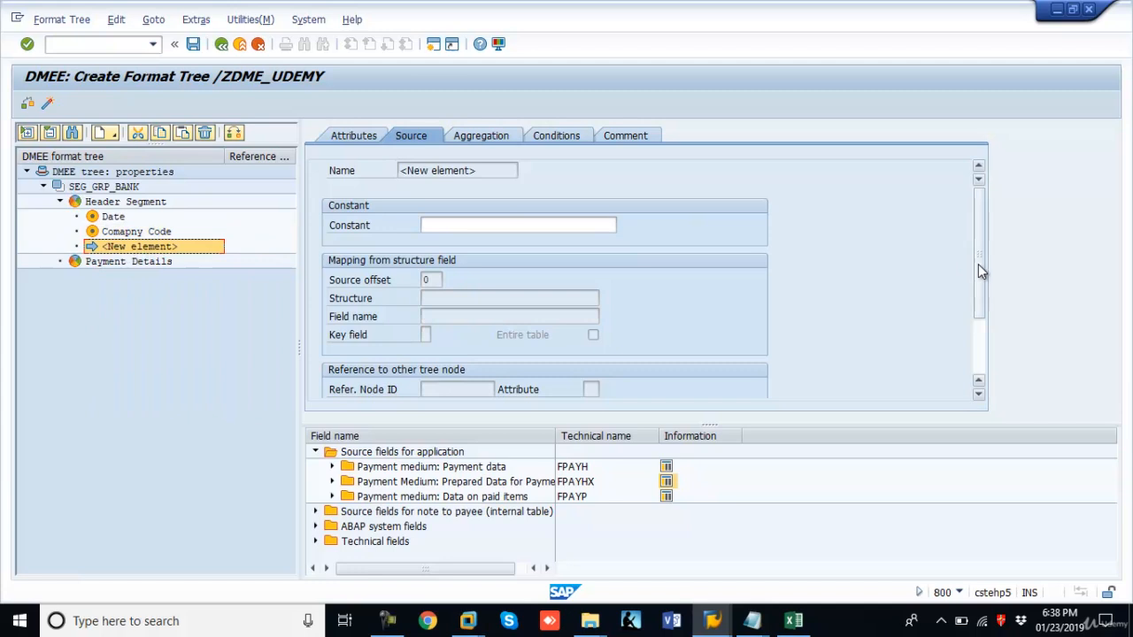
click(362, 138)
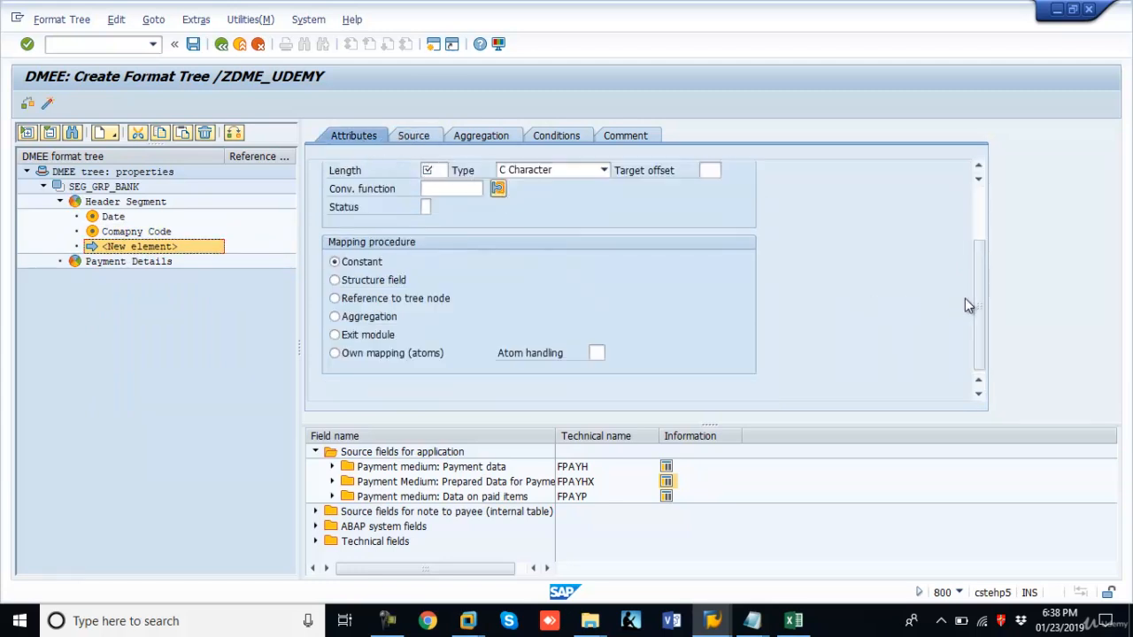
drag(981, 305, 979, 195)
Copy "Bank Ref" from the Excel specification into the new element's name and short description.
key(alt+Tab)
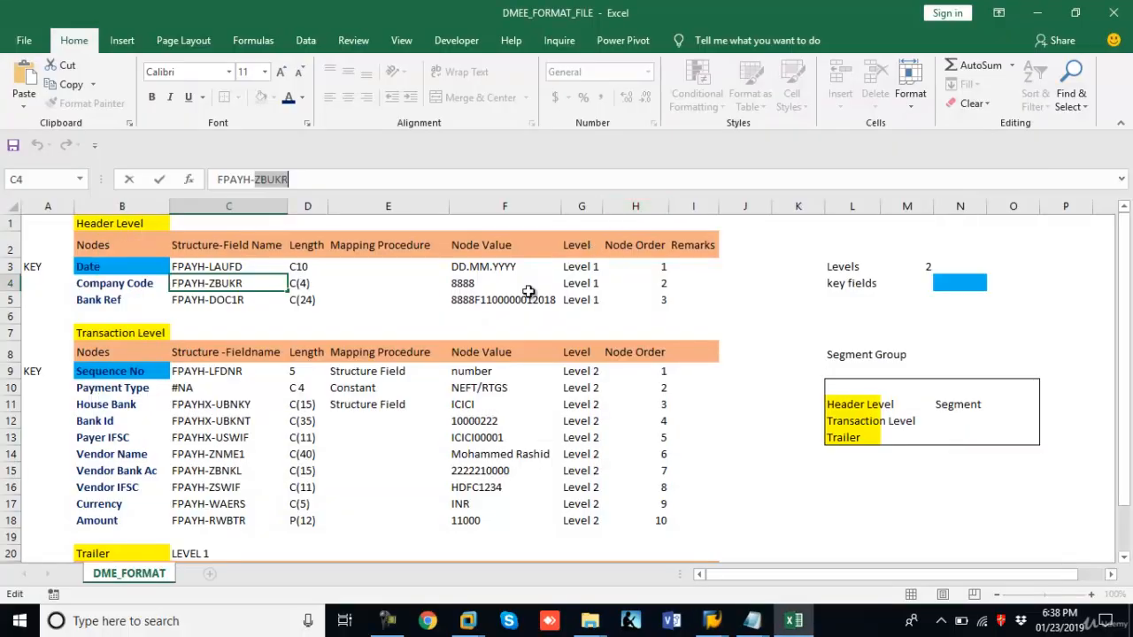
click(108, 301)
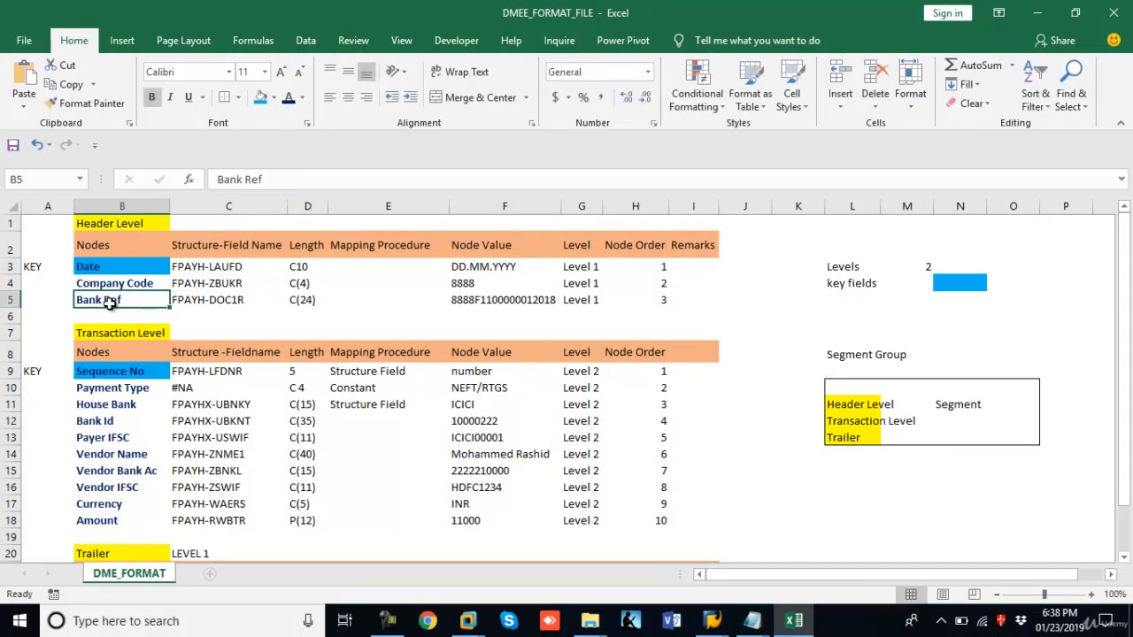
key(ctrl+c)
key(alt+Tab)
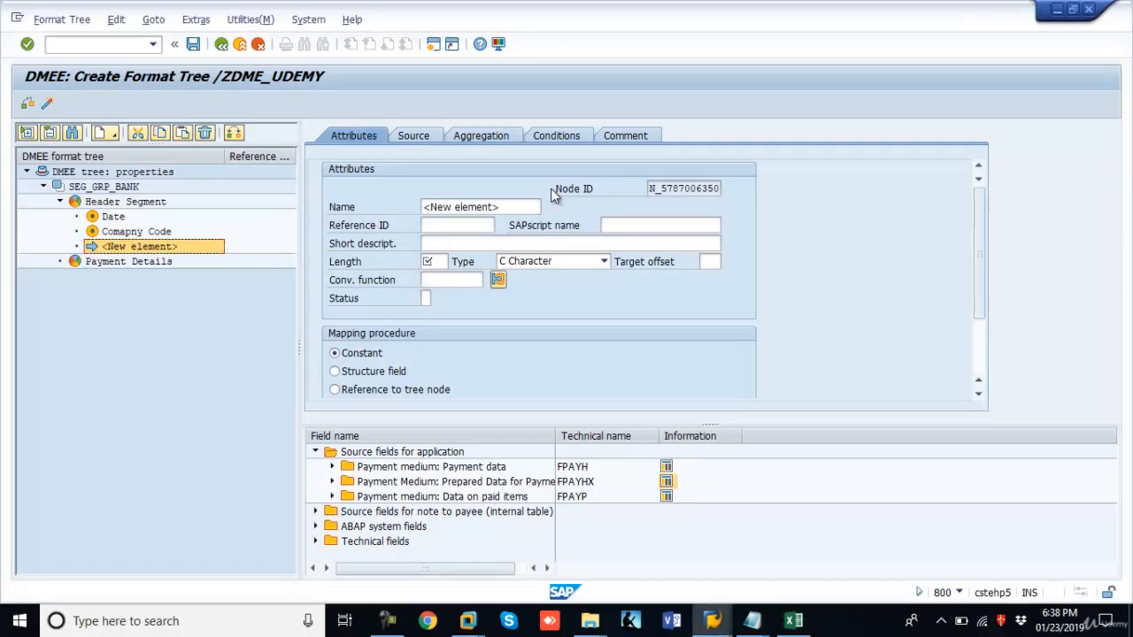
double_click(531, 207)
key(ctrl+v)
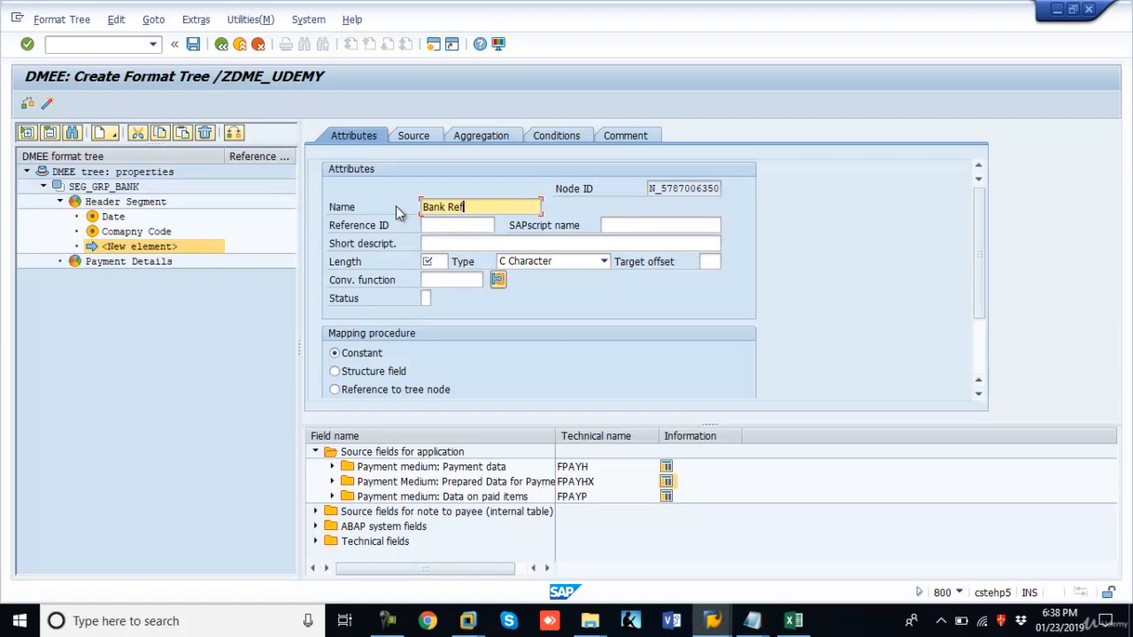
click(463, 241)
key(ctrl+v)
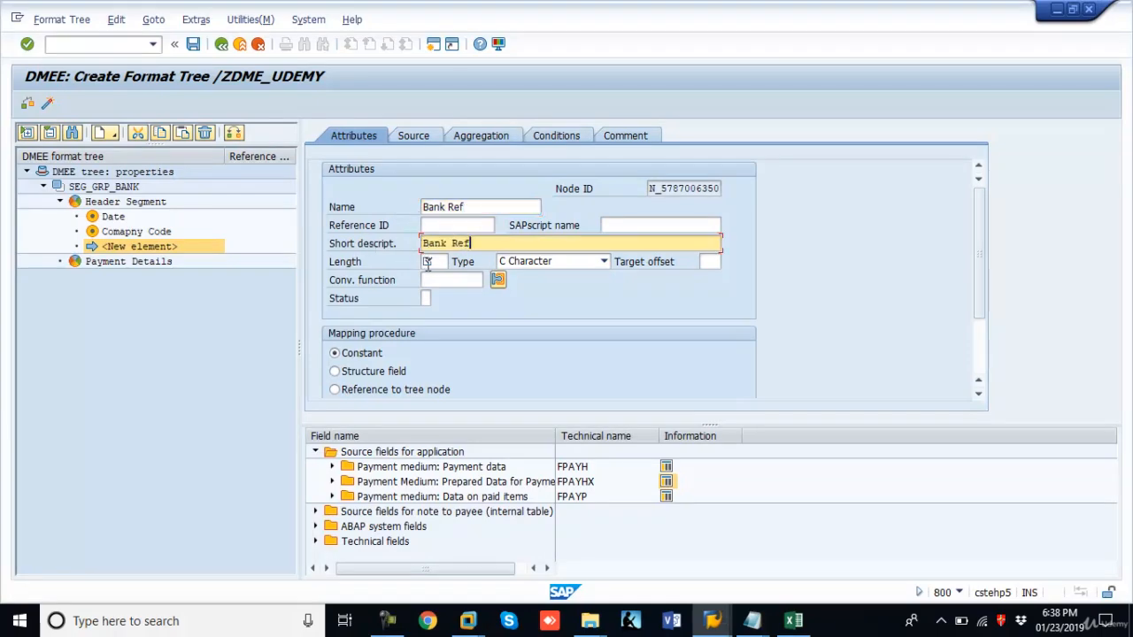
Look up the Bank Ref node's length in the Excel specification and set the element's length to 24.
click(429, 262)
key(alt+Tab)
key(alt+Tab)
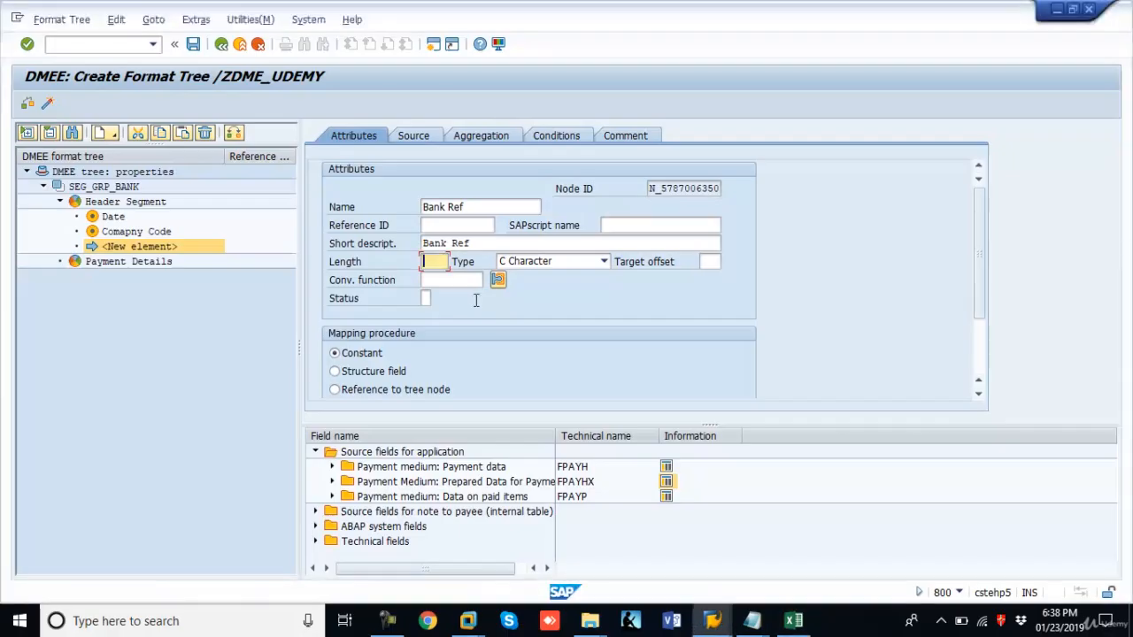
text(24)
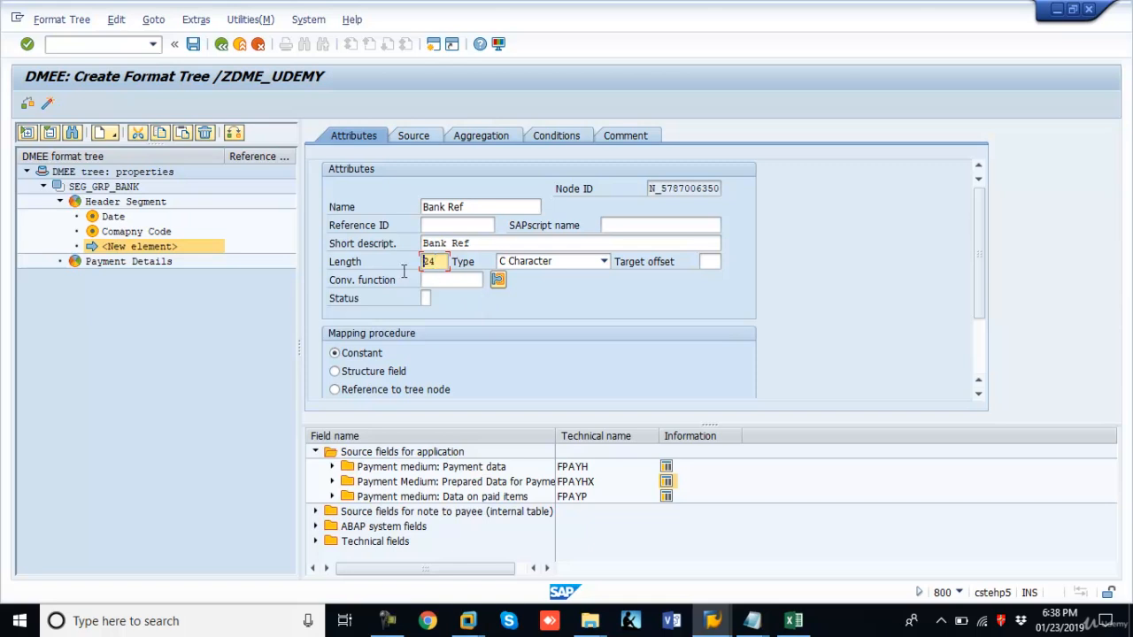
drag(424, 262, 372, 358)
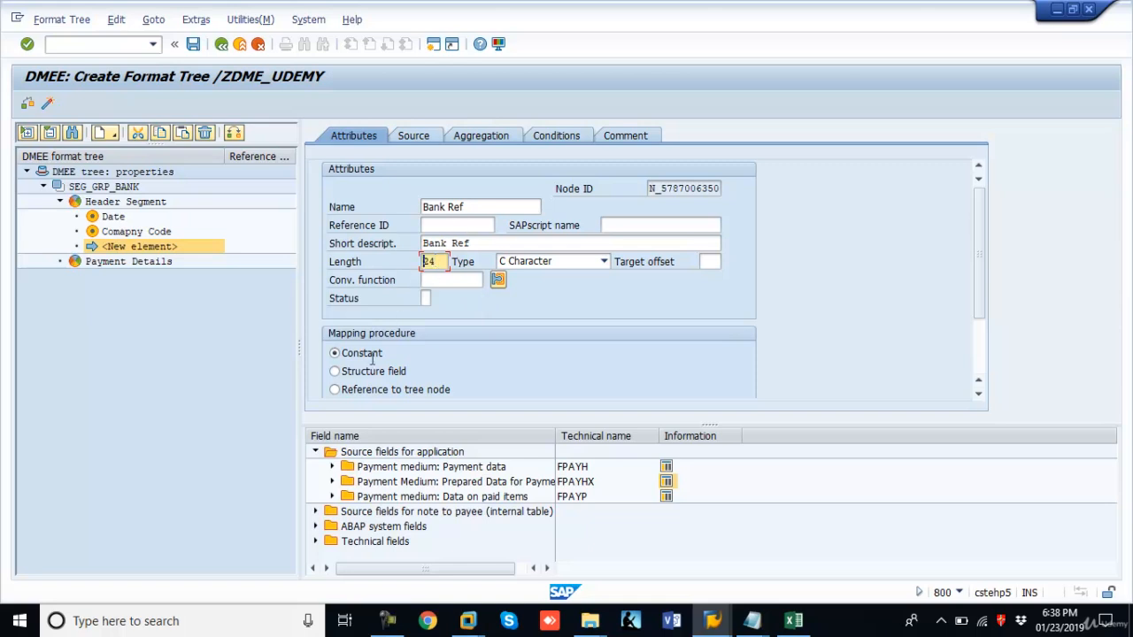
Set the Bank Ref element's mapping procedure to Structure field, show its source settings, and copy field name DOC1R from the Excel specification.
click(334, 375)
click(412, 136)
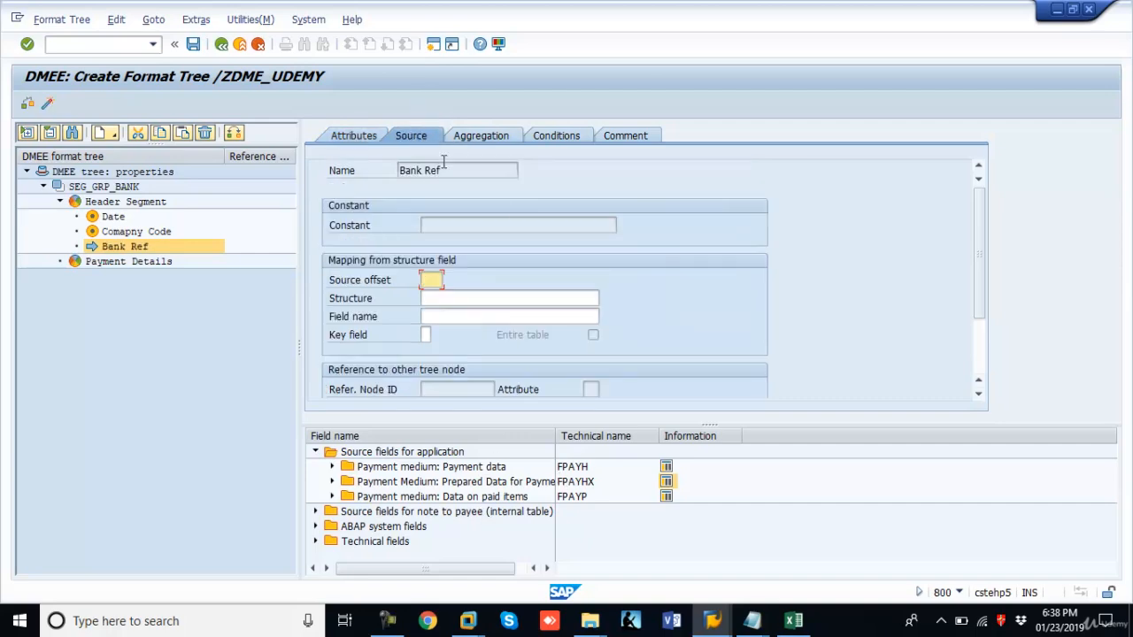
key(alt+Tab)
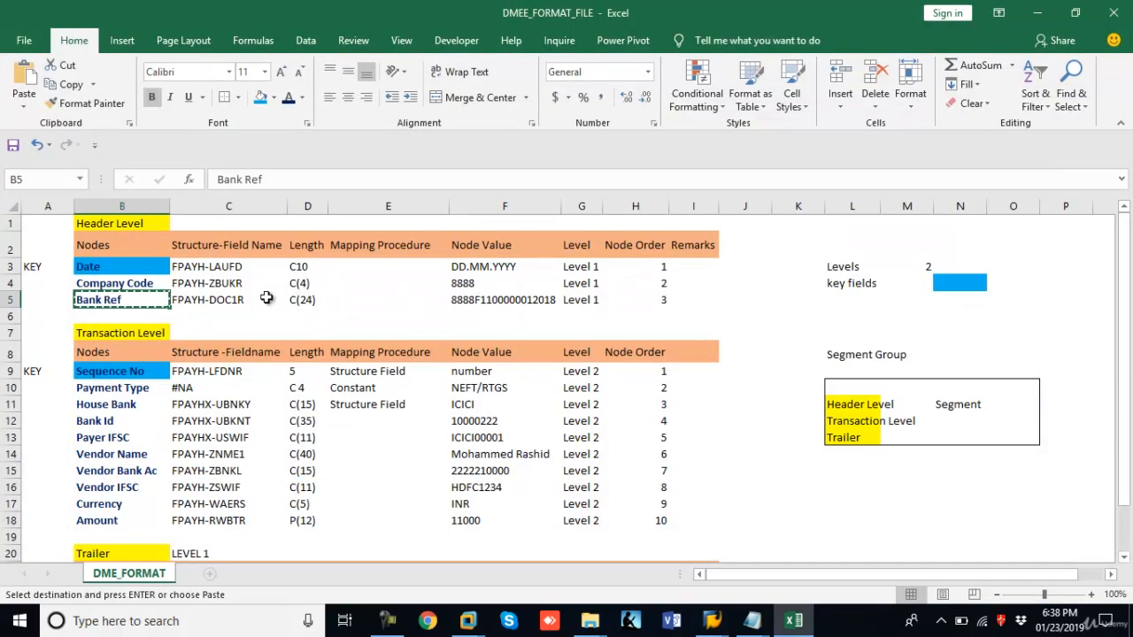
click(239, 299)
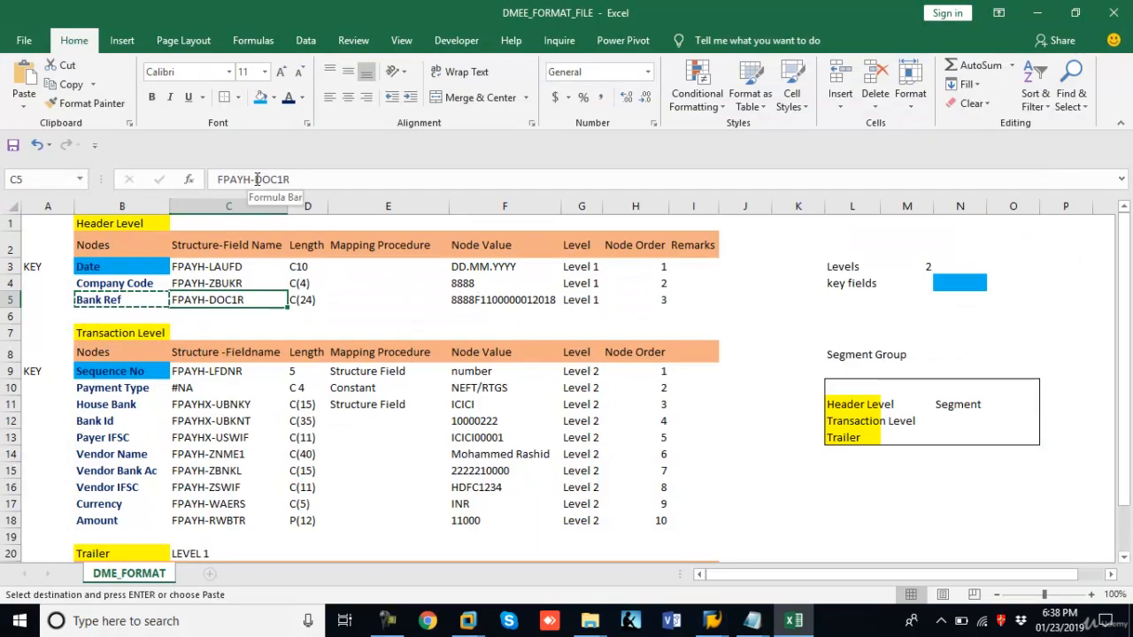
drag(255, 180, 290, 180)
key(ctrl+c)
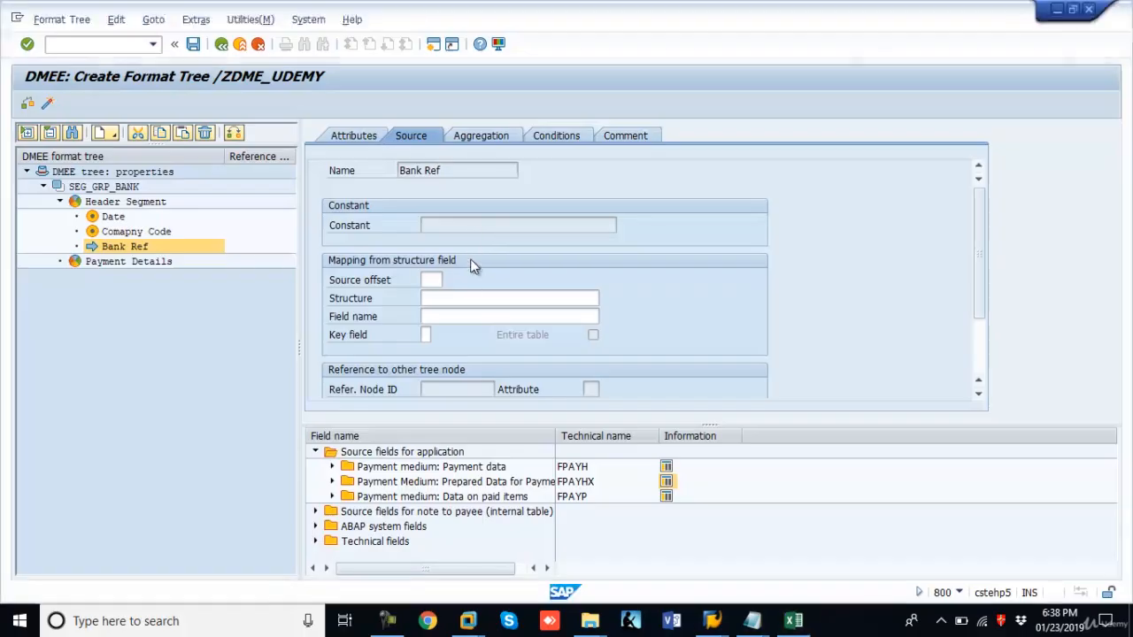
Map the Bank Ref element's source to structure FPAYH and field name DOC1R in the format tree.
key(alt+Tab)
click(477, 317)
key(ctrl+v)
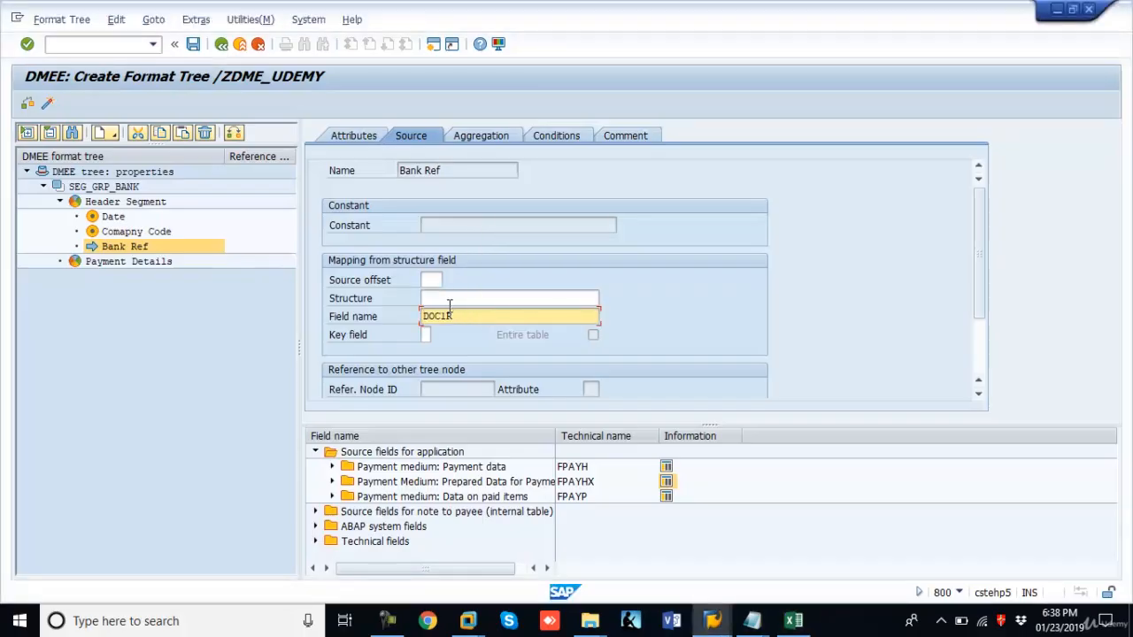
click(449, 304)
text(FPAYH)
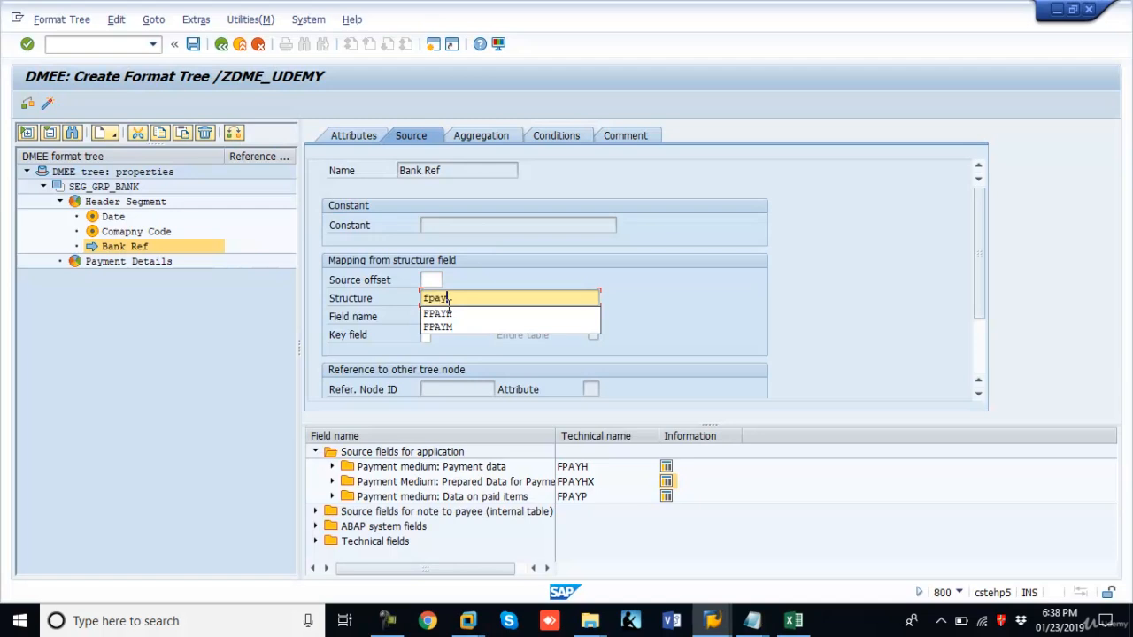
key(Return)
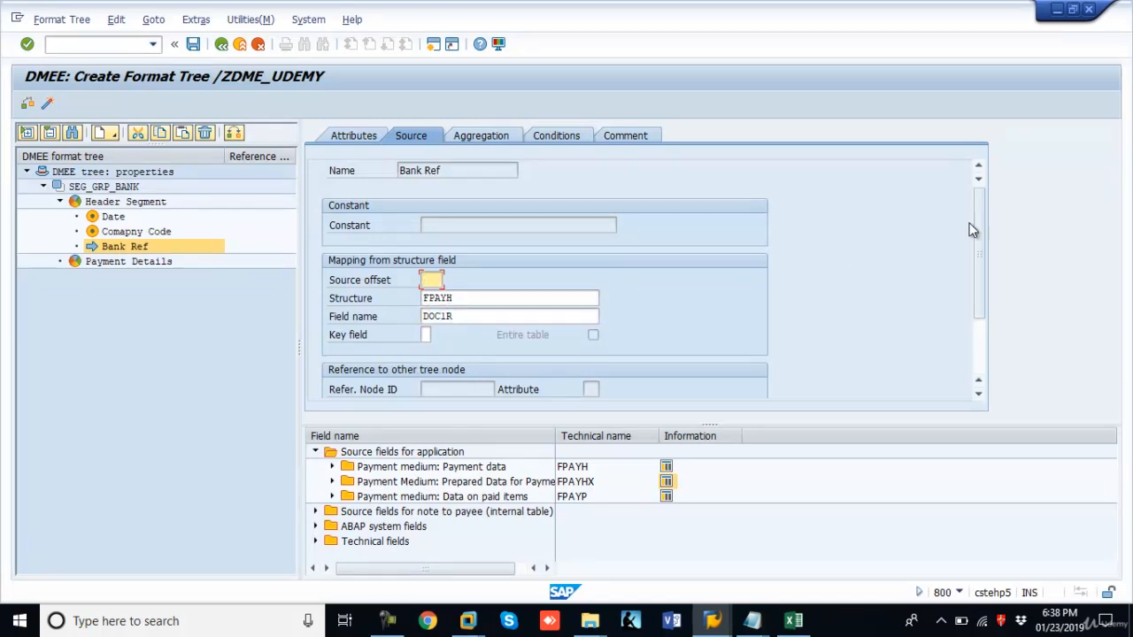
Run the consistency check on the format tree, review the message log and close it.
drag(980, 231, 978, 156)
click(29, 108)
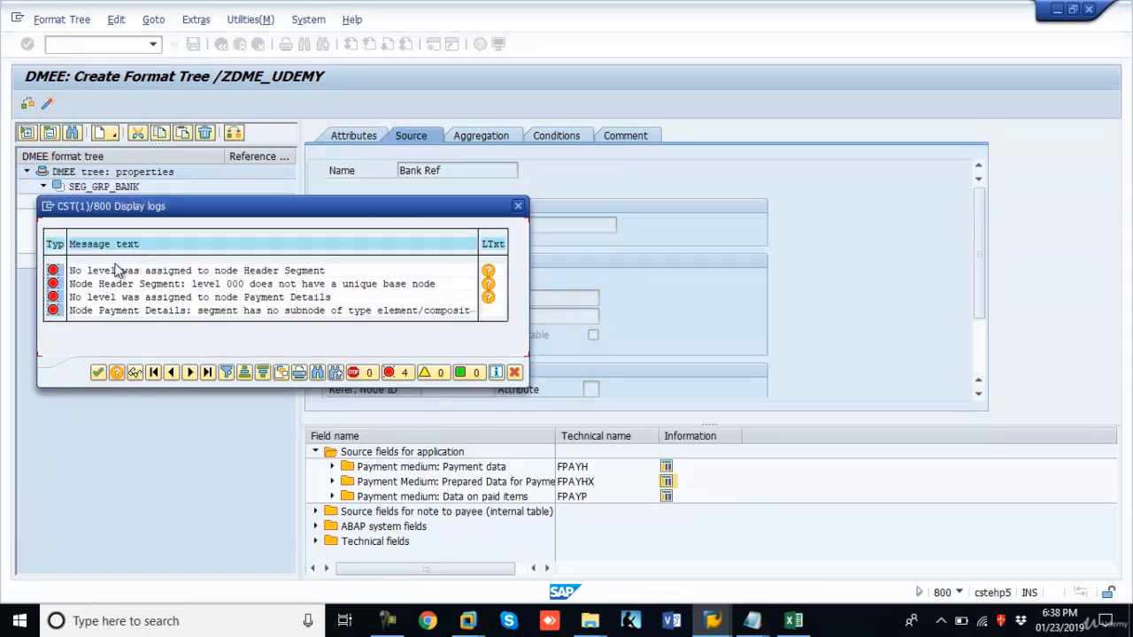
click(518, 206)
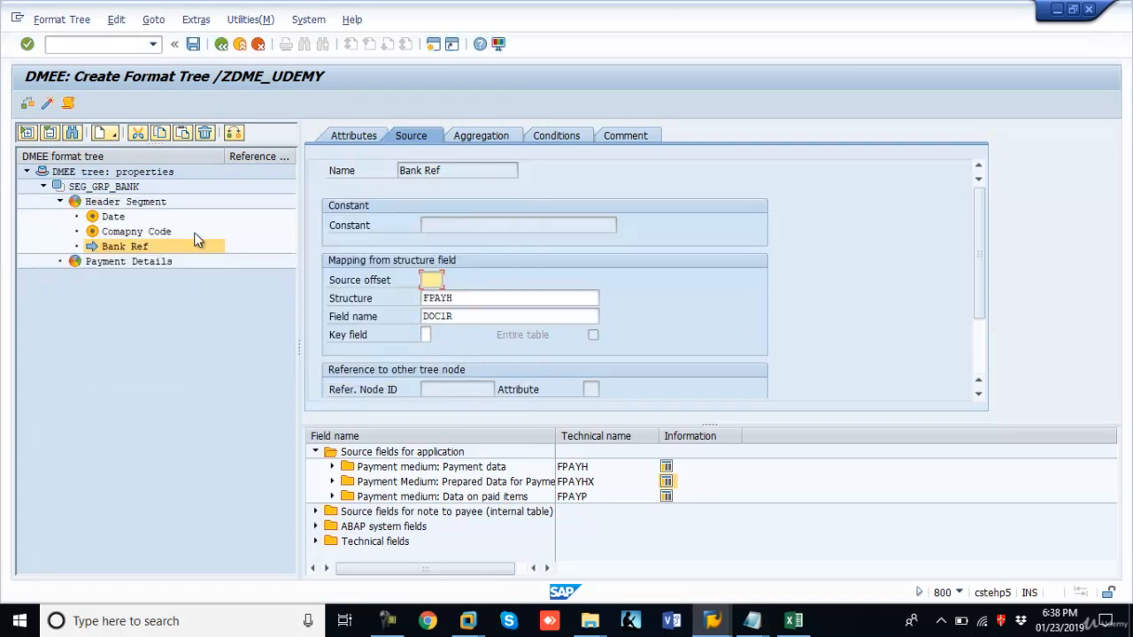
Assign a level to the Header Segment node and check the format tree again, closing the log.
click(120, 204)
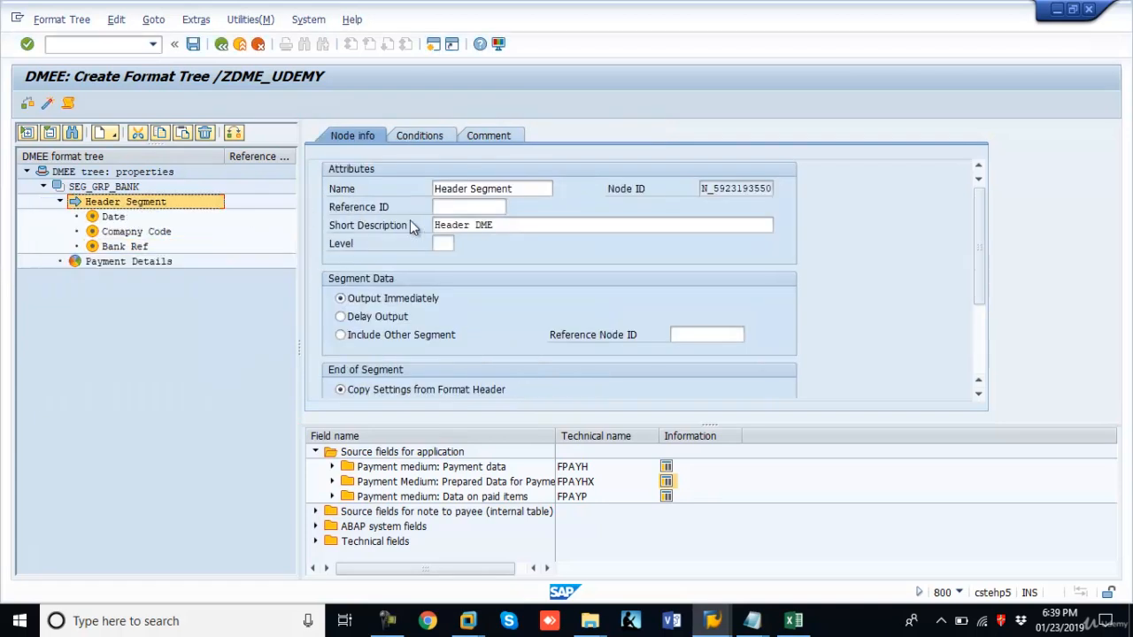
click(447, 244)
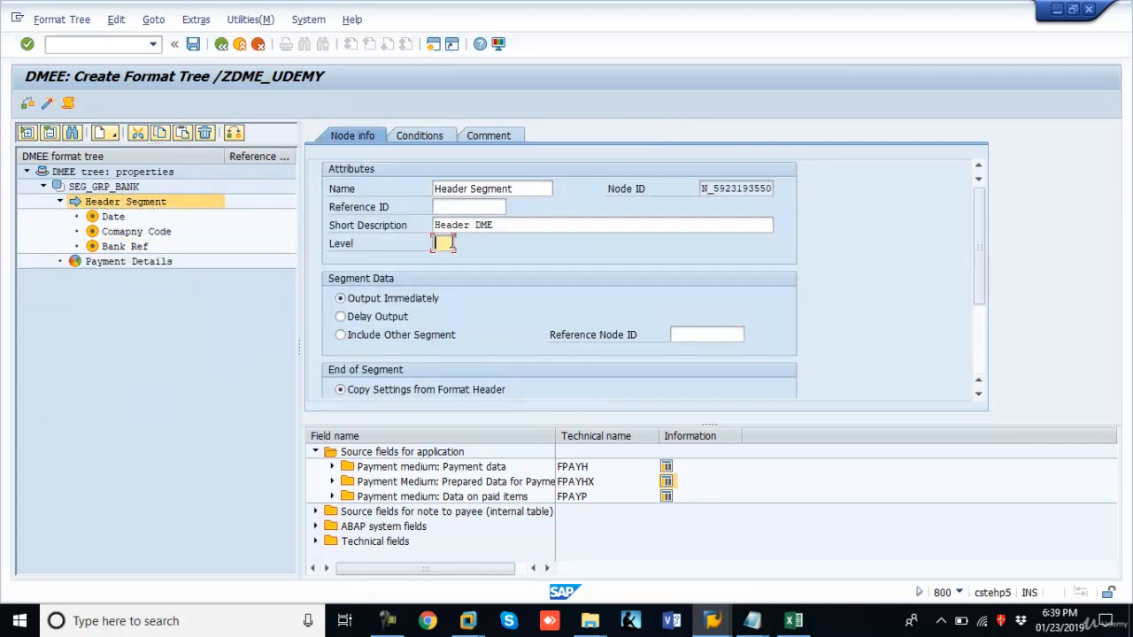
click(111, 221)
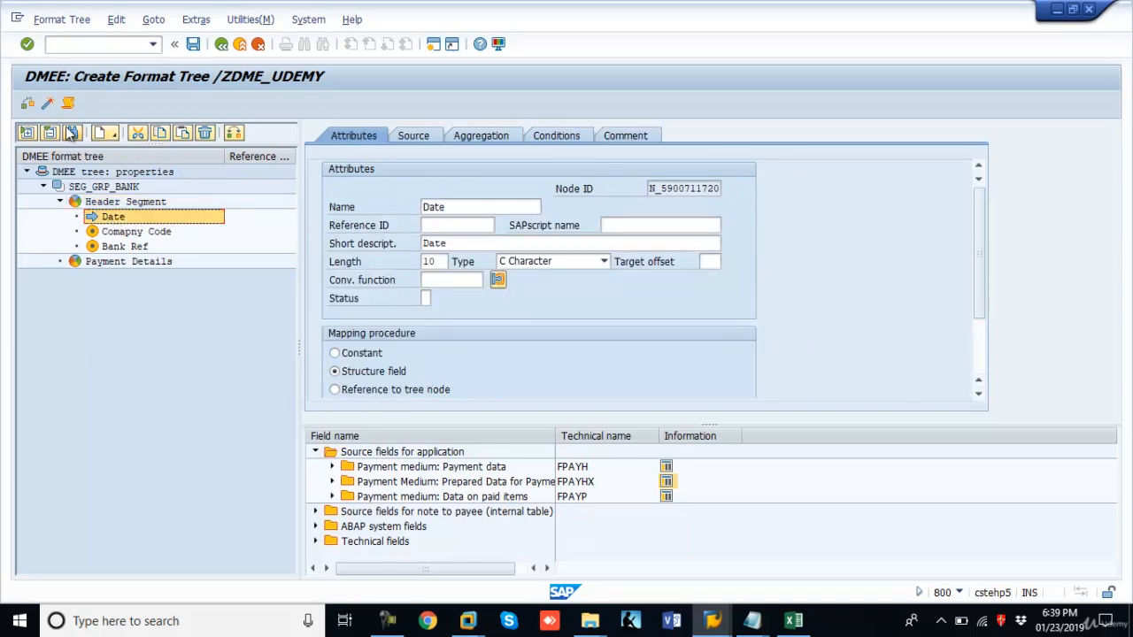
click(28, 104)
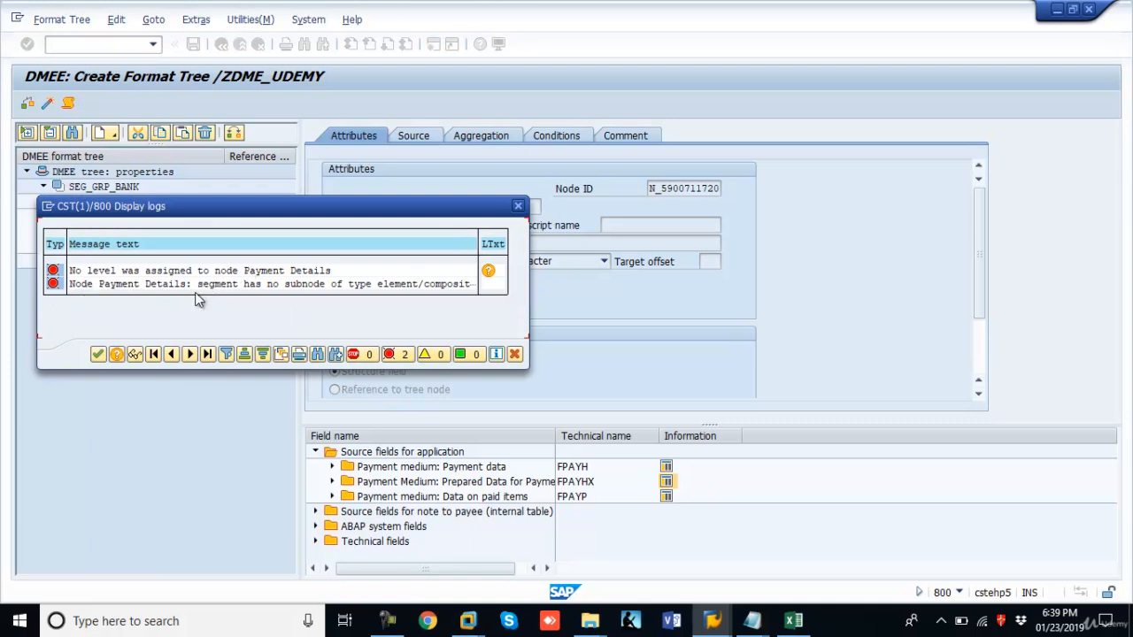
click(100, 355)
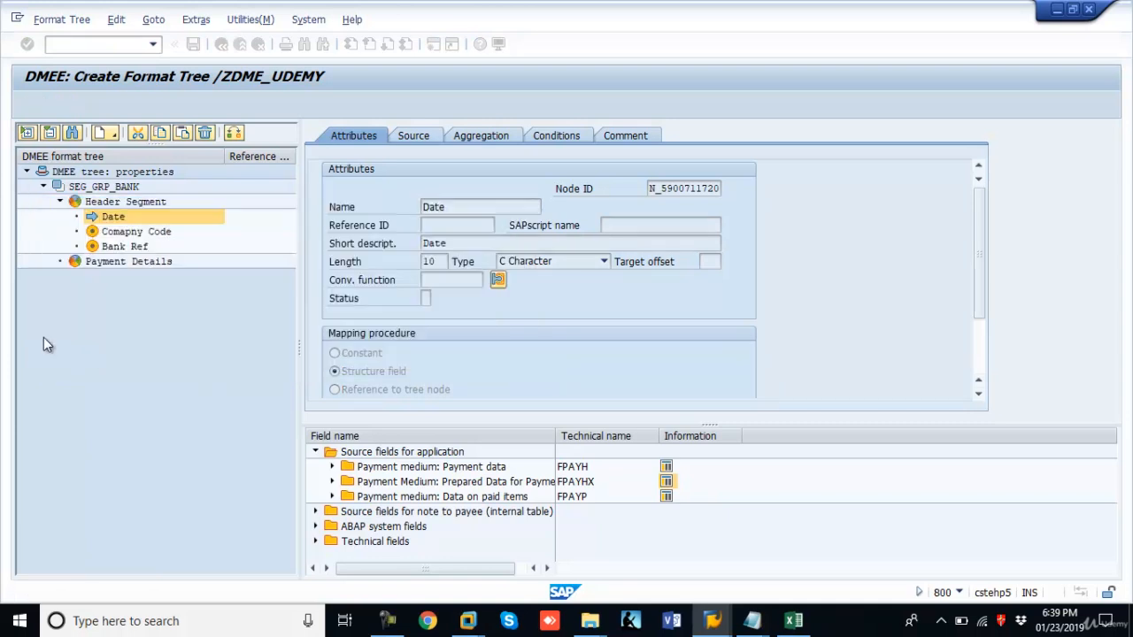
Set the Payment Details segment's level to 2 and recheck the format tree, closing the log.
click(132, 262)
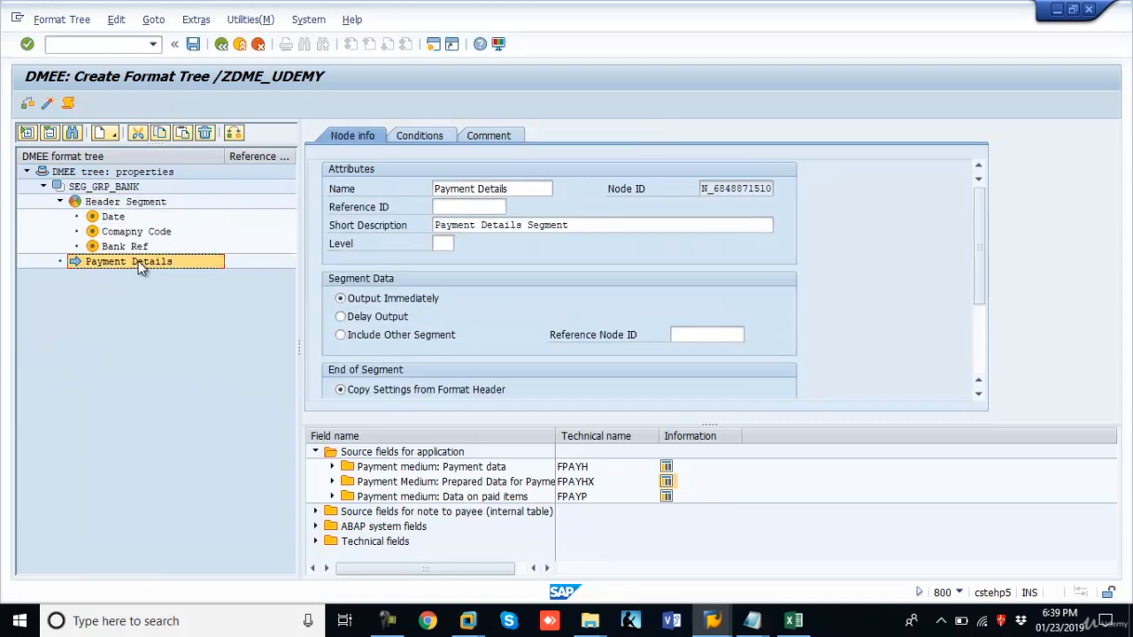
click(443, 243)
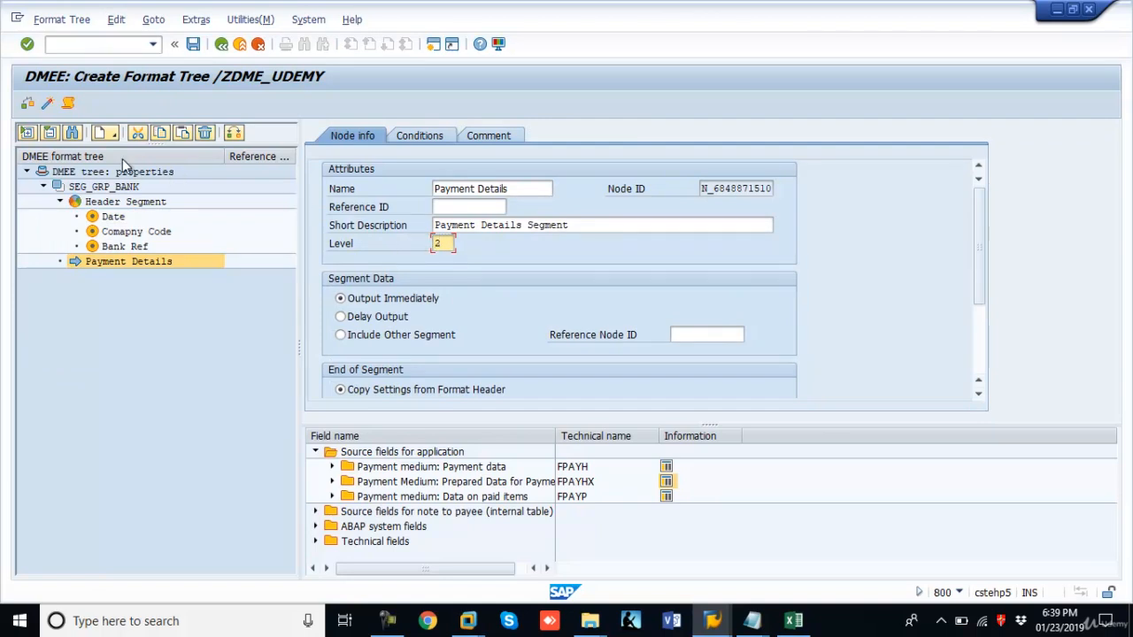
click(31, 107)
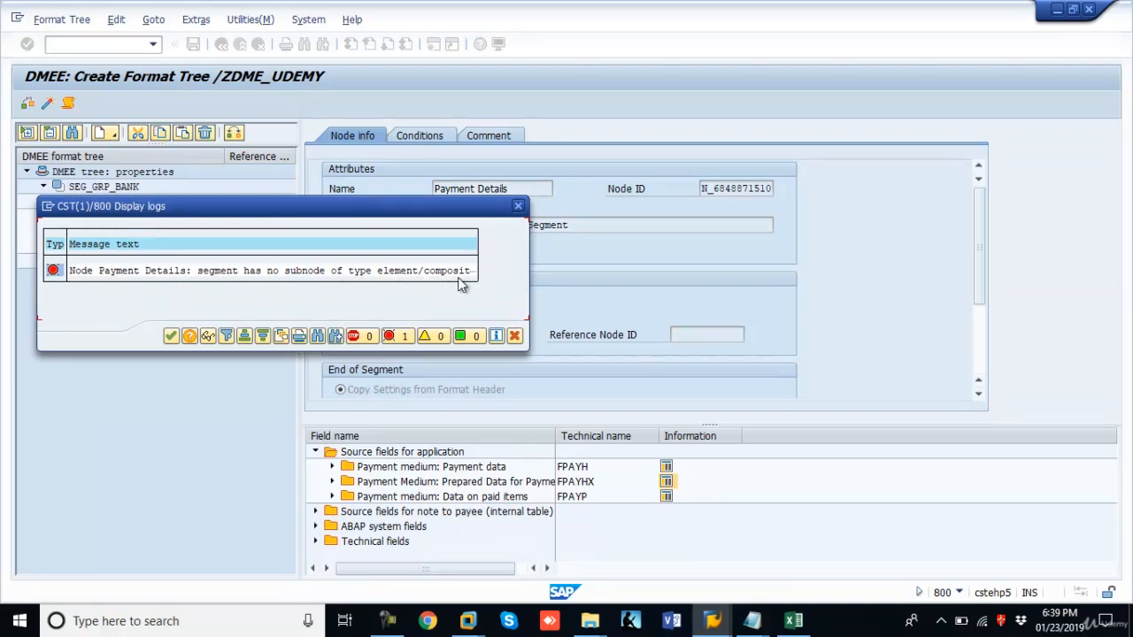
click(171, 337)
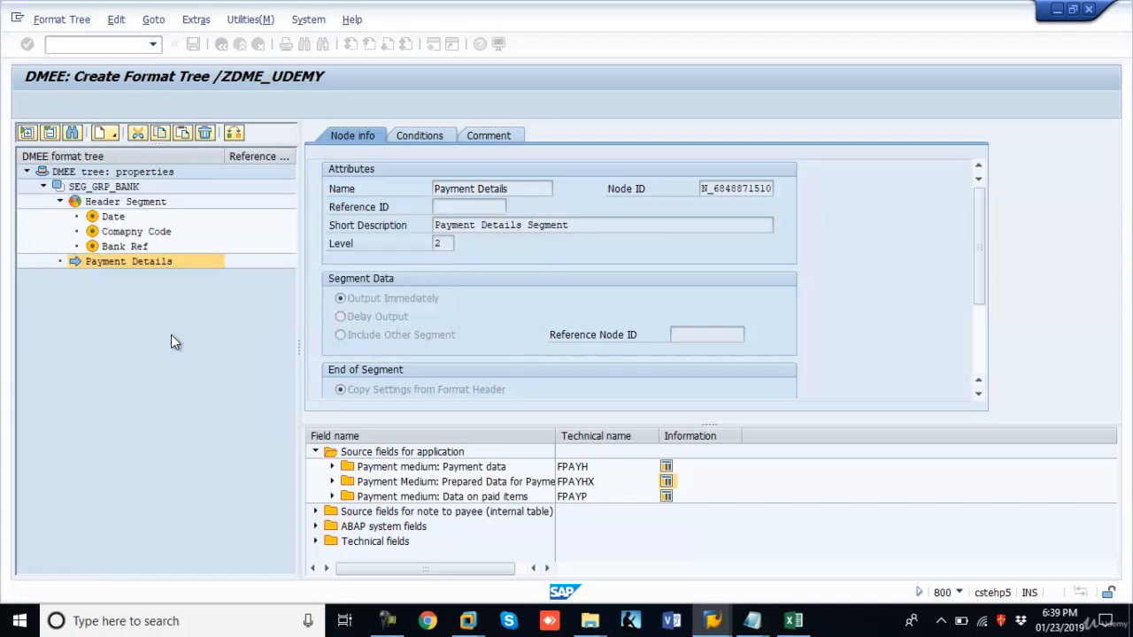
Create a new element under the Payment Details segment.
click(115, 263)
right_click(118, 274)
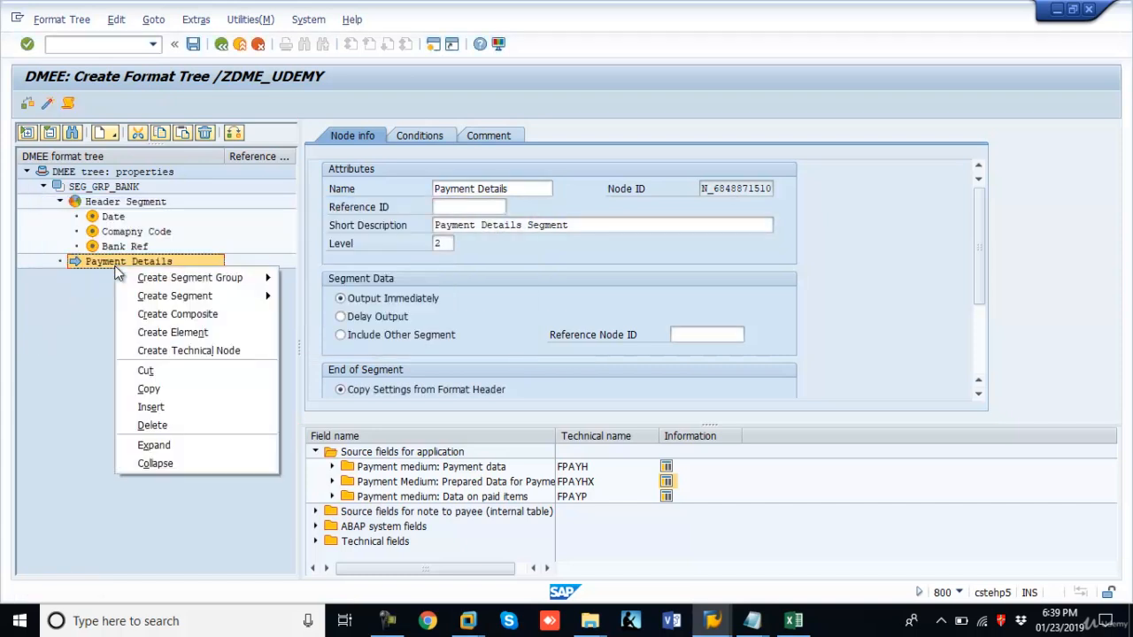
click(215, 331)
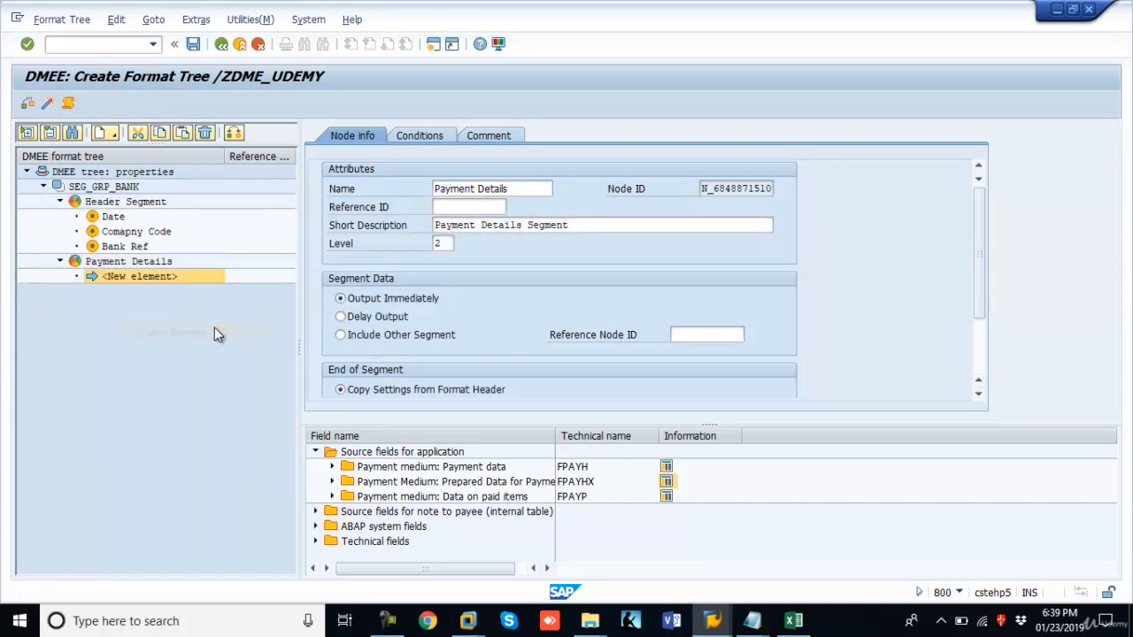
Copy "Sequence No" from the Excel specification into the new Payment Details element's name and short description.
key(alt+Tab)
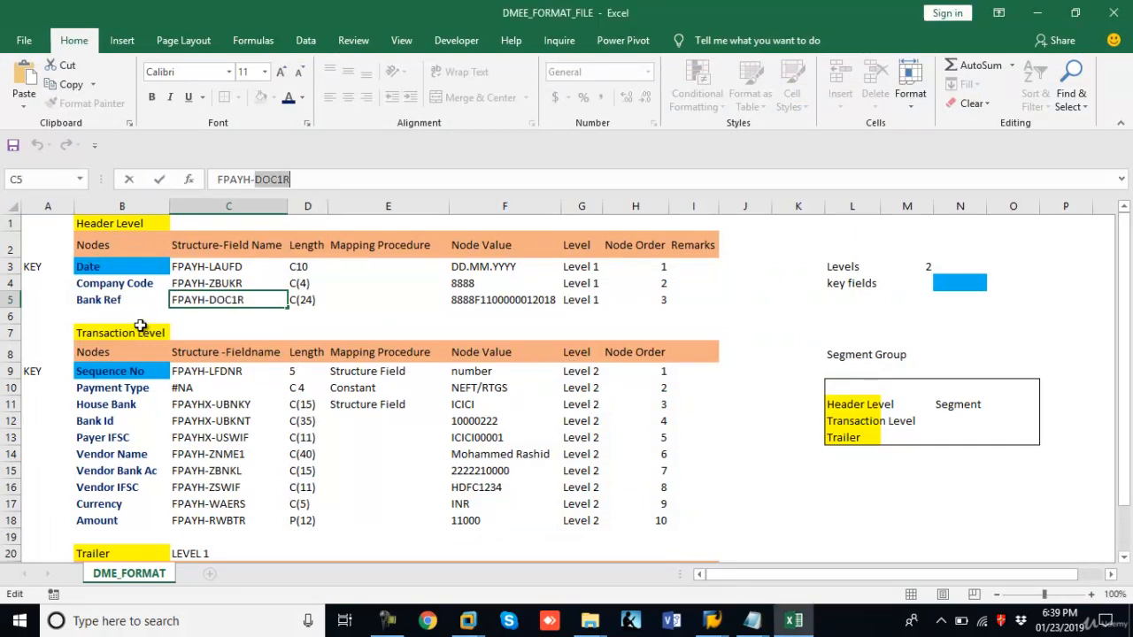
click(128, 373)
key(ctrl+c)
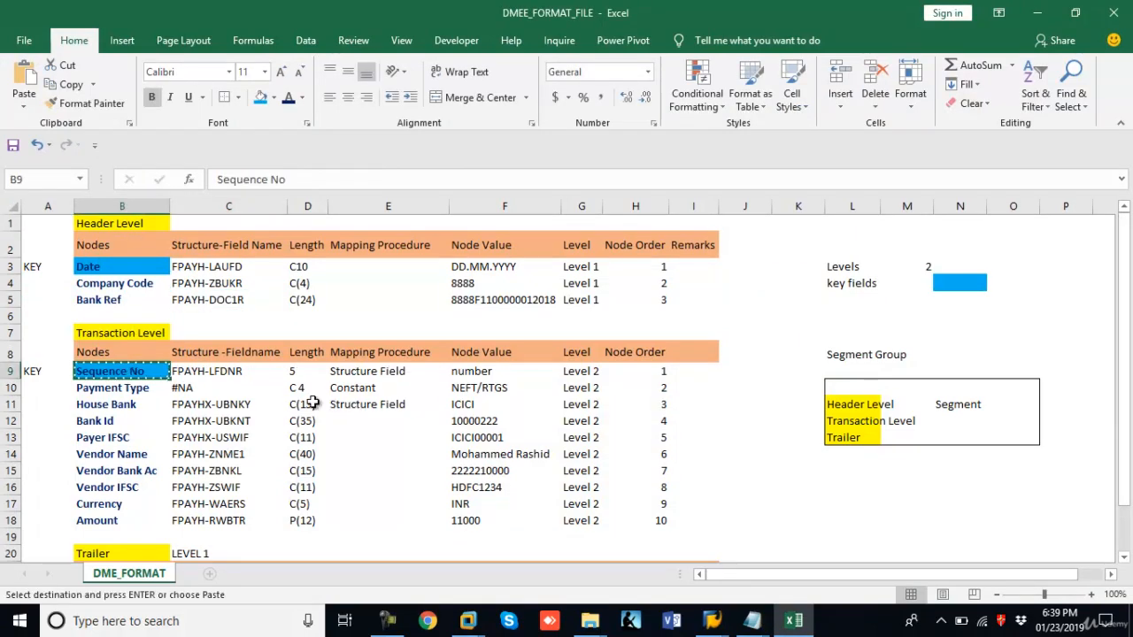
key(alt+Tab)
double_click(511, 207)
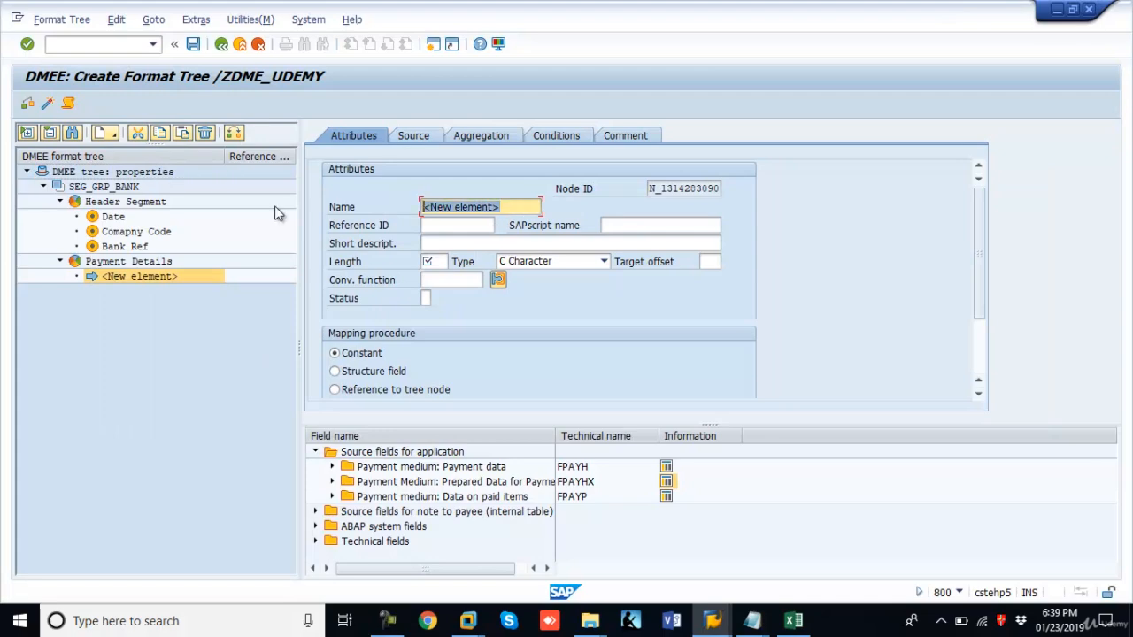
key(ctrl+v)
click(451, 244)
key(ctrl+v)
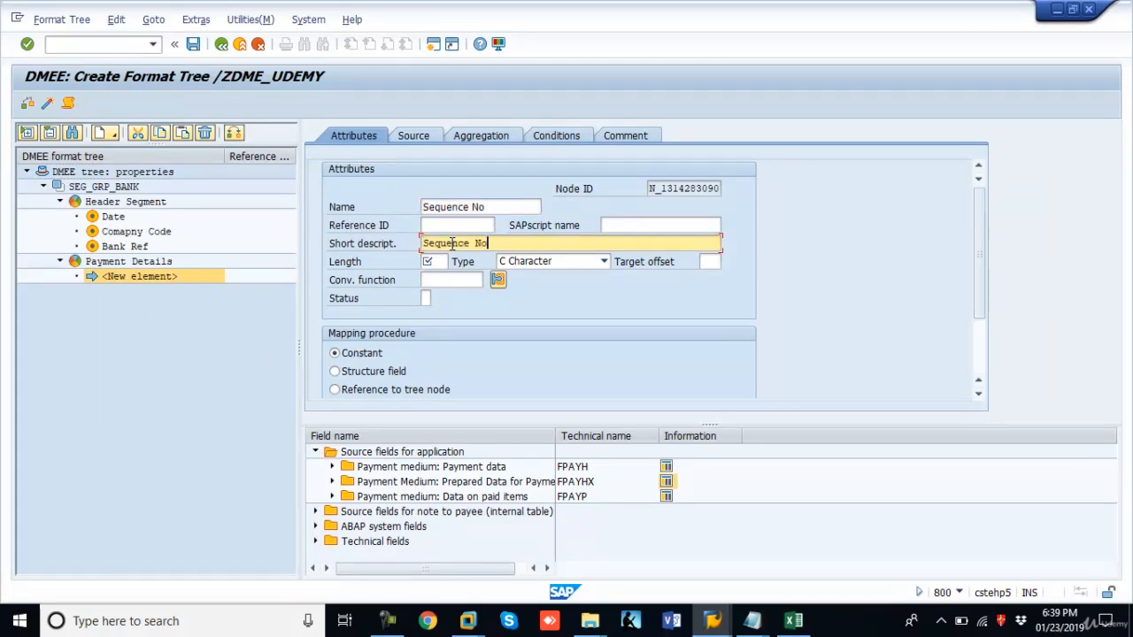
Check Sequence No in the Excel specification and the DME_Test_file_latest sample in Notepad, and set the element's length to 5.
key(alt+Tab)
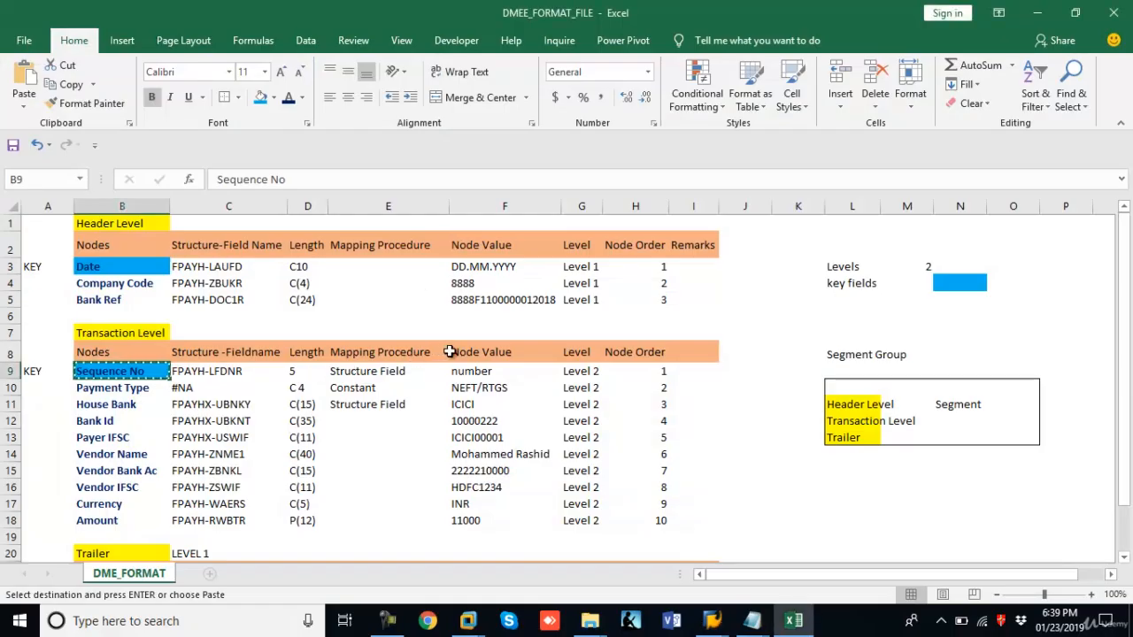
click(230, 369)
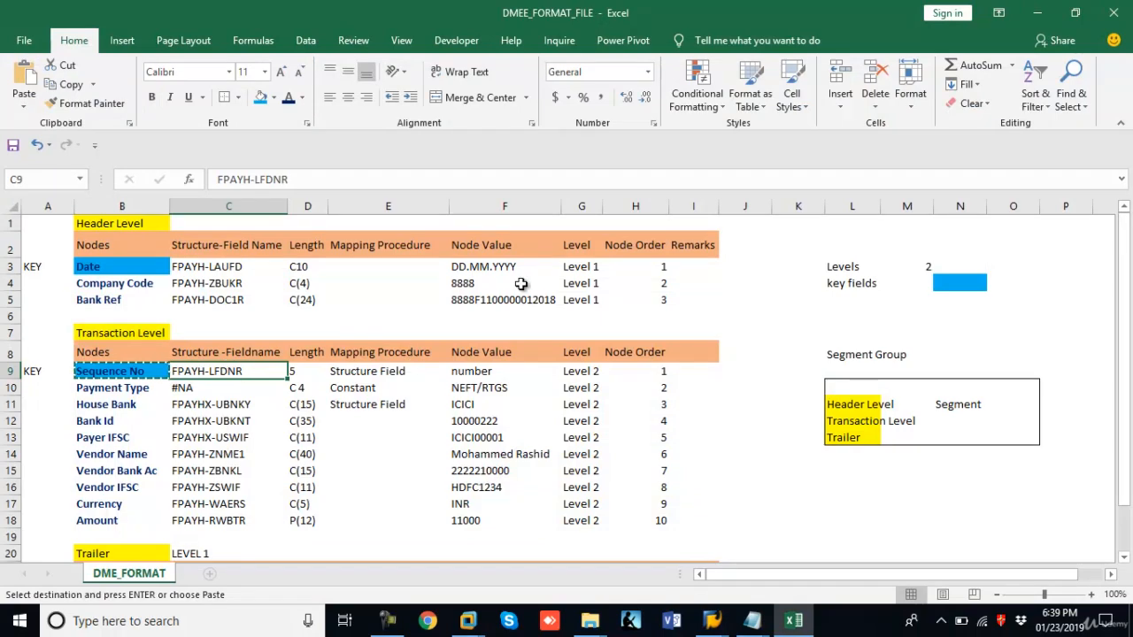
click(754, 620)
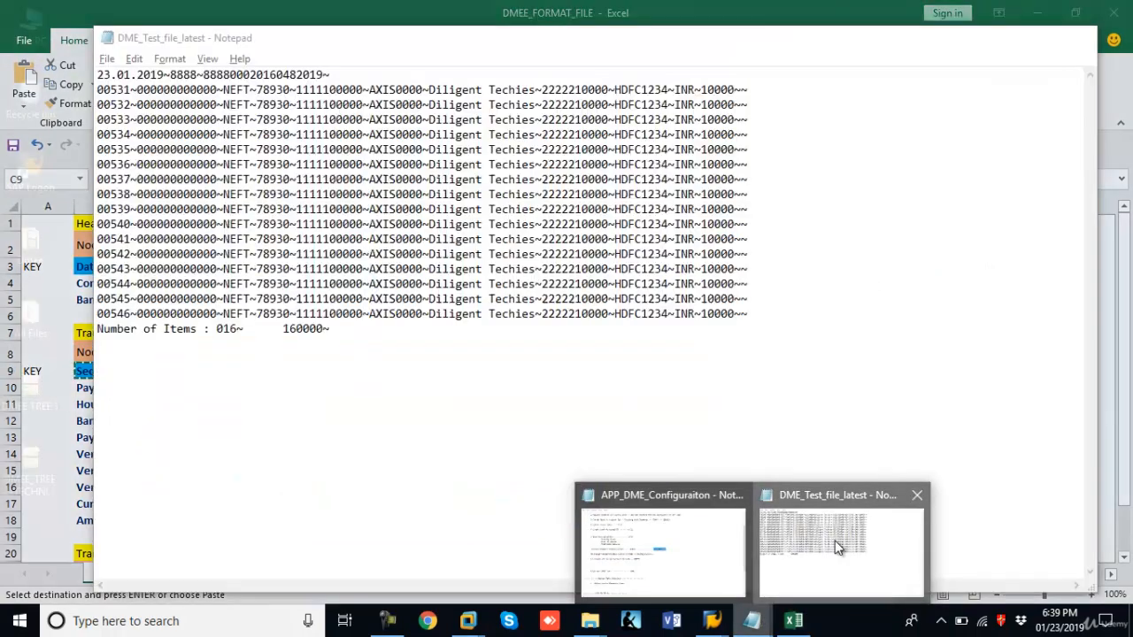
click(839, 547)
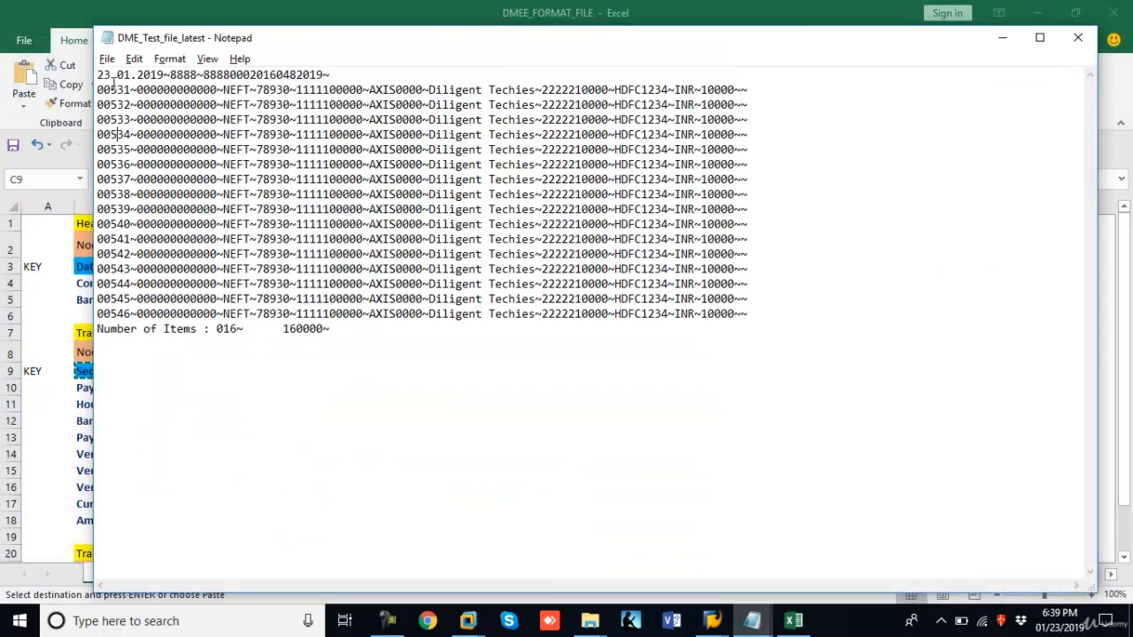
key(alt+Tab)
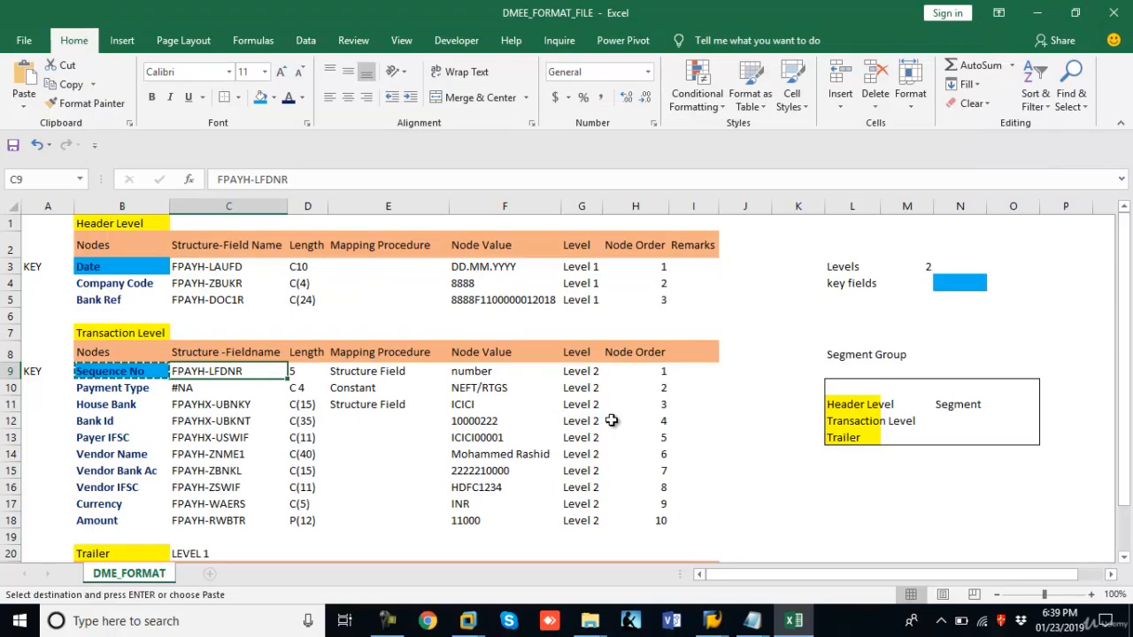
key(alt+Tab)
key(Tab)
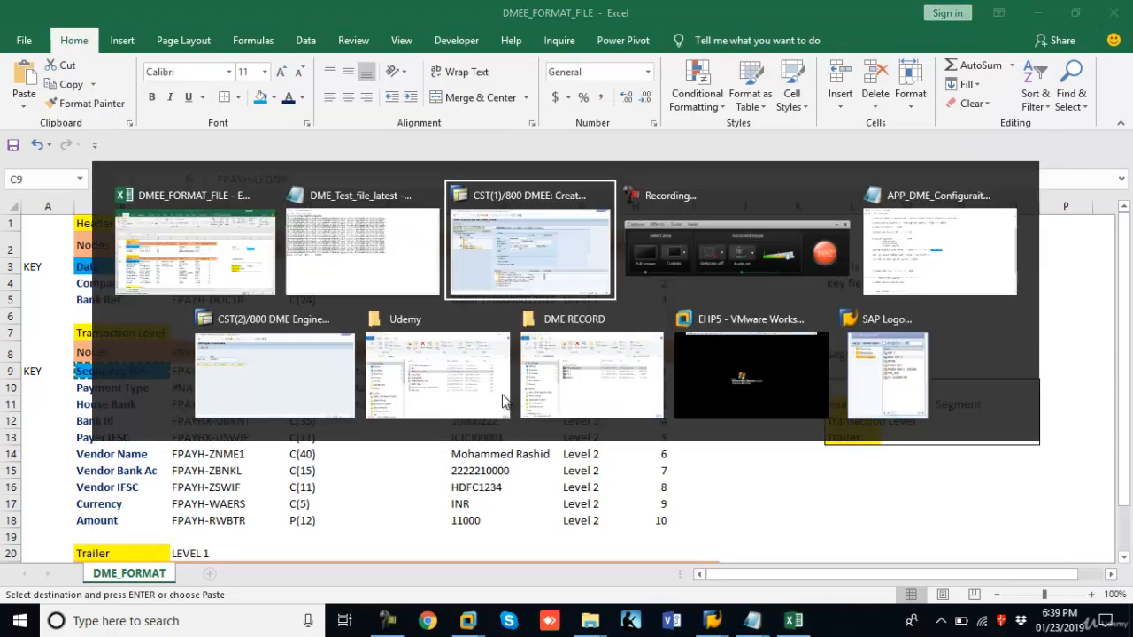
click(436, 263)
text(5)
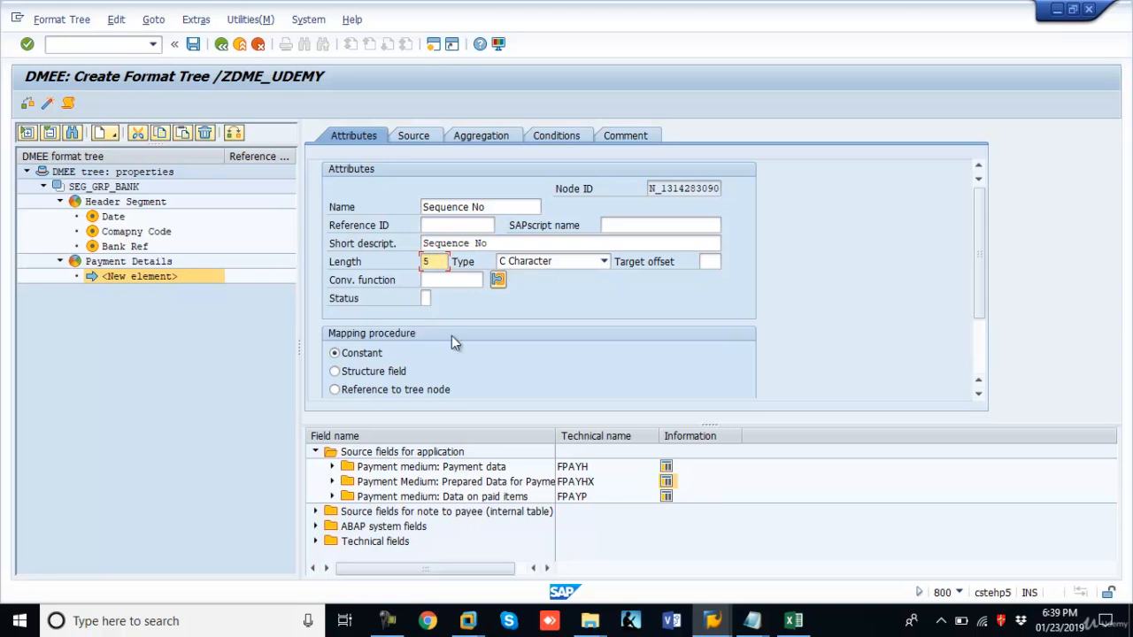
Set the Sequence No element's mapping procedure to Structure field and show its source settings.
drag(977, 218, 977, 266)
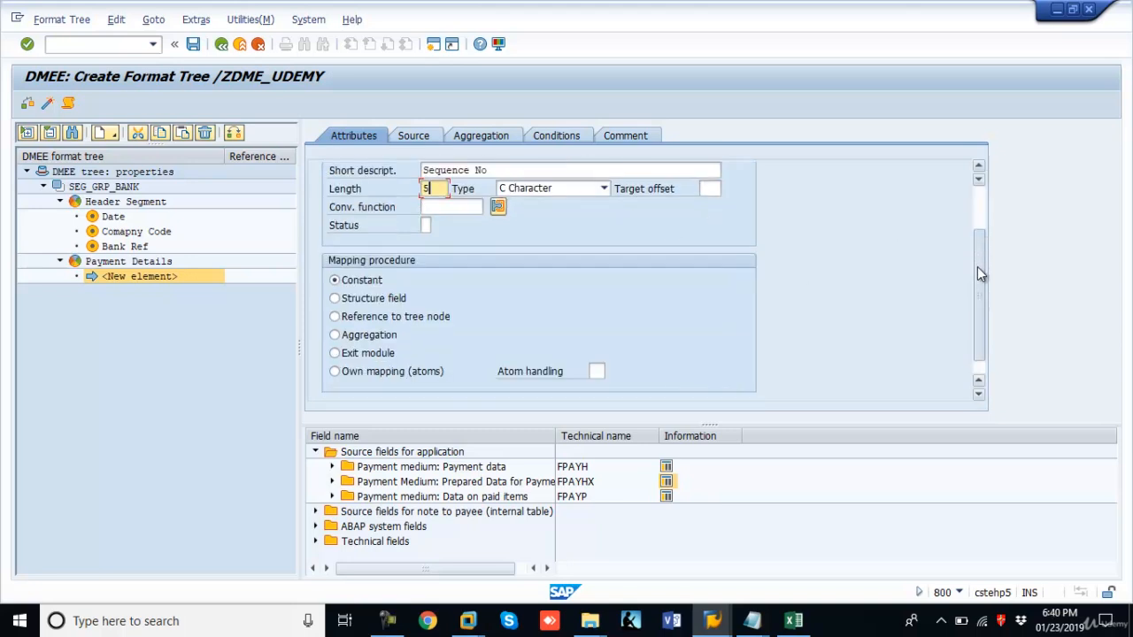
click(335, 298)
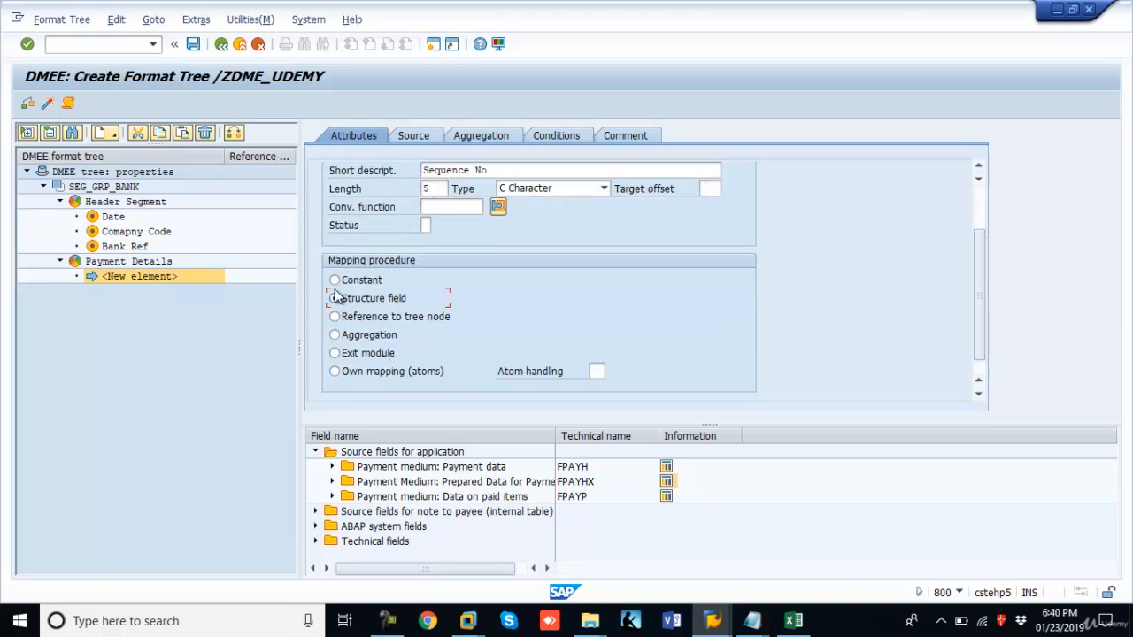
click(414, 135)
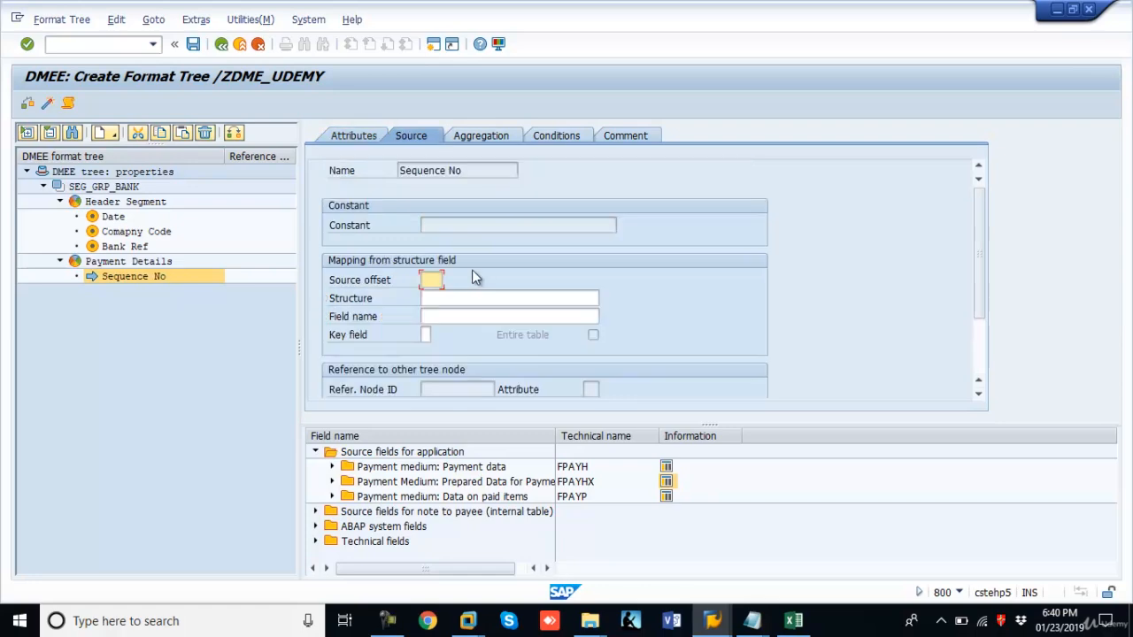
Map Sequence No to structure FPAYH and field LFDNR, copying the field name from the Excel specification.
key(alt+Tab)
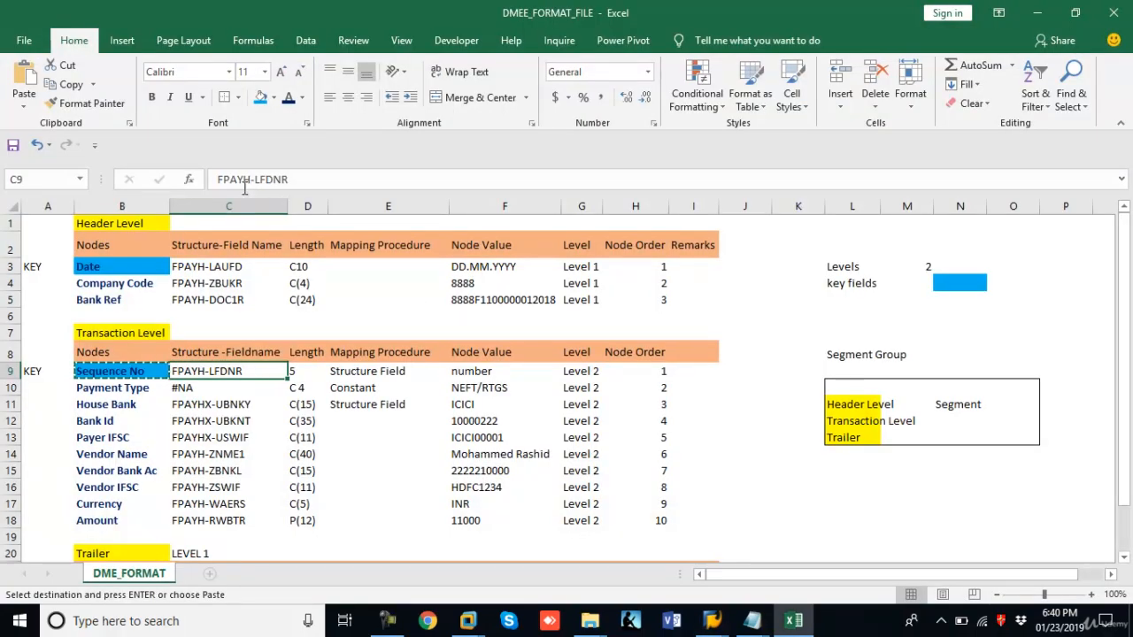
drag(254, 180, 310, 179)
key(ctrl+c)
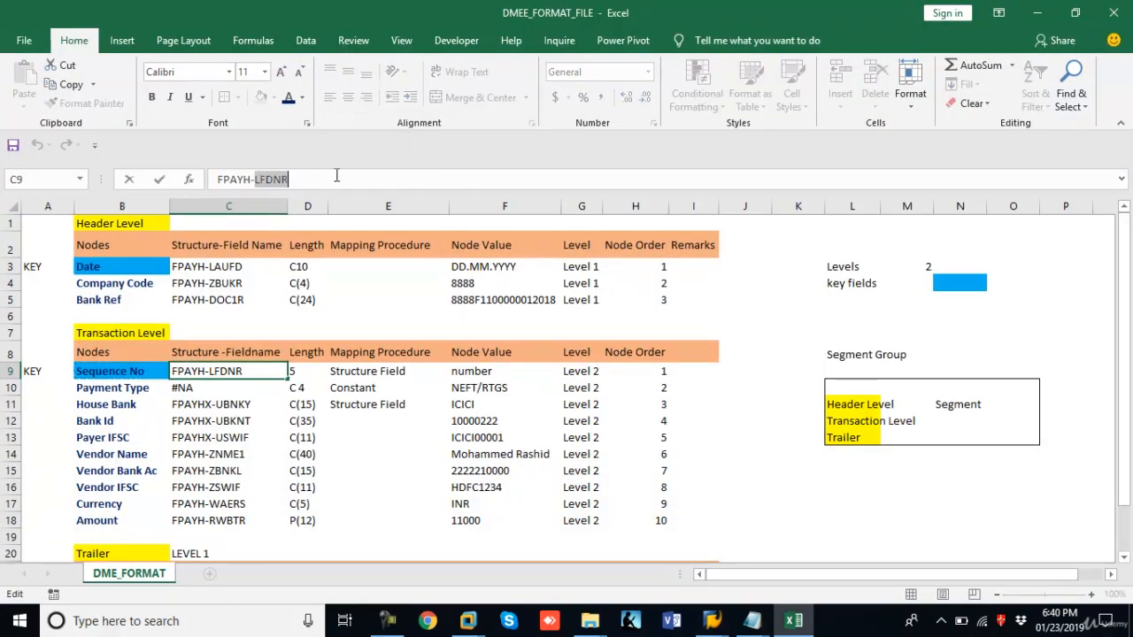
key(alt+Tab)
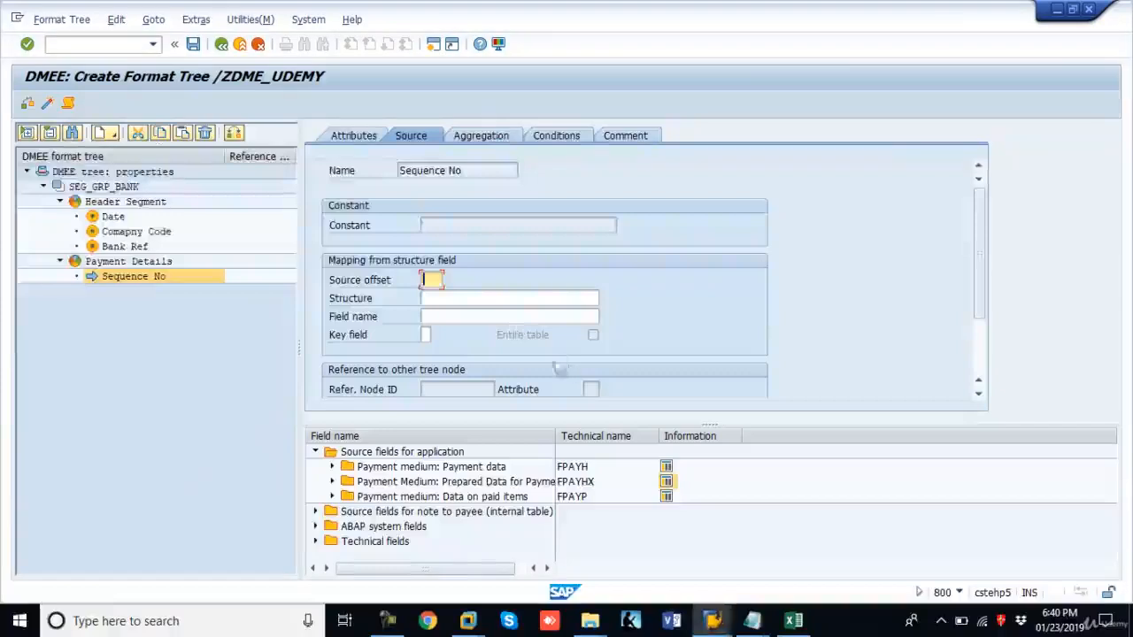
click(463, 312)
key(ctrl+v)
click(441, 299)
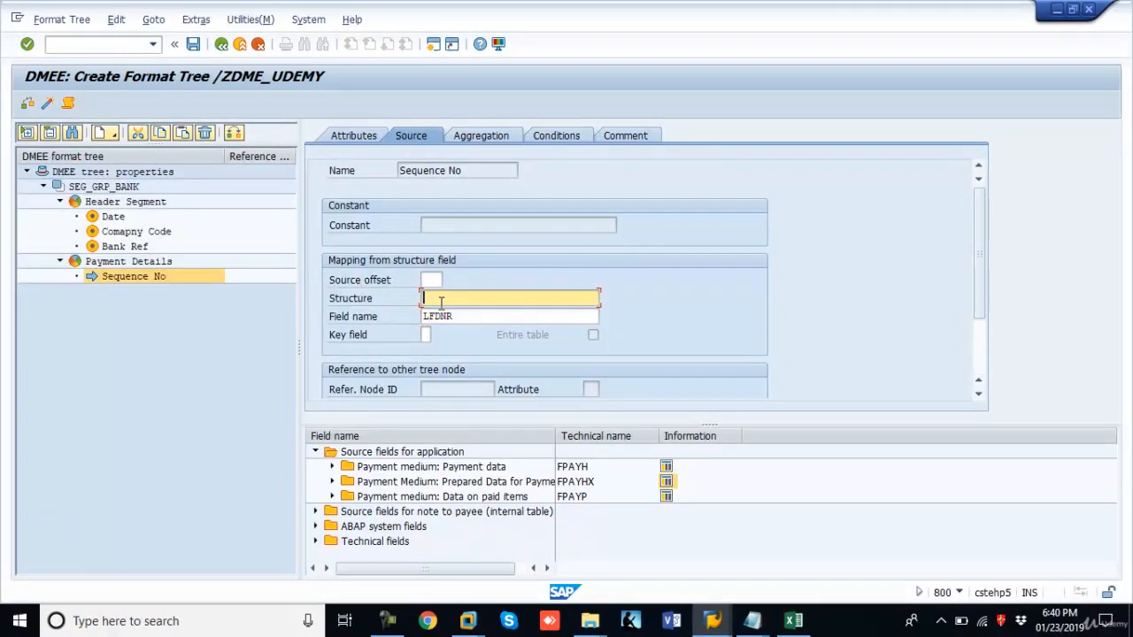
text(fpayh)
key(Return)
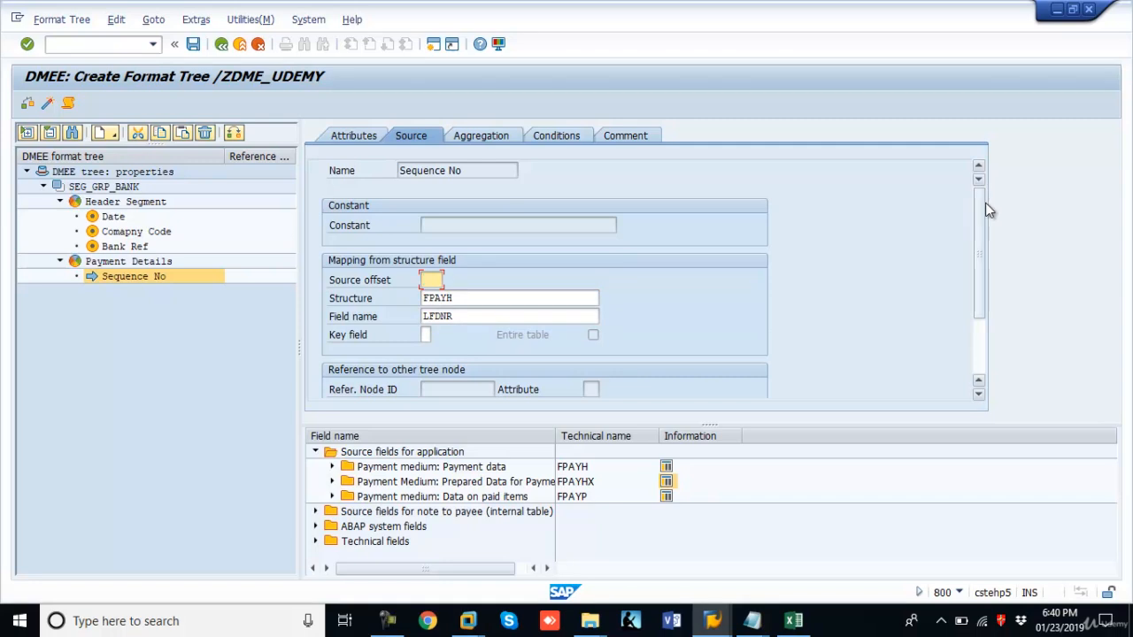
drag(982, 204, 989, 150)
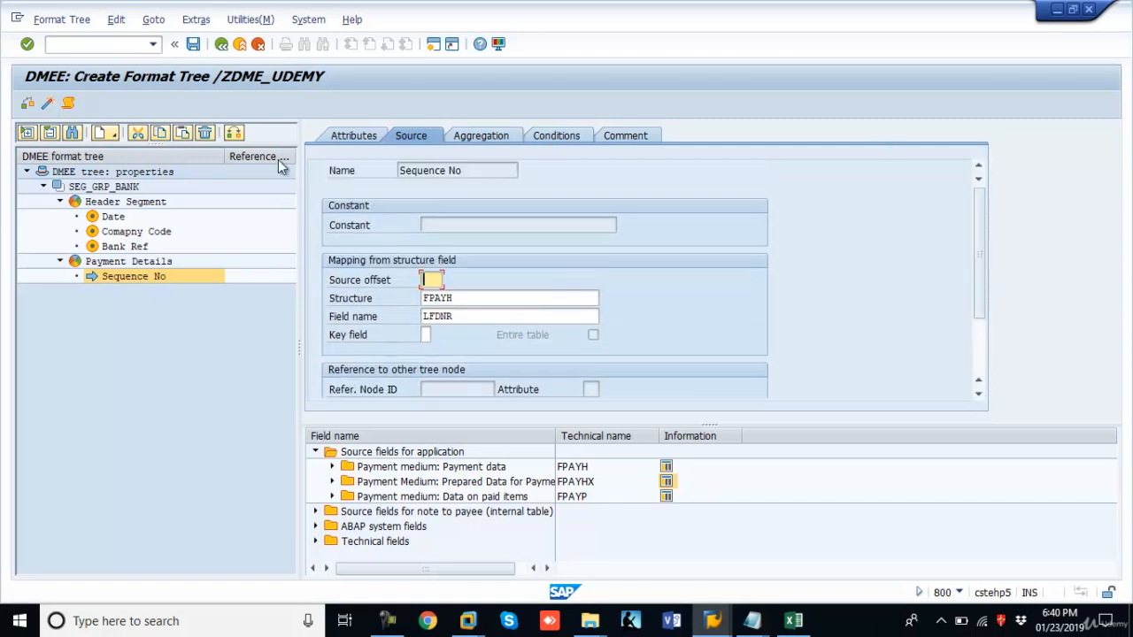
Create a new element after Sequence No and copy "Payment Type" from the Excel specification for it.
right_click(130, 278)
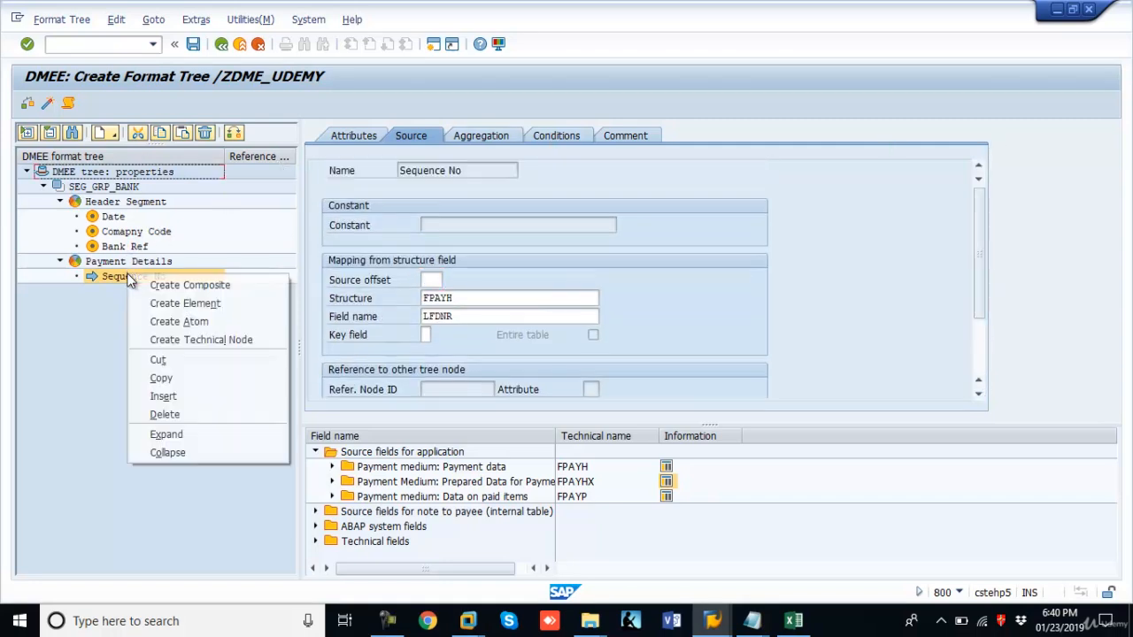
click(185, 304)
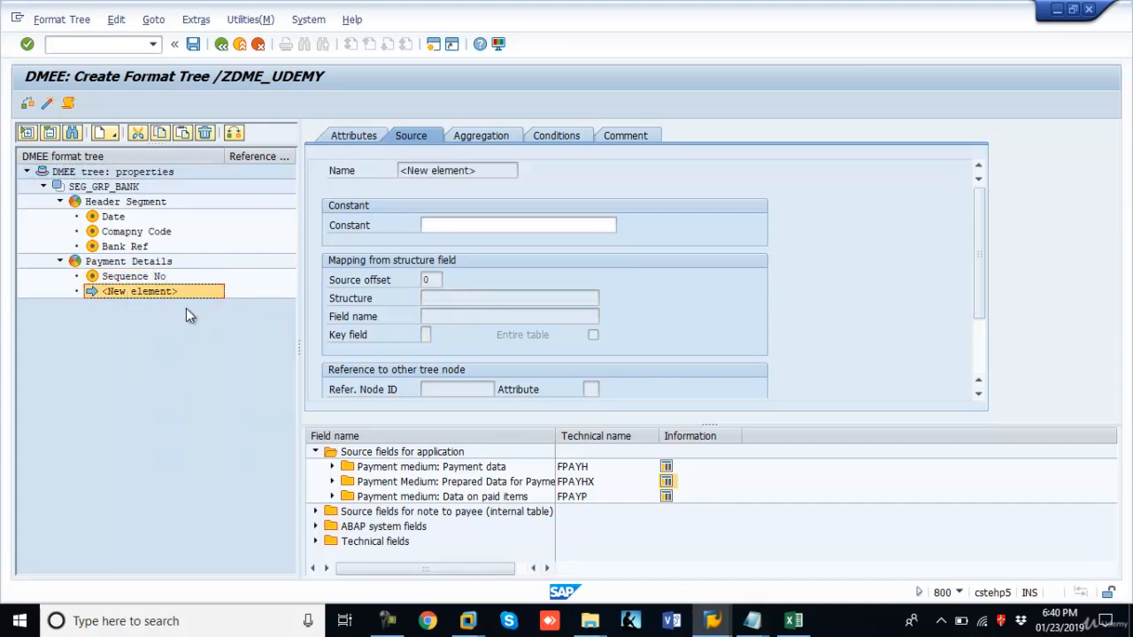
key(alt+Tab)
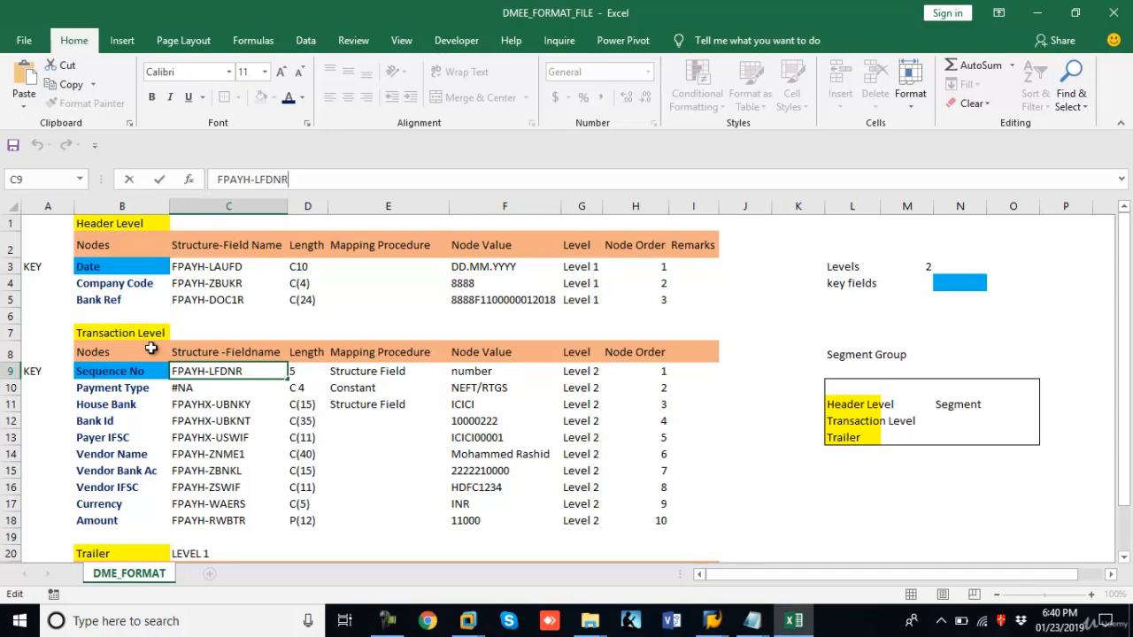
click(128, 389)
key(ctrl+c)
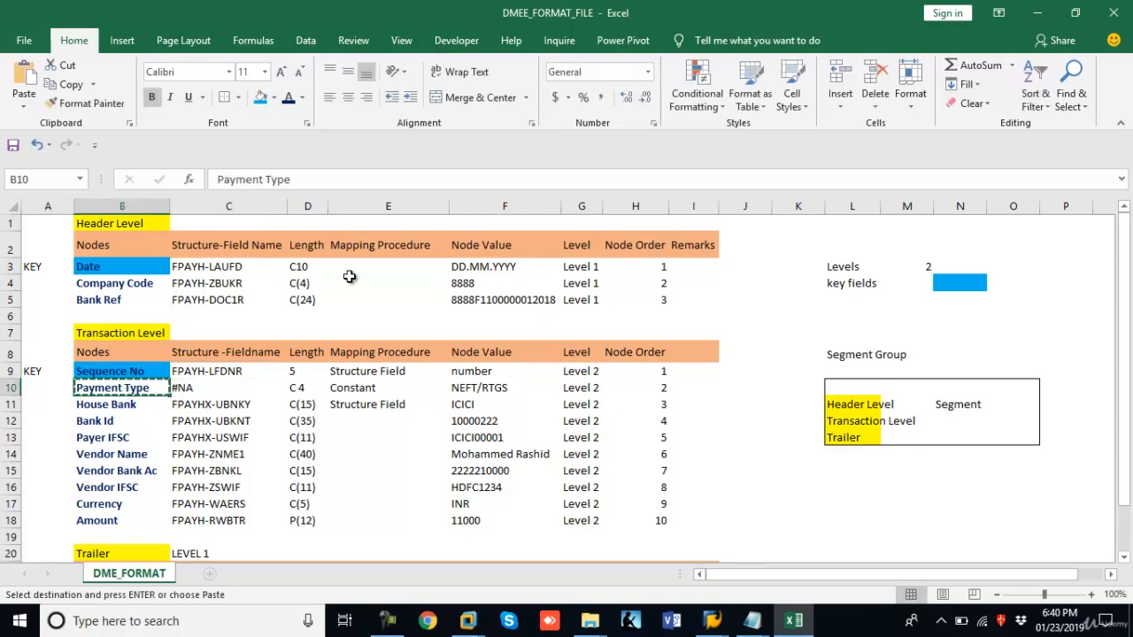
key(alt+Tab)
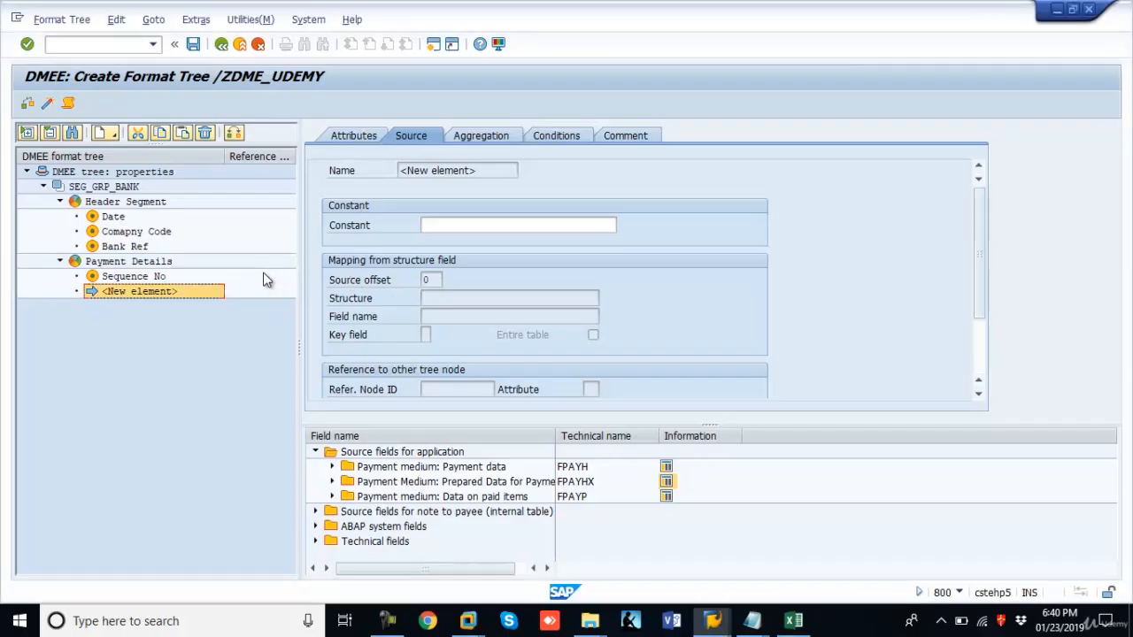
Enter "Payment Type" as the new element's name and short description.
click(368, 139)
drag(979, 284, 978, 207)
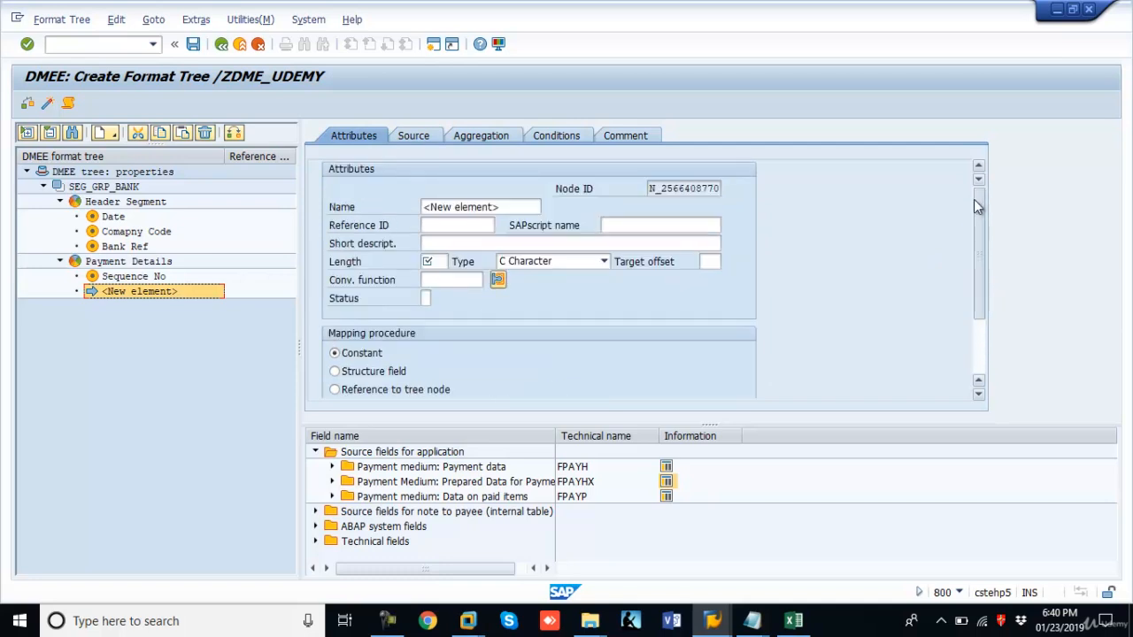
drag(525, 207, 346, 206)
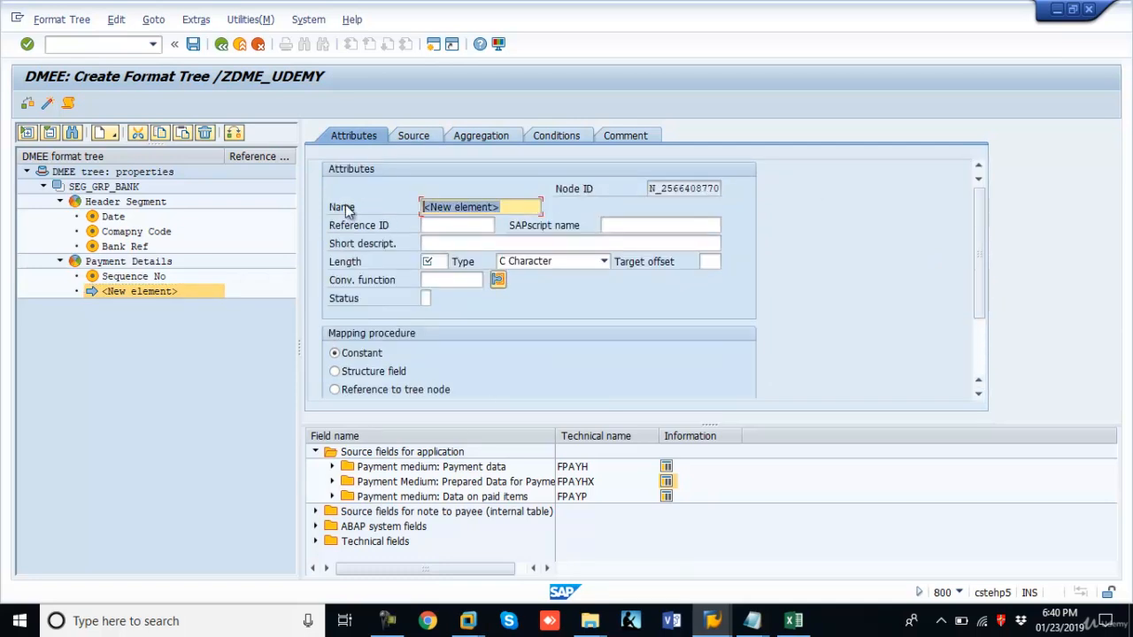
text(Payment Type)
click(443, 246)
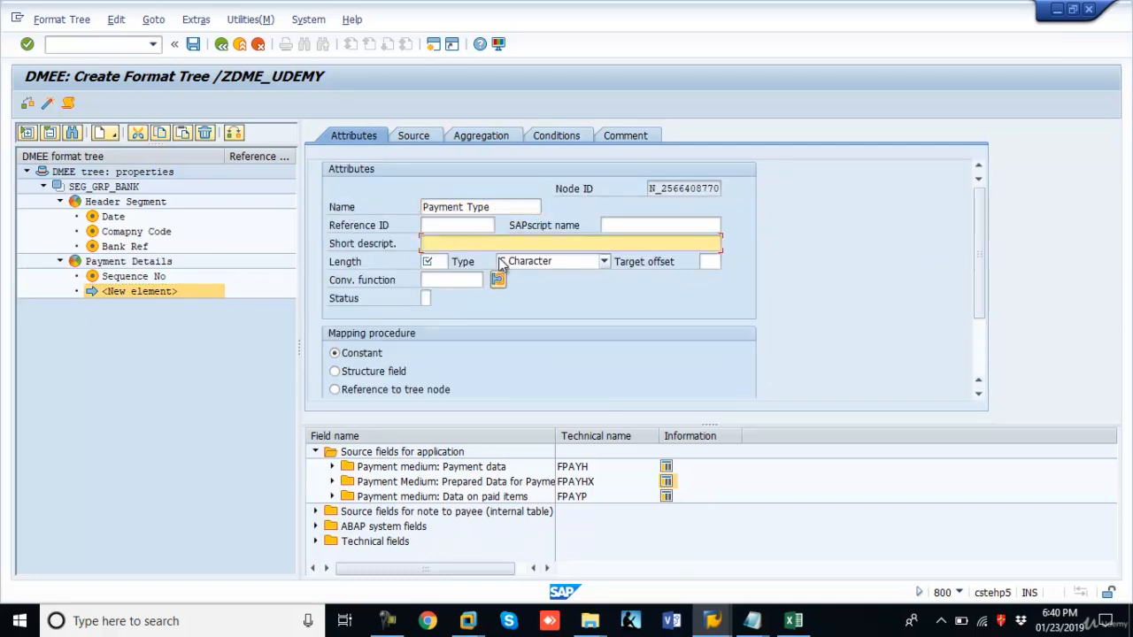
key(ctrl+v)
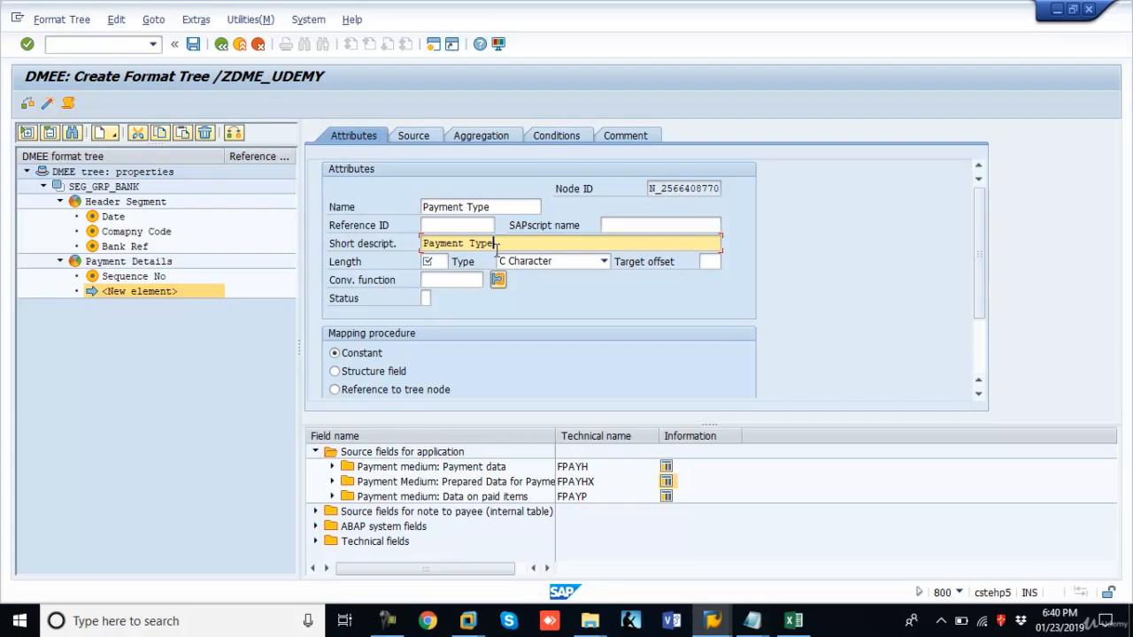
Check the Payment Type row in the Excel specification and set the element's length to 4.
click(434, 262)
key(alt+Tab)
key(alt+Tab)
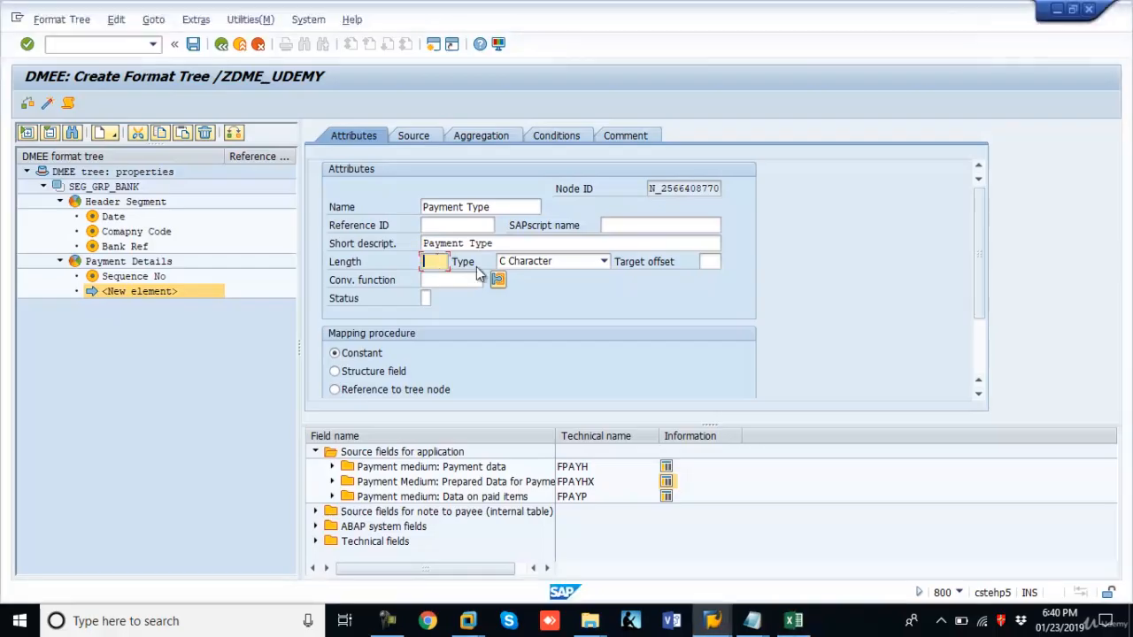
text(4)
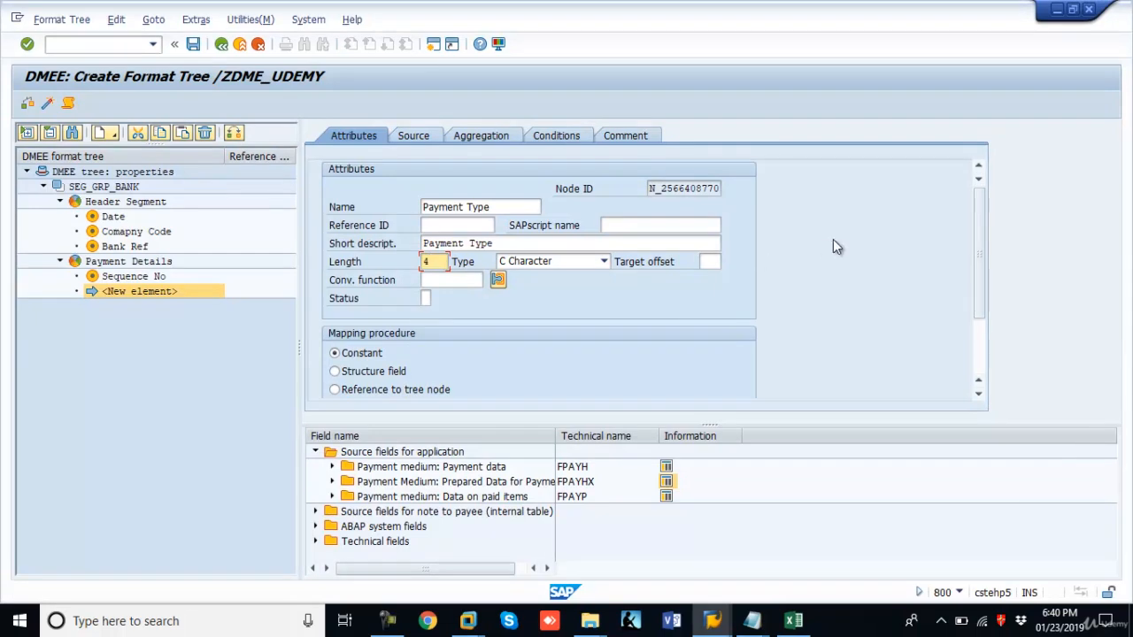
Keep the Constant mapping procedure for Payment Type and enter RTGS/NEFT as its constant value.
drag(981, 213, 986, 257)
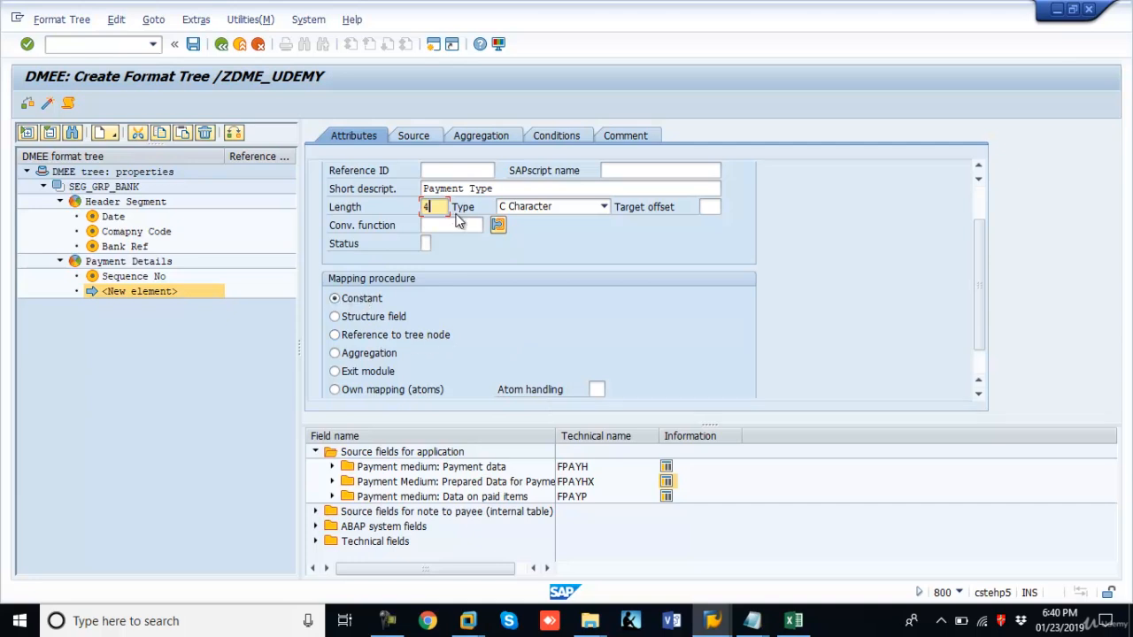
click(413, 138)
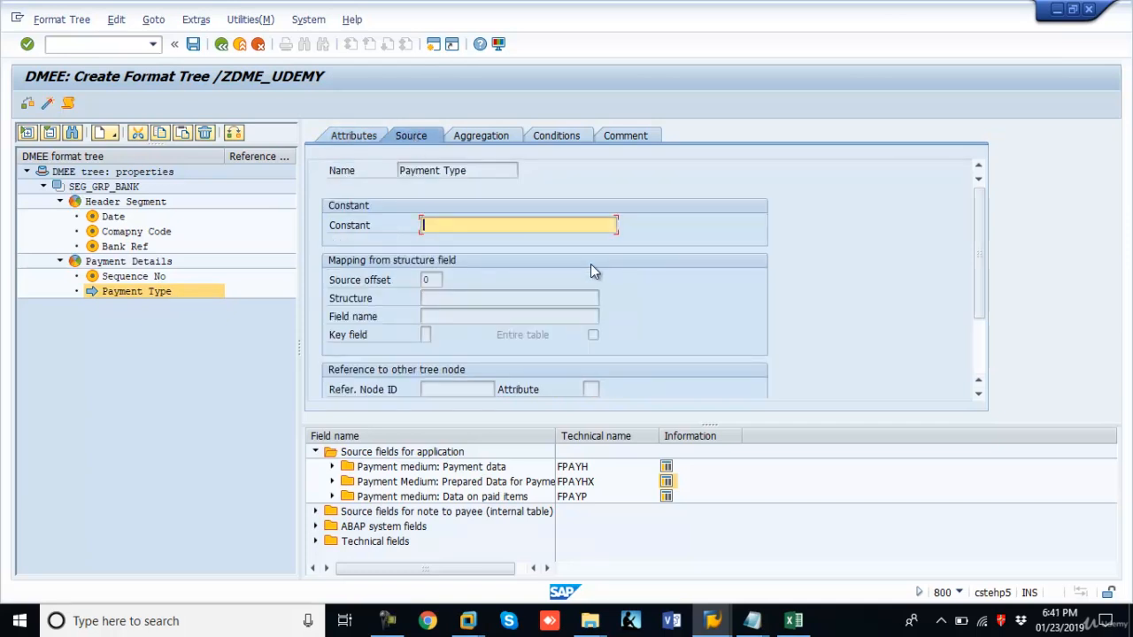
text(RTGS/NETFT)
key(BackSpace)
key(BackSpace)
key(BackSpace)
drag(969, 232, 986, 176)
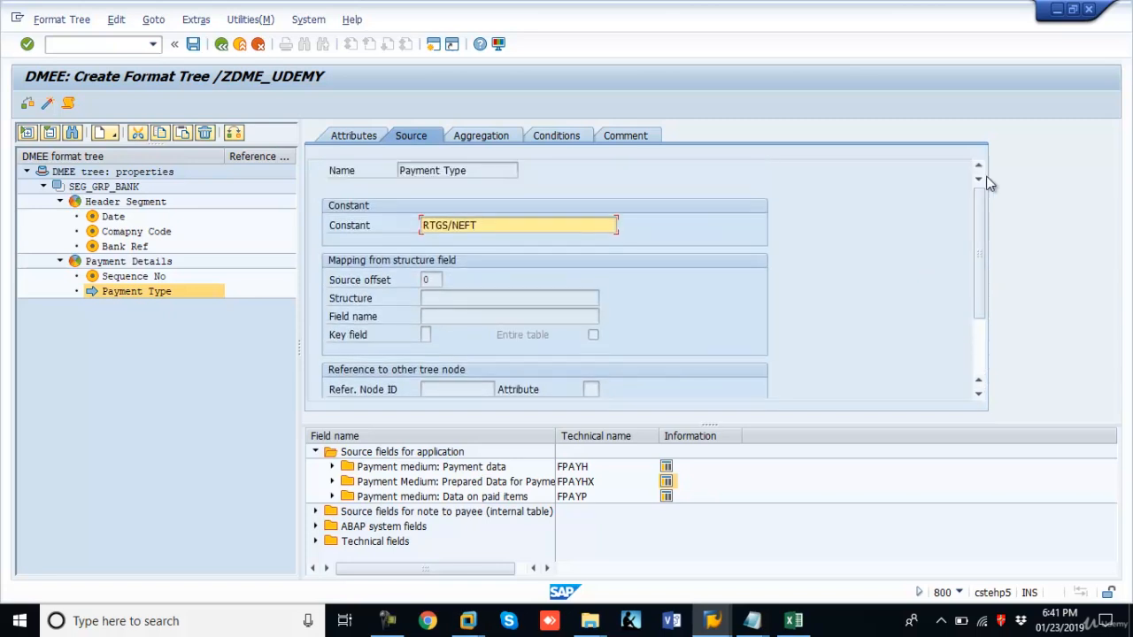
Create a new element after Payment Type and copy "House Bank" from the Excel specification for it.
right_click(128, 291)
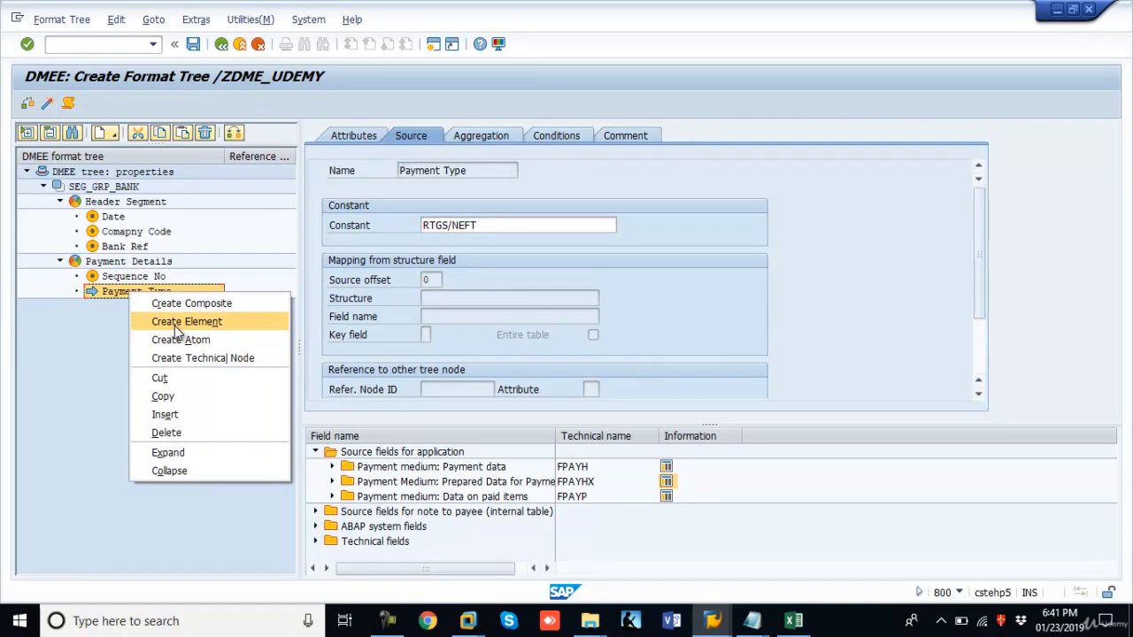
click(176, 326)
key(alt+Tab)
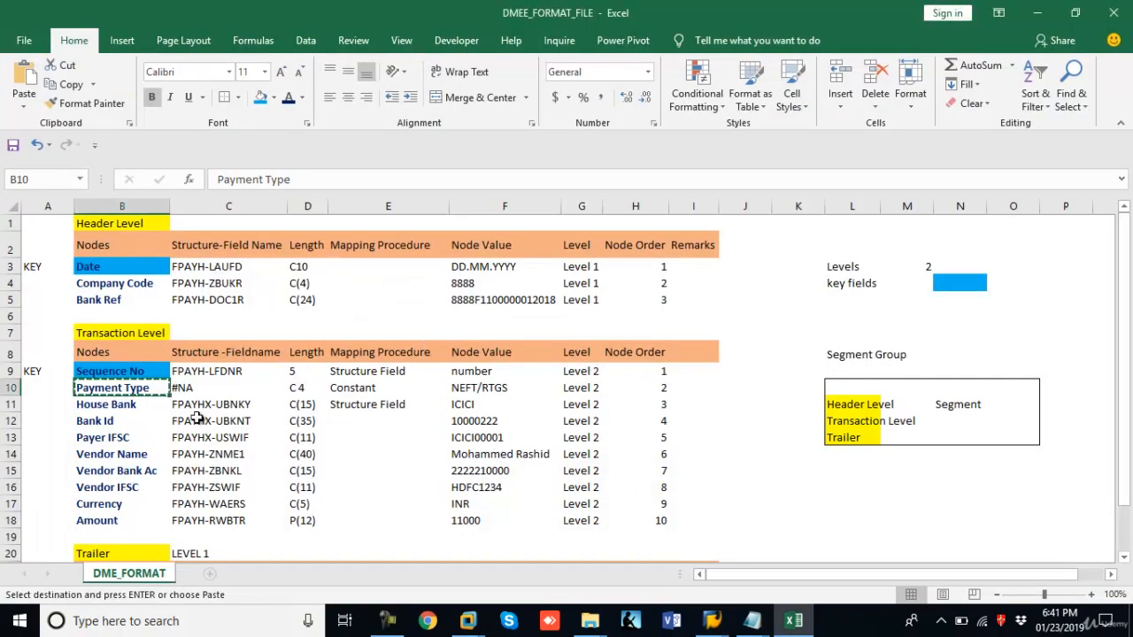
click(119, 404)
key(ctrl+c)
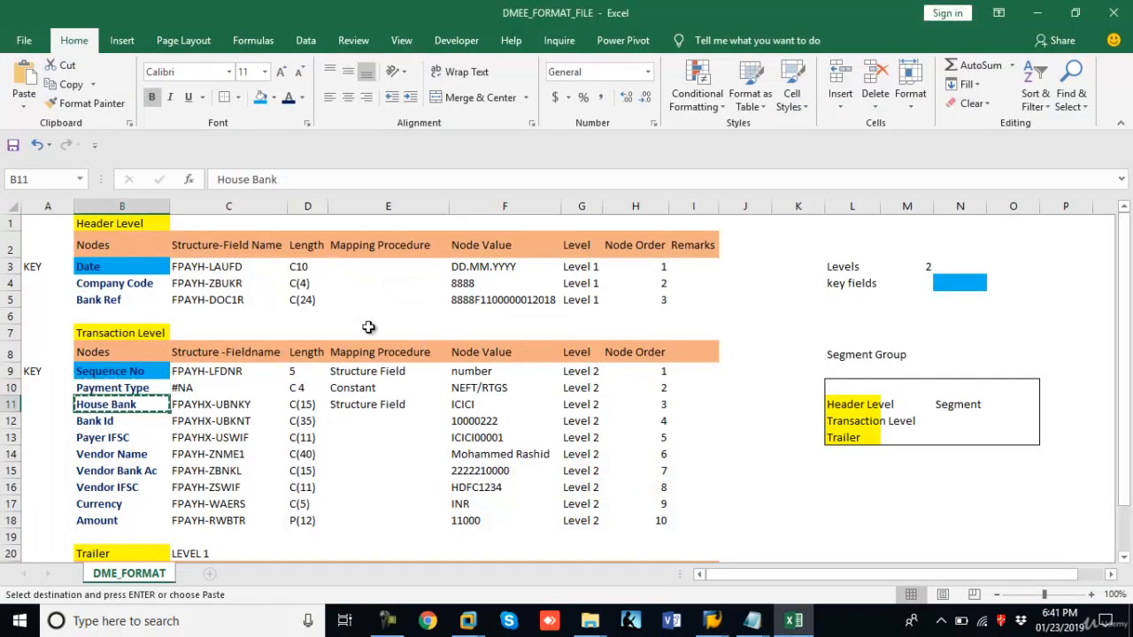
key(alt+Tab)
Enter "House Bank" as the new element's name and short description.
click(354, 136)
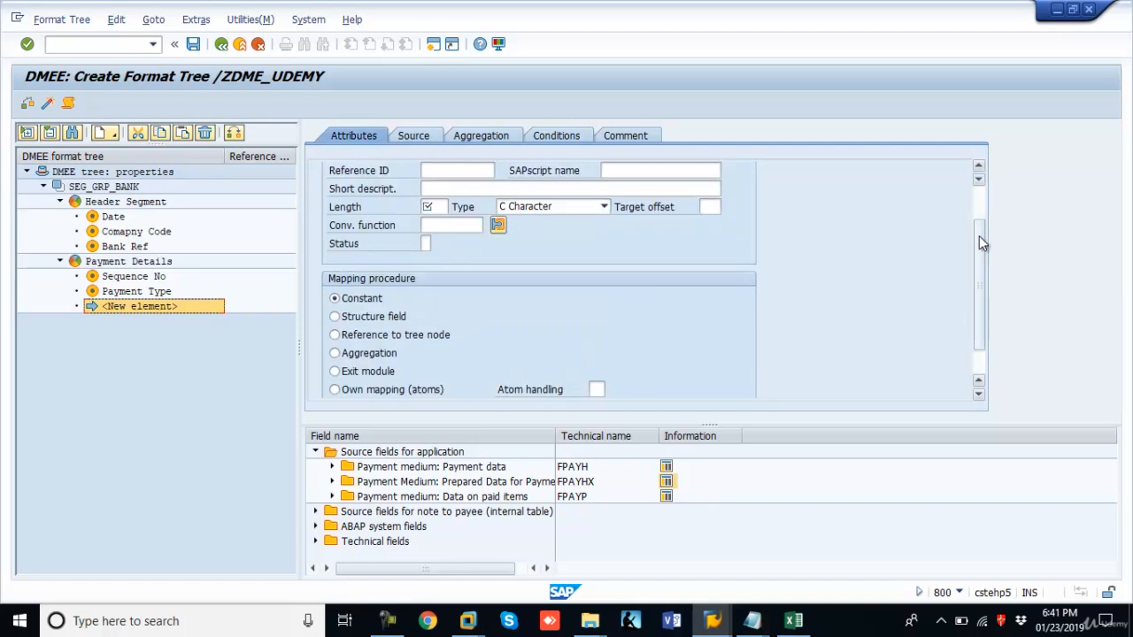
drag(979, 246, 977, 184)
triple_click(525, 207)
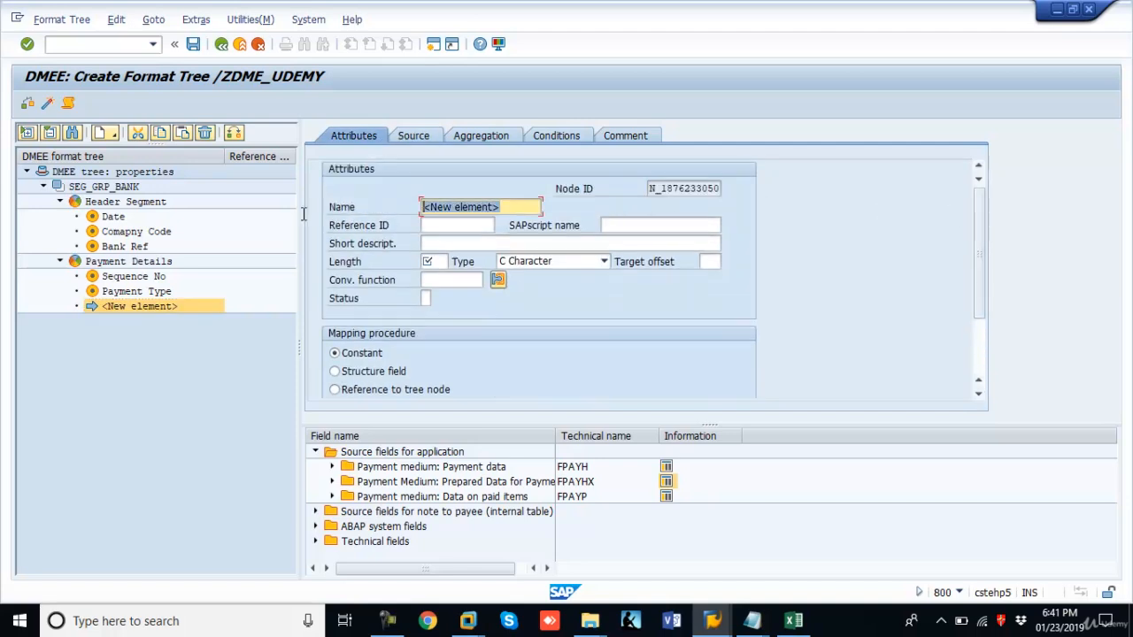
text(House Bank)
click(460, 246)
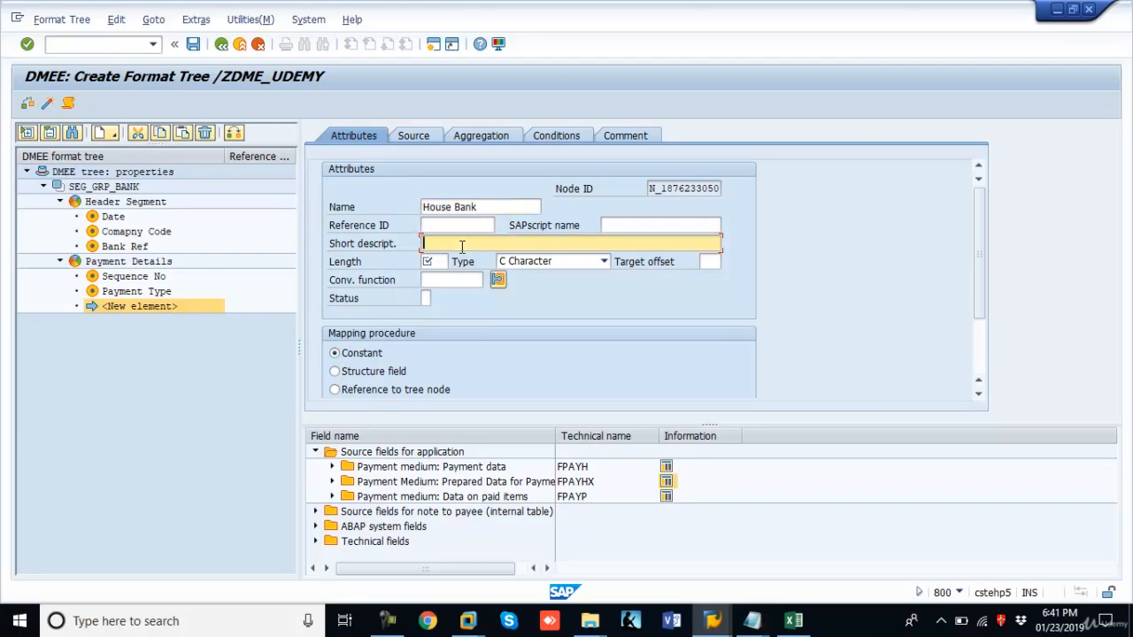
key(ctrl+v)
Set House Bank's length to 15 as given in the Excel specification and its mapping procedure to Structure field.
click(439, 260)
key(alt+Tab)
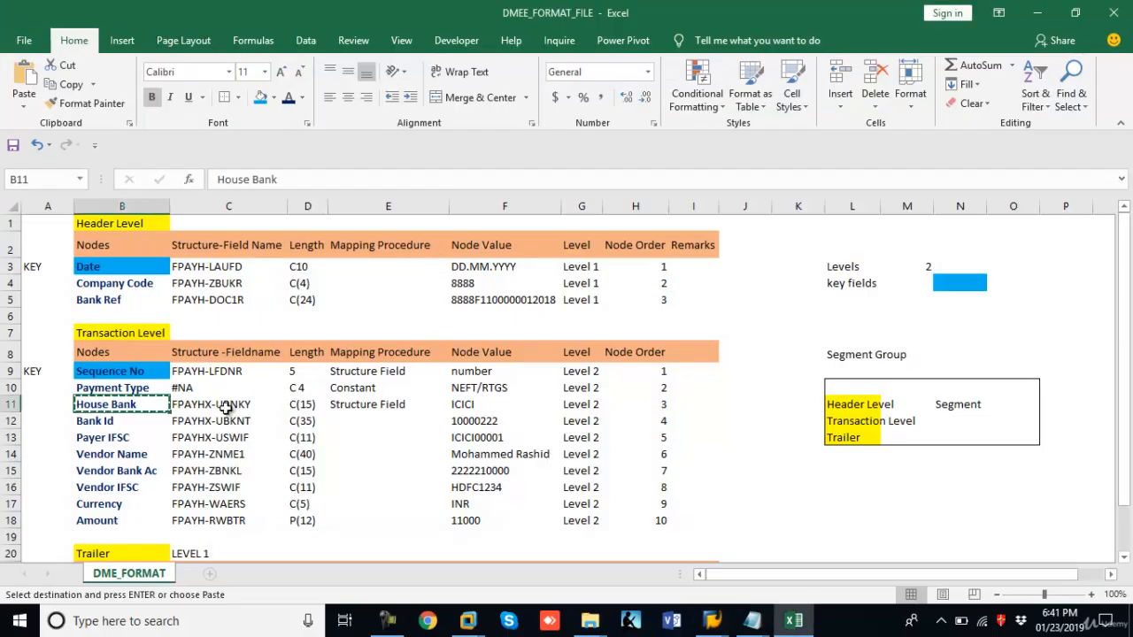
key(alt+Tab)
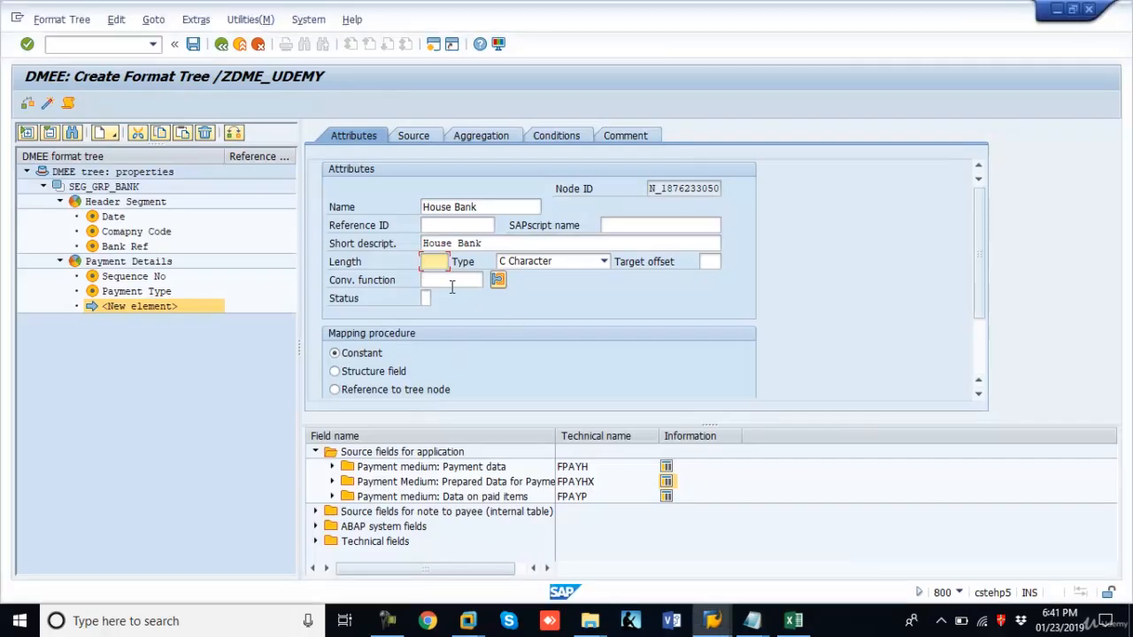
text(15)
click(334, 371)
Copy House Bank's structure-field name FPAYHX-UBNKY from the Excel specification for its source mapping.
click(413, 135)
key(alt+Tab)
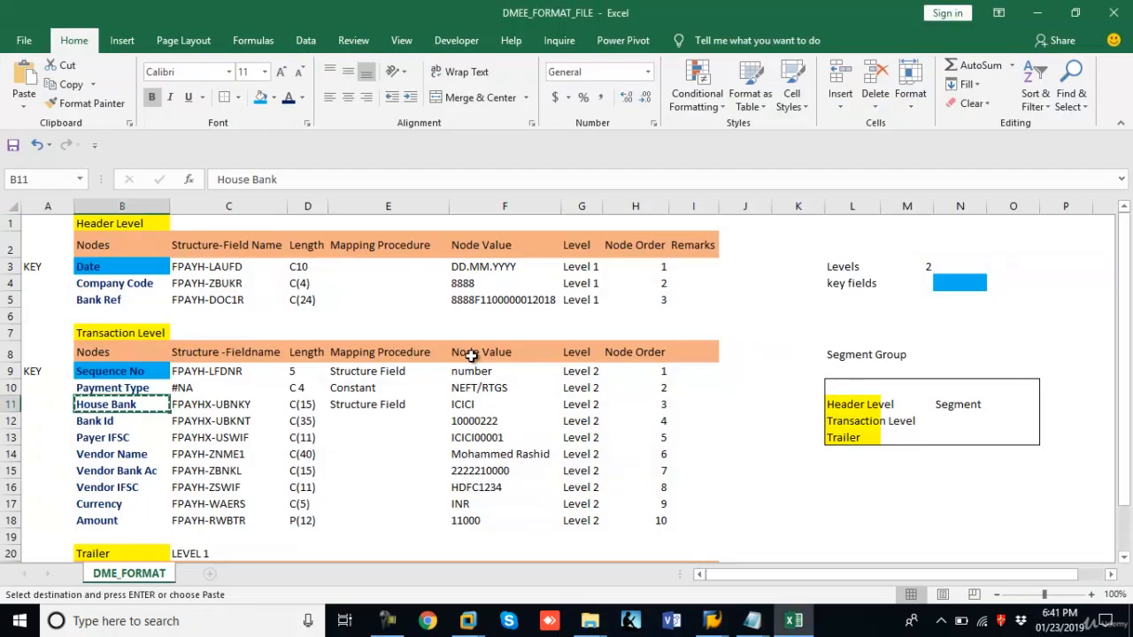
click(248, 400)
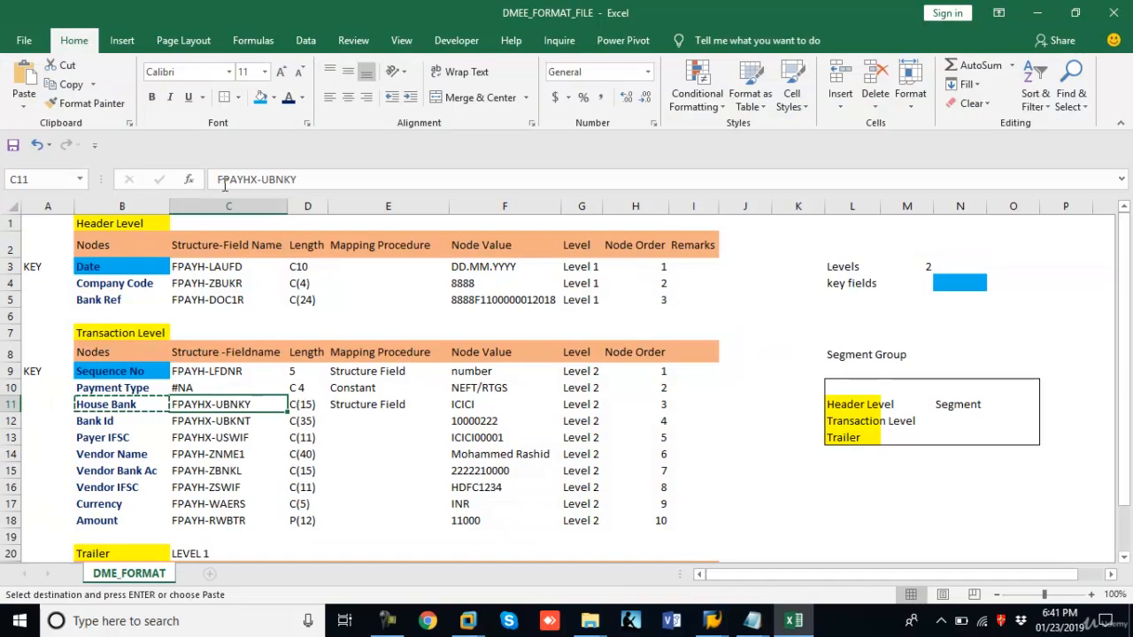
drag(220, 180, 354, 181)
key(ctrl+c)
key(alt+Tab)
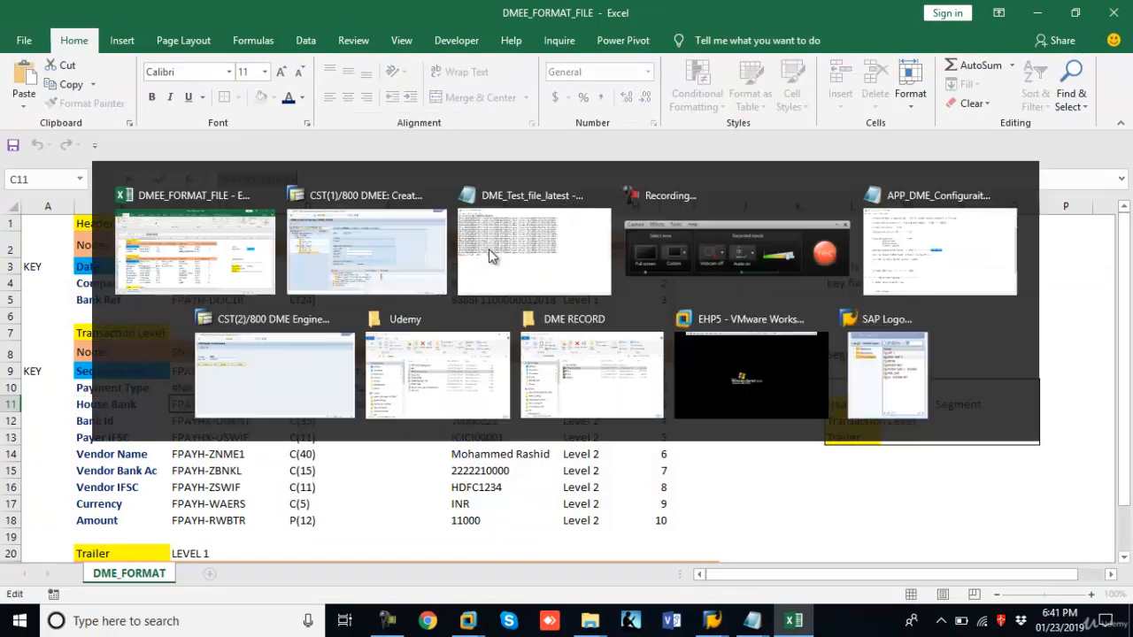
In the SAP format tree, map House Bank's source to structure FPAYHX and field name UBNKY.
click(493, 299)
key(ctrl+v)
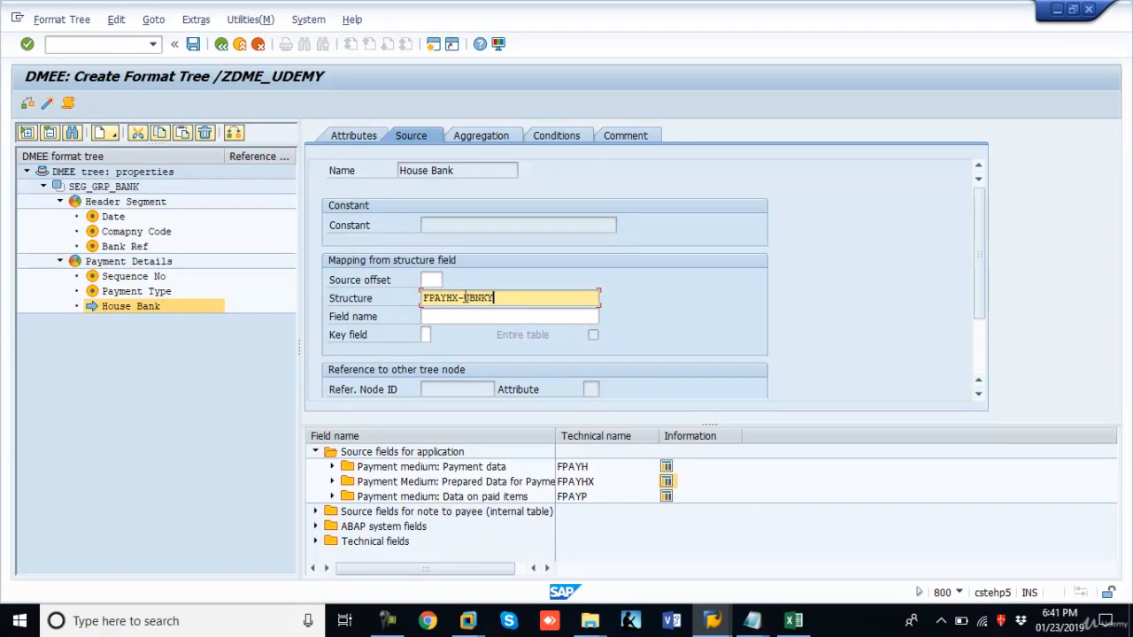
drag(465, 298, 526, 299)
click(478, 318)
key(ctrl+v)
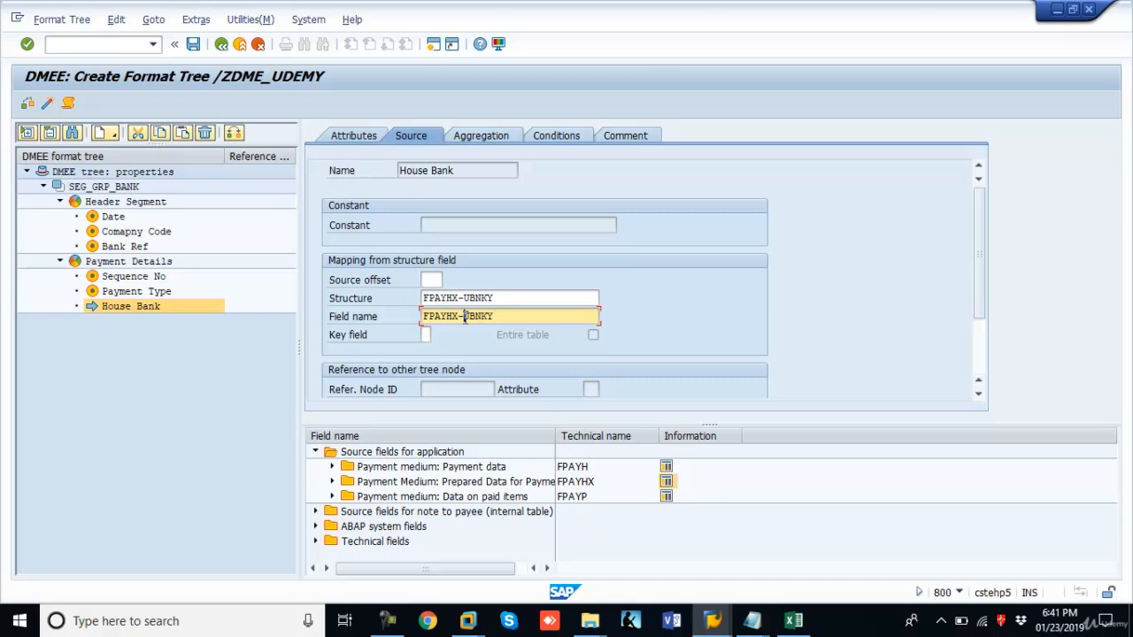
click(465, 318)
key(BackSpace)
key(BackSpace)
key(BackSpace)
key(BackSpace)
key(BackSpace)
key(BackSpace)
key(BackSpace)
click(502, 299)
key(BackSpace)
key(BackSpace)
key(BackSpace)
key(BackSpace)
key(BackSpace)
key(BackSpace)
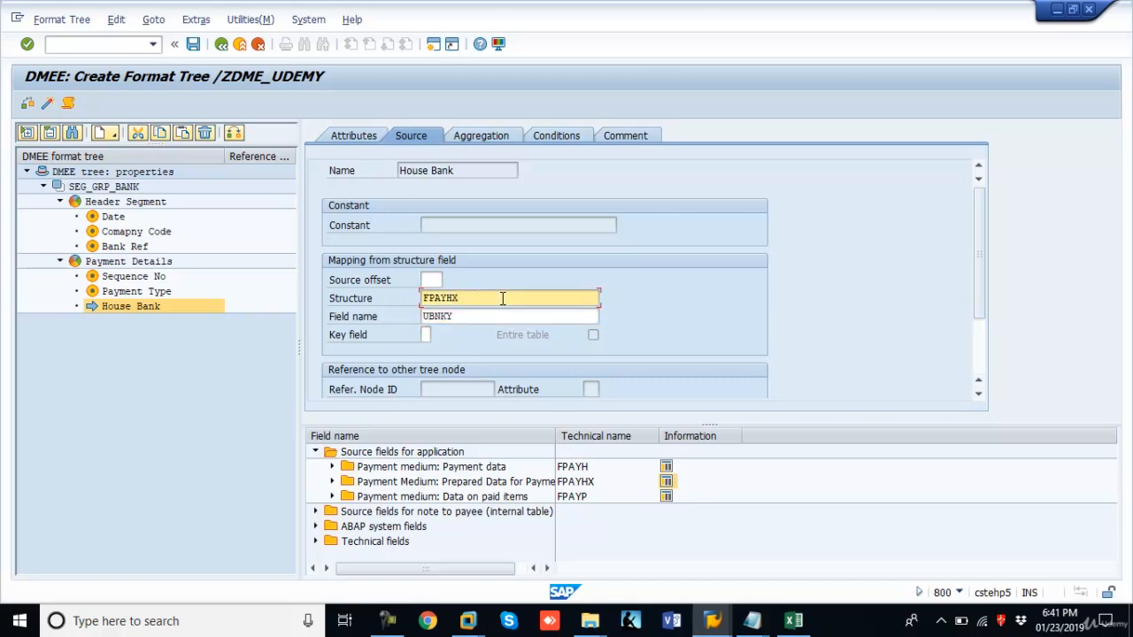
key(shift+Tab)
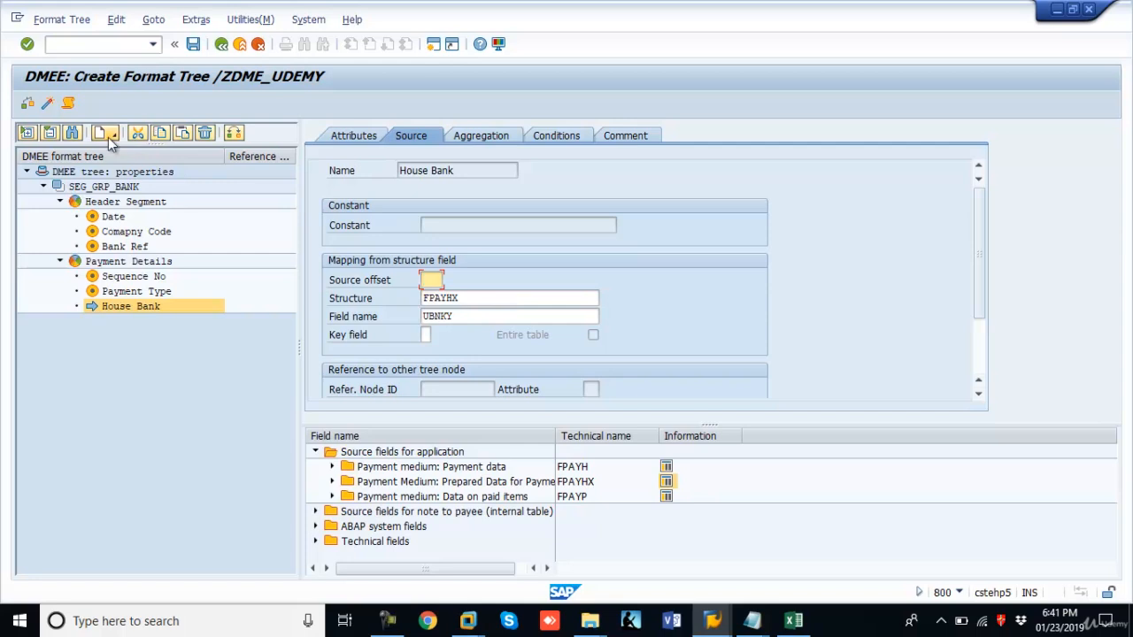
Check the format tree for consistency and create a new element after House Bank.
click(26, 104)
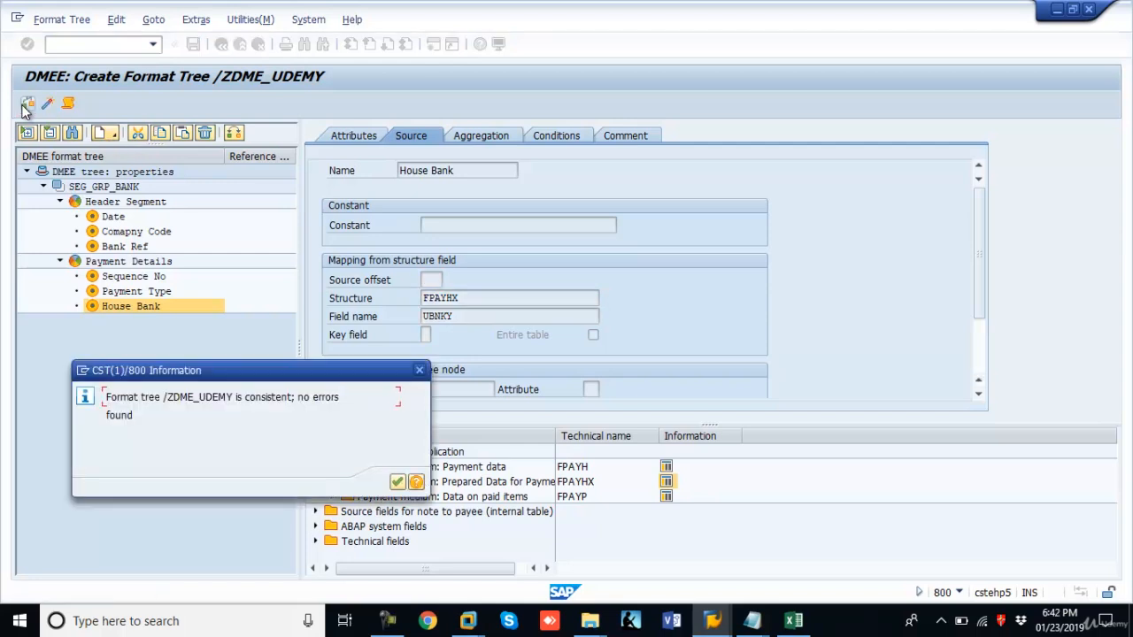
key(Return)
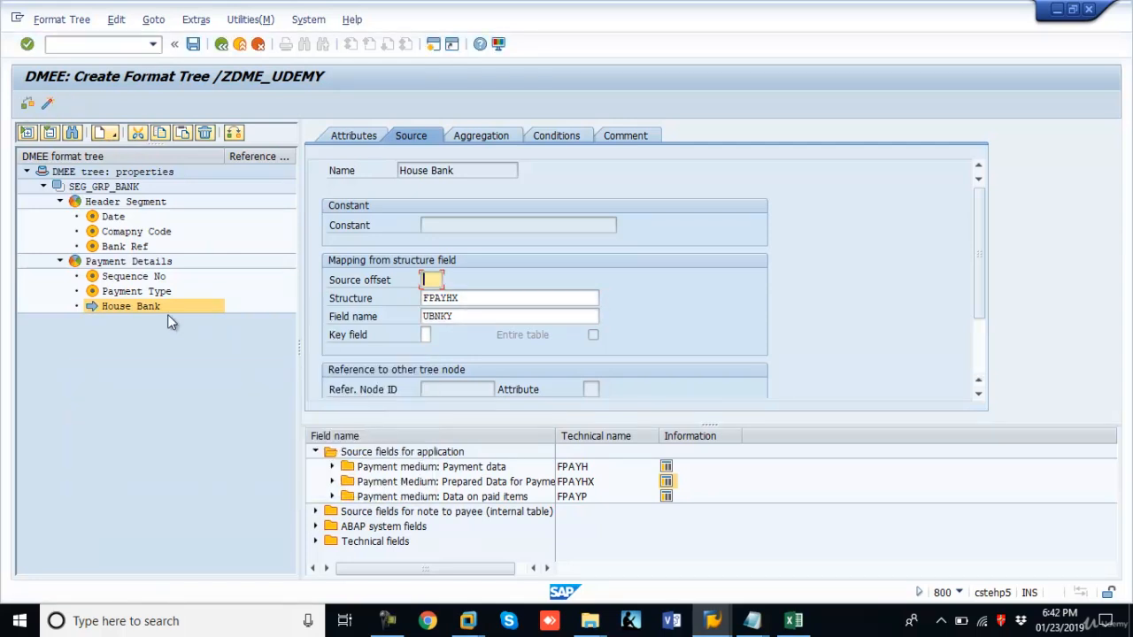
right_click(136, 310)
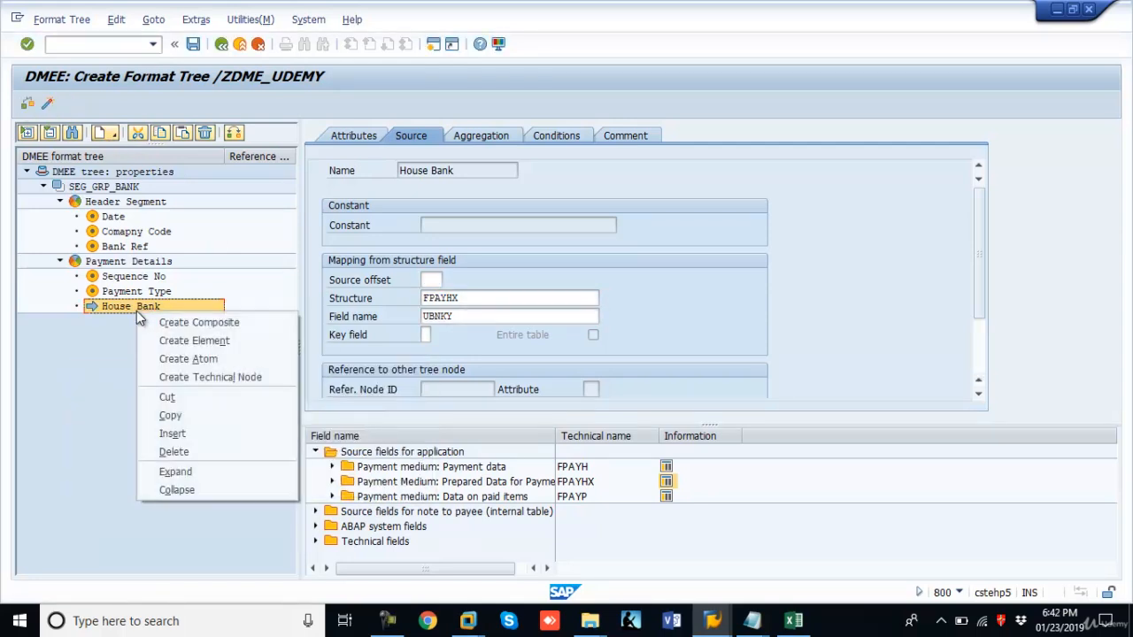
click(177, 340)
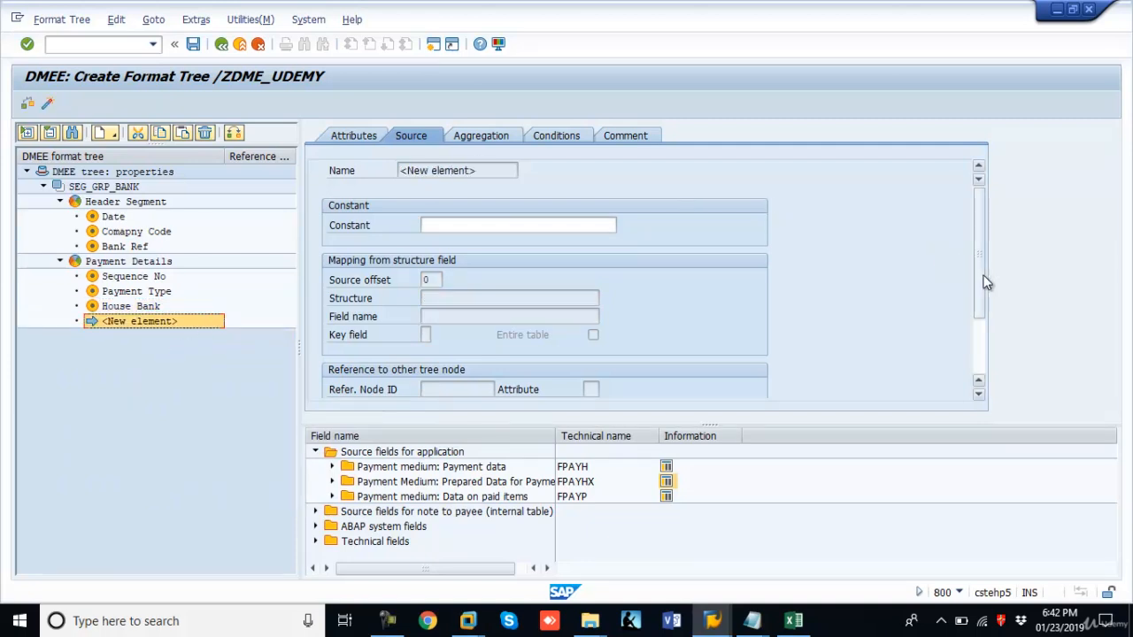
click(368, 146)
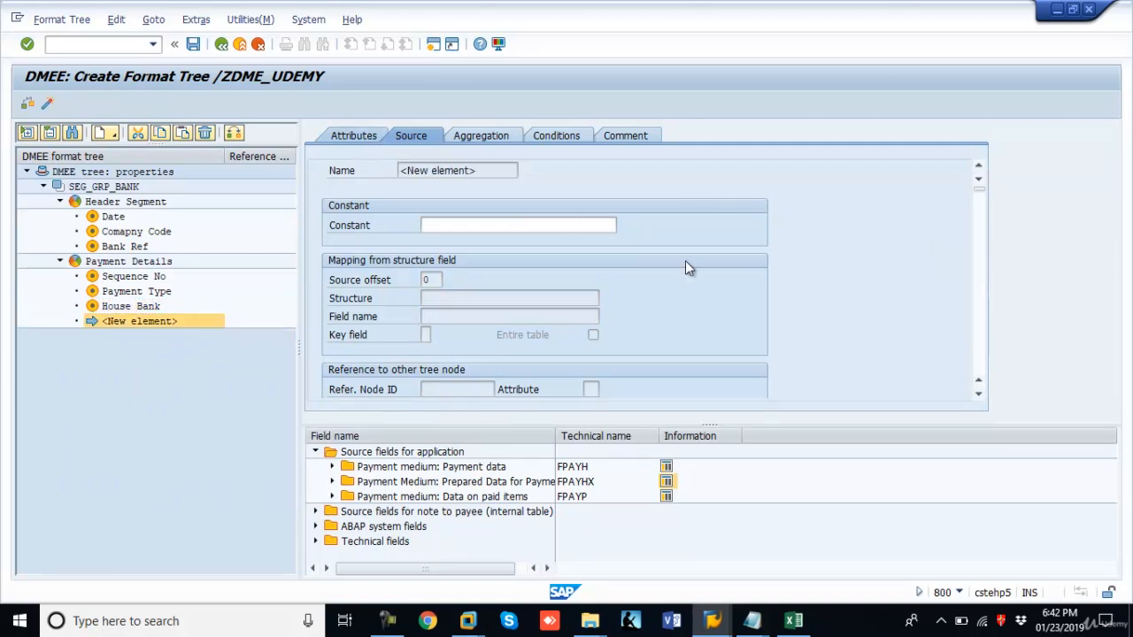
key(alt+Tab)
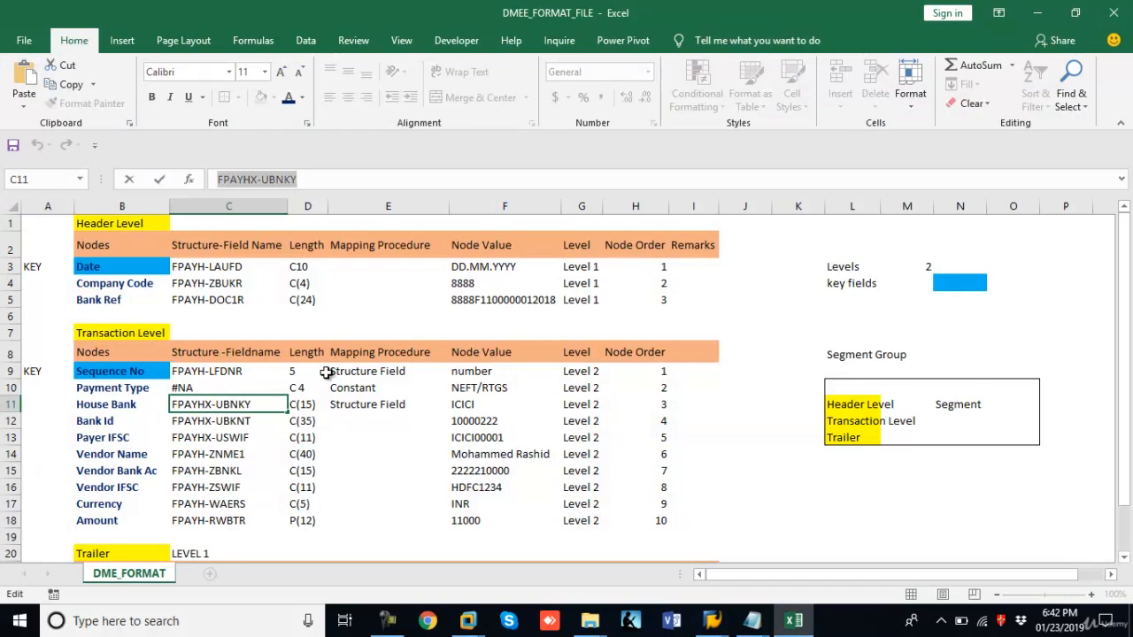
key(Left)
click(159, 421)
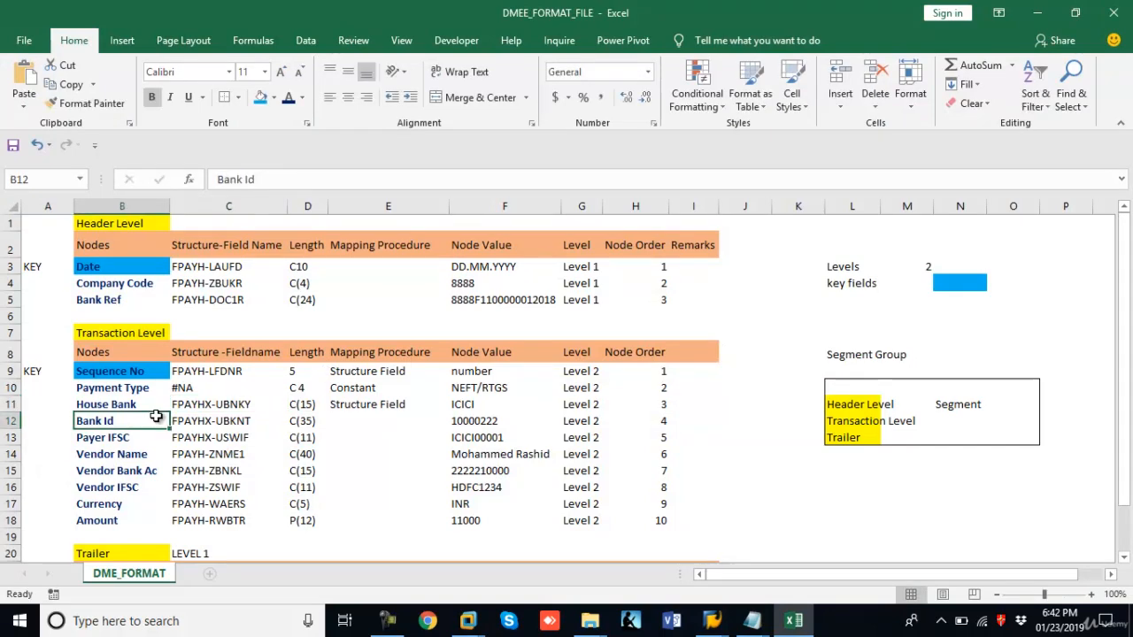
key(ctrl+c)
key(alt+Tab)
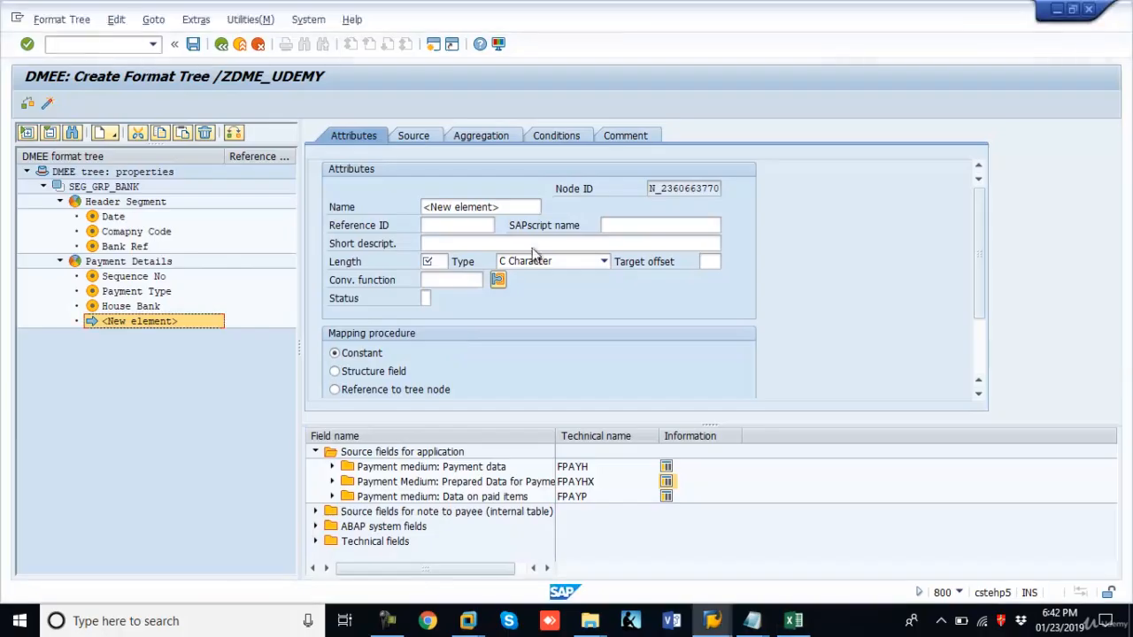
click(518, 206)
key(ctrl+a)
key(ctrl+v)
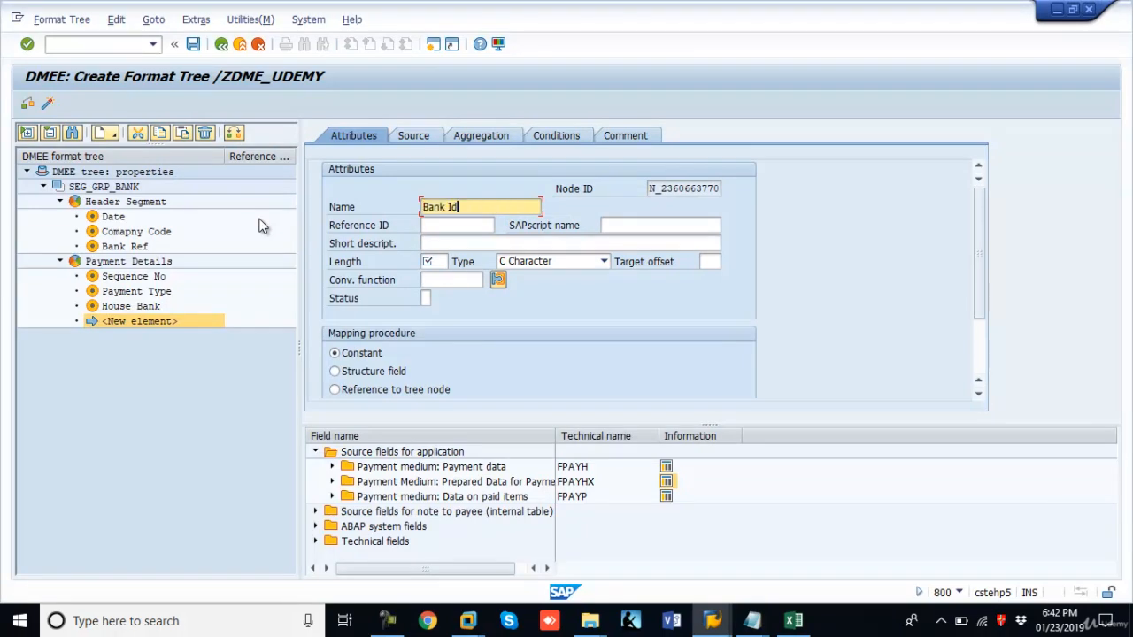
key(BackSpace)
key(BackSpace)
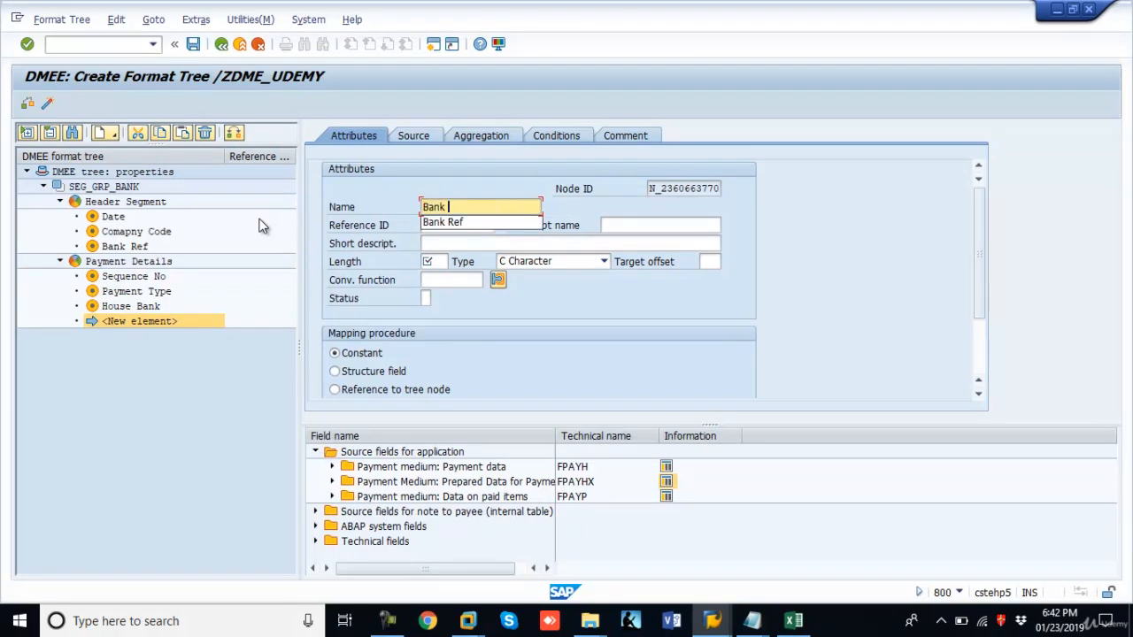
key(BackSpace)
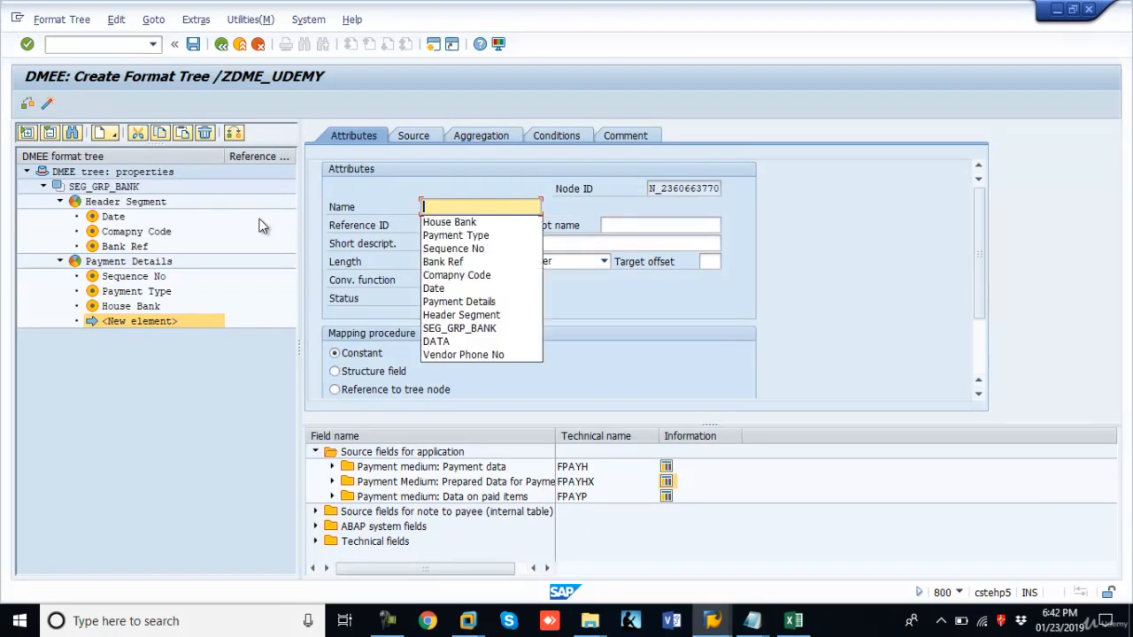
Enter "Paymer Bank A/c" as the new element's name and short description.
text(Paymer Bank A/c)
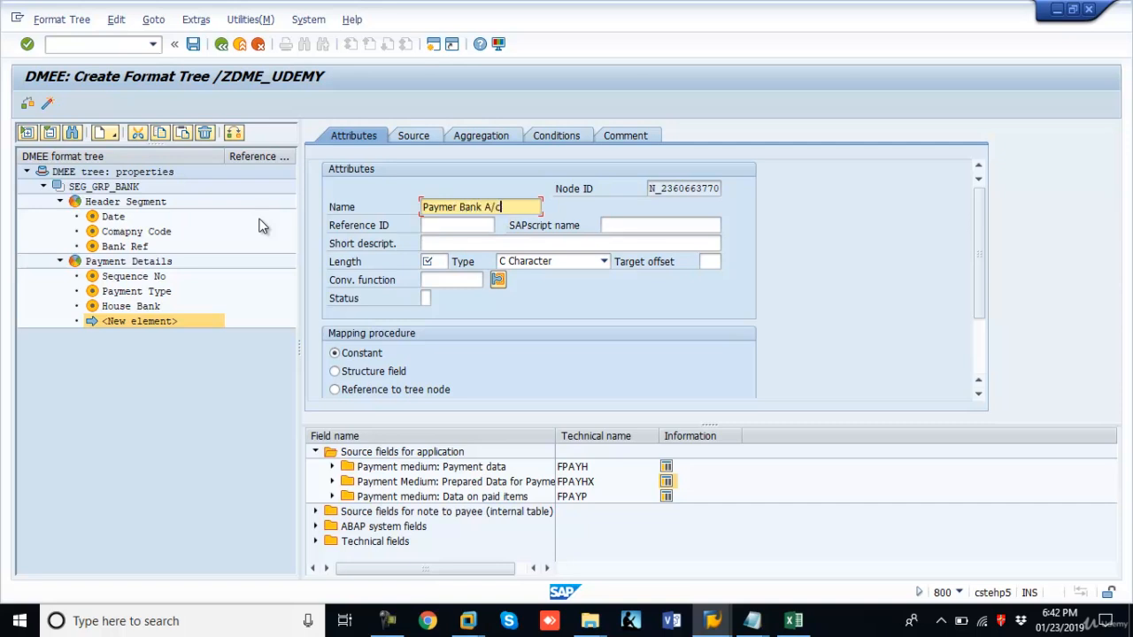
key(shift+Left)
key(shift+Left)
key(shift+Left)
key(shift+Left)
key(shift+Left)
key(shift+Left)
key(shift+Left)
key(shift+Left)
key(shift+Left)
key(shift+Left)
key(shift+Left)
key(shift+Left)
key(shift+Left)
key(shift+Left)
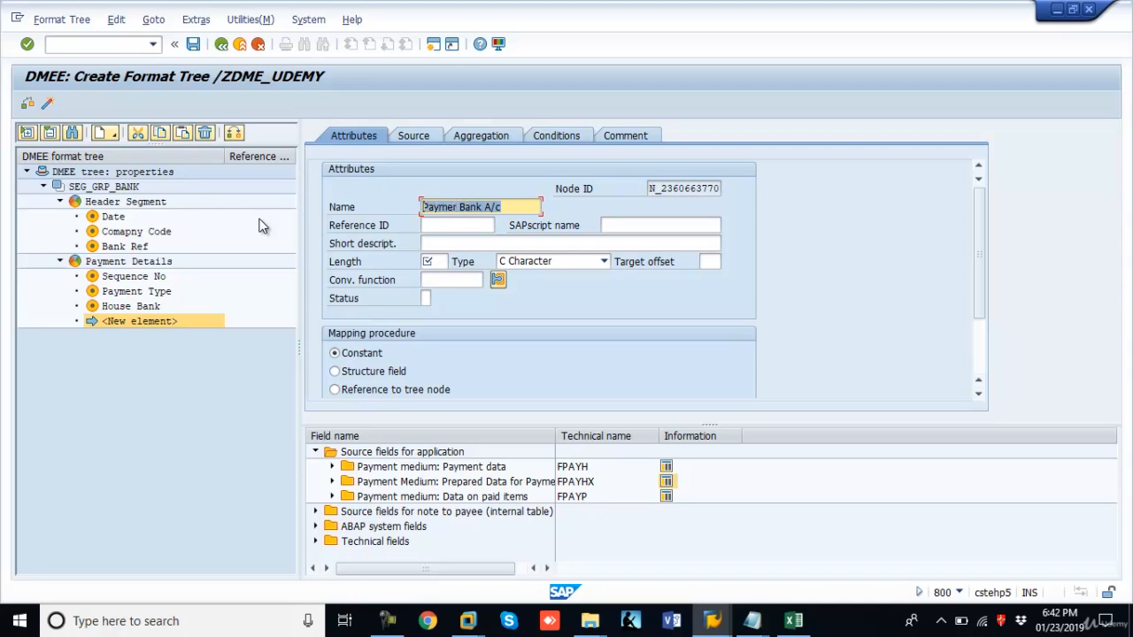
key(ctrl+c)
click(505, 244)
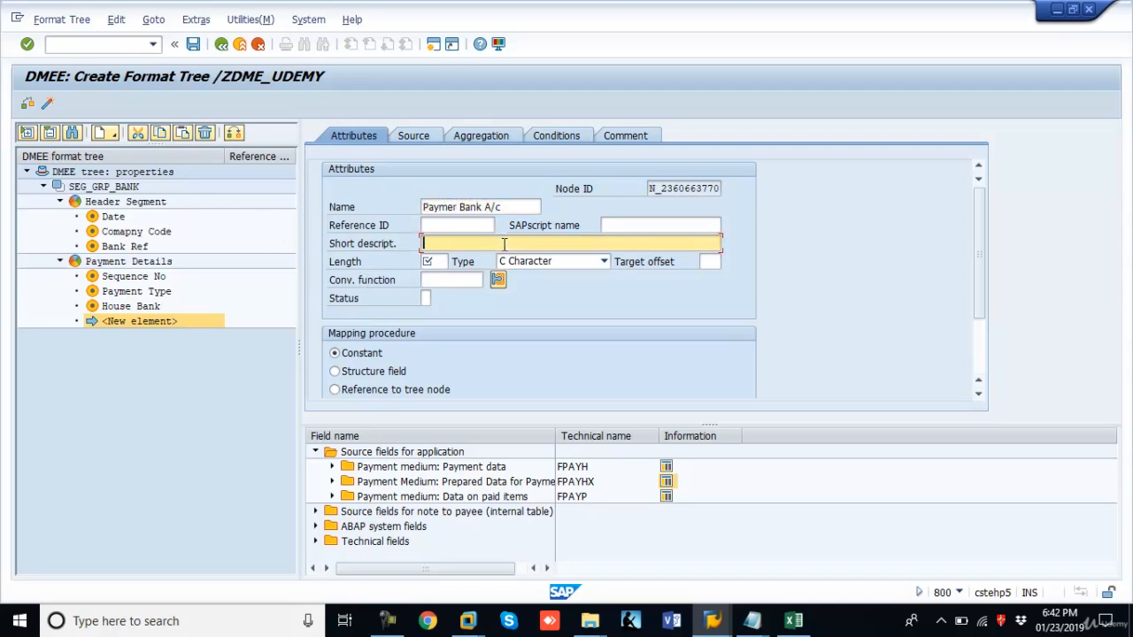
key(ctrl+v)
Set Paymer Bank A/c's length to 18 and its mapping procedure to Structure field.
click(433, 261)
key(alt+Tab)
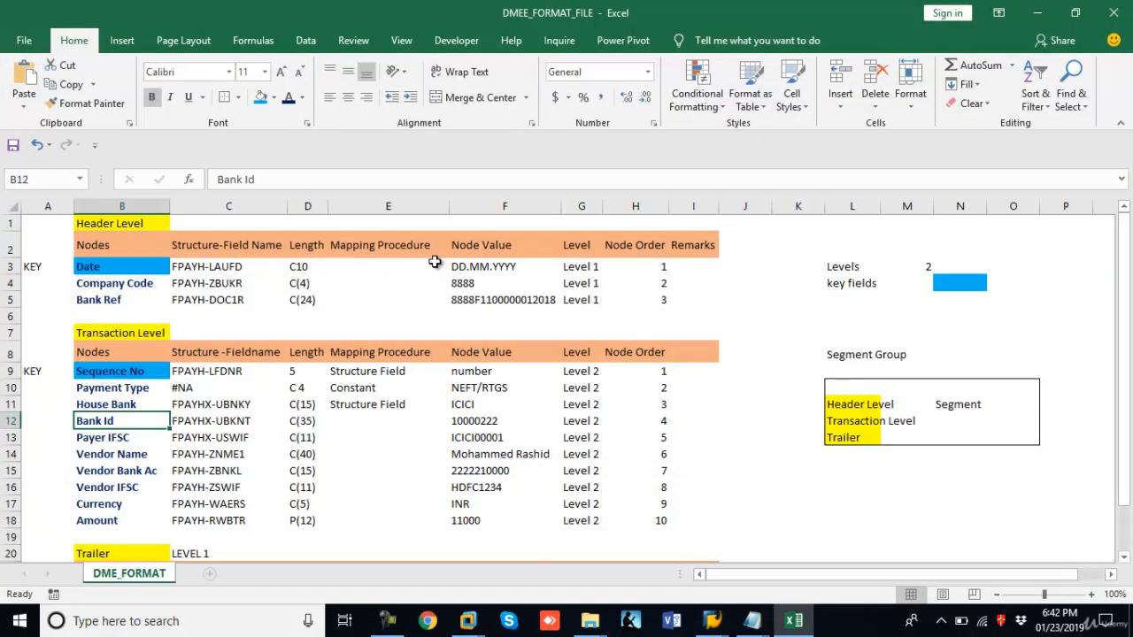
key(alt+Tab)
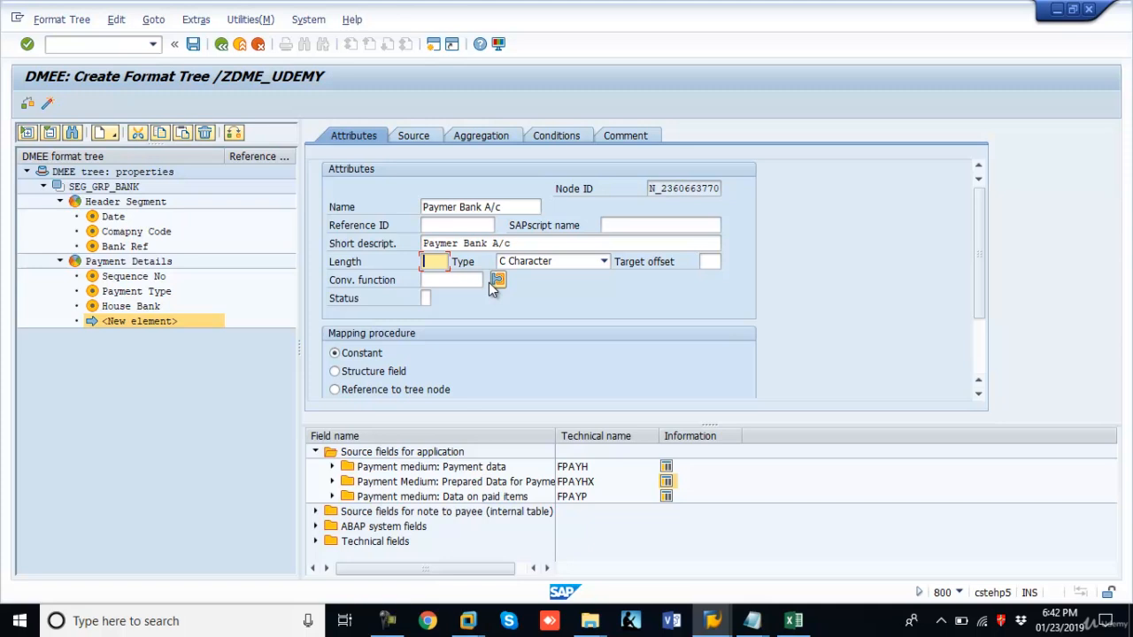
text(18)
click(376, 372)
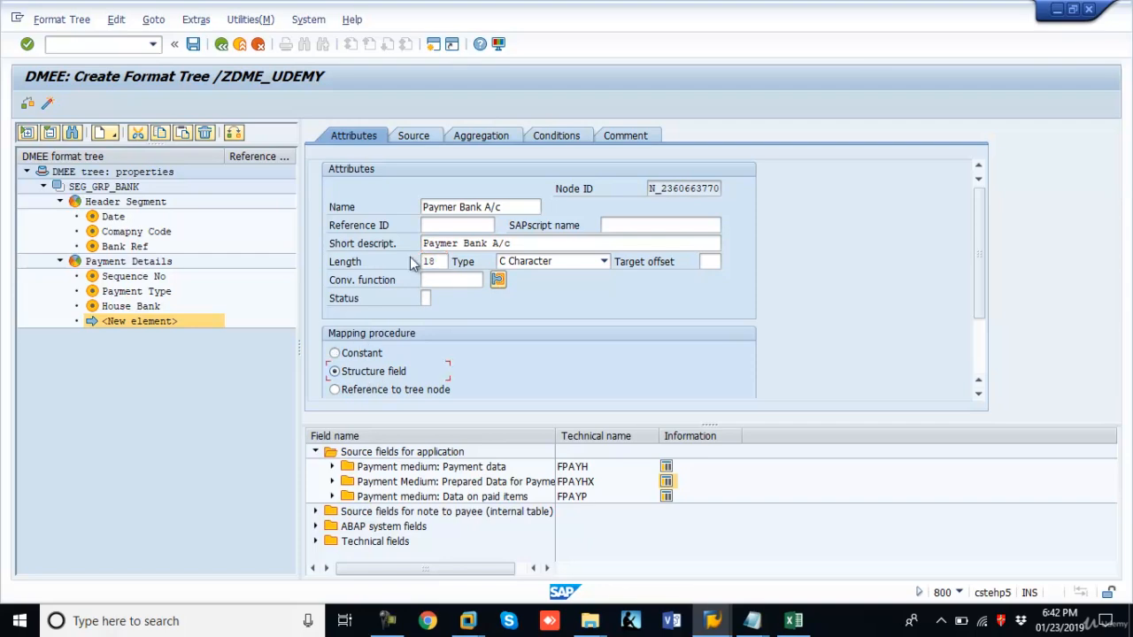
Copy the Bank Id row's structure-field name FPAYHX-UBKNT from the Excel specification for Paymer Bank A/c's source mapping.
click(415, 140)
key(alt+Tab)
click(250, 420)
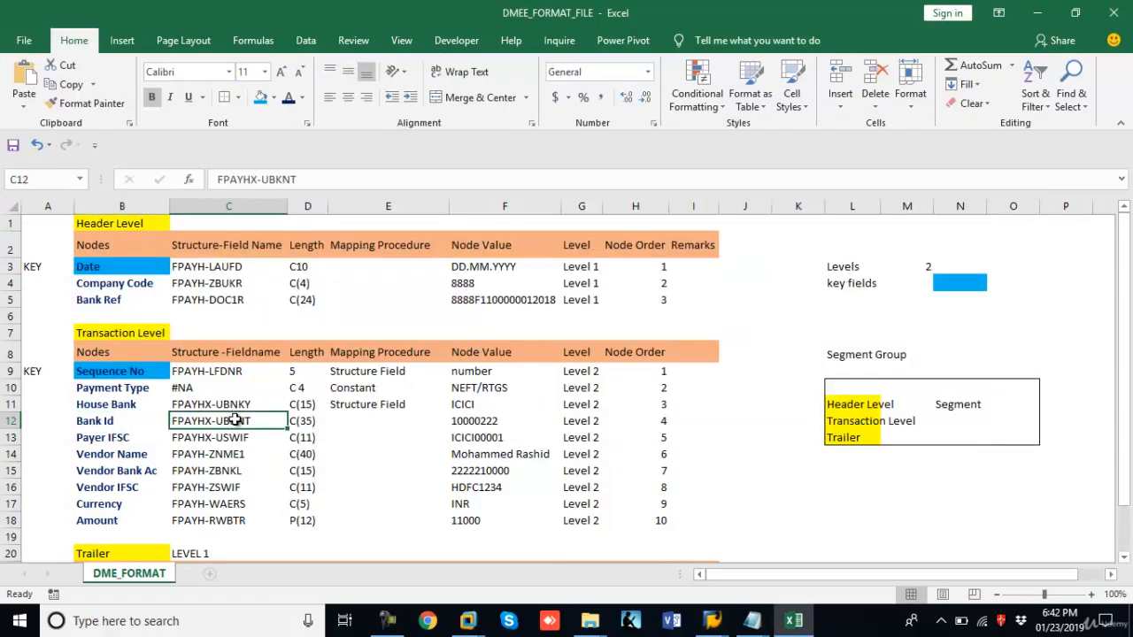
key(ctrl+c)
key(alt+Tab)
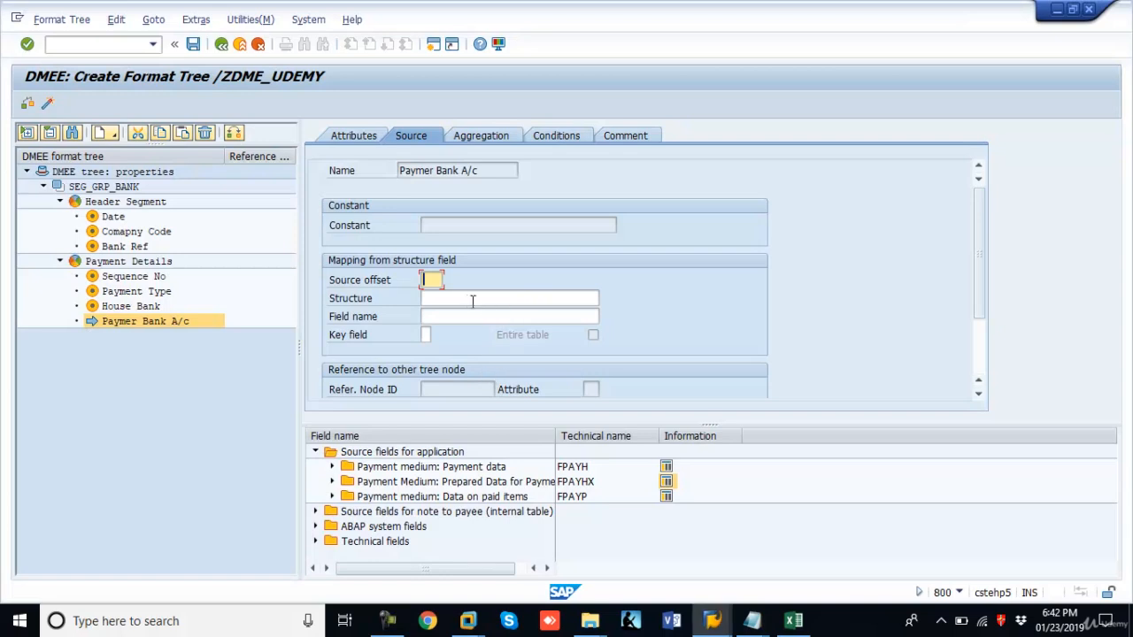
Map Paymer Bank A/c's source to structure FPAYHX and field name UBKNT.
click(469, 299)
key(ctrl+v)
click(466, 315)
key(ctrl+v)
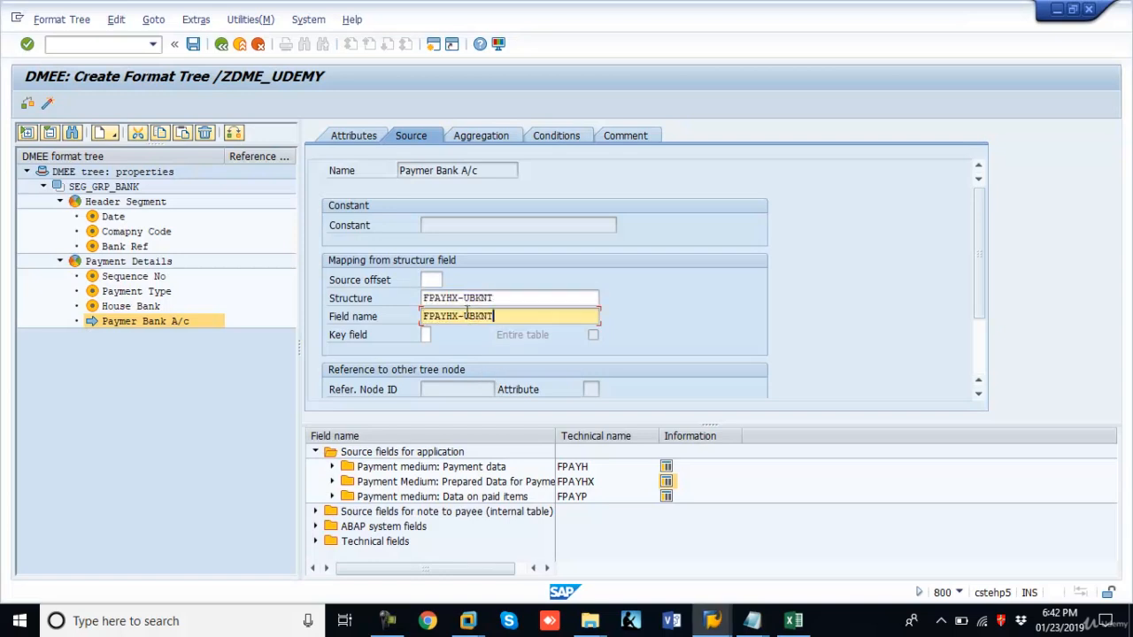
click(499, 301)
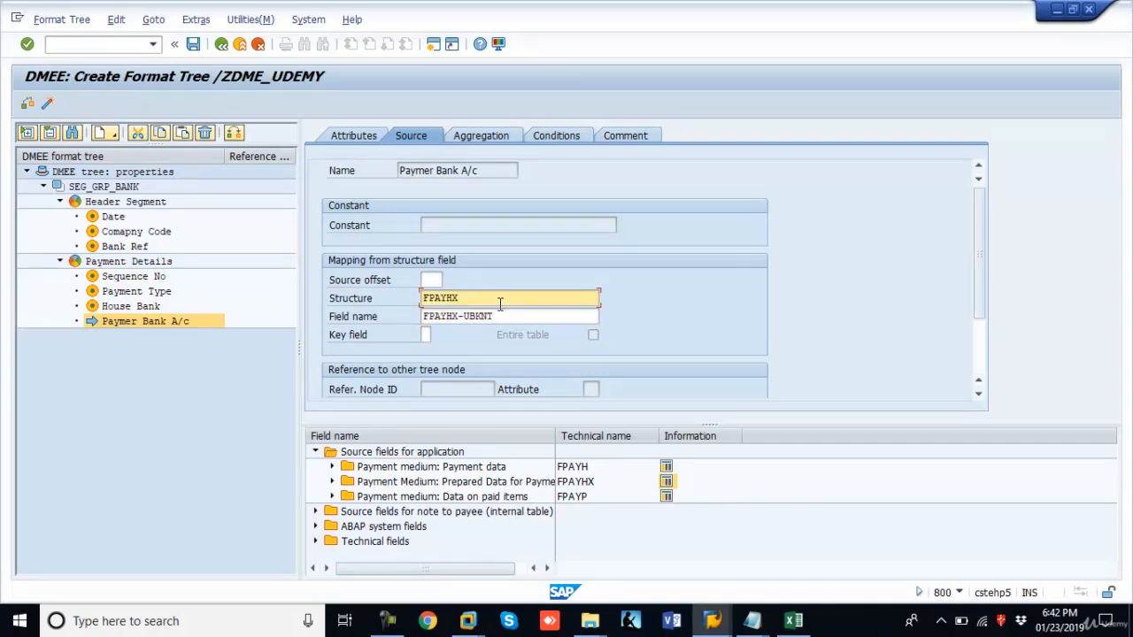
key(Down)
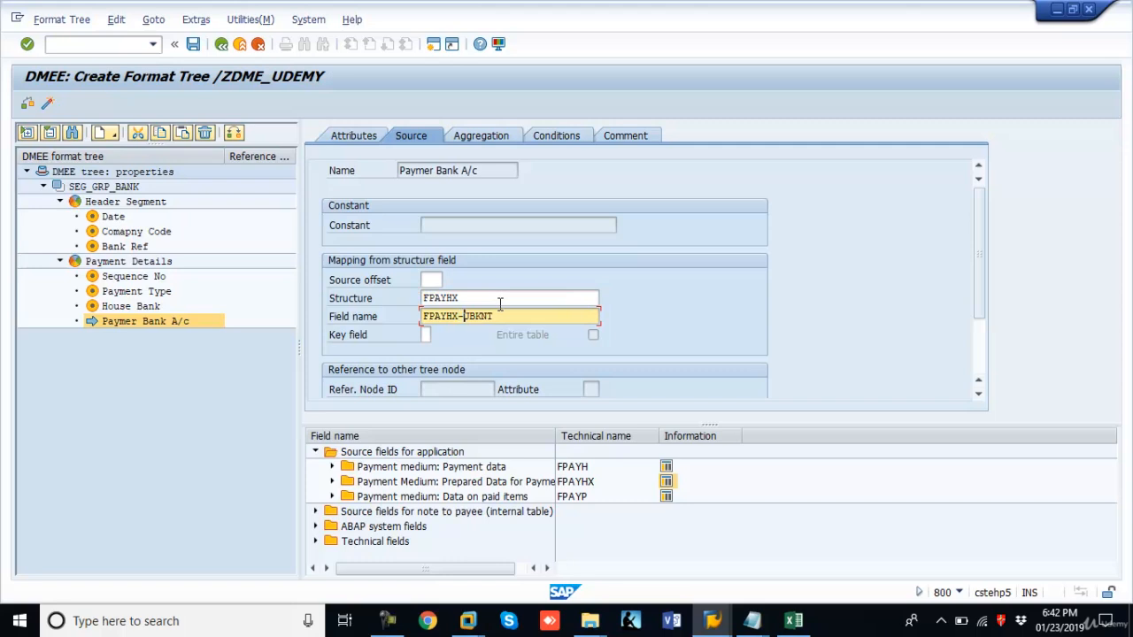
key(BackSpace)
key(BackSpace)
key(BackSpace)
key(BackSpace)
key(BackSpace)
key(BackSpace)
Create a new element after Paymer Bank A/c and copy "Payer IFSC" from the Excel specification for it.
right_click(137, 323)
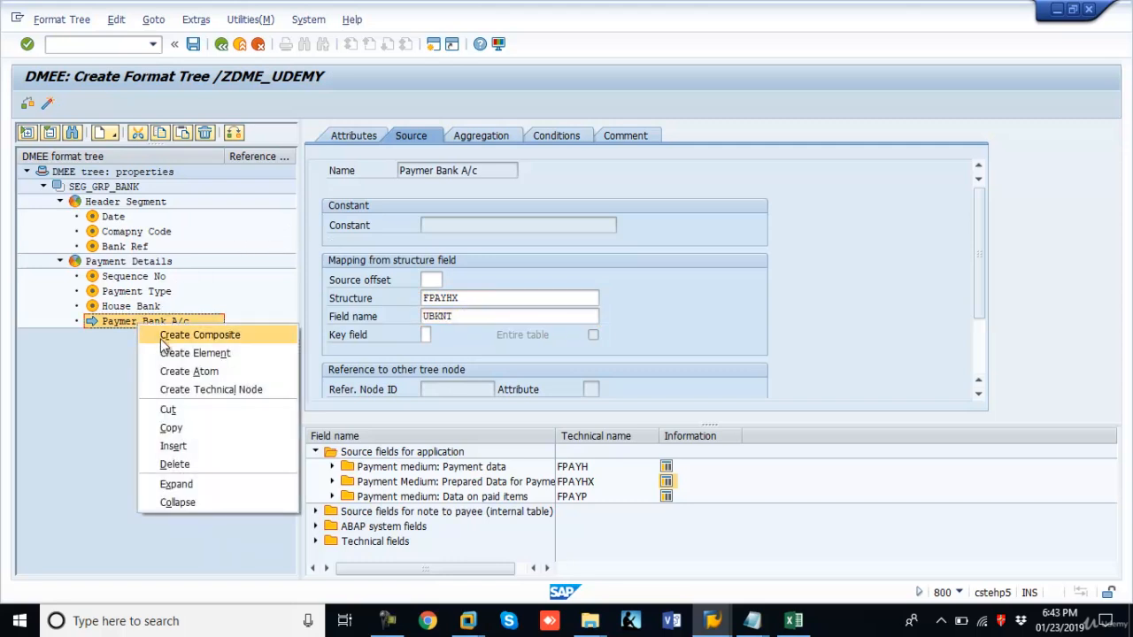
click(166, 351)
key(alt+Tab)
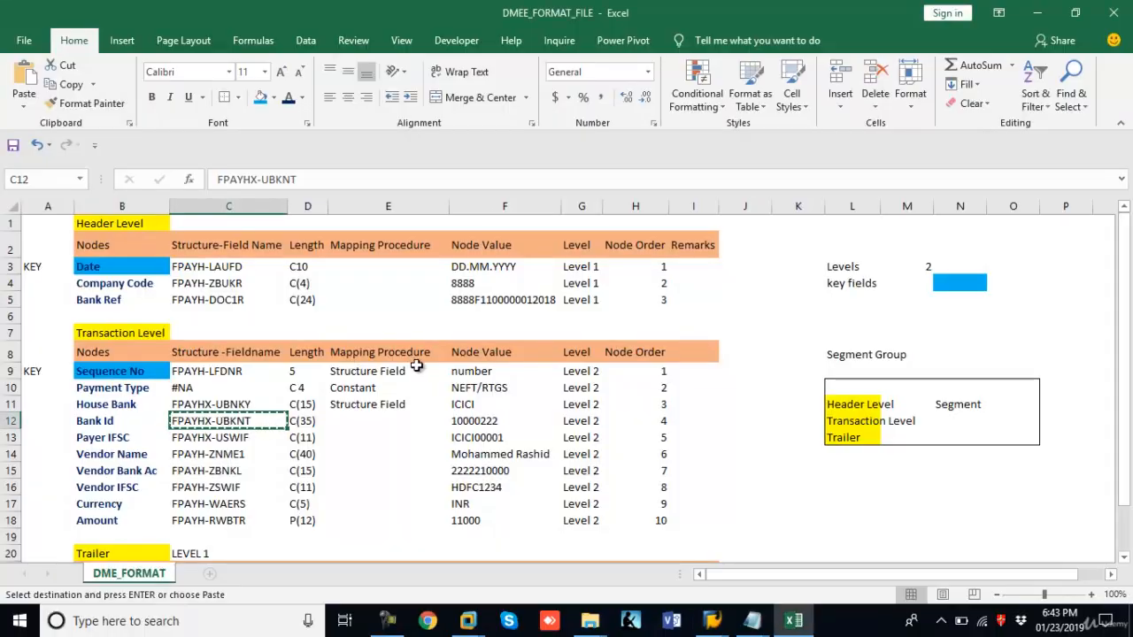
key(Left)
key(Down)
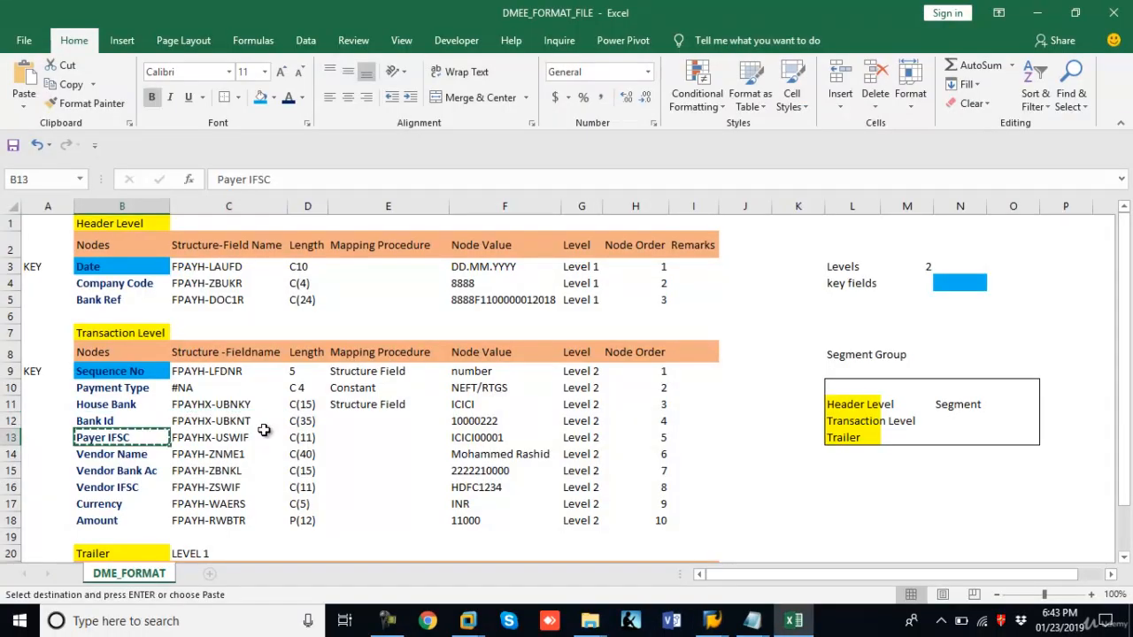
key(alt+Tab)
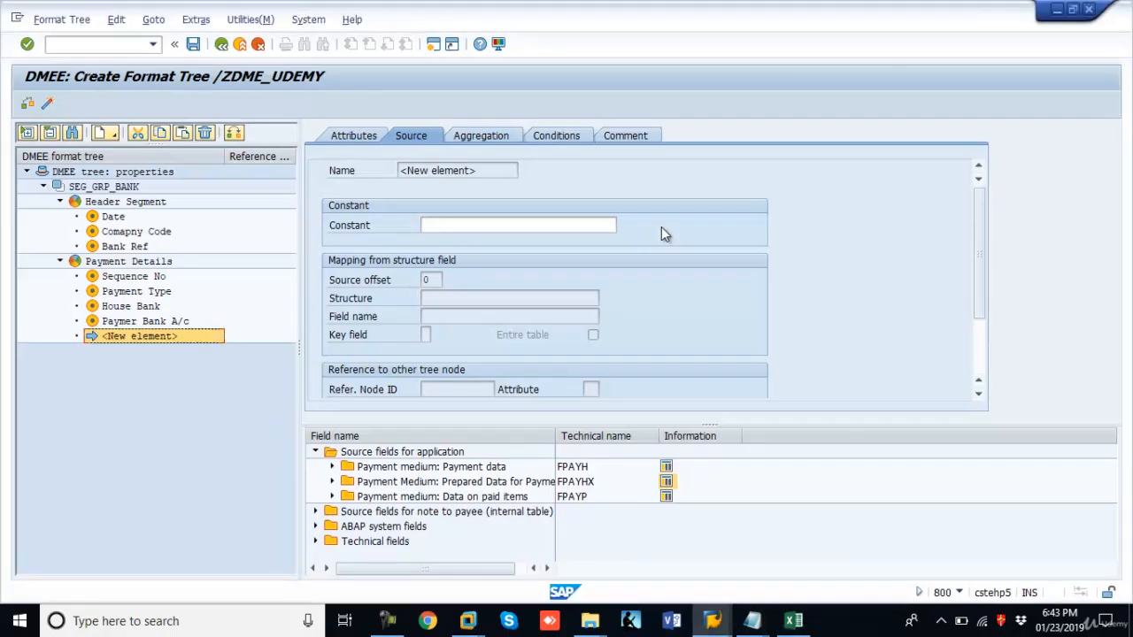
Enter "Payer IFSC" as the new element's name and short description.
click(346, 138)
drag(521, 206, 341, 204)
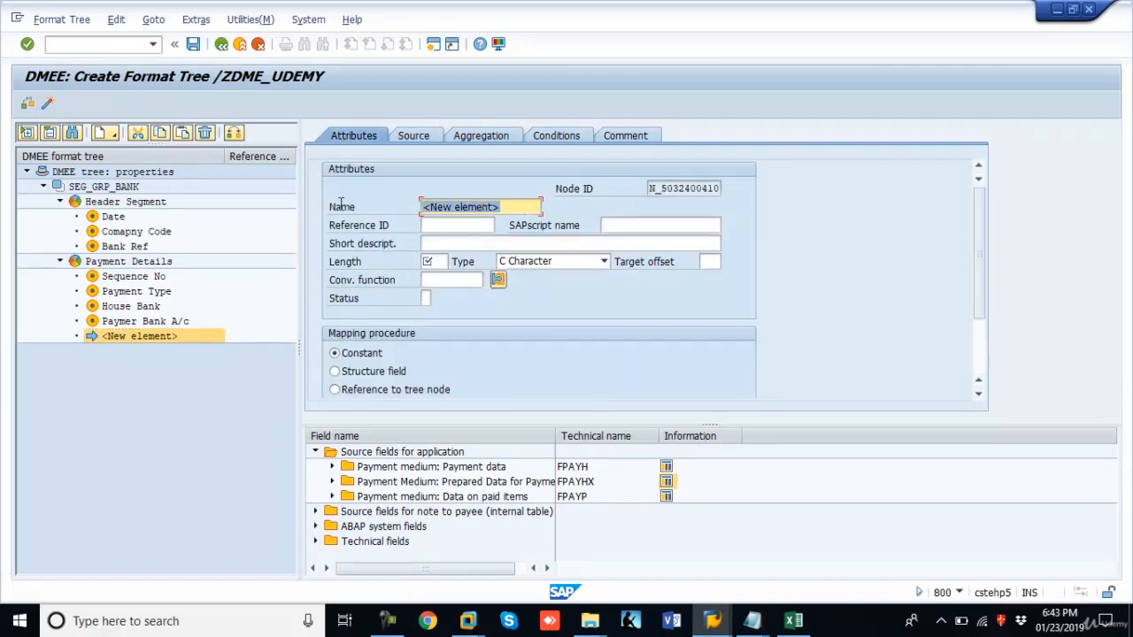
key(ctrl+v)
click(449, 245)
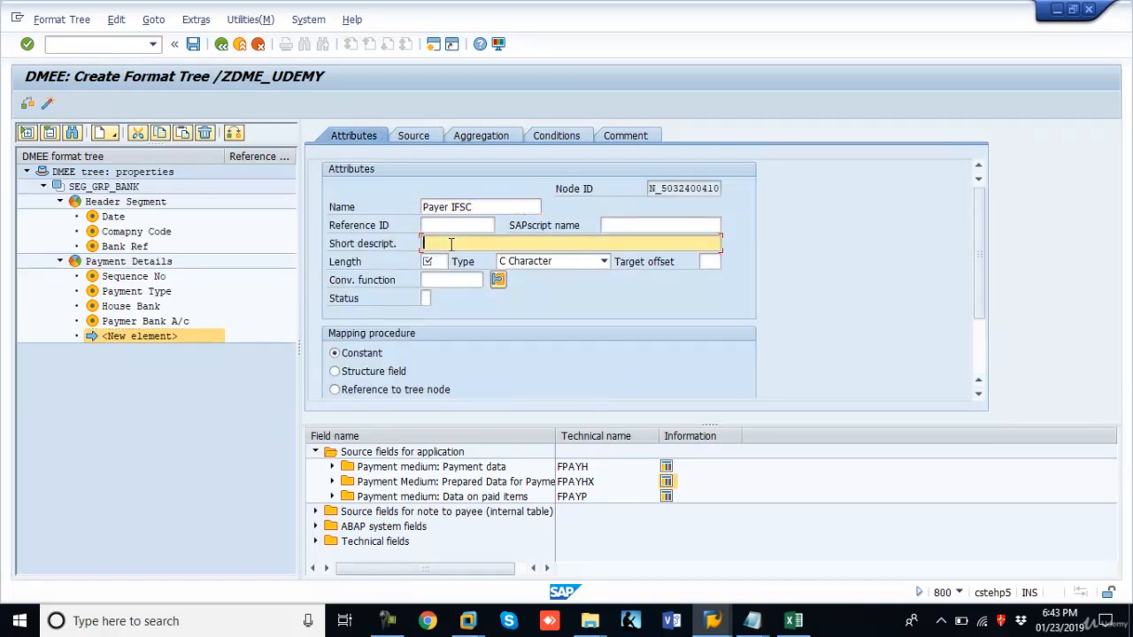
key(ctrl+v)
Set Payer IFSC's length to 11 per the Excel specification and its mapping procedure to Structure field.
key(Tab)
key(alt+Tab)
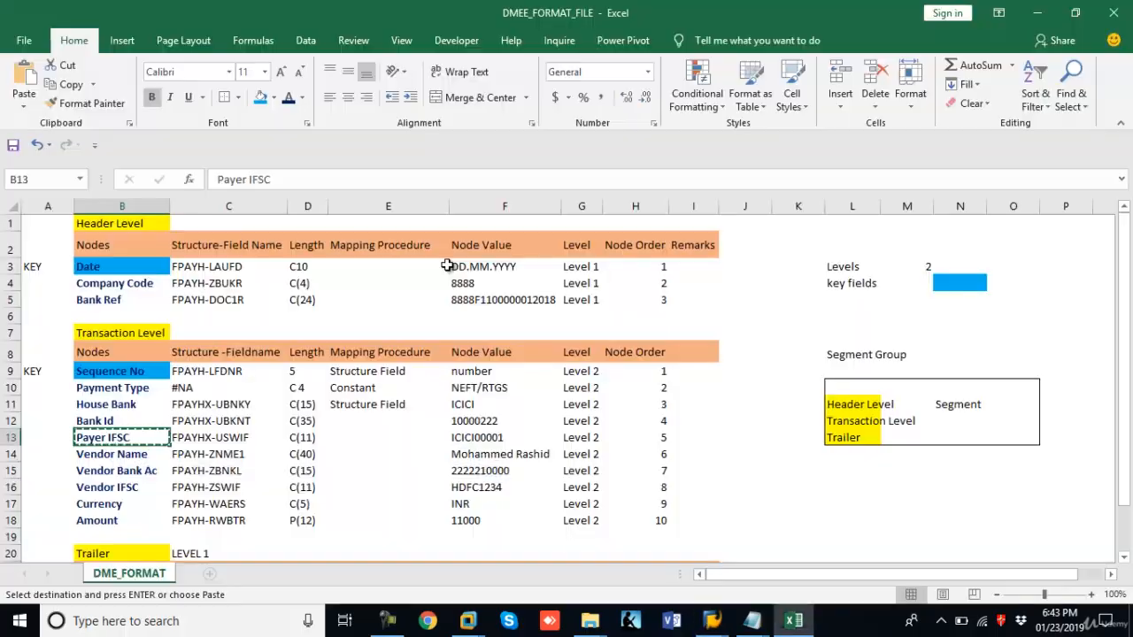
key(alt+Tab)
text(11)
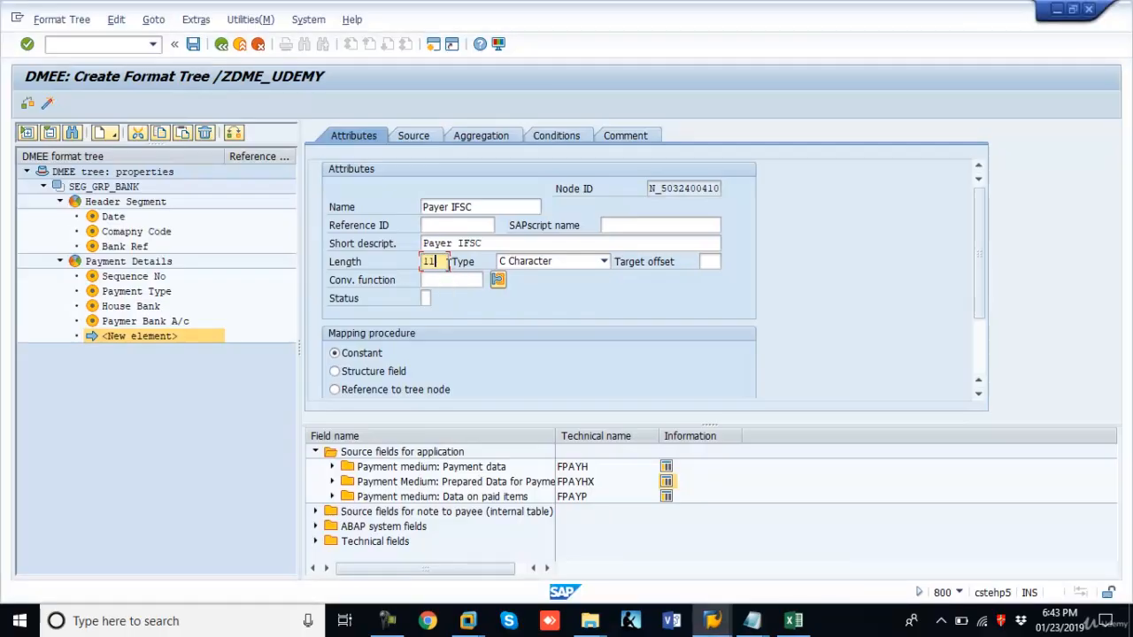
key(alt+Tab)
click(310, 443)
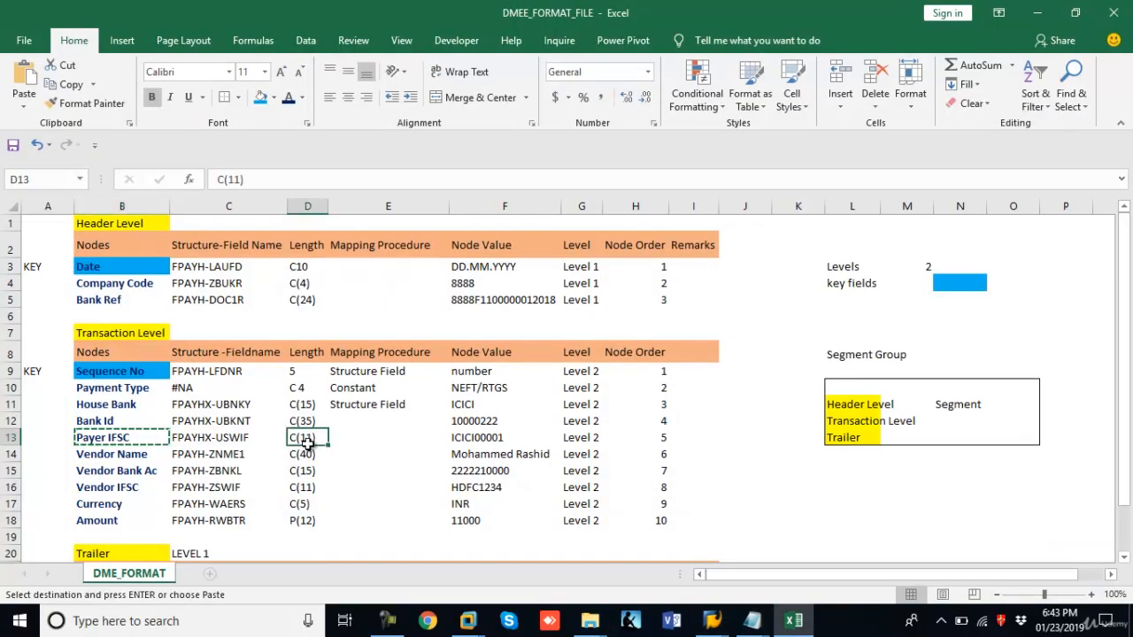
key(alt+Tab)
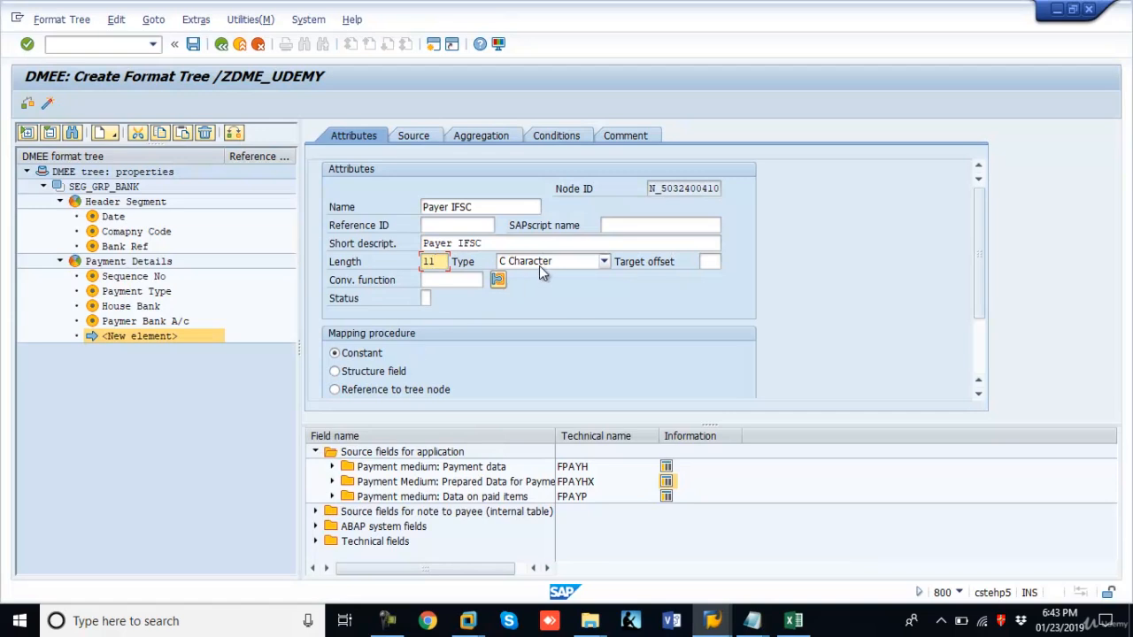
click(334, 371)
Copy the Payer IFSC row's structure-field name FPAYHX-USWIF from the Excel specification for the element's source mapping.
click(413, 136)
key(alt+Tab)
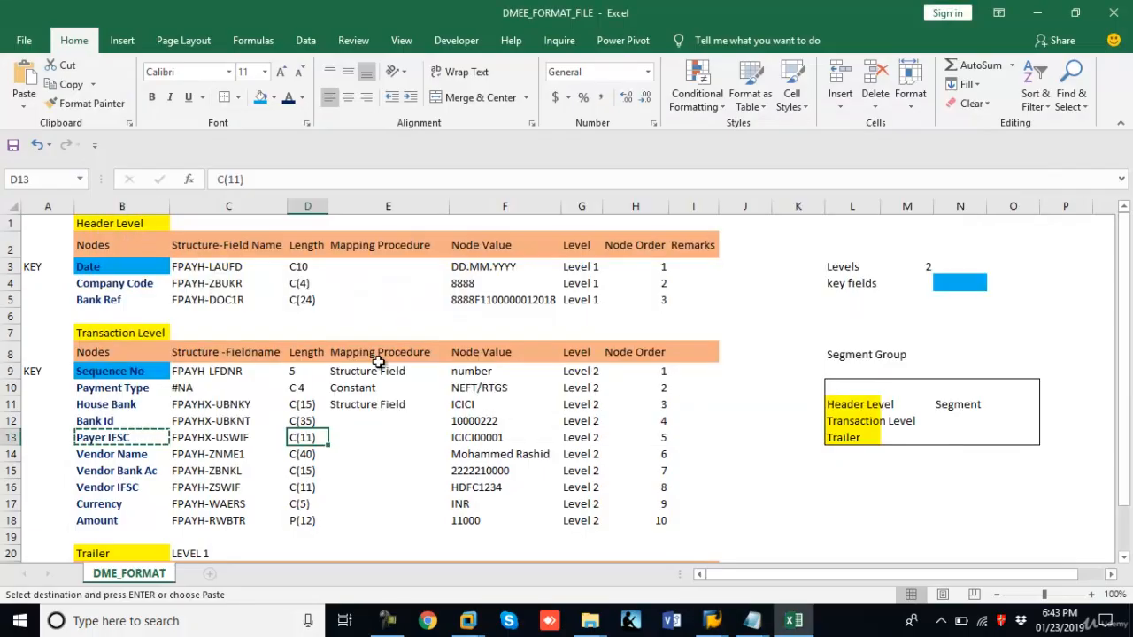
click(222, 438)
key(ctrl+c)
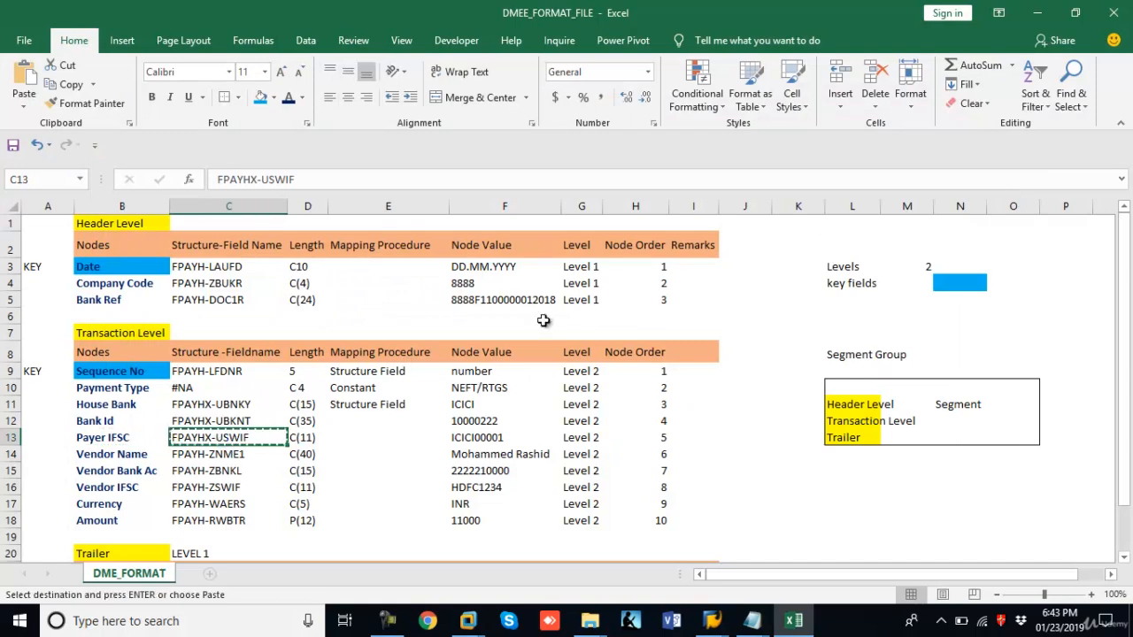
Map Payer IFSC's source to structure FPAYHX and field name USWIF.
key(alt+Tab)
click(452, 295)
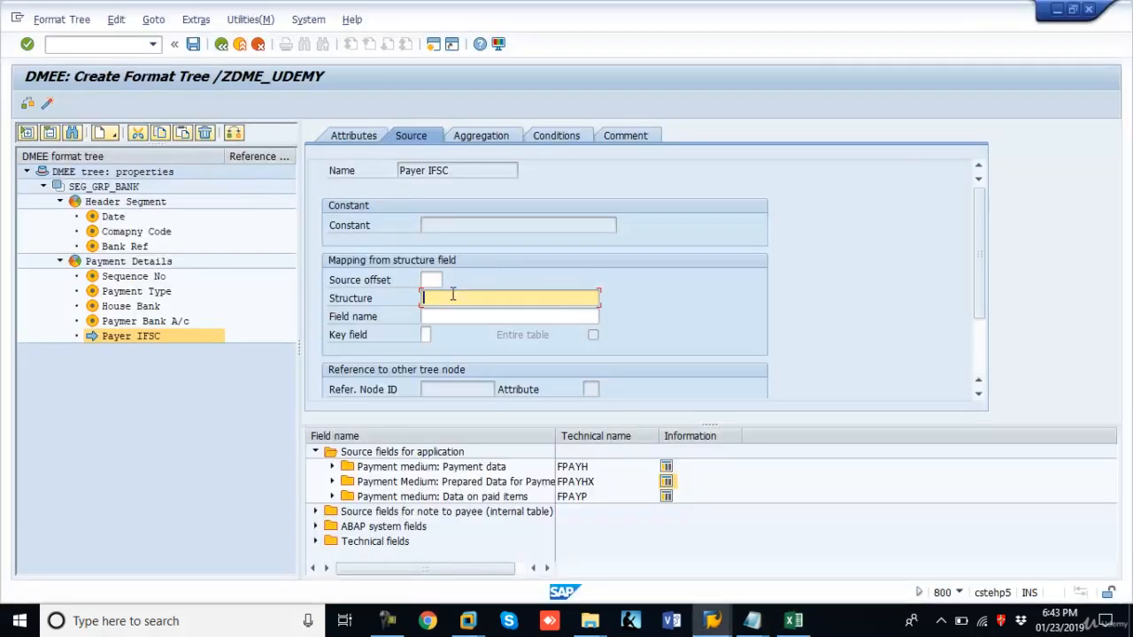
key(ctrl+v)
click(453, 312)
key(ctrl+v)
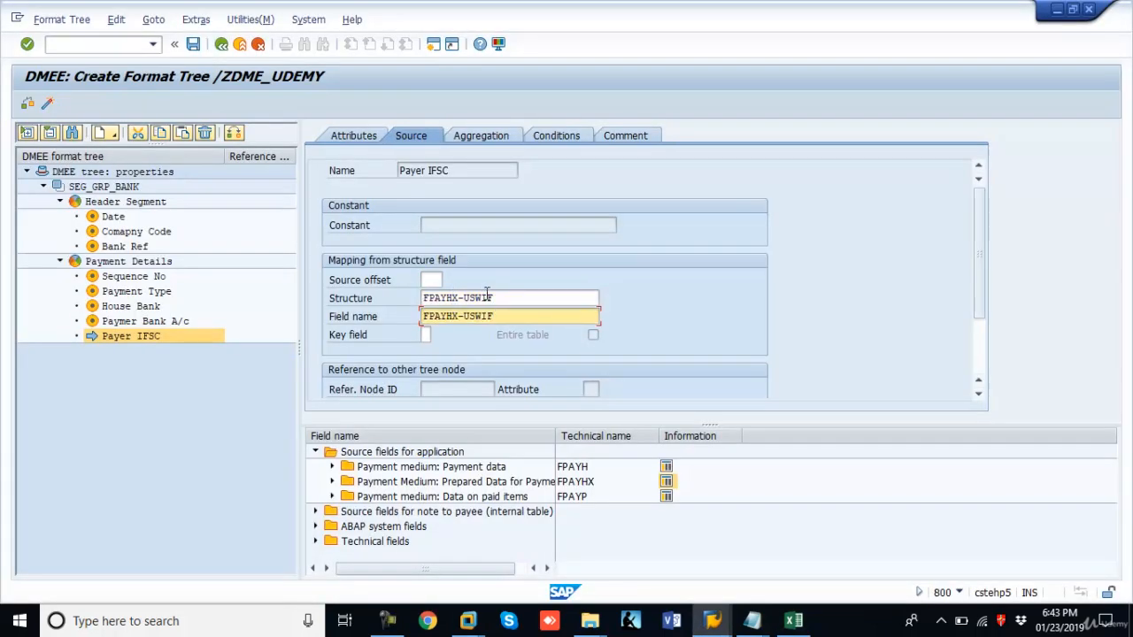
click(514, 298)
key(BackSpace)
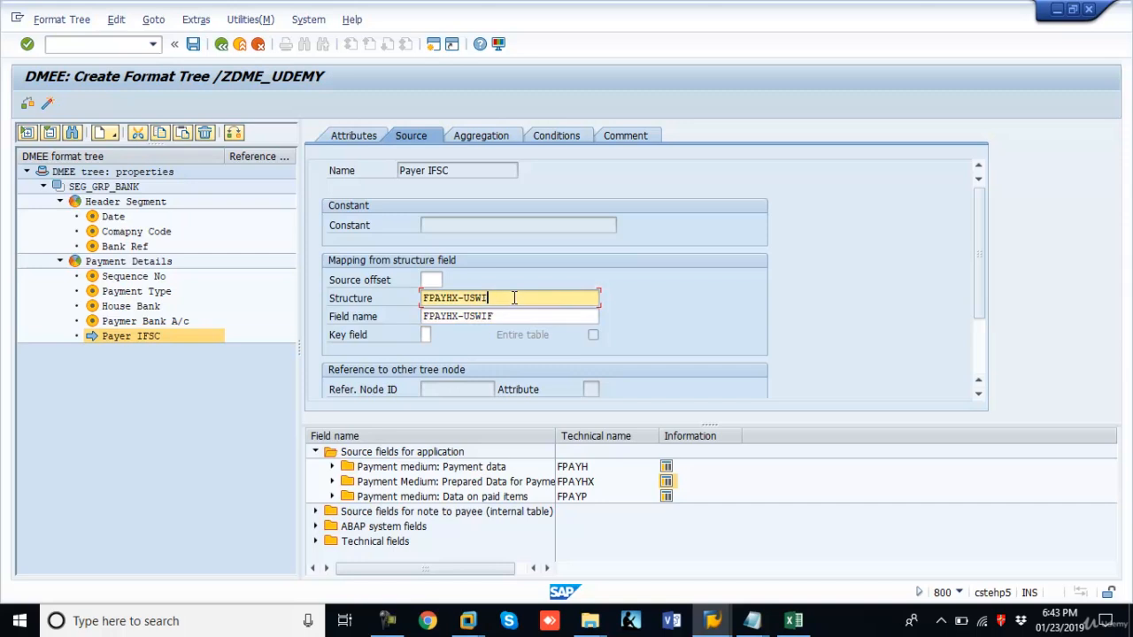
key(Down)
key(Right)
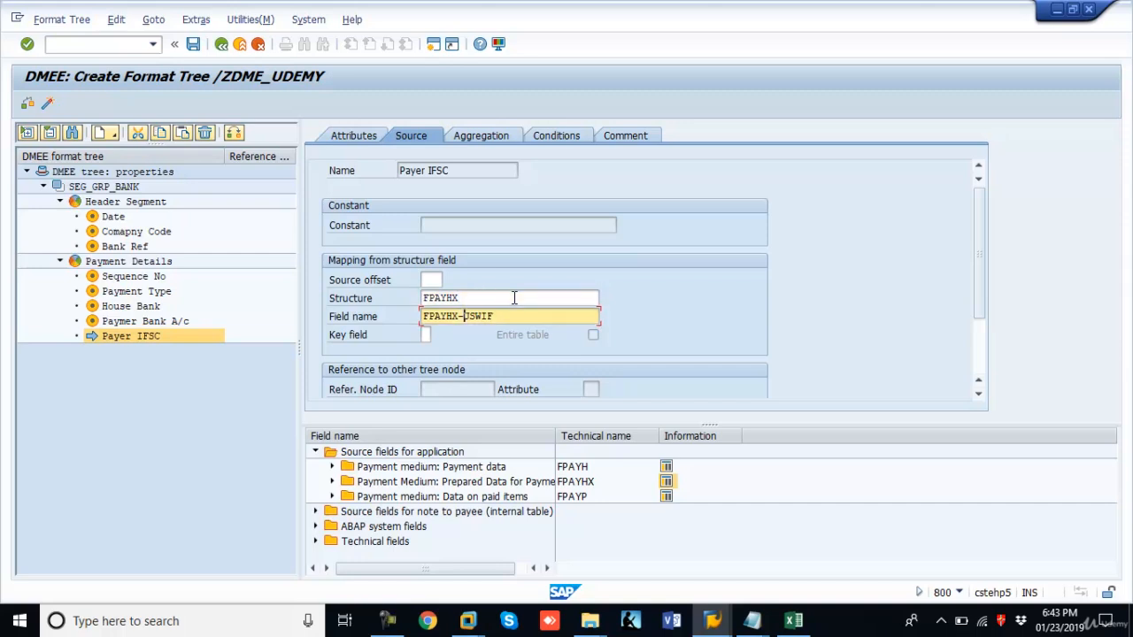
key(BackSpace)
key(BackSpace)
key(BackSpace)
key(BackSpace)
key(BackSpace)
key(BackSpace)
key(BackSpace)
Create a new element after Payer IFSC and copy "Vendor Name" from the Excel specification for it.
right_click(124, 338)
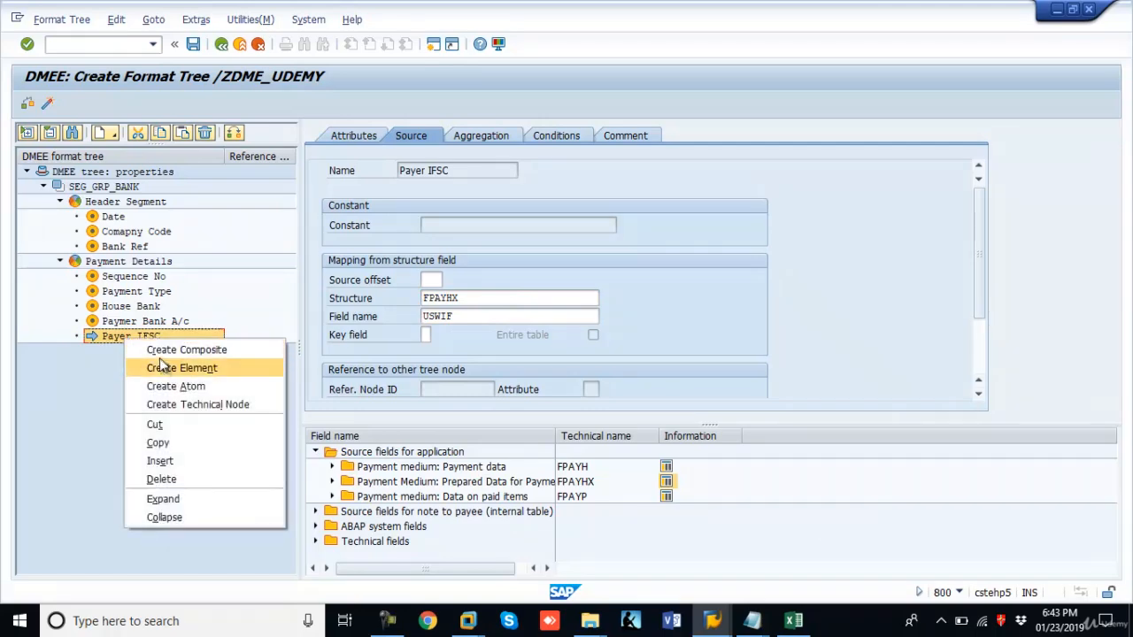
click(162, 366)
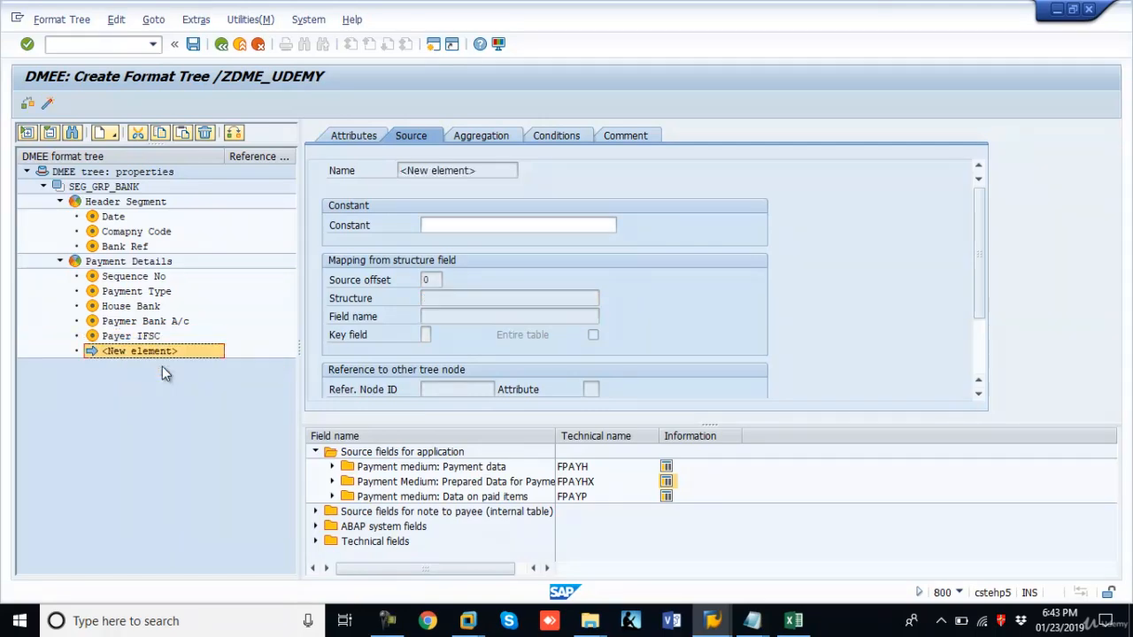
click(353, 139)
key(alt+Tab)
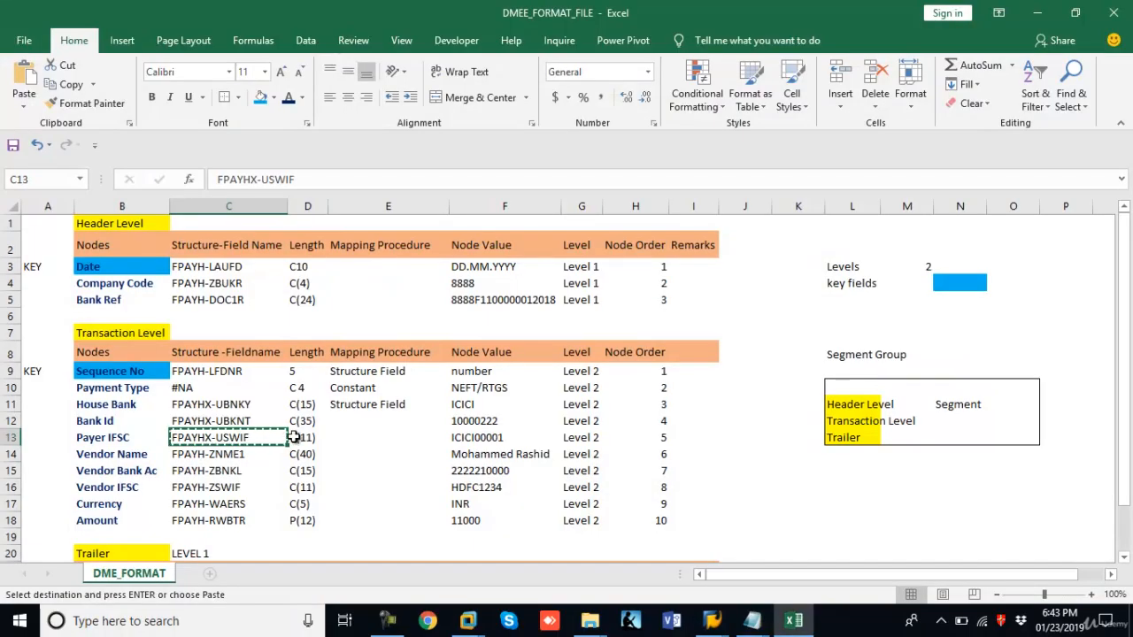
click(114, 454)
key(ctrl+c)
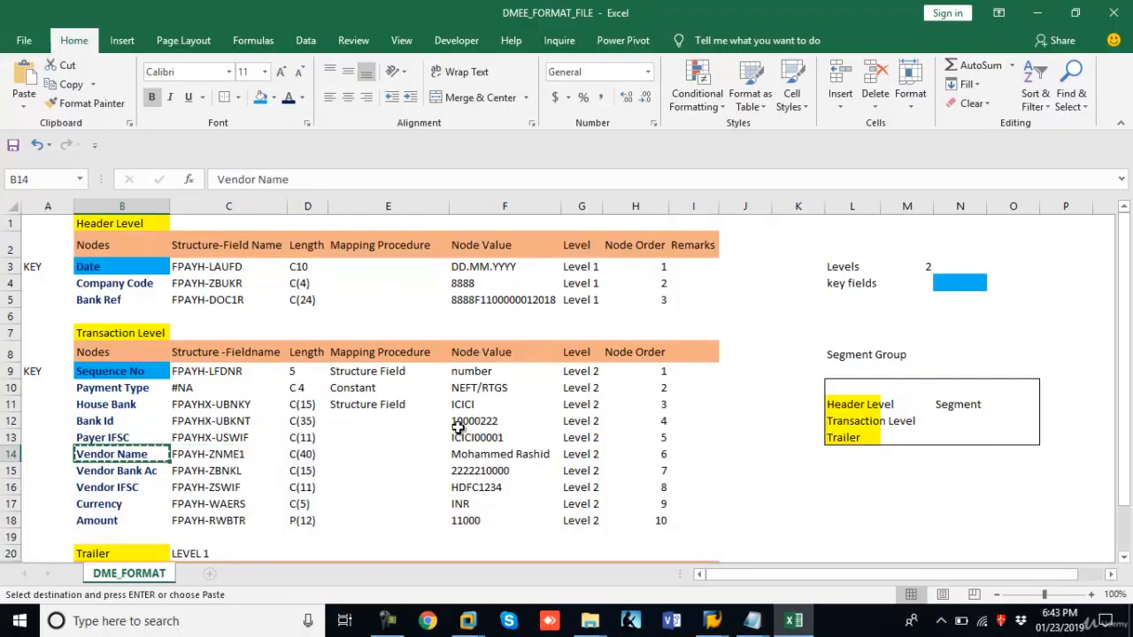
Enter "Vendor Name" as the new element's name and short description.
key(alt+Tab)
drag(517, 206, 323, 221)
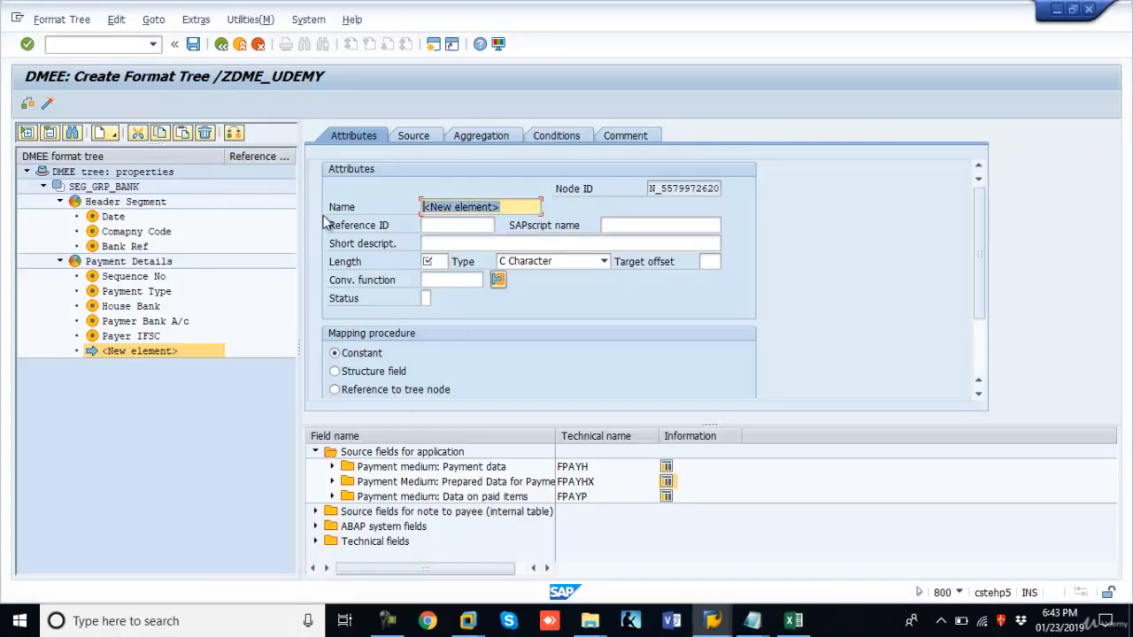
key(ctrl+v)
click(455, 244)
key(ctrl+v)
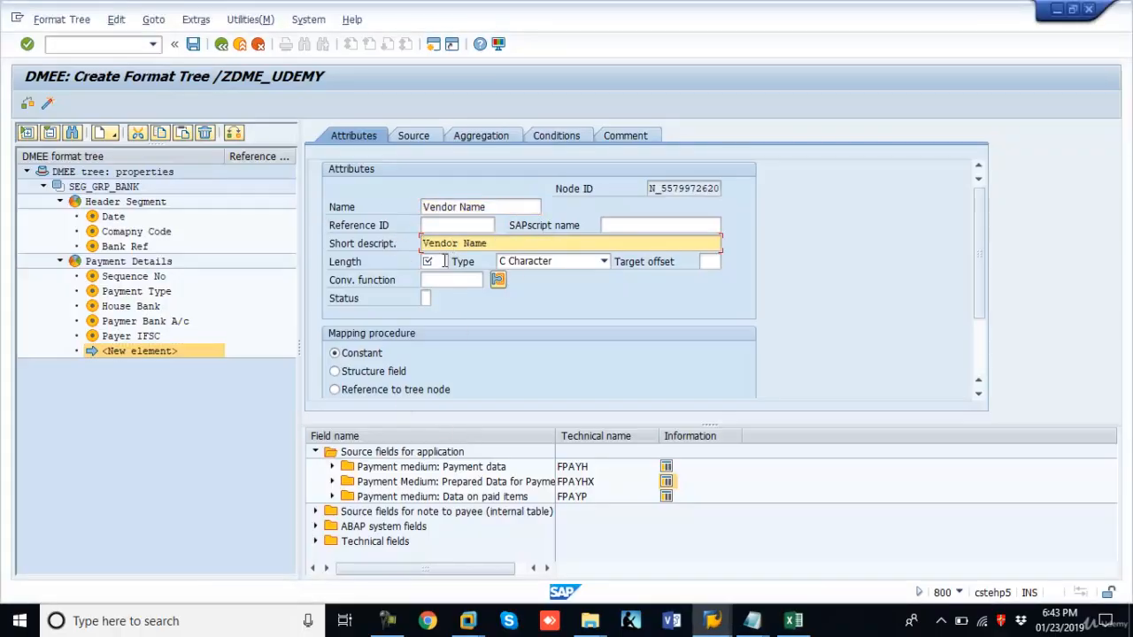
Set Vendor Name's length to 40 per the Excel specification and its mapping procedure to Structure field.
click(434, 261)
key(alt+Tab)
key(alt+Tab)
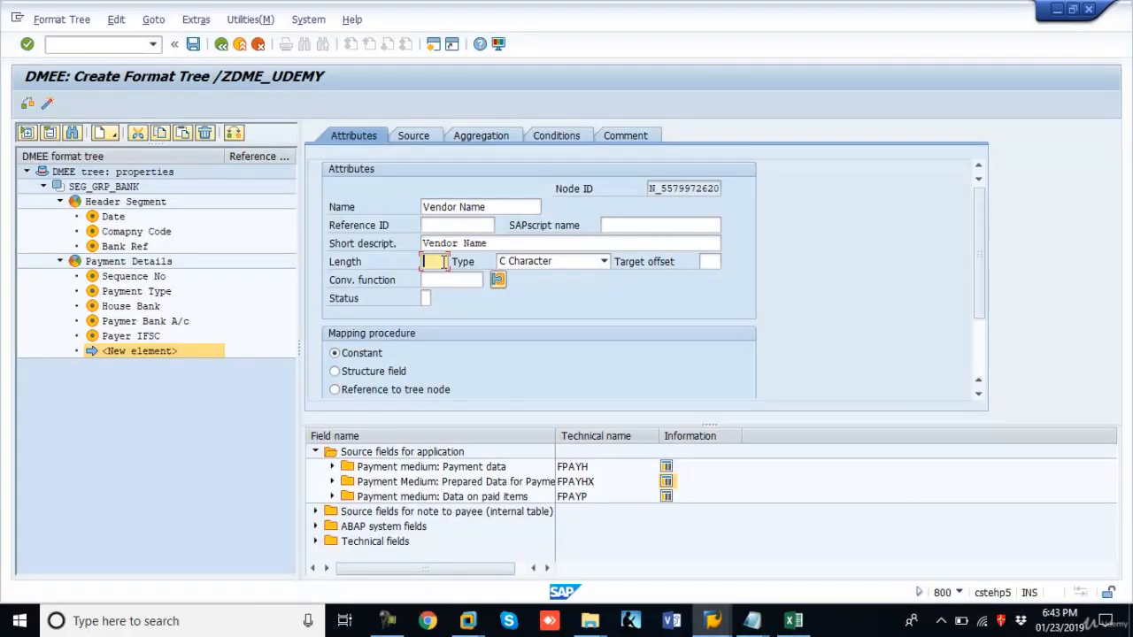
click(335, 370)
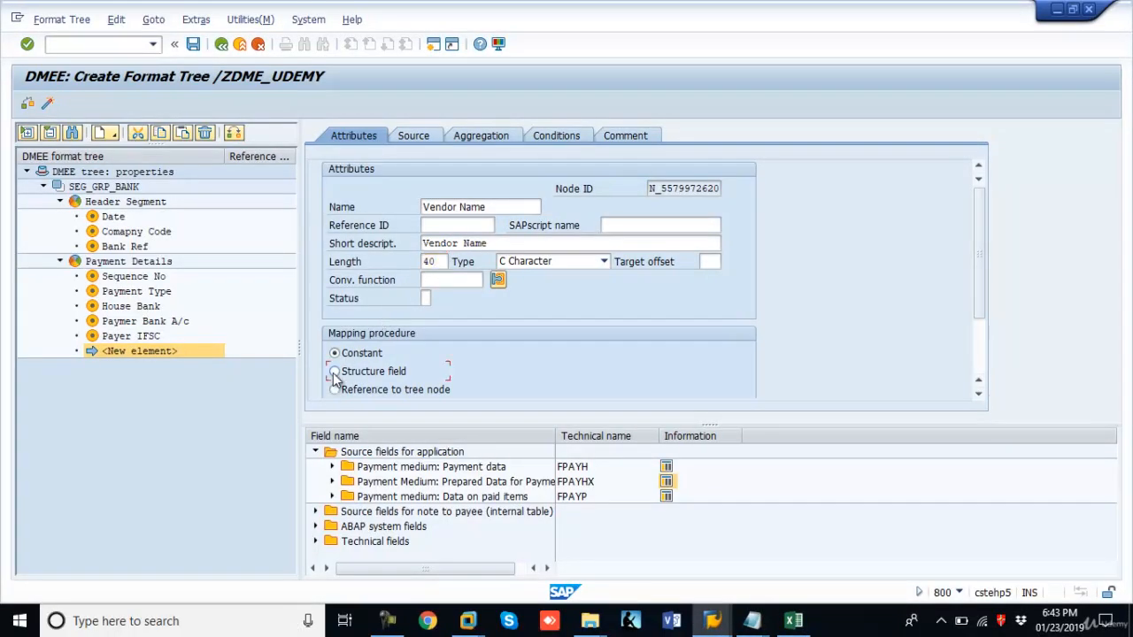
Copy the Vendor Name row's structure-field name FPAYH-ZNME1 from the Excel specification for the element's source mapping.
click(416, 135)
key(alt+Tab)
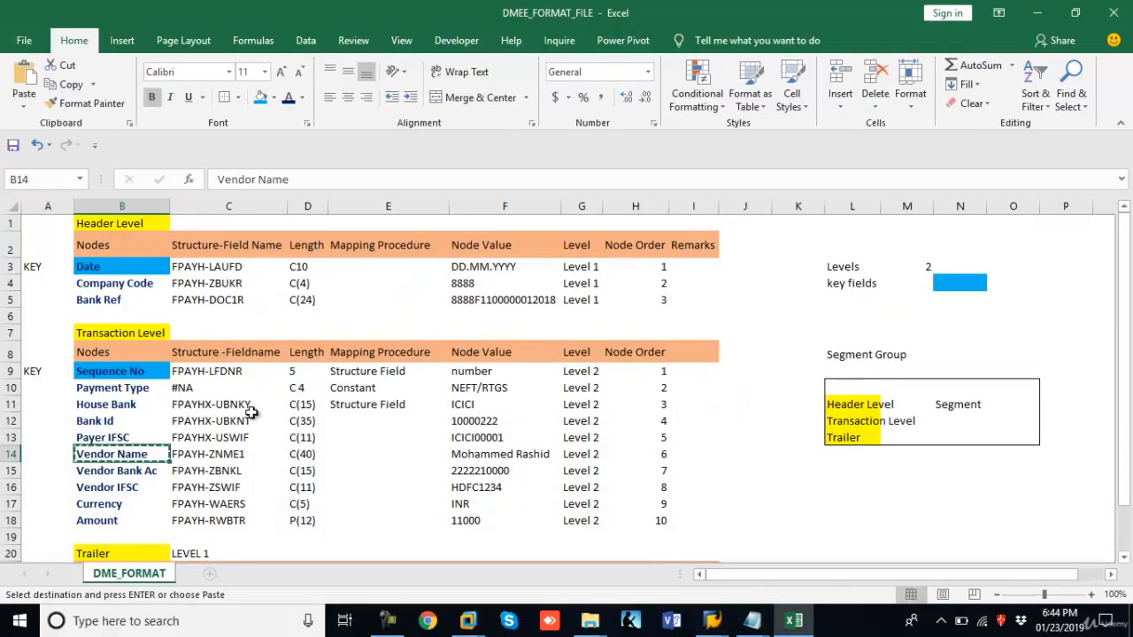
key(Right)
key(ctrl+c)
Map Vendor Name's source to structure FPAYH and field name ZNME1, and check the format tree for consistency.
key(alt+Tab)
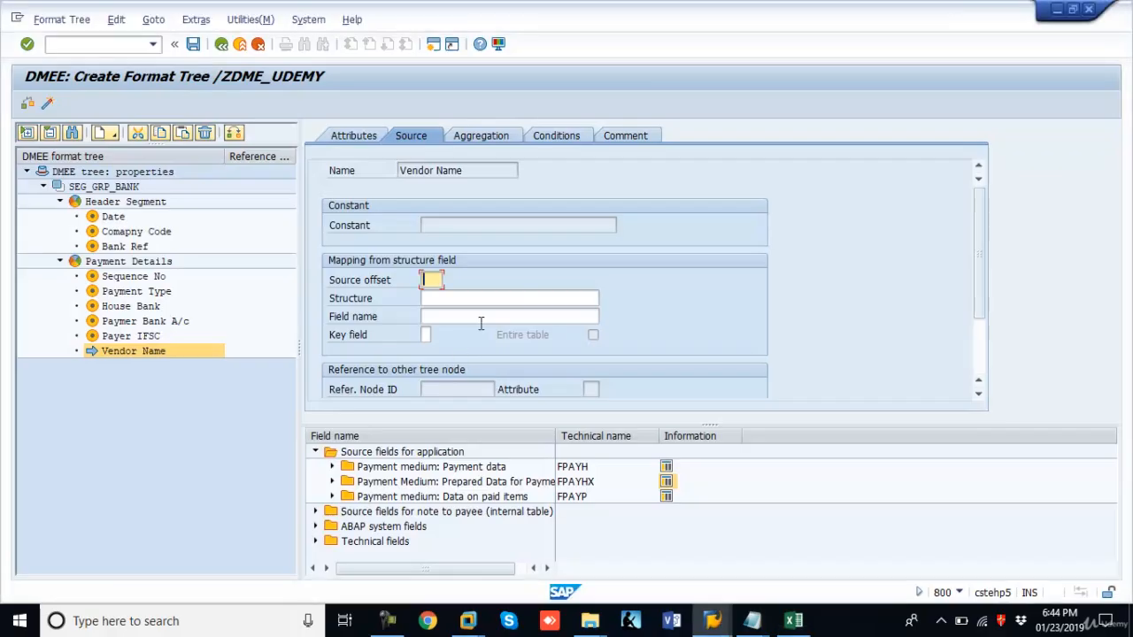
click(459, 301)
key(ctrl+v)
click(458, 315)
key(ctrl+v)
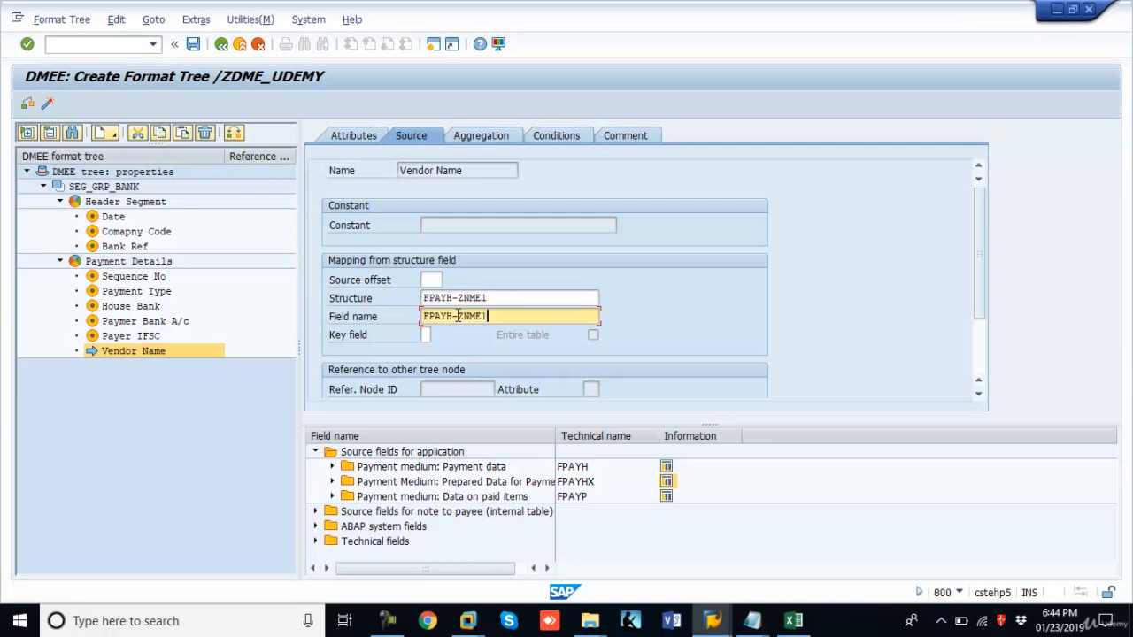
click(506, 300)
key(BackSpace)
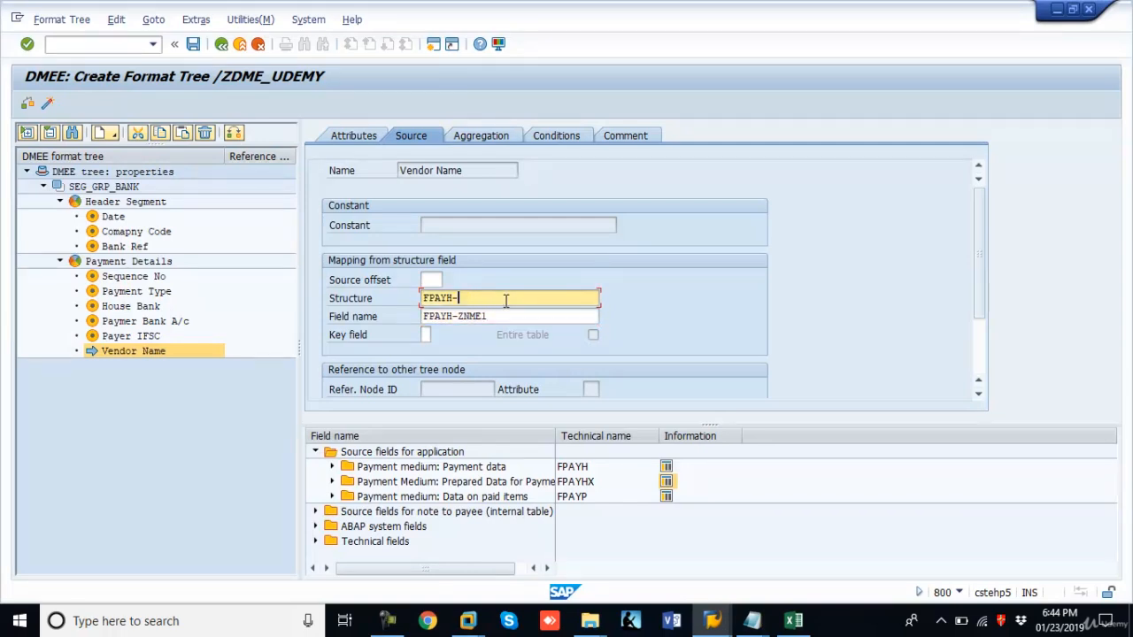
key(BackSpace)
key(Down)
key(Escape)
key(Down)
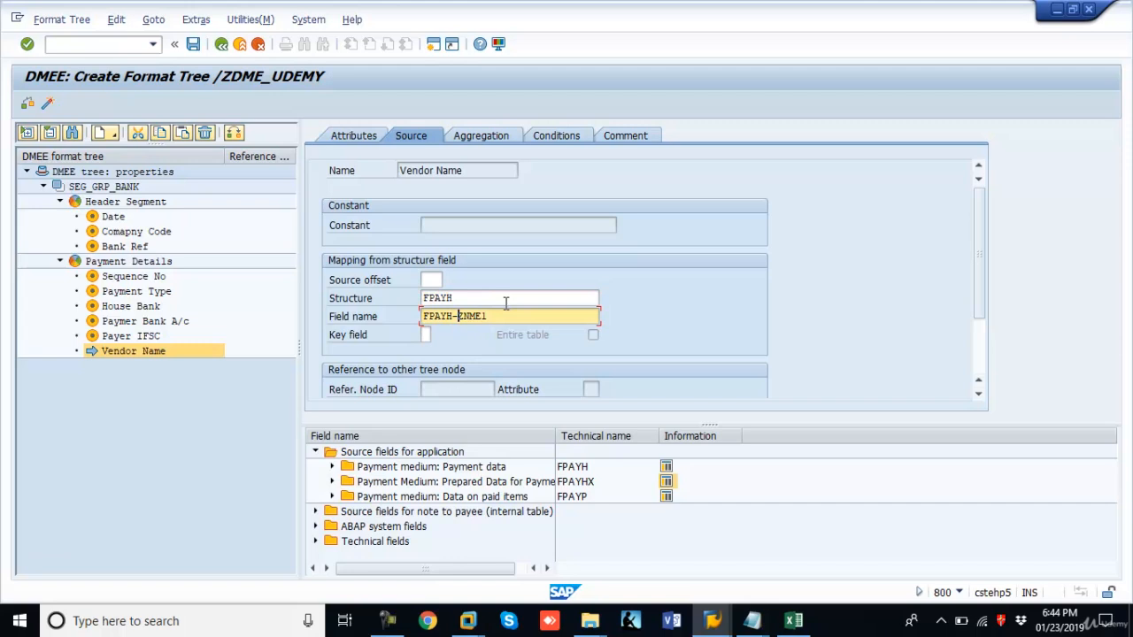
key(BackSpace)
key(BackSpace)
key(BackSpace)
key(BackSpace)
key(BackSpace)
key(BackSpace)
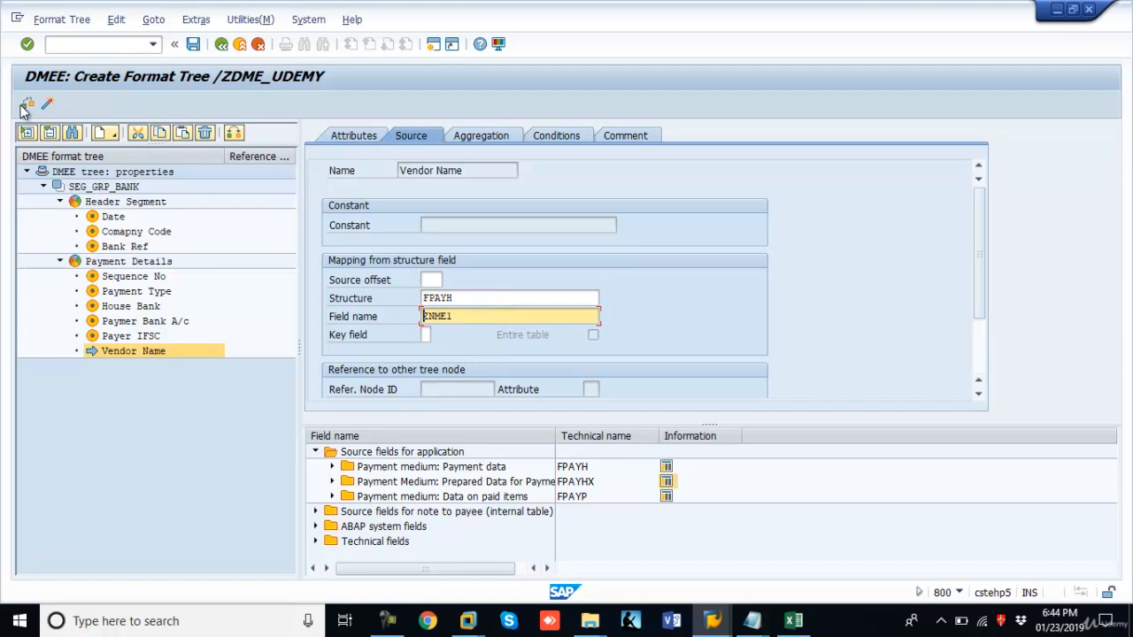
click(26, 104)
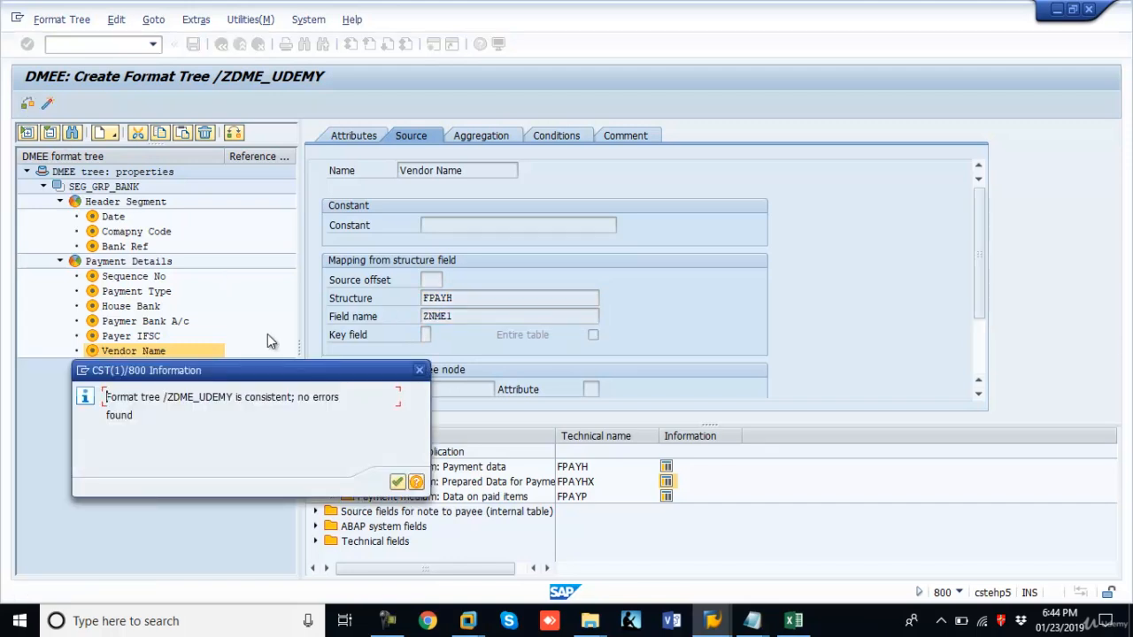
key(Return)
Create a new element after Vendor Name and copy "Vendor Bank Ac" from the Excel specification for it.
right_click(142, 356)
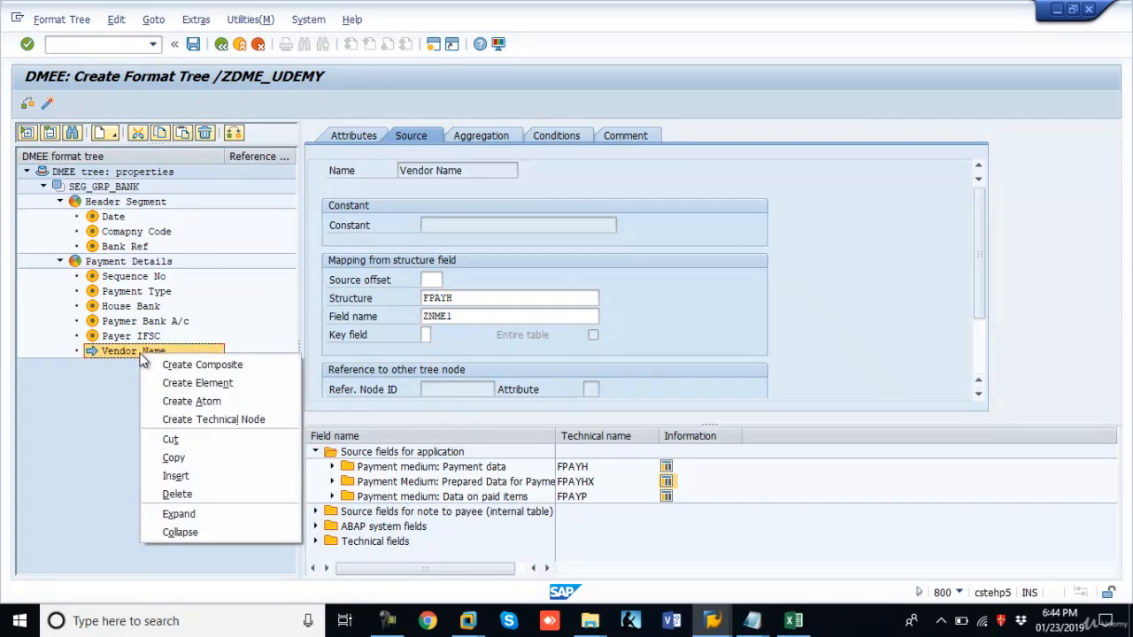
click(186, 384)
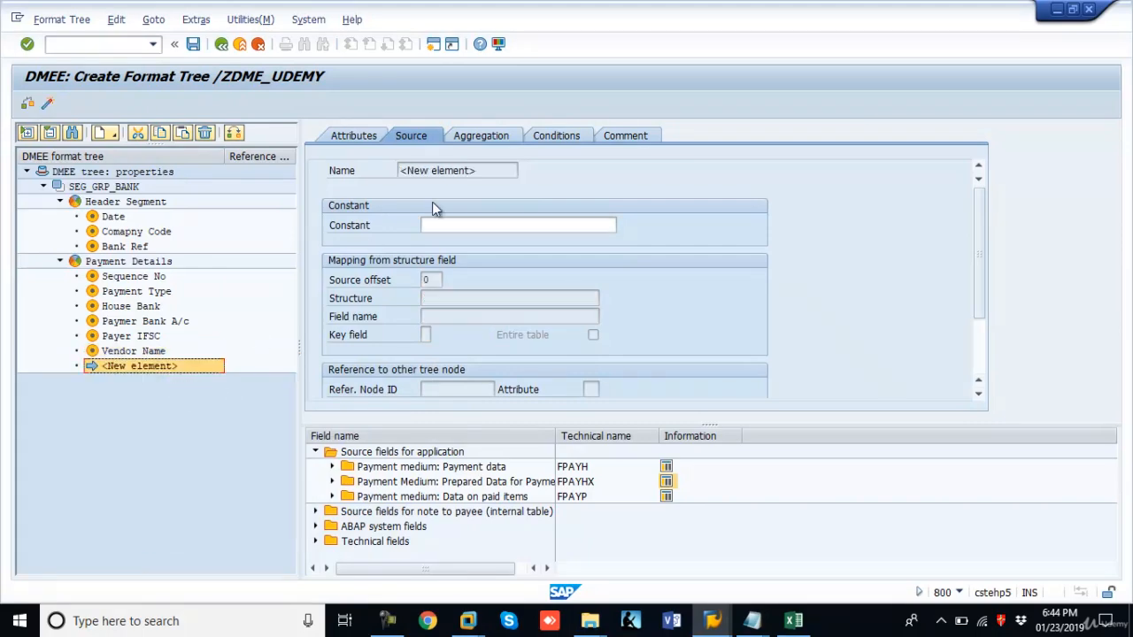
key(alt+Tab)
key(Left)
key(Down)
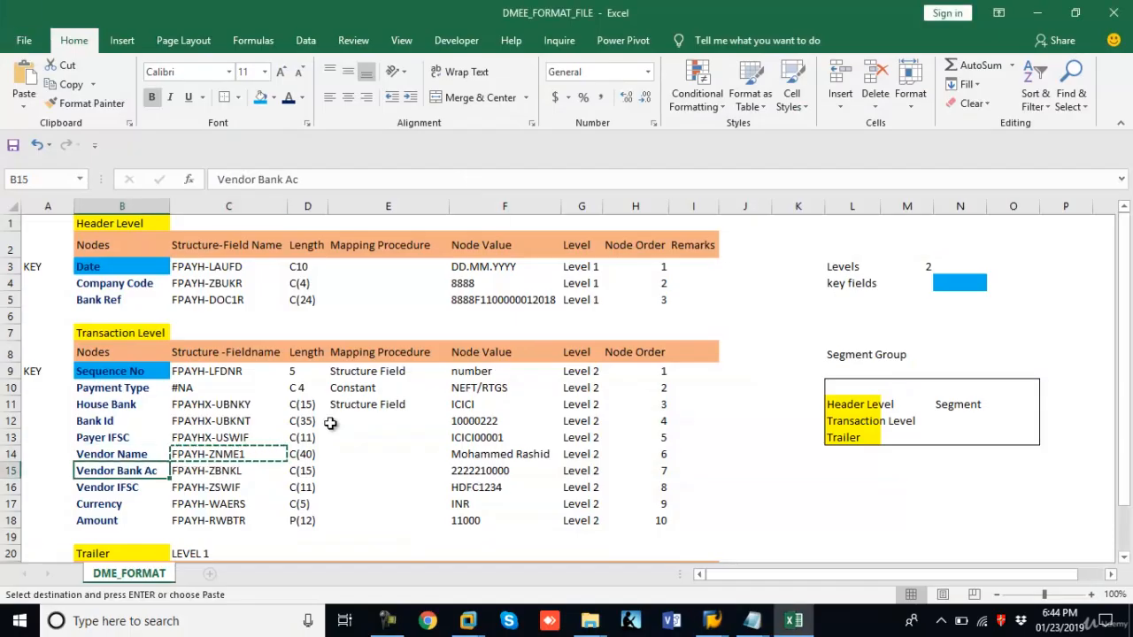
Enter "Vendor Bank Ac" as the new element's name and short description.
key(alt+Tab)
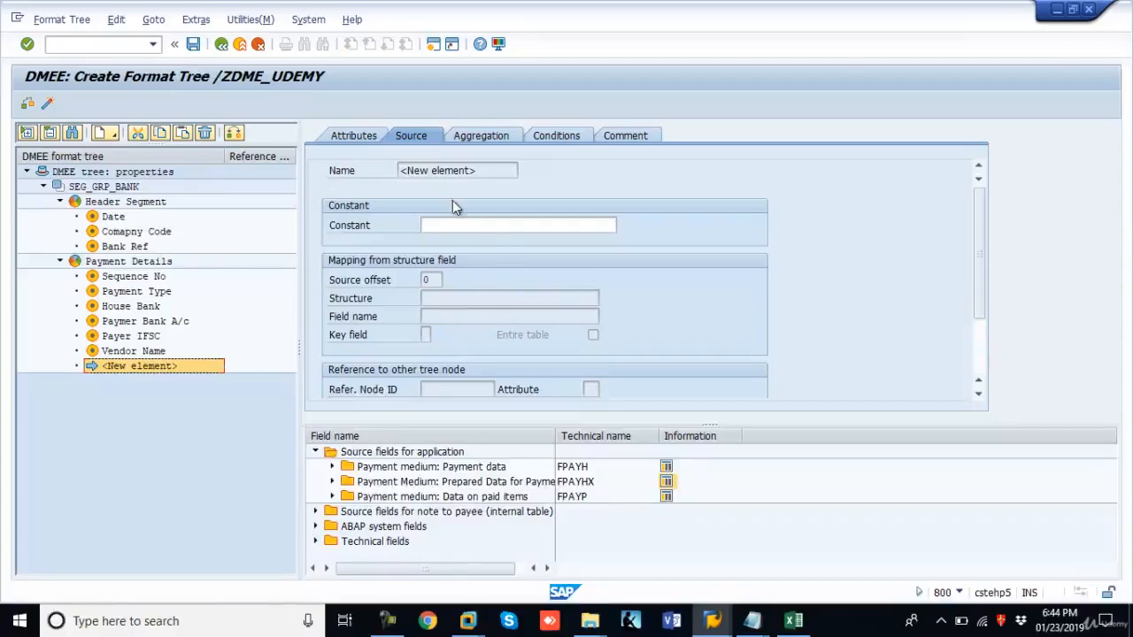
click(362, 142)
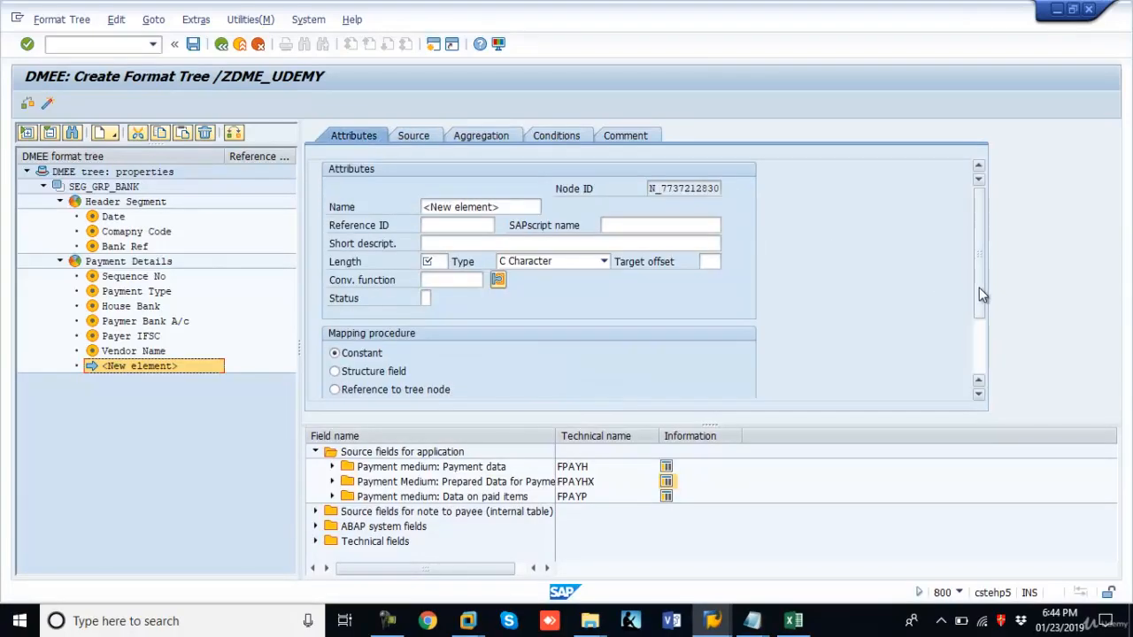
click(528, 207)
key(ctrl+v)
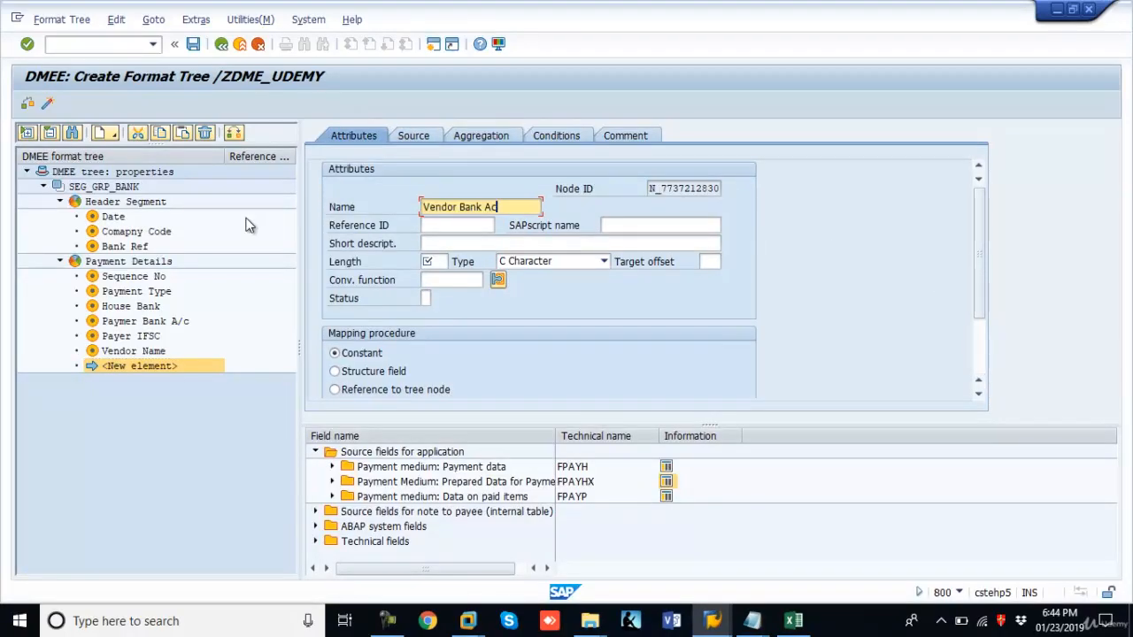
click(509, 244)
text(Vendor Bank Ac)
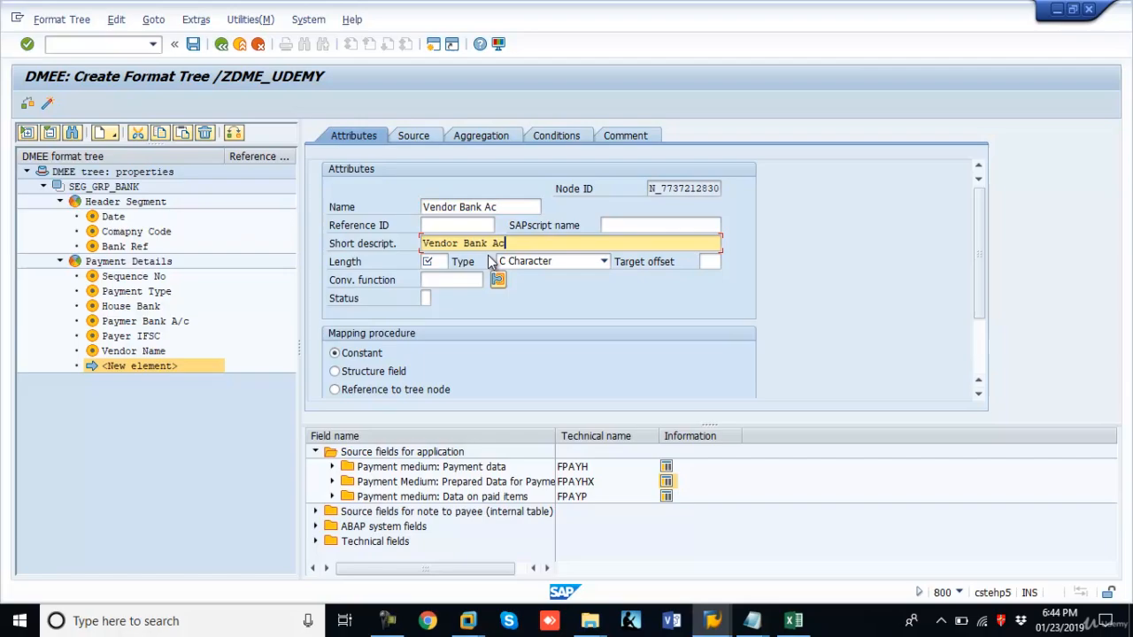
Set Vendor Bank Ac's length to 15, per the Excel specification, and its mapping procedure to Structure field.
click(436, 263)
key(alt+Tab)
key(alt+Tab)
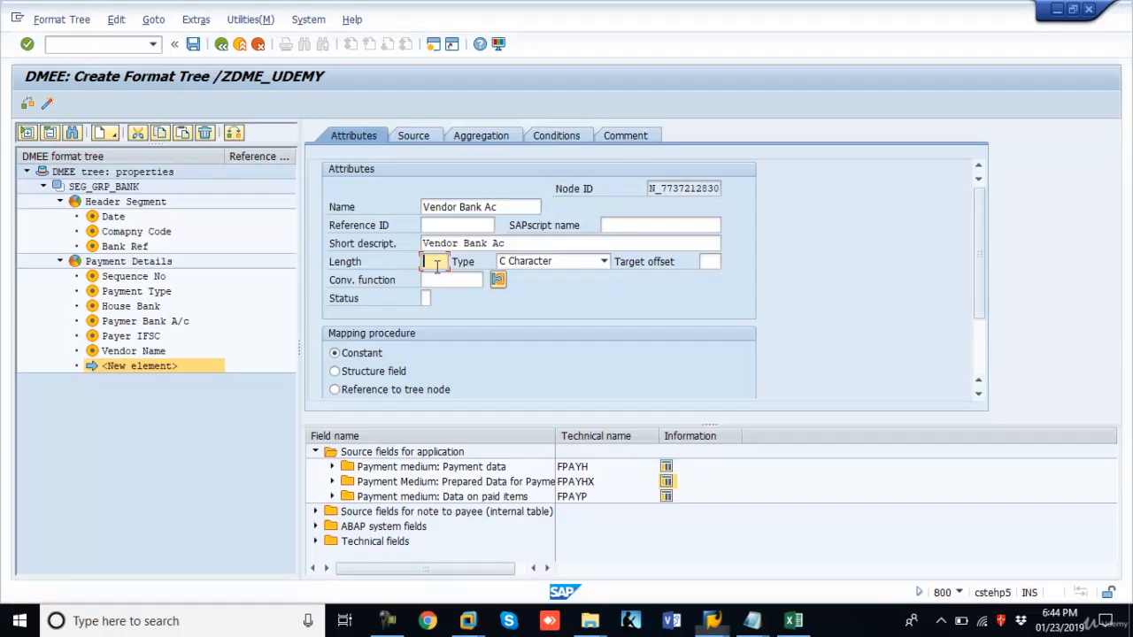
text(15)
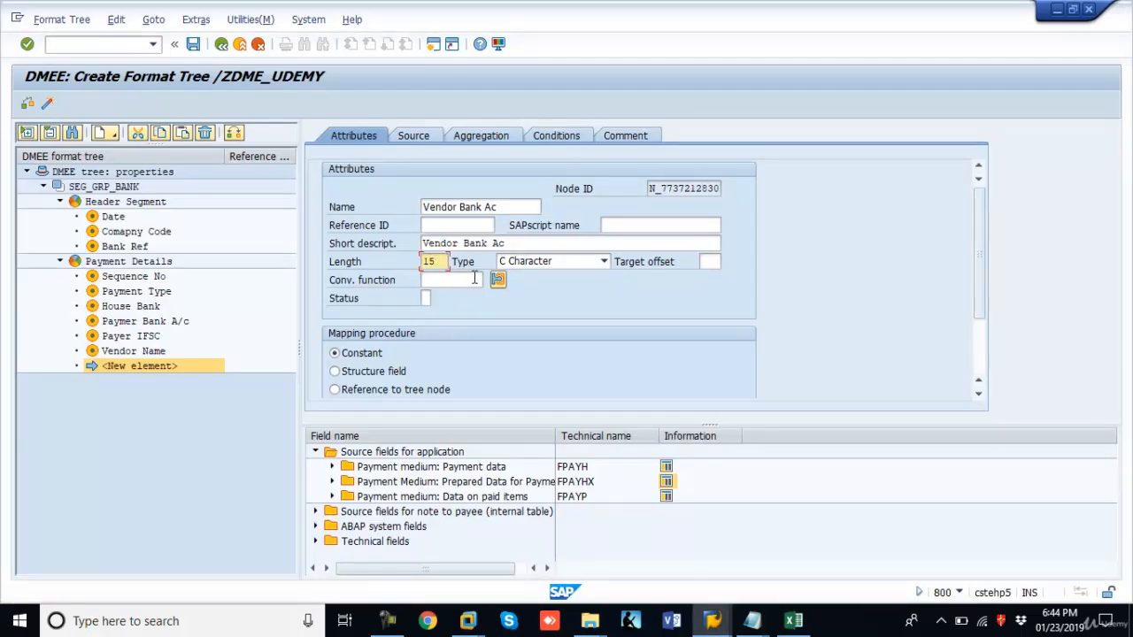
click(371, 371)
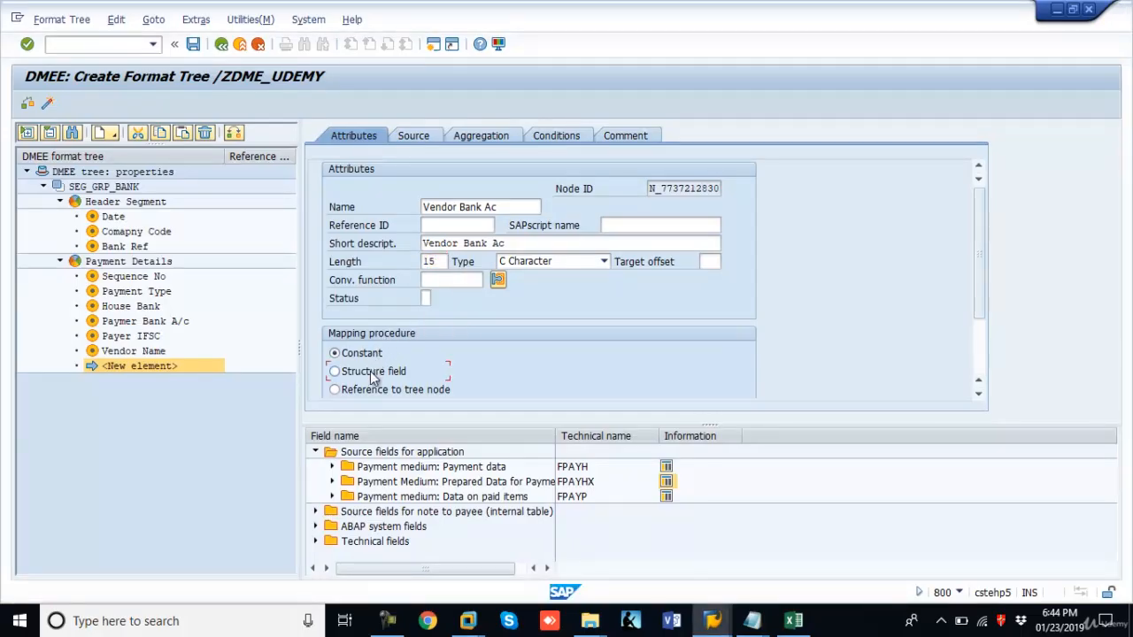
Copy the Vendor Bank Ac row's structure-field name FPAYH-ZBNKL from the Excel specification for the element's source mapping.
click(424, 134)
key(alt+Tab)
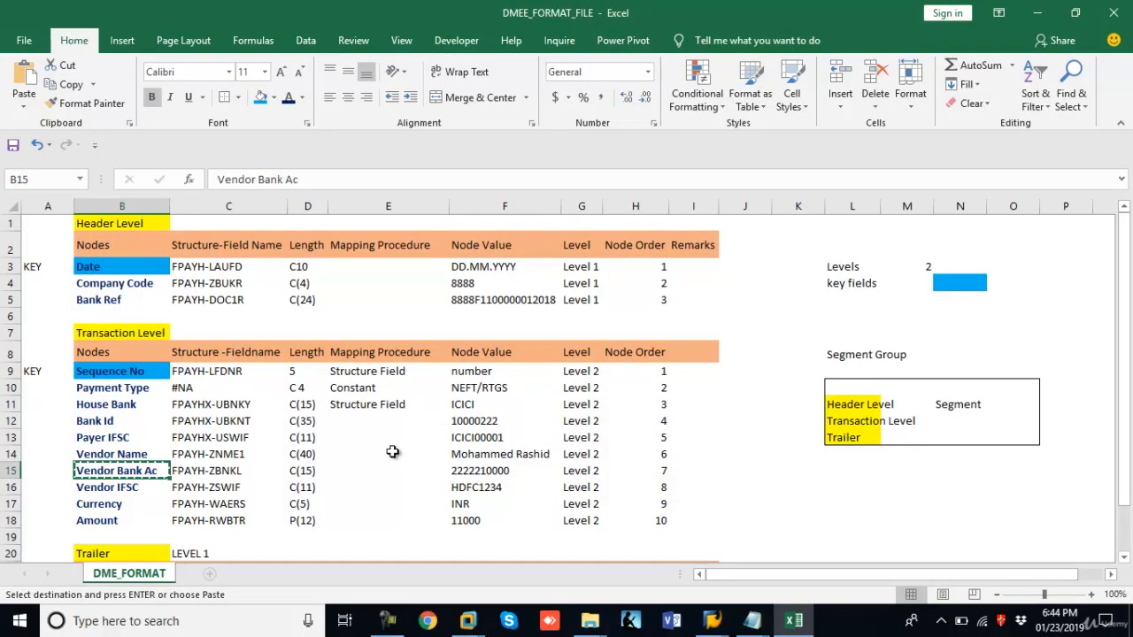
key(Right)
key(ctrl+c)
key(alt+Tab)
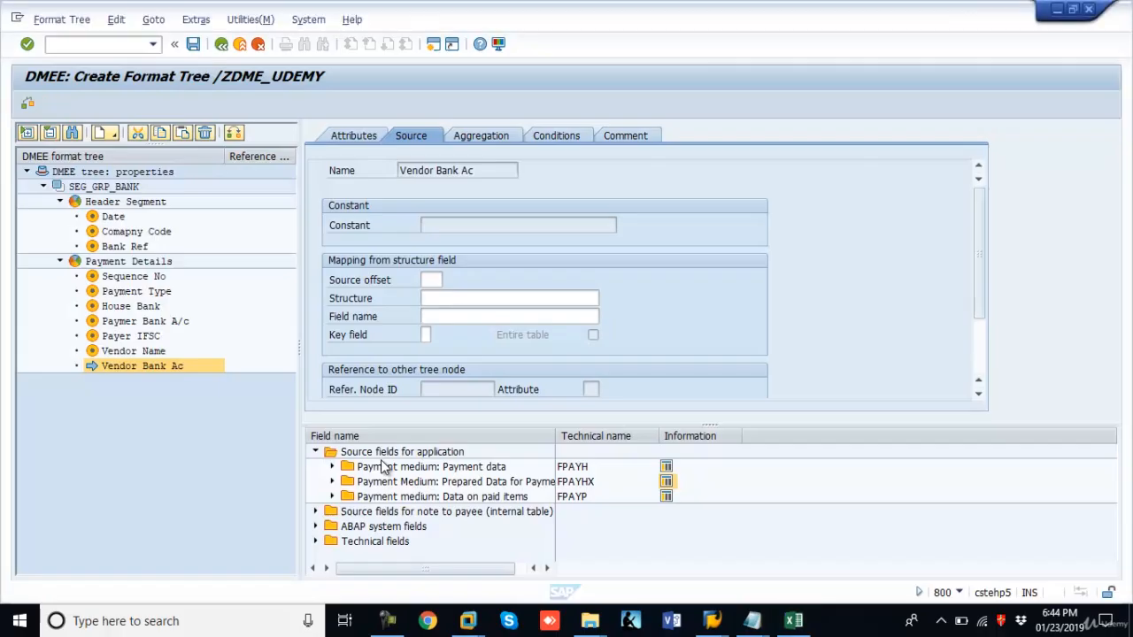
Map Vendor Bank Ac's source to structure FPAYH and field name ZBNKL.
click(459, 301)
key(ctrl+v)
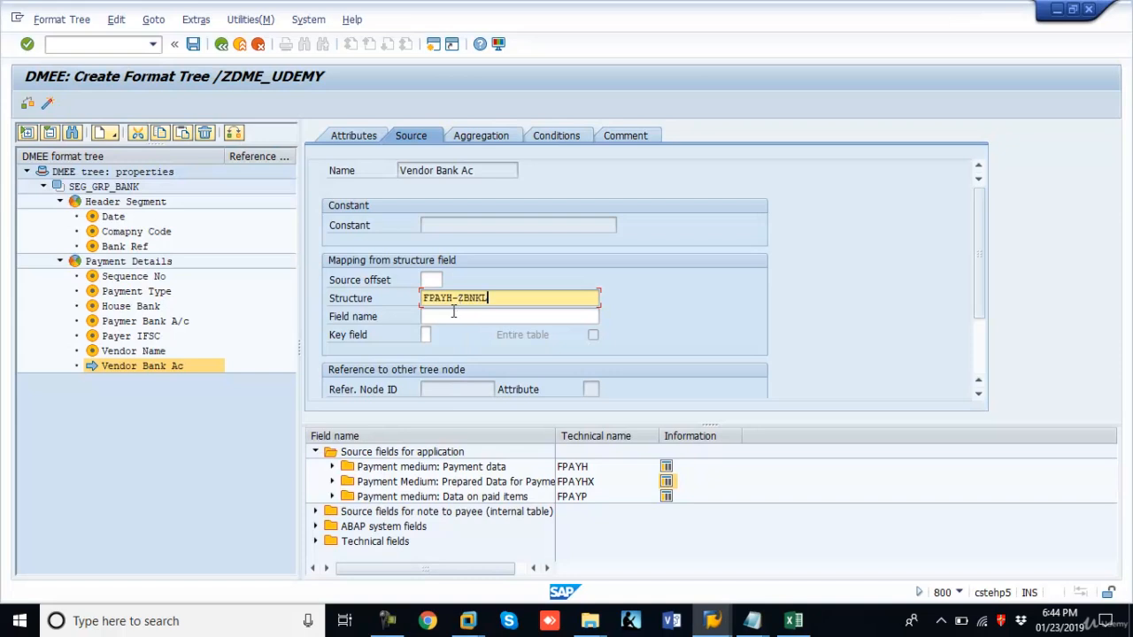
click(454, 316)
key(ctrl+v)
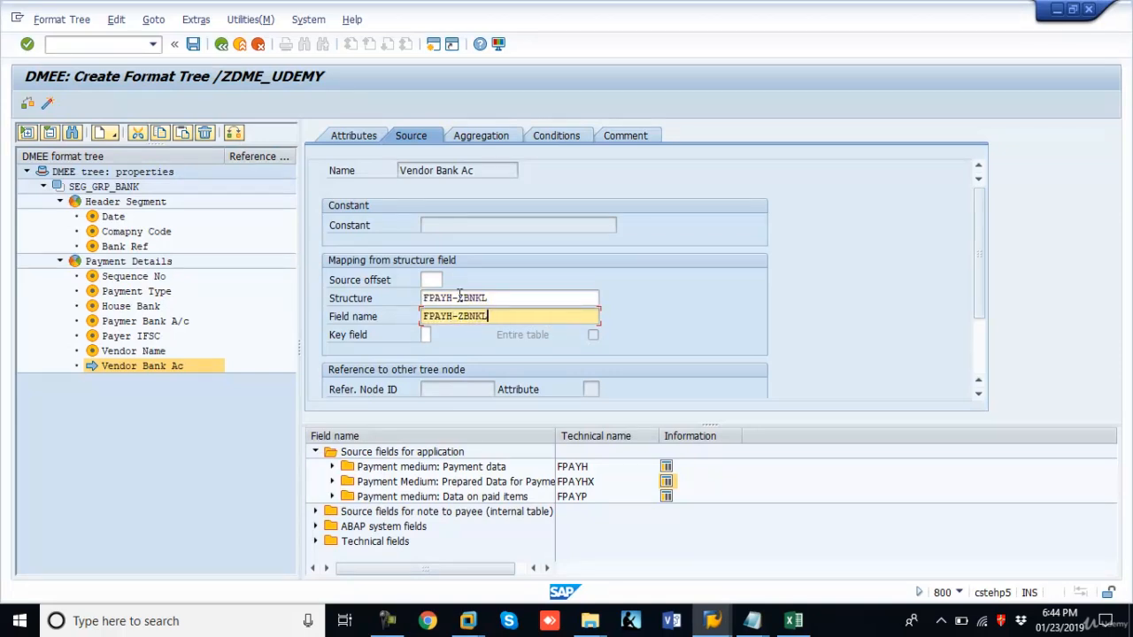
click(460, 297)
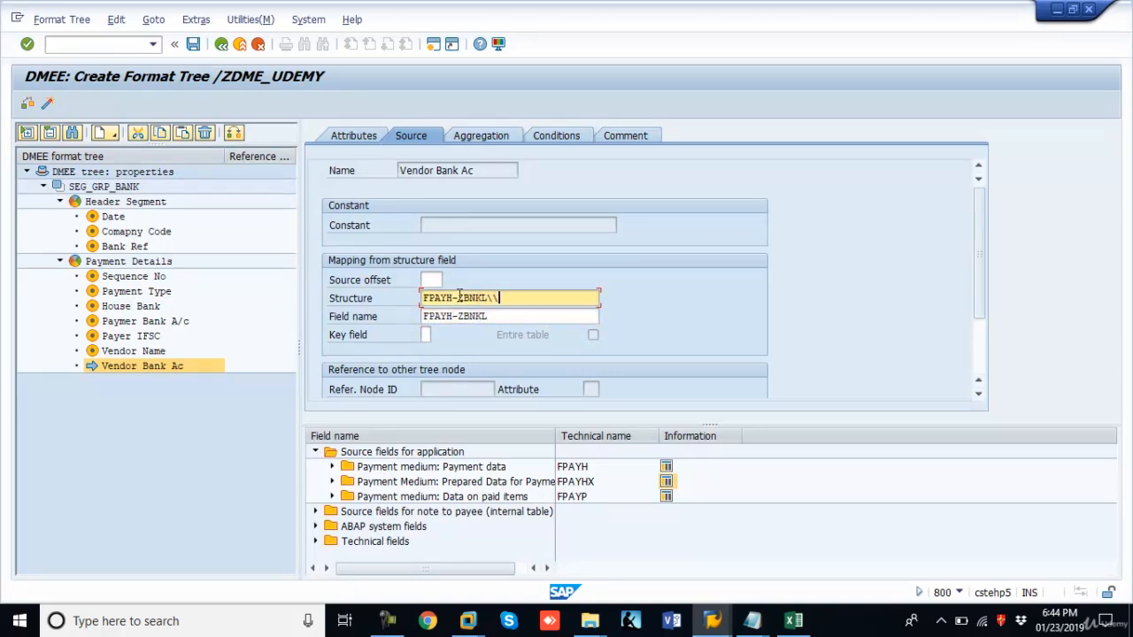
key(BackSpace)
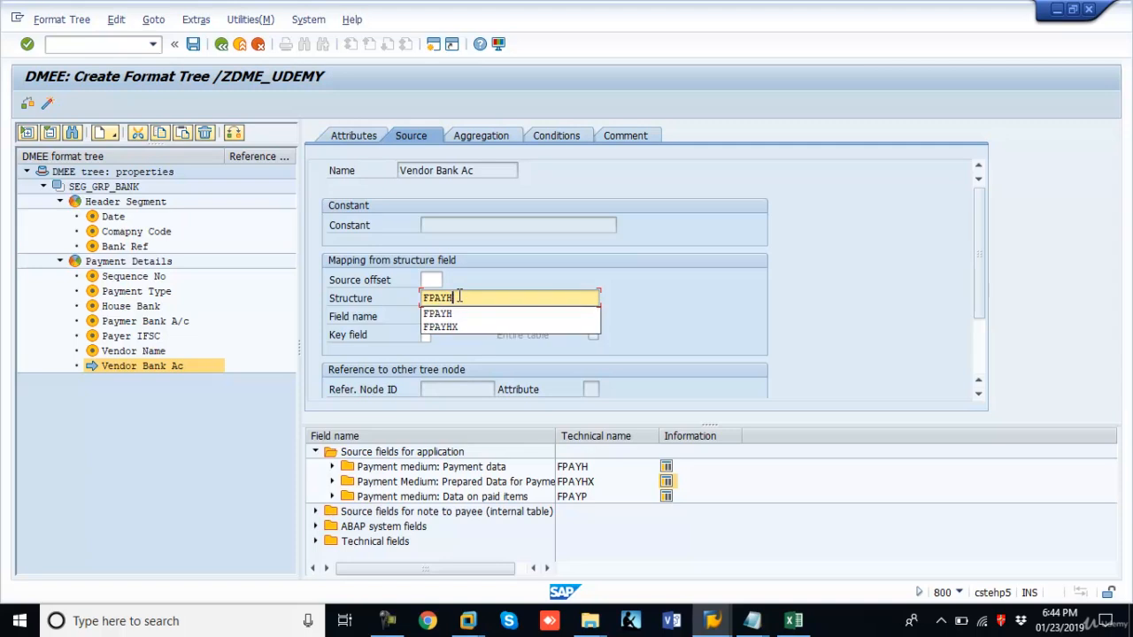
key(Down)
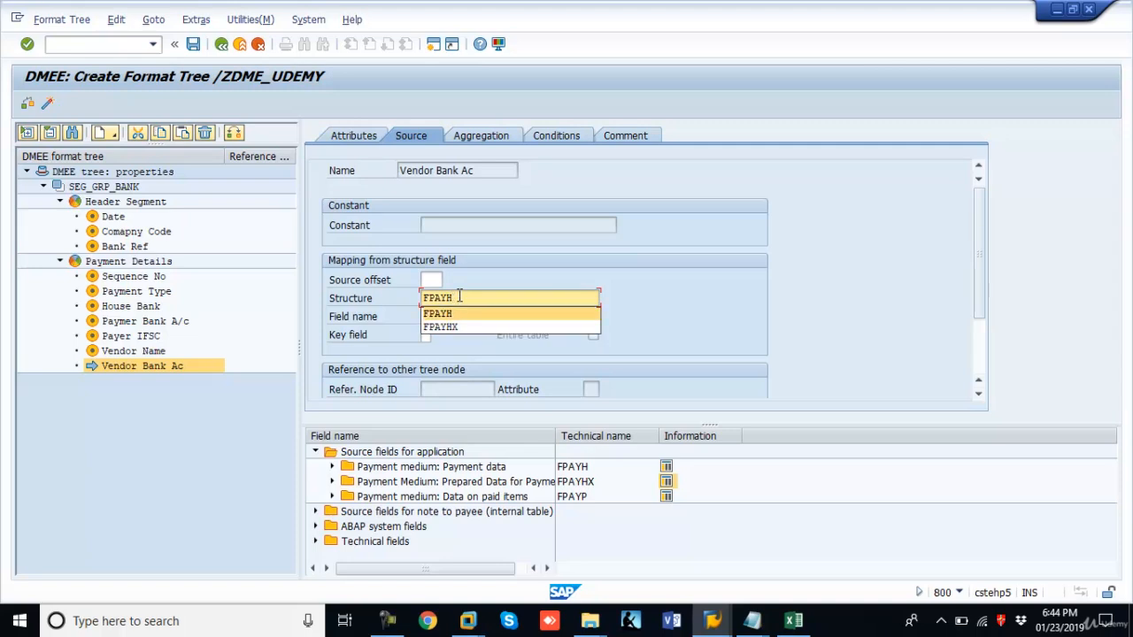
key(Return)
key(Down)
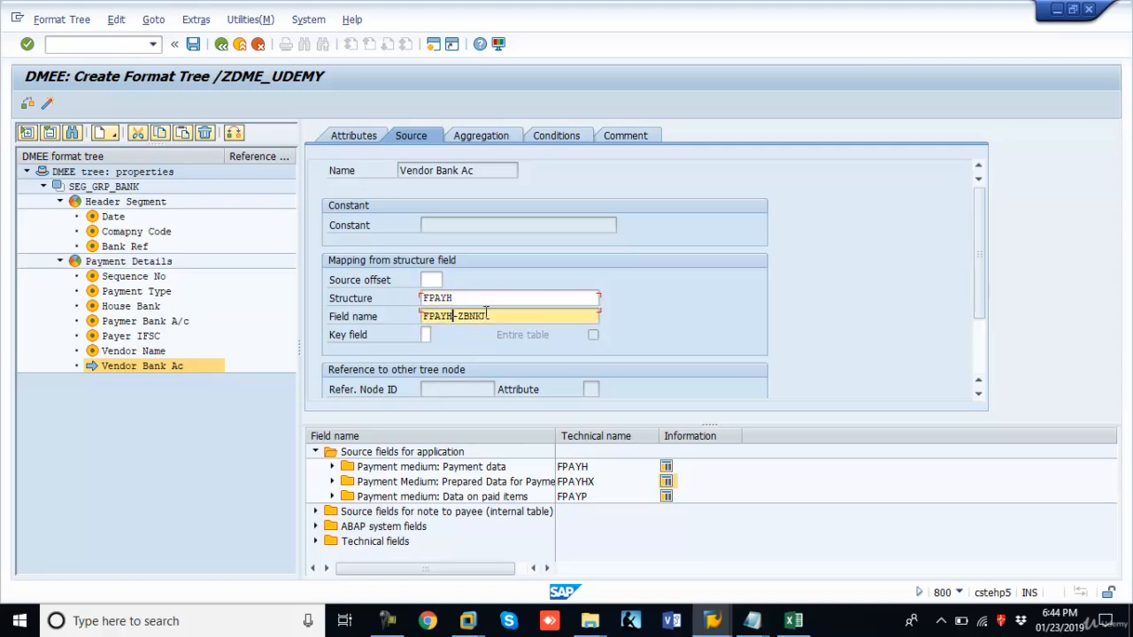
key(BackSpace)
key(BackSpace)
key(BackSpace)
key(BackSpace)
key(BackSpace)
key(BackSpace)
Create a new element after Vendor Bank Ac and copy "Vendor IFSC" from the Excel specification for it.
right_click(129, 367)
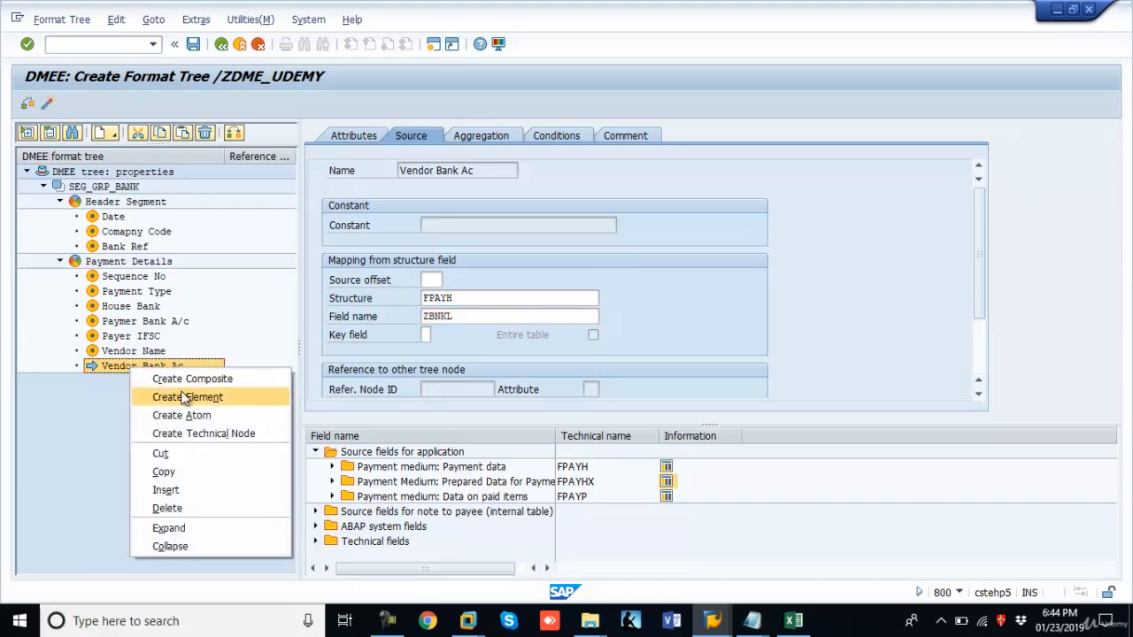
click(185, 398)
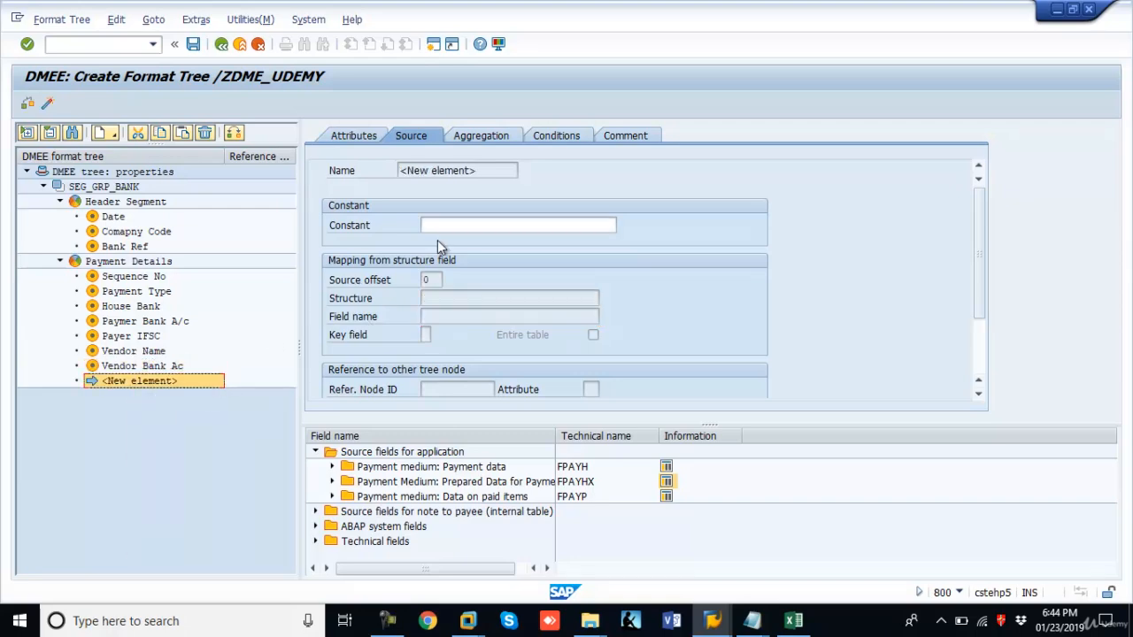
click(361, 139)
key(alt+Tab)
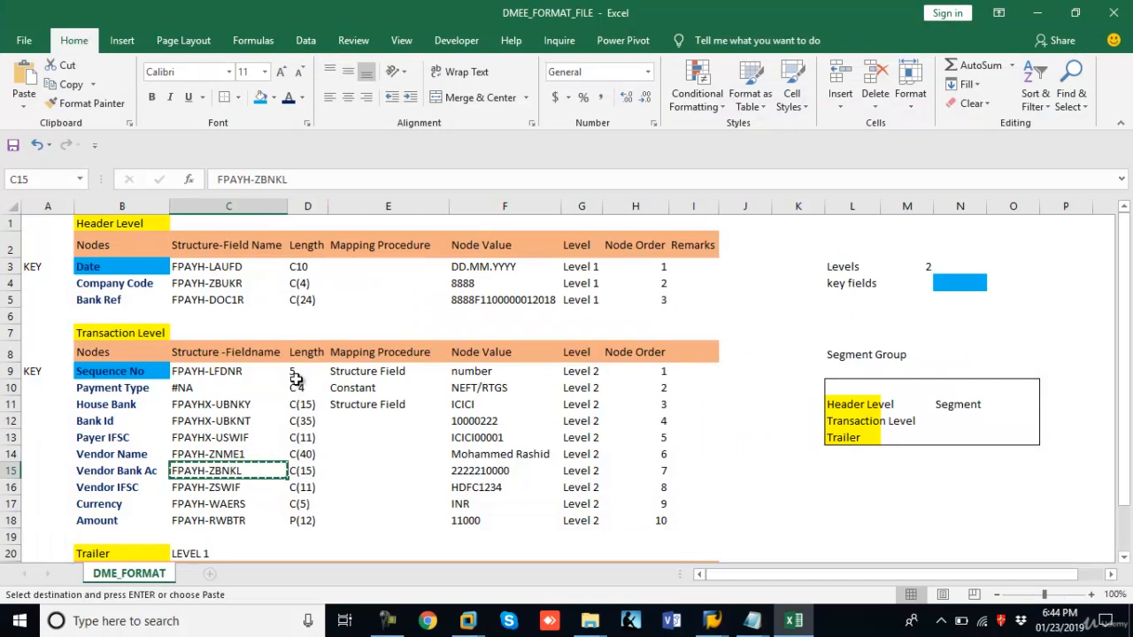
key(Left)
key(Down)
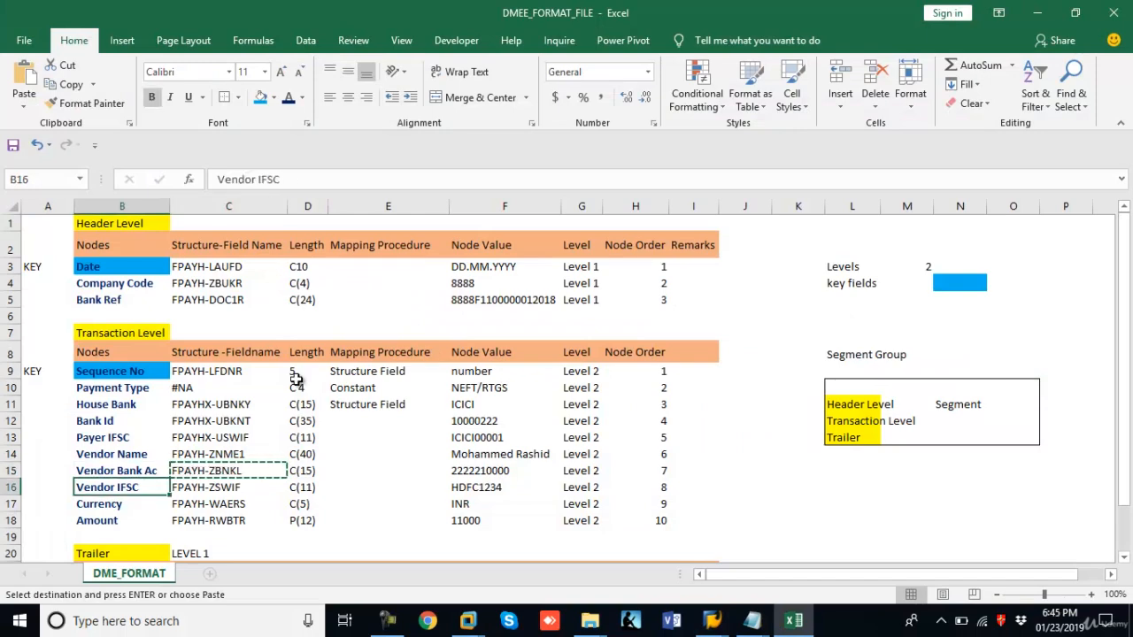
key(ctrl+c)
key(alt+Tab)
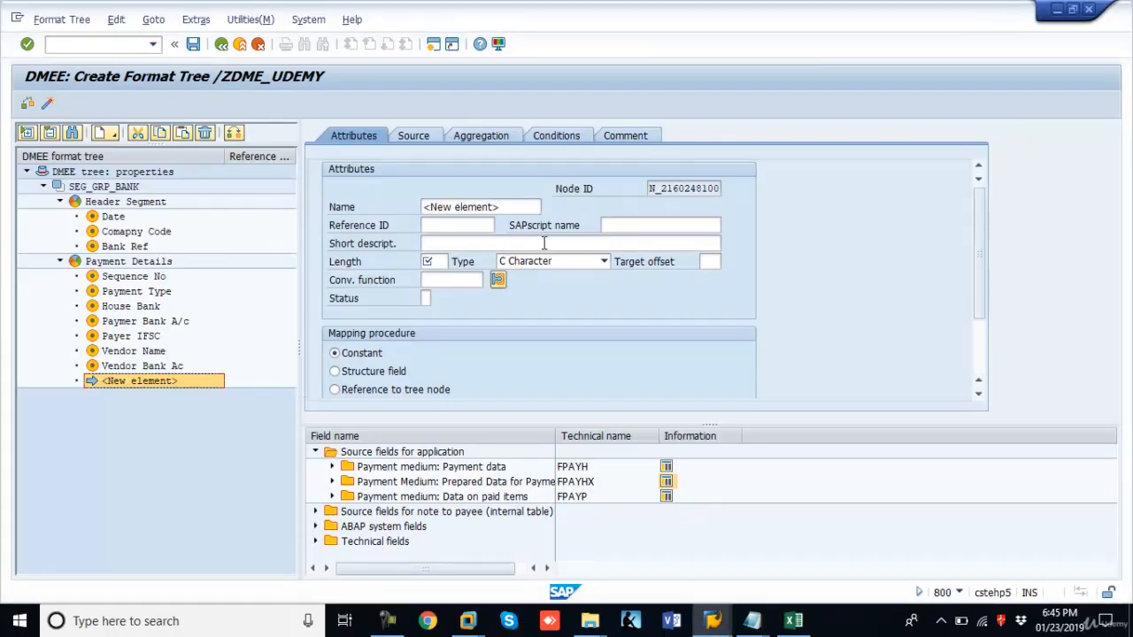
Enter "Vendor IFSC" as the new element's name and short description.
click(515, 206)
key(ctrl+a)
key(ctrl+v)
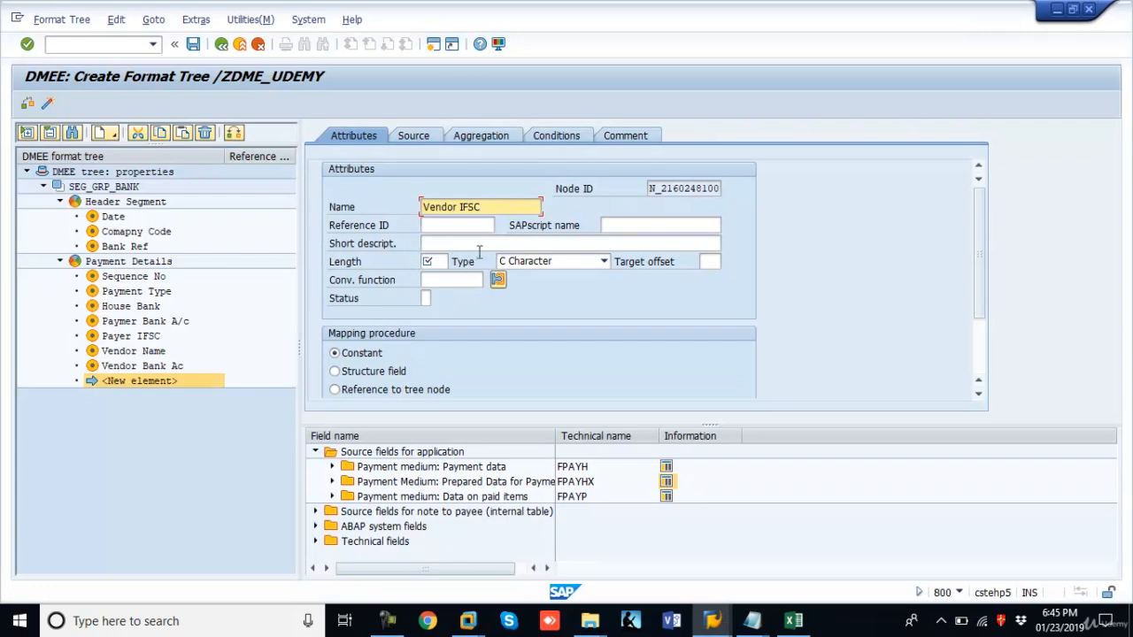
click(509, 239)
key(ctrl+v)
Set Vendor IFSC's length to 11, per the Excel specification, and its mapping procedure to Structure field.
key(alt+Tab)
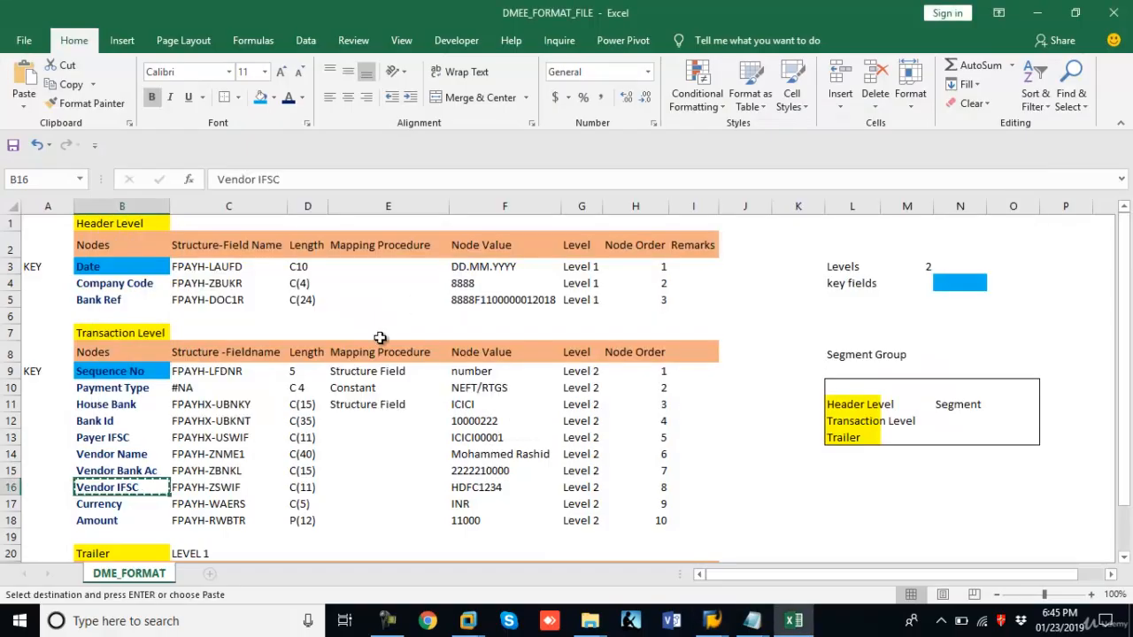
key(alt+Tab)
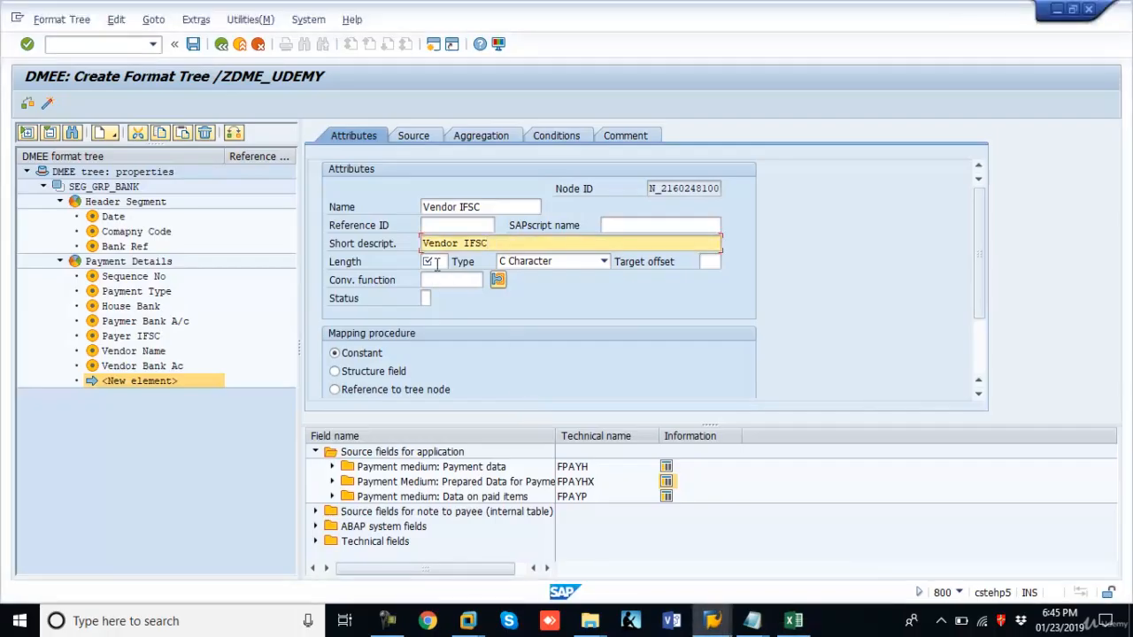
click(437, 264)
text(11)
click(362, 377)
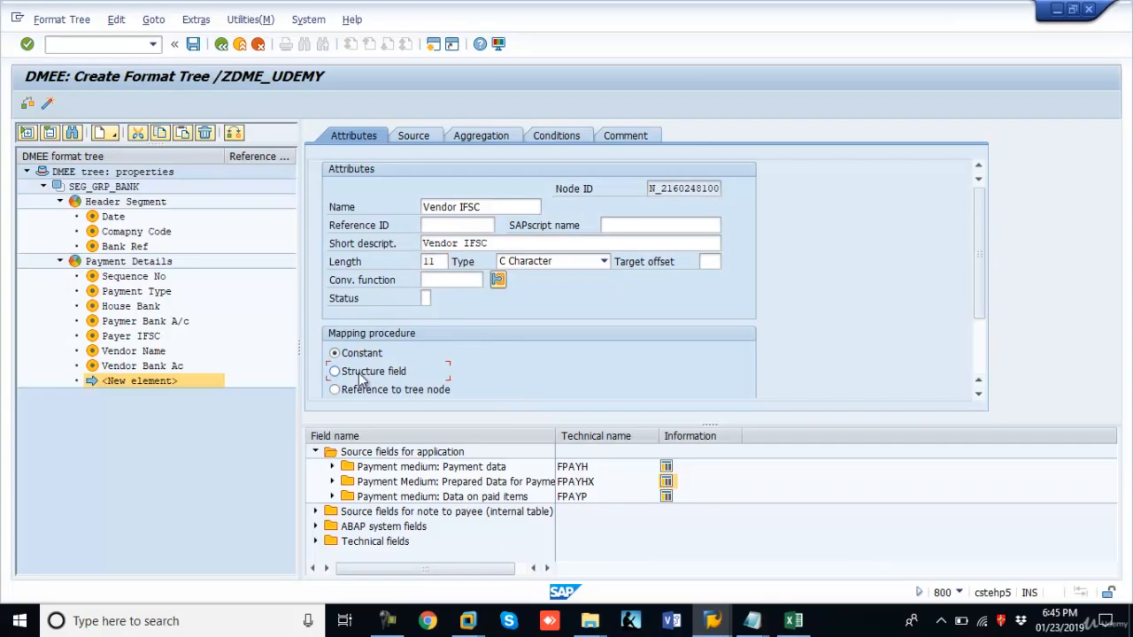
Copy the Vendor IFSC row's structure-field name FPAYH-ZSWIF from the Excel specification for the element's source mapping.
key(alt+Tab)
click(304, 486)
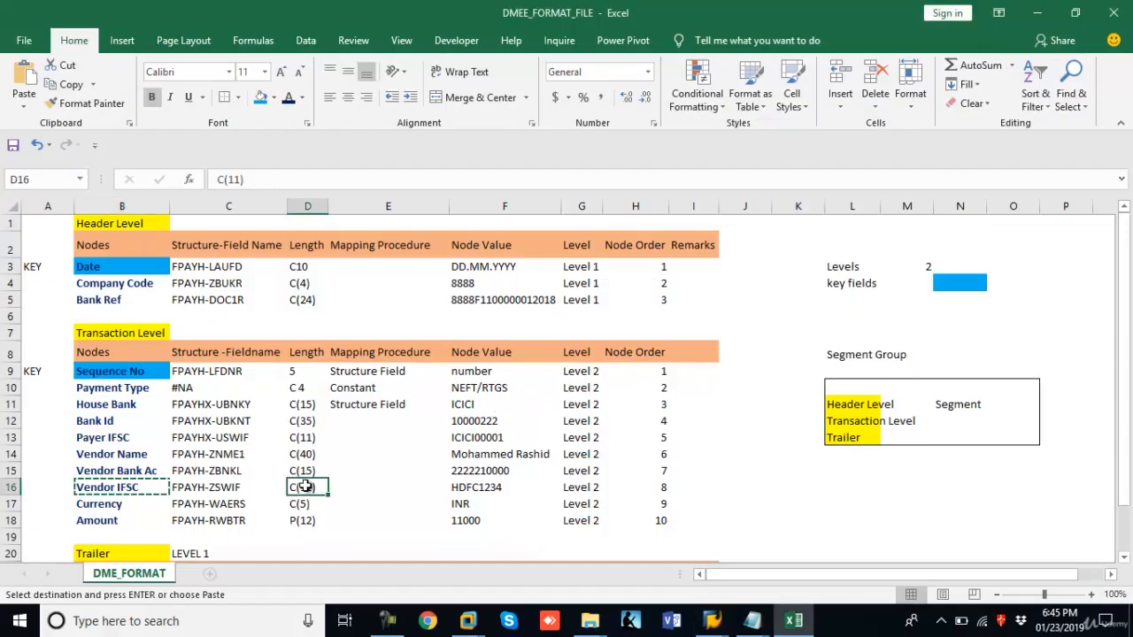
click(230, 485)
key(alt+Tab)
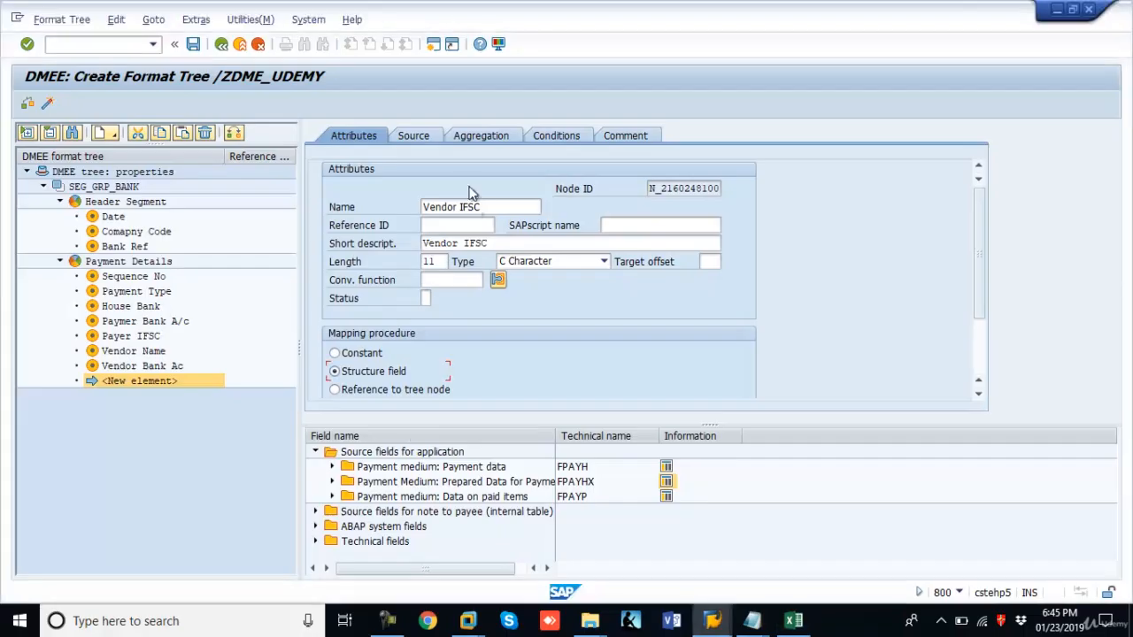
Map Vendor IFSC's source to structure FPAYH and field name ZSWIF.
click(422, 141)
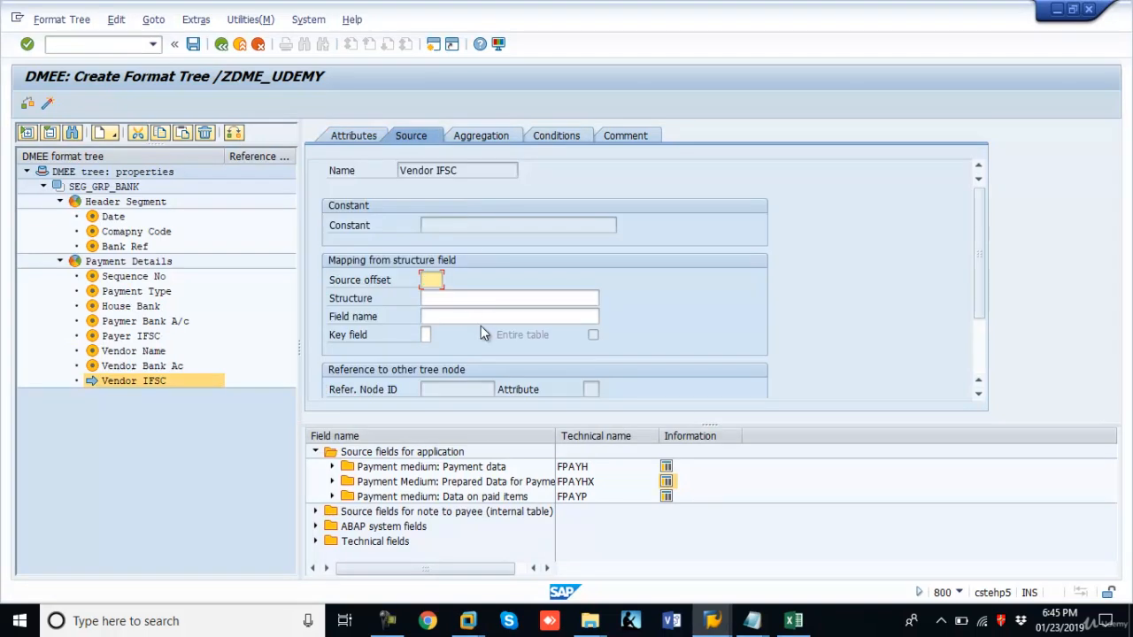
click(441, 299)
key(ctrl+v)
click(441, 317)
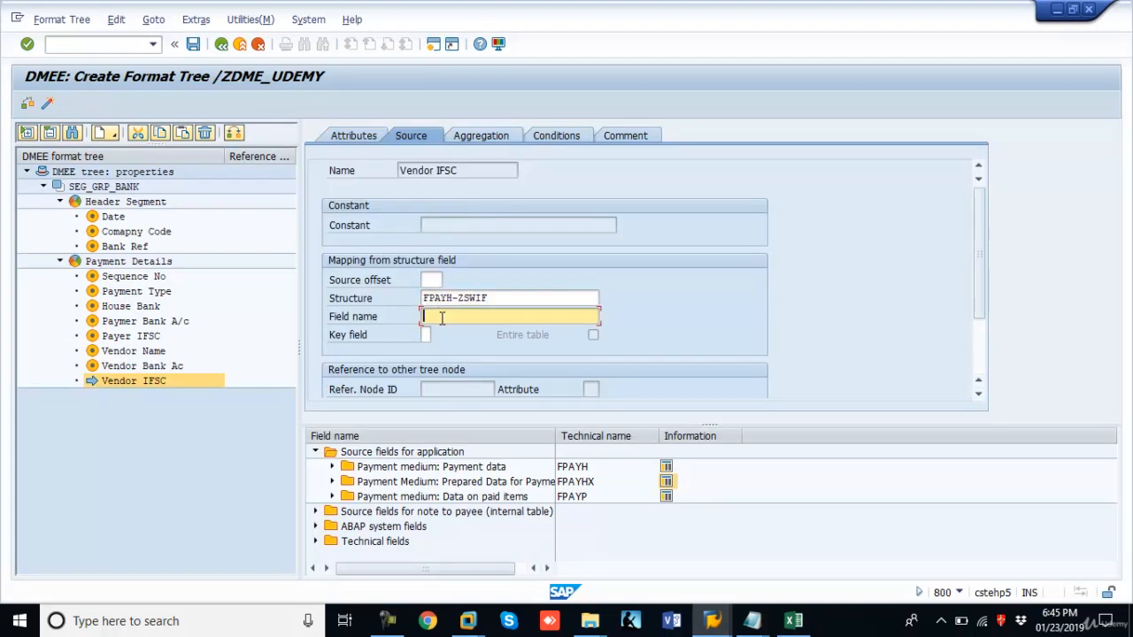
key(ctrl+v)
click(519, 298)
key(BackSpace)
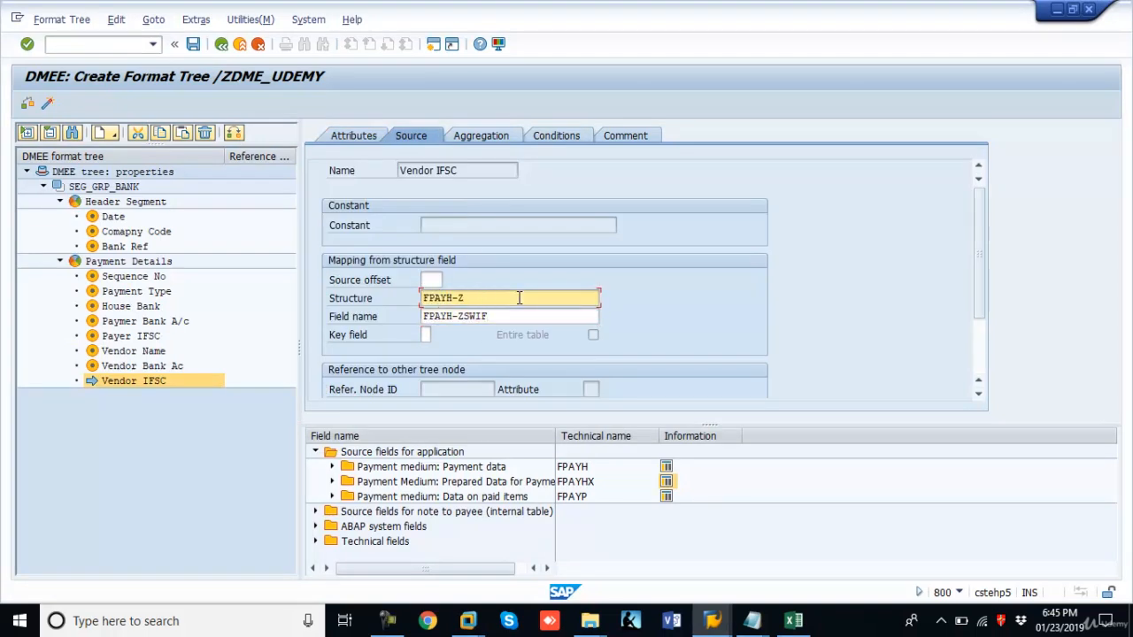
key(BackSpace)
key(BackSpace)
key(Down)
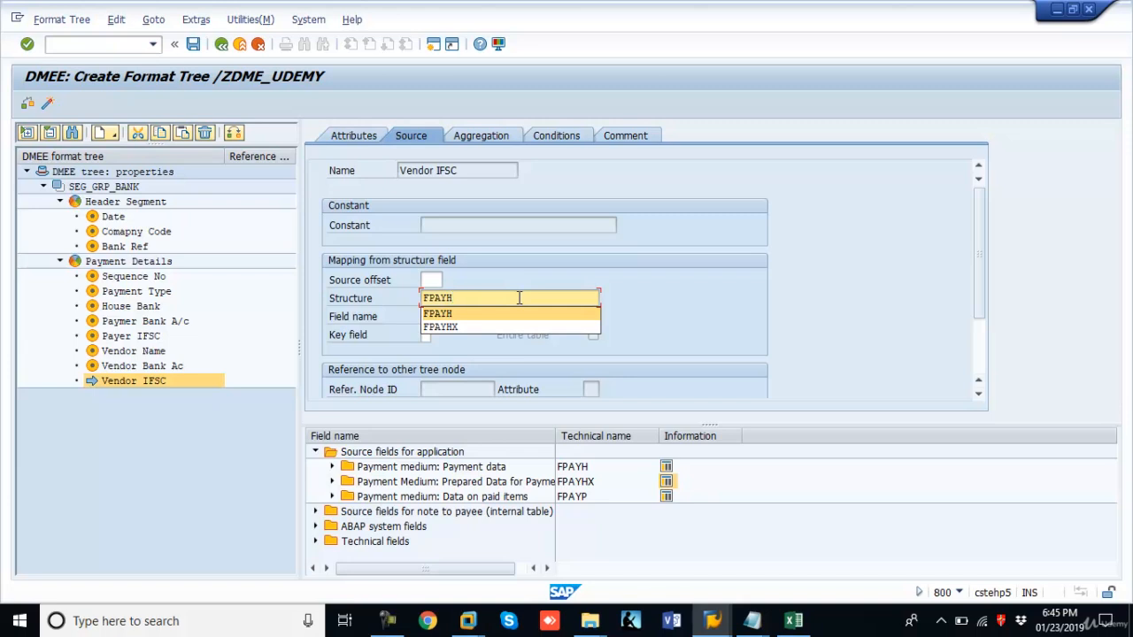
key(Return)
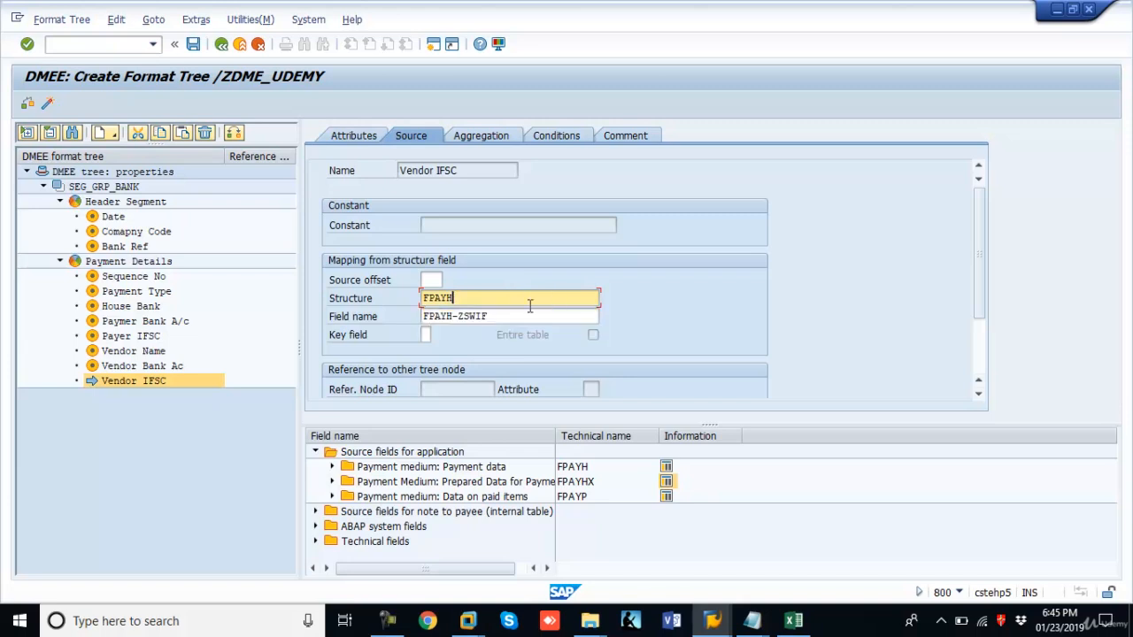
click(461, 316)
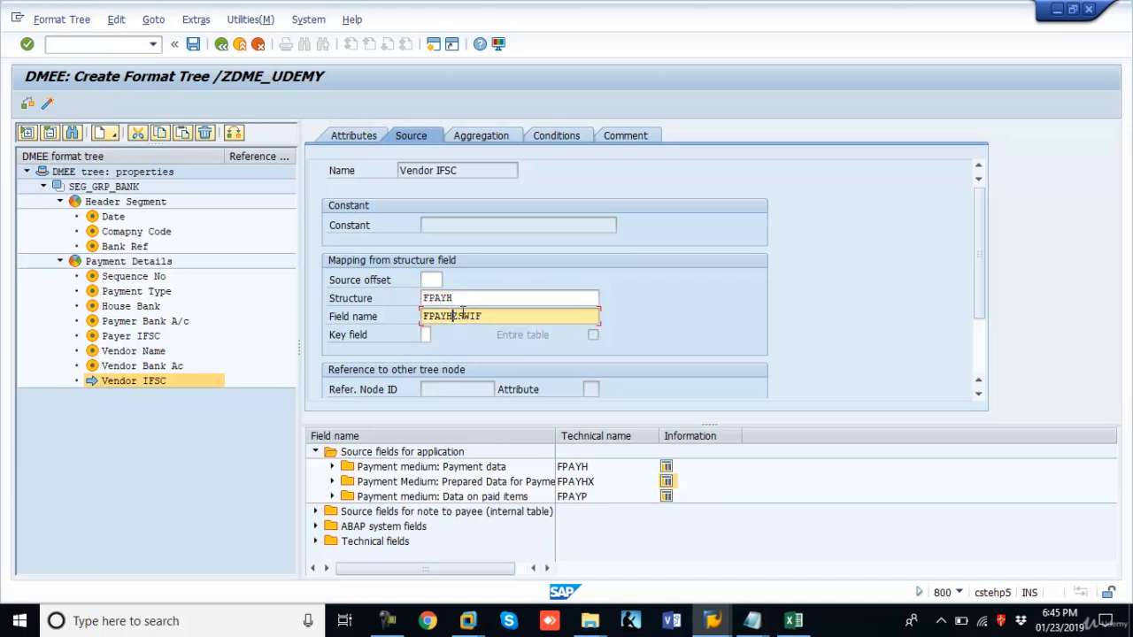
key(BackSpace)
key(BackSpace)
key(BackSpace)
key(BackSpace)
key(BackSpace)
key(BackSpace)
Create a new element after Vendor IFSC and copy "Currency" from the Excel specification for it.
right_click(123, 383)
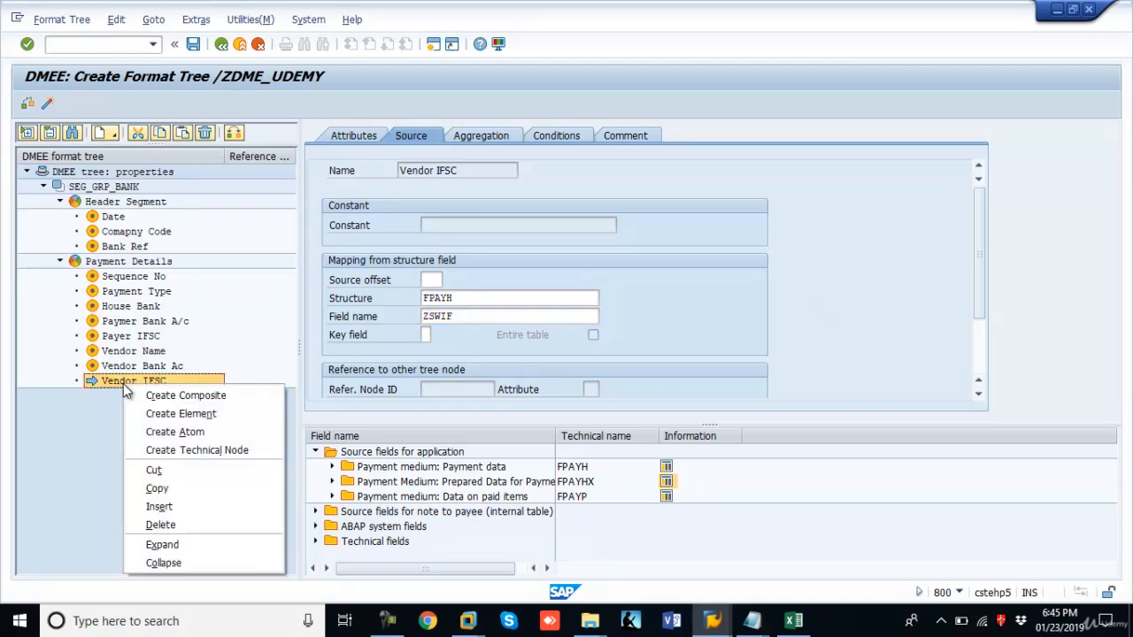
click(175, 415)
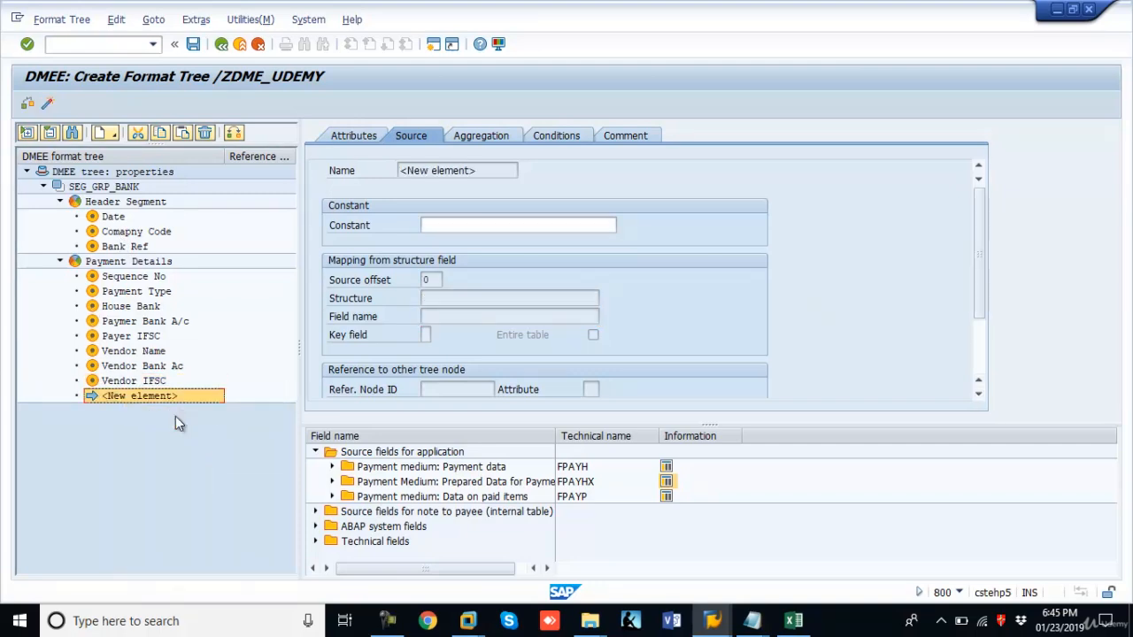
click(362, 136)
key(alt+Tab)
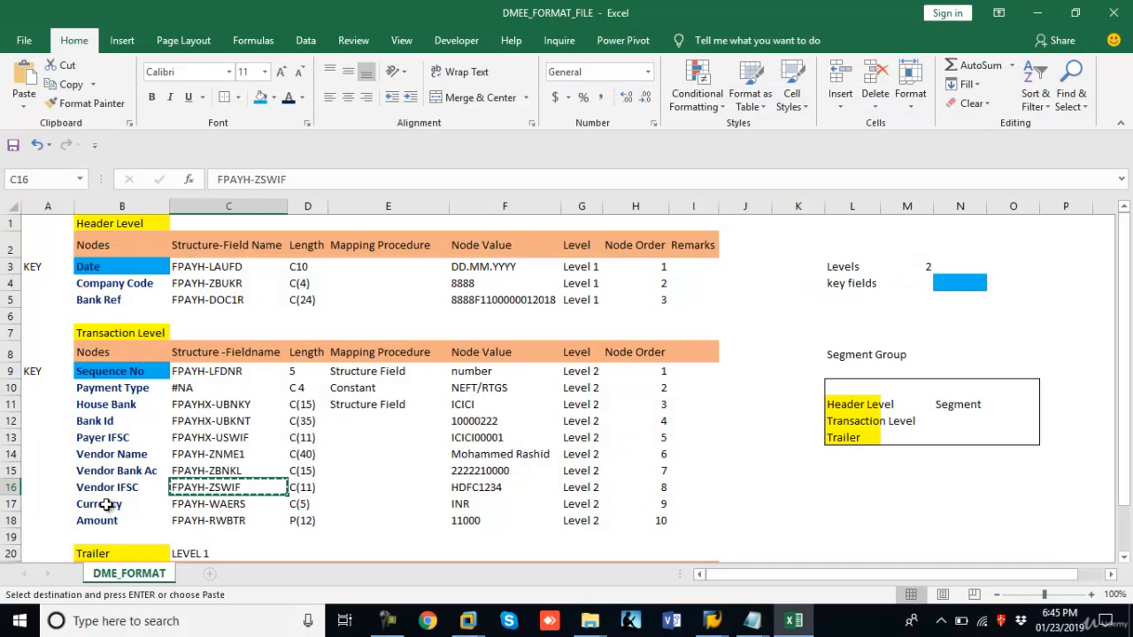
click(183, 504)
click(146, 503)
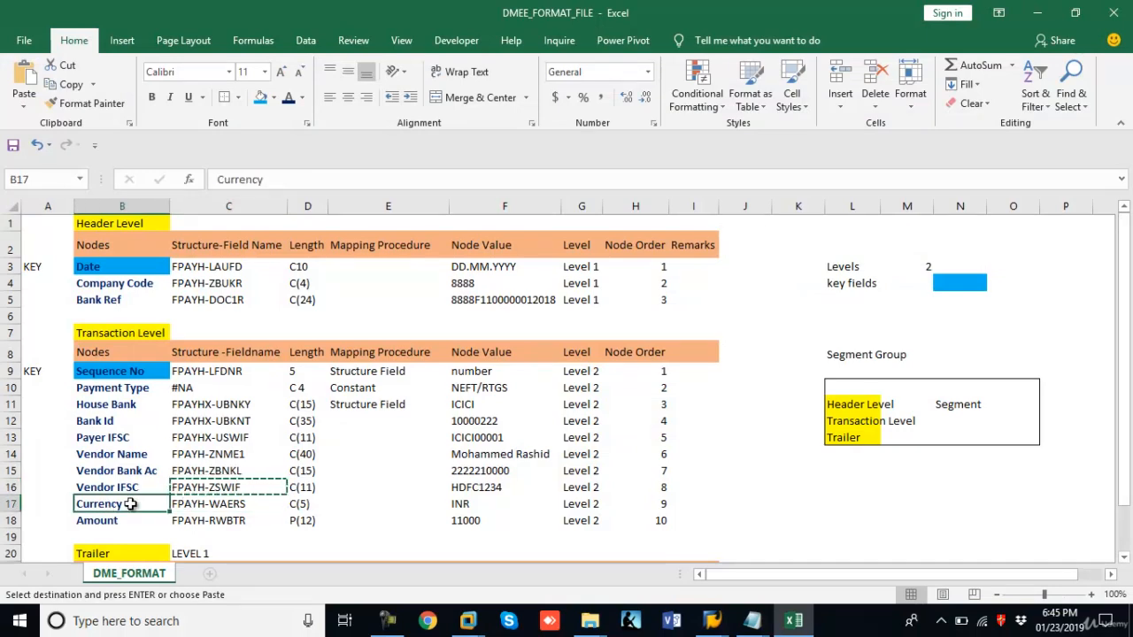
key(ctrl+c)
key(alt+Tab)
Enter "Currency" as the new element's name and short description.
drag(521, 206, 301, 207)
key(ctrl+v)
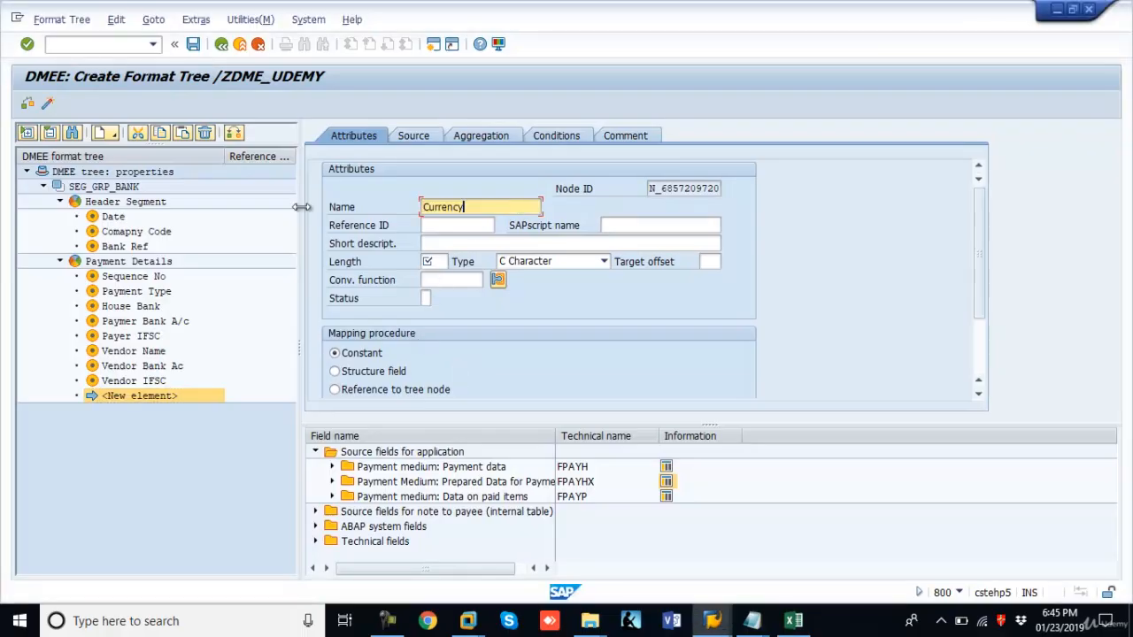
click(469, 241)
key(ctrl+v)
Set the Currency element's length to 5 per the Excel specification and its mapping procedure to Structure field.
key(alt+Tab)
key(alt+Tab)
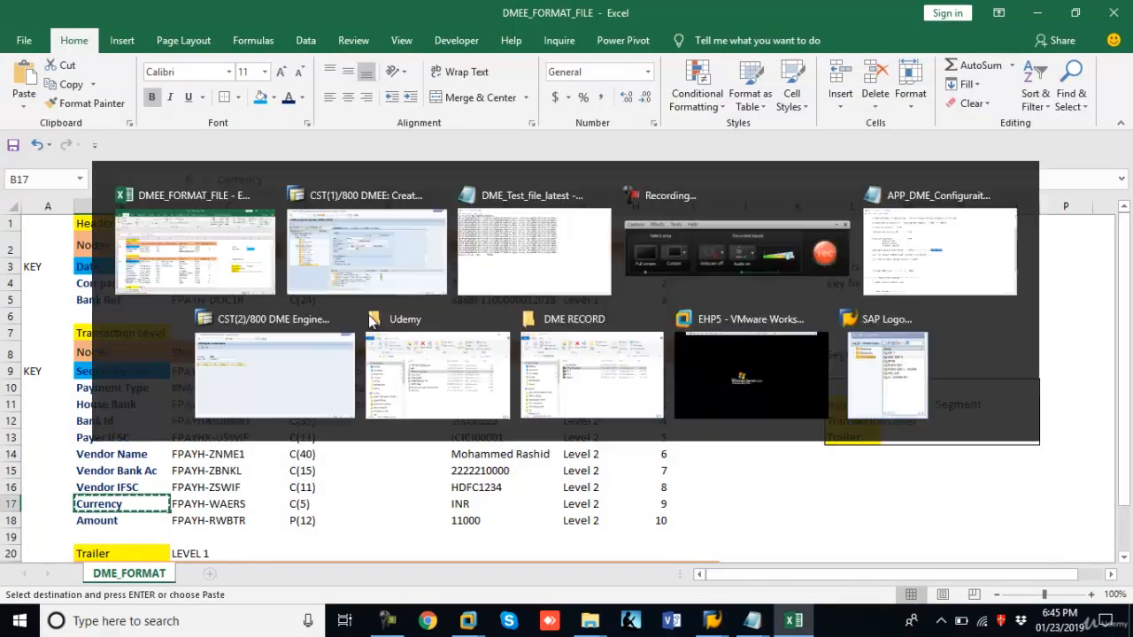
click(437, 262)
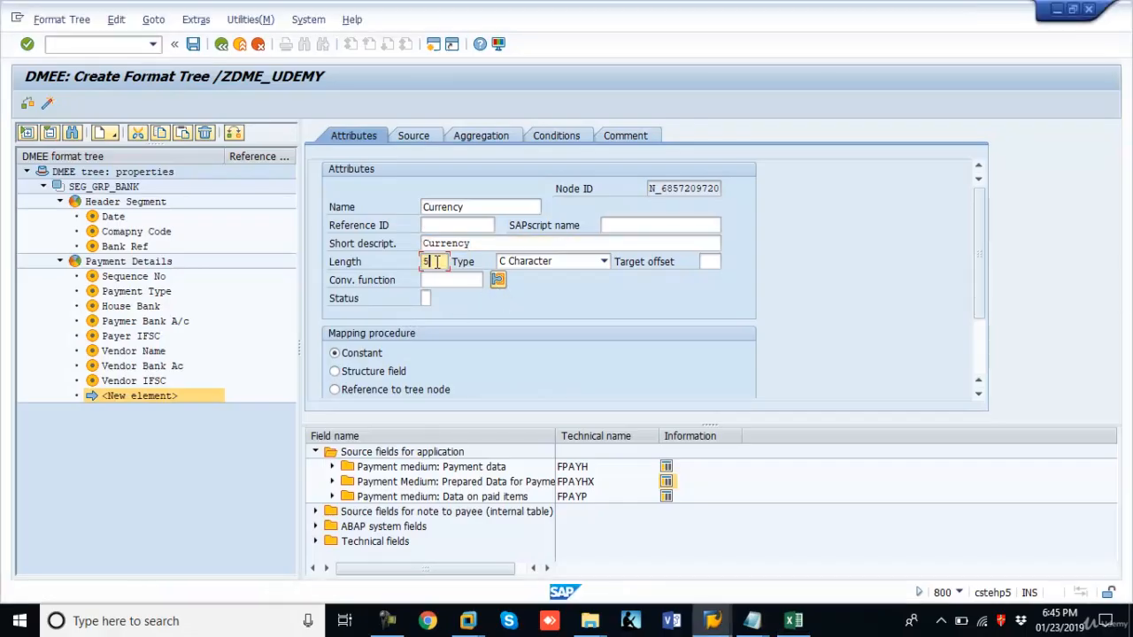
text(5)
key(alt+Tab)
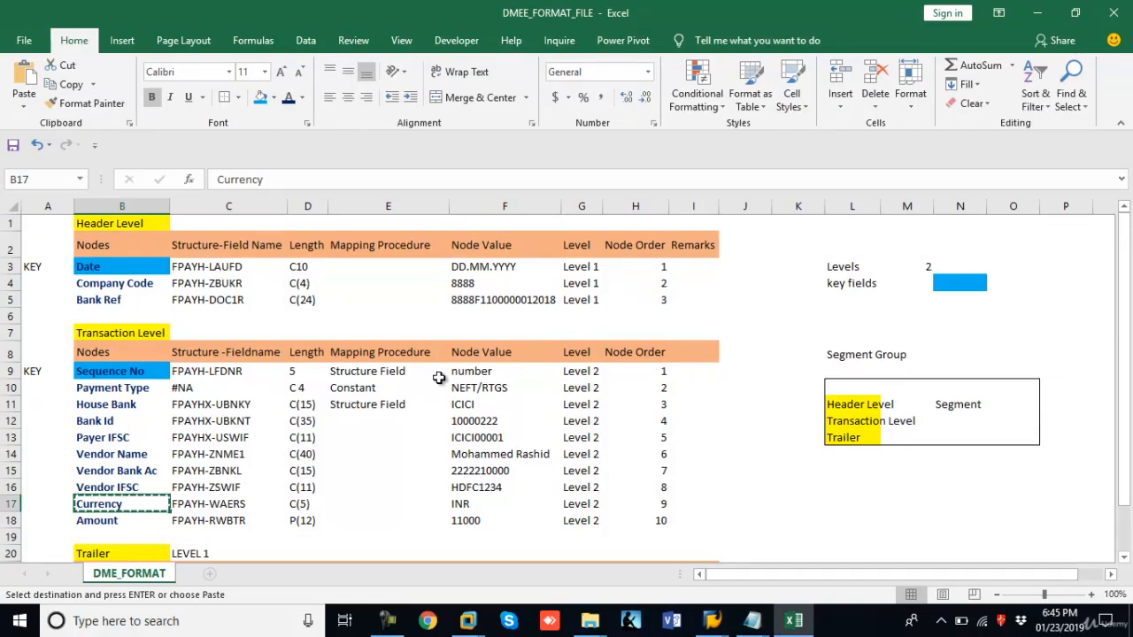
key(alt+Tab)
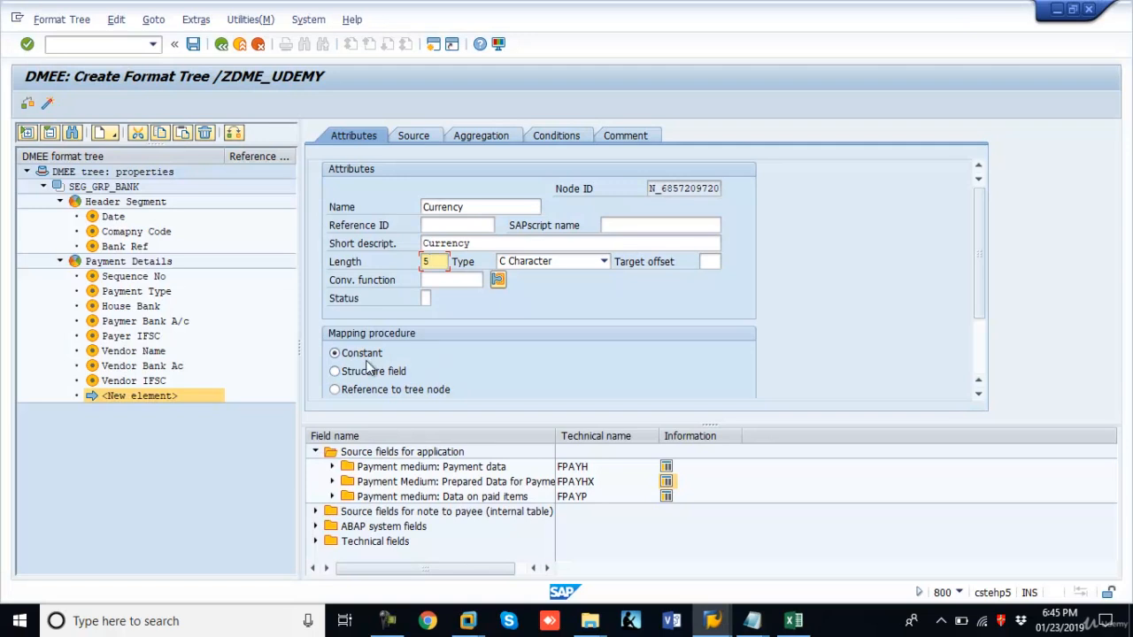
click(335, 372)
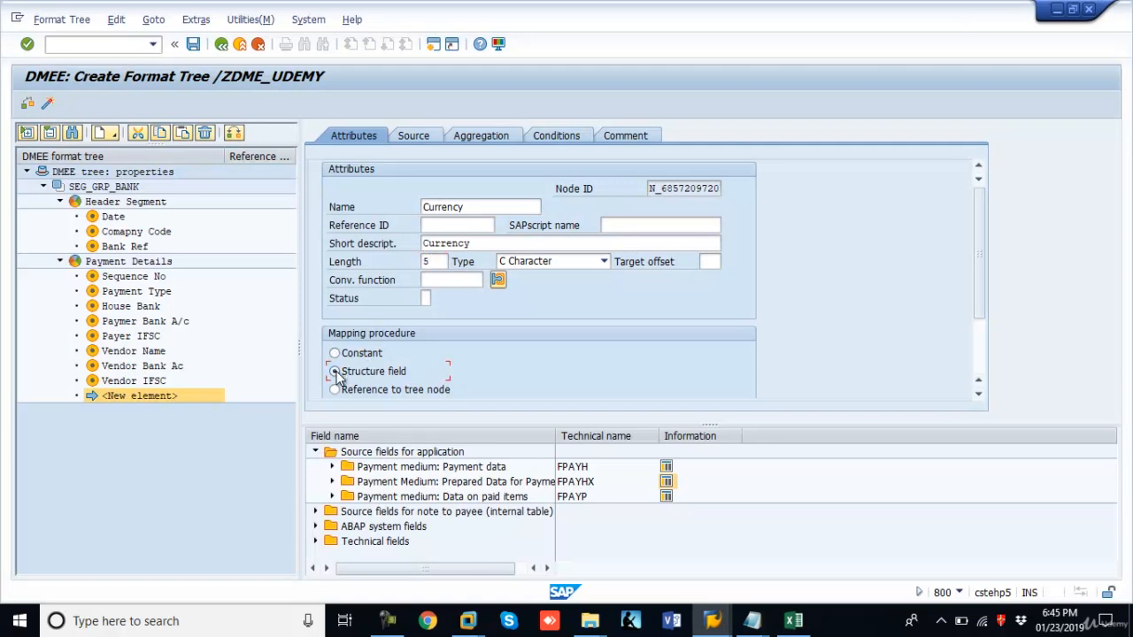
Copy the Currency row's structure-field name FPAYH-WAERS from the Excel specification for the element's source mapping.
click(413, 136)
key(alt+Tab)
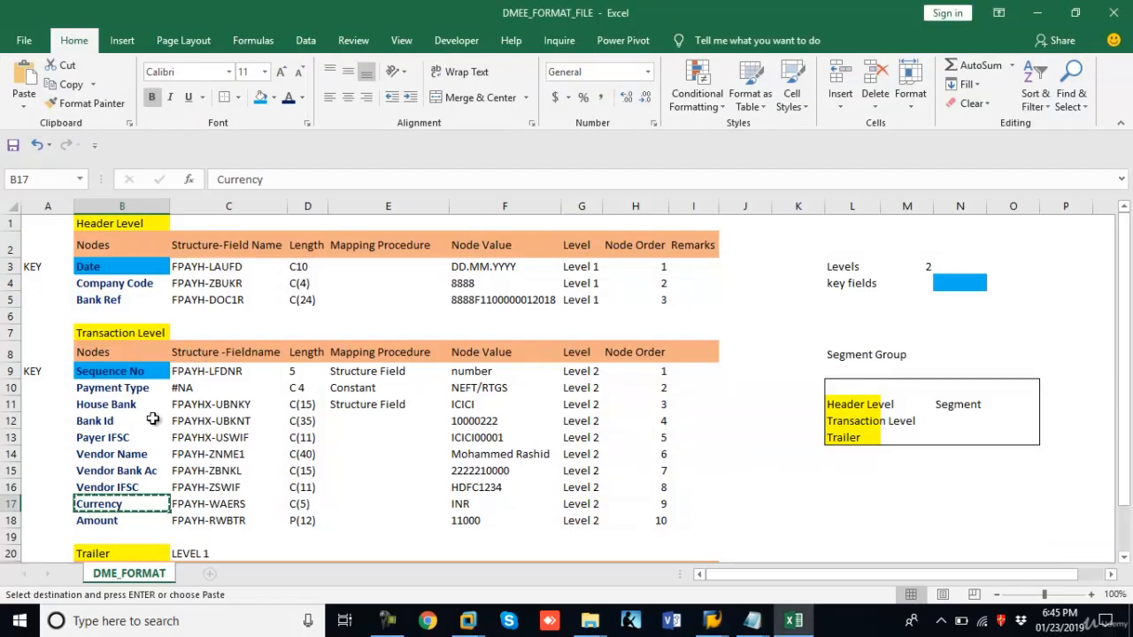
click(269, 501)
key(ctrl+c)
key(alt+Tab)
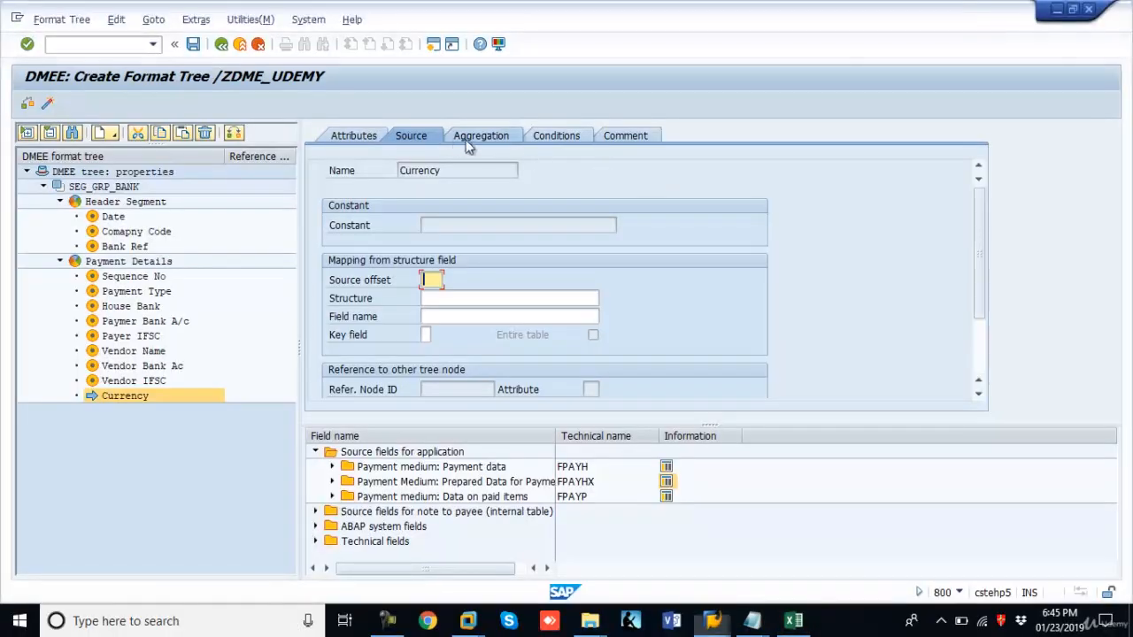
Map Currency's source to structure FPAYH and field name WAERS, and run the format tree check.
click(481, 297)
key(ctrl+v)
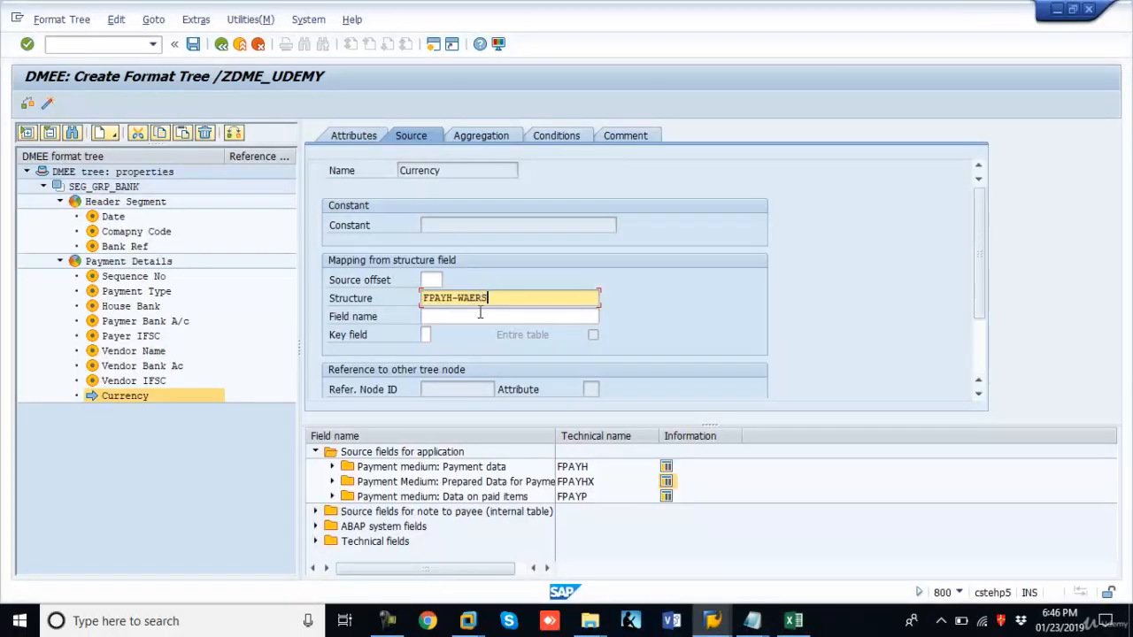
click(481, 314)
key(ctrl+v)
click(517, 302)
key(BackSpace)
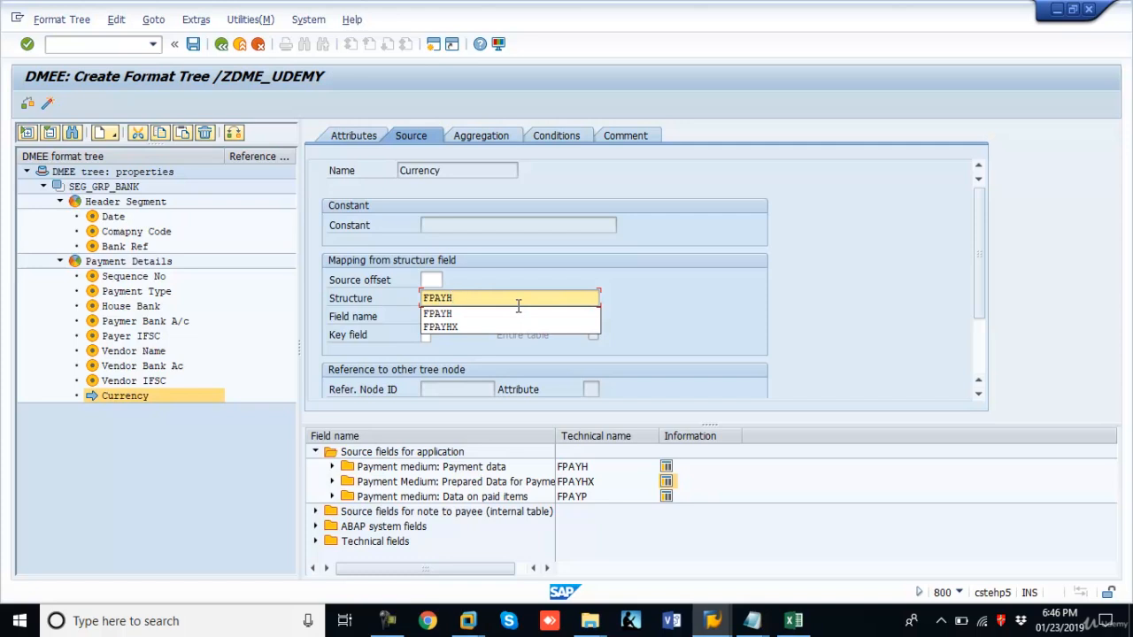
click(522, 303)
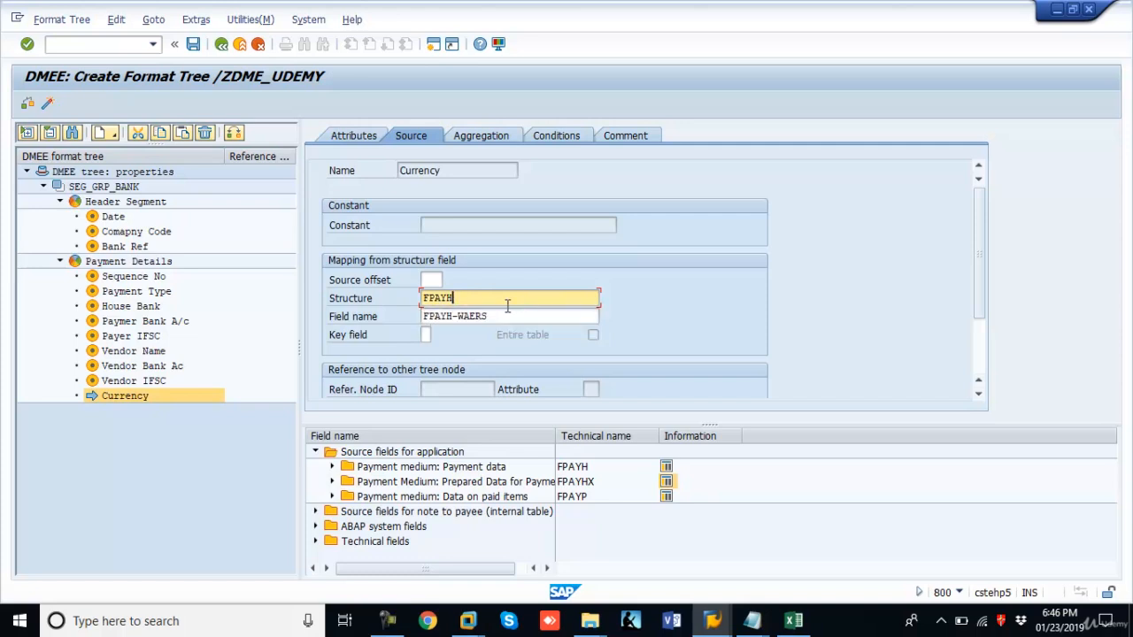
click(460, 314)
key(BackSpace)
key(BackSpace)
key(BackSpace)
key(BackSpace)
key(BackSpace)
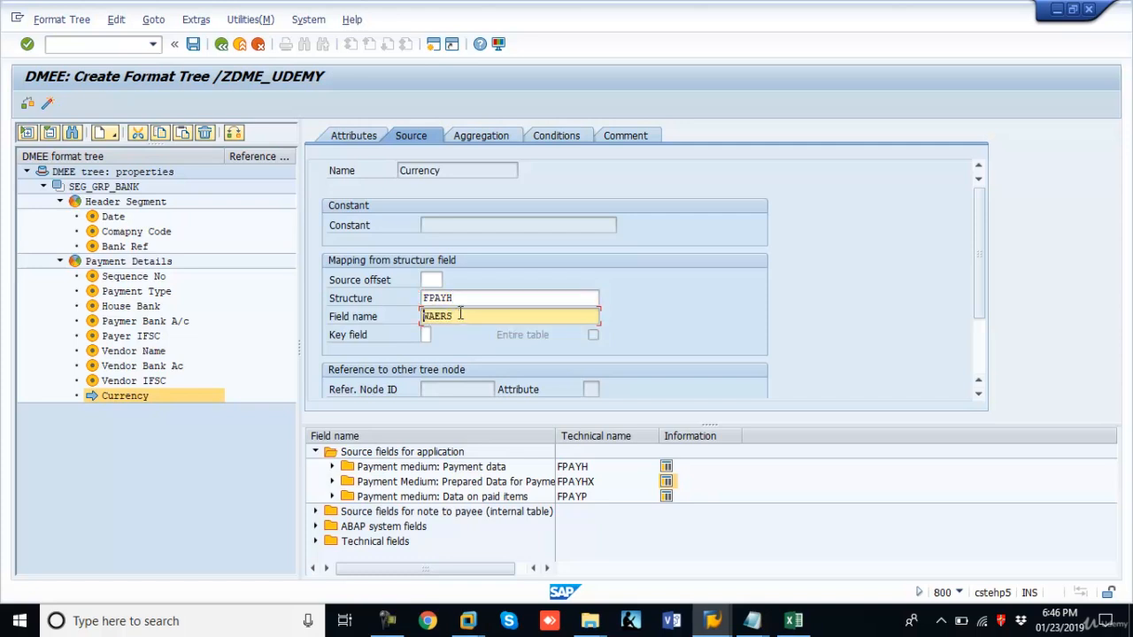
click(27, 105)
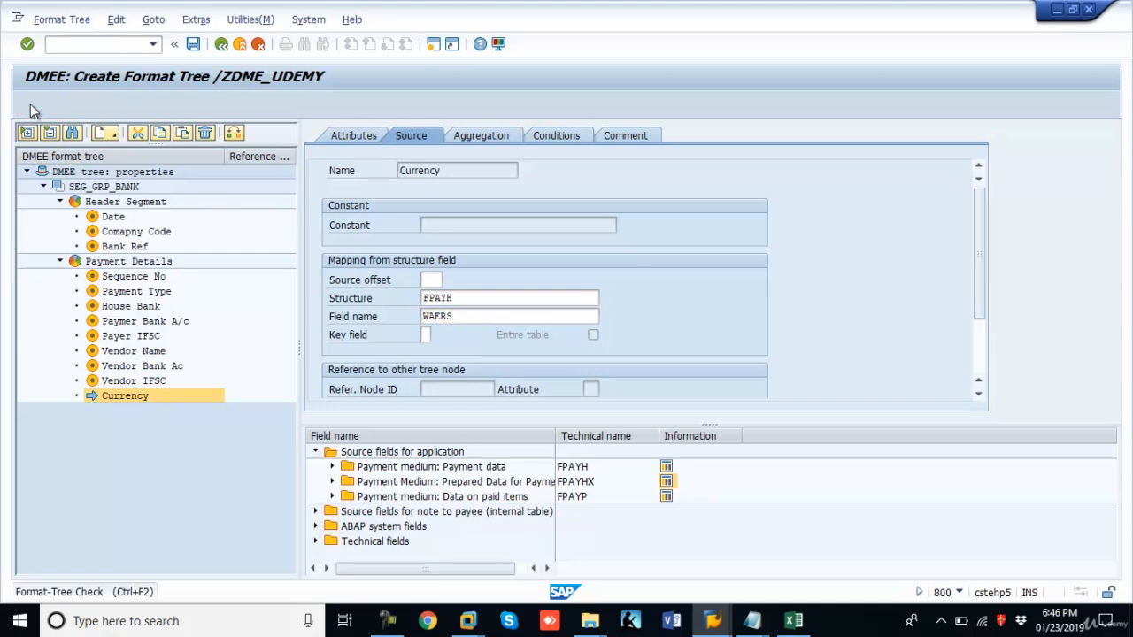
key(Return)
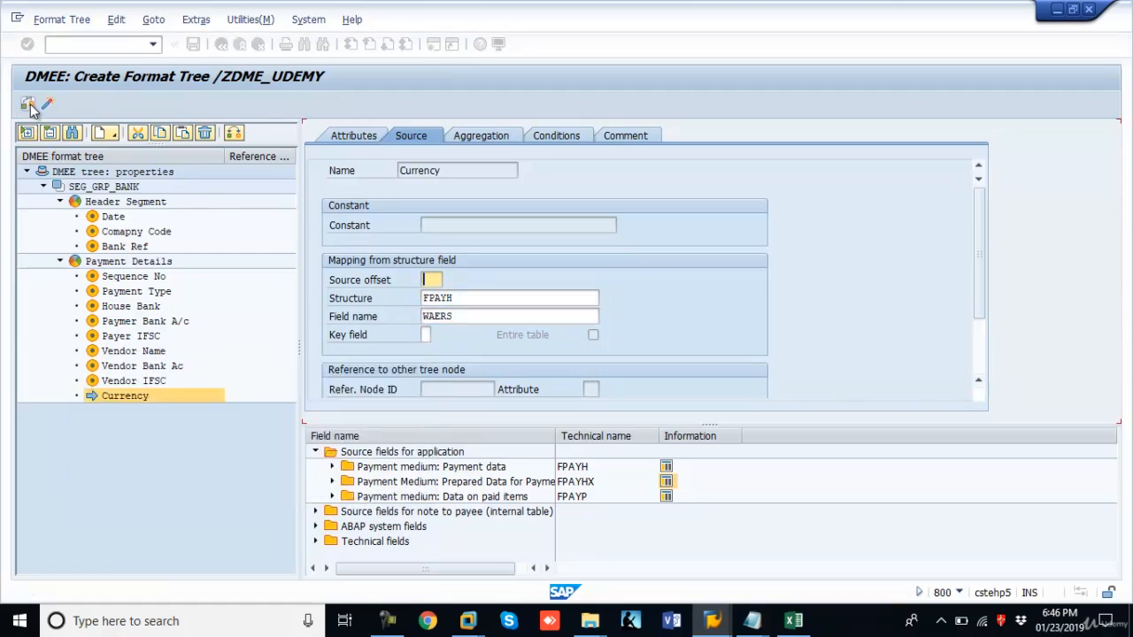
Copy "Amount" from the Excel specification and create a new element after Currency in the format tree.
key(alt+Tab)
scroll(276, 380, down, 2)
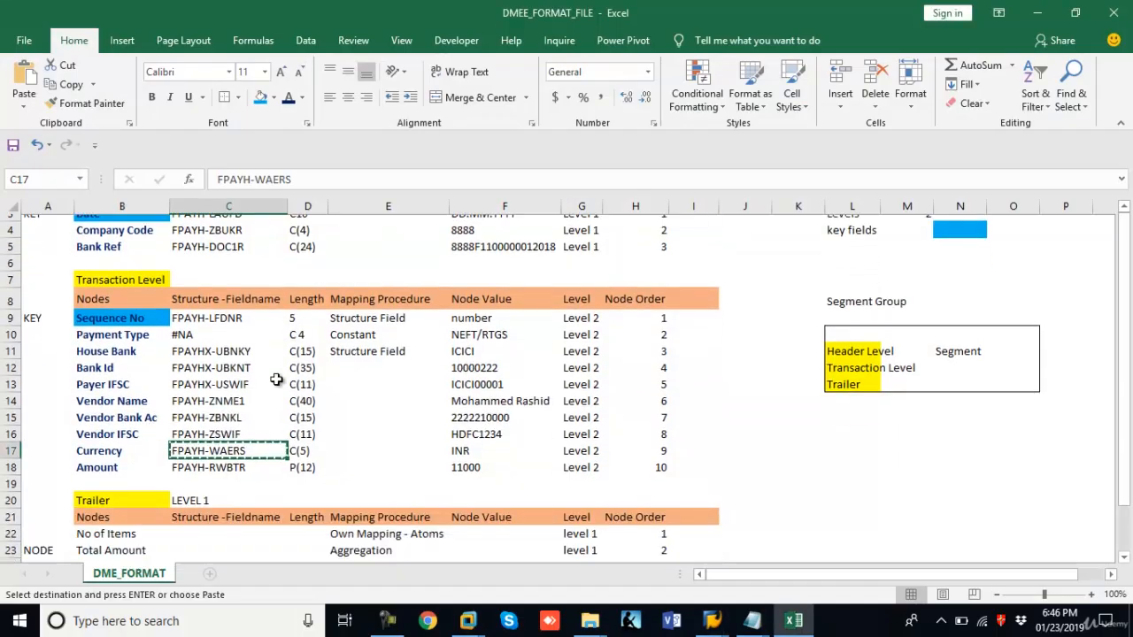
click(109, 445)
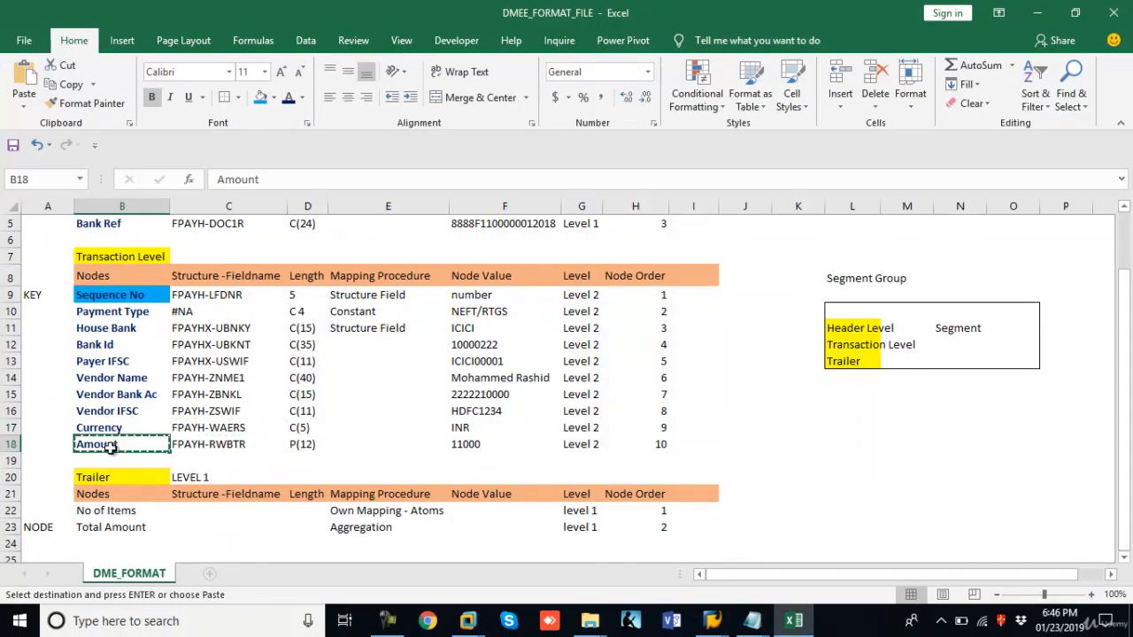
key(alt+Tab)
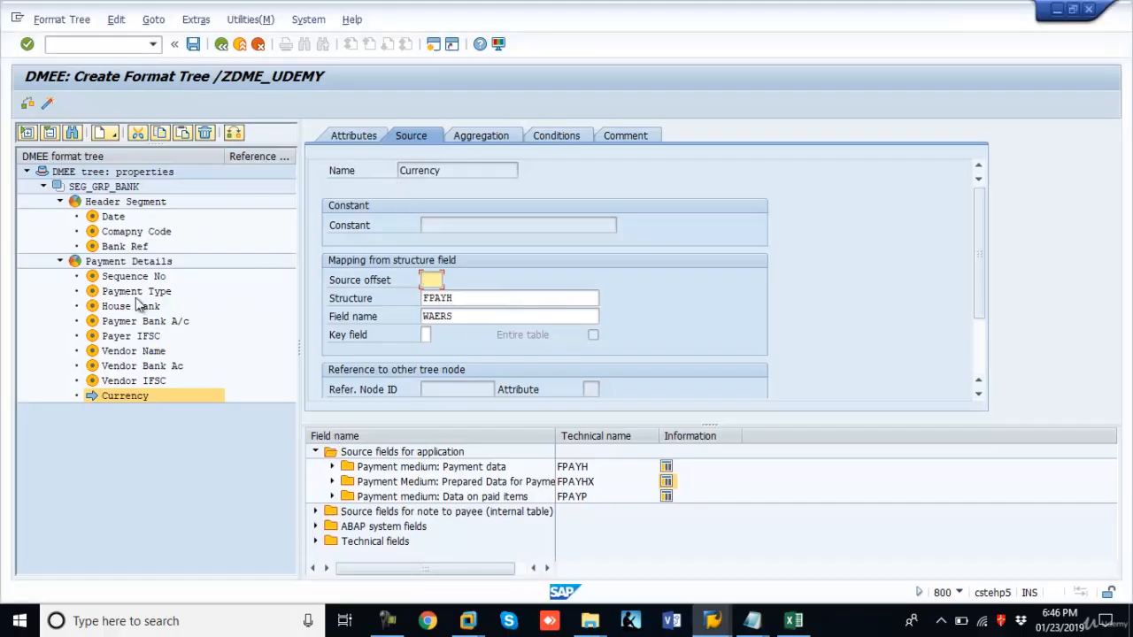
right_click(141, 399)
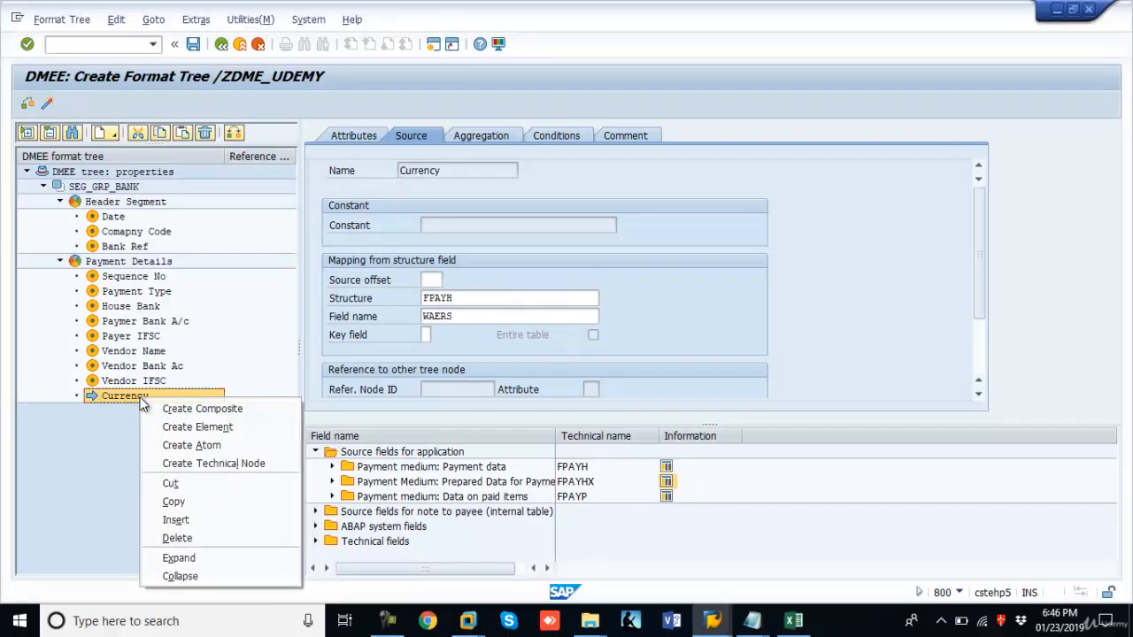
click(198, 428)
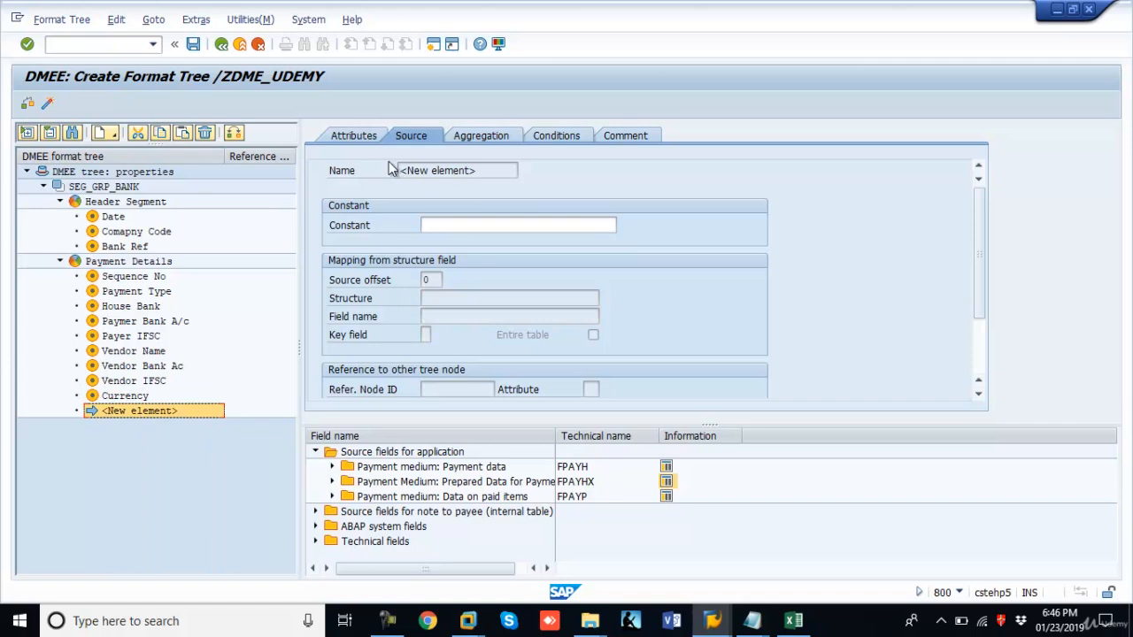
Enter "Amount" as the new element's name and short description.
click(358, 143)
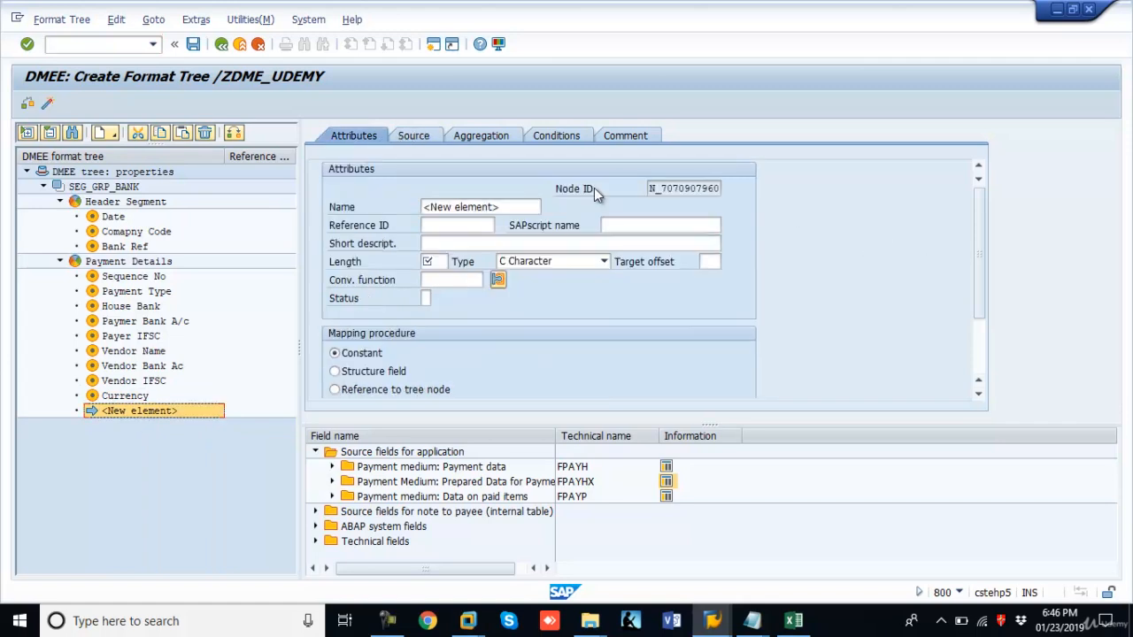
click(515, 203)
text(Amount)
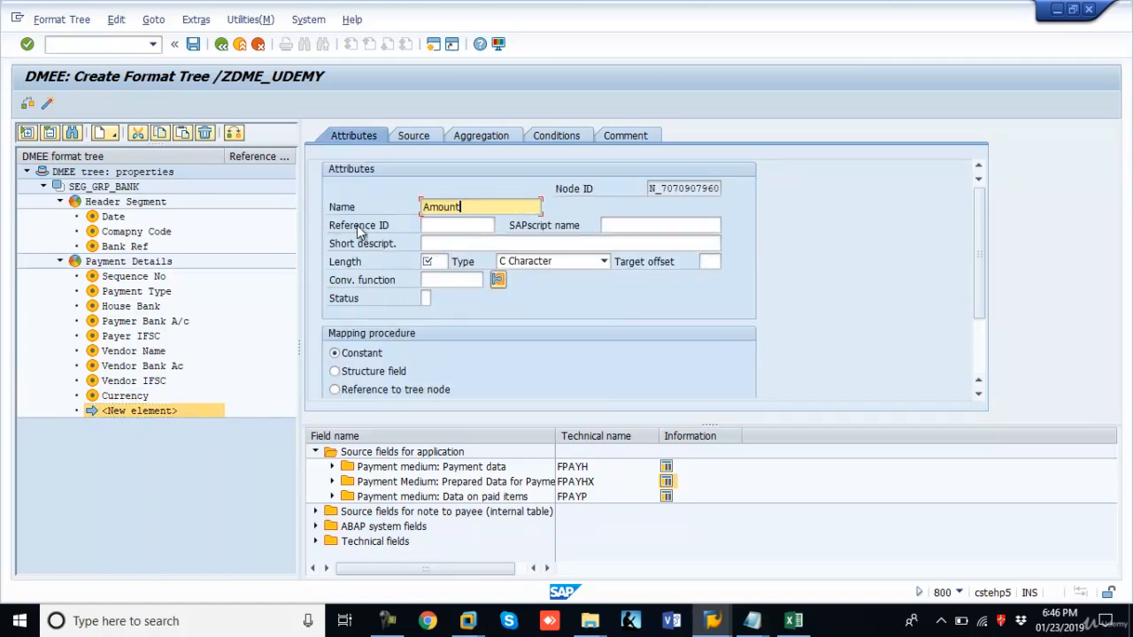
click(443, 242)
text(Amount)
Set Amount's length to 12, its type to P Currency Amount and its mapping procedure to Structure field.
click(438, 261)
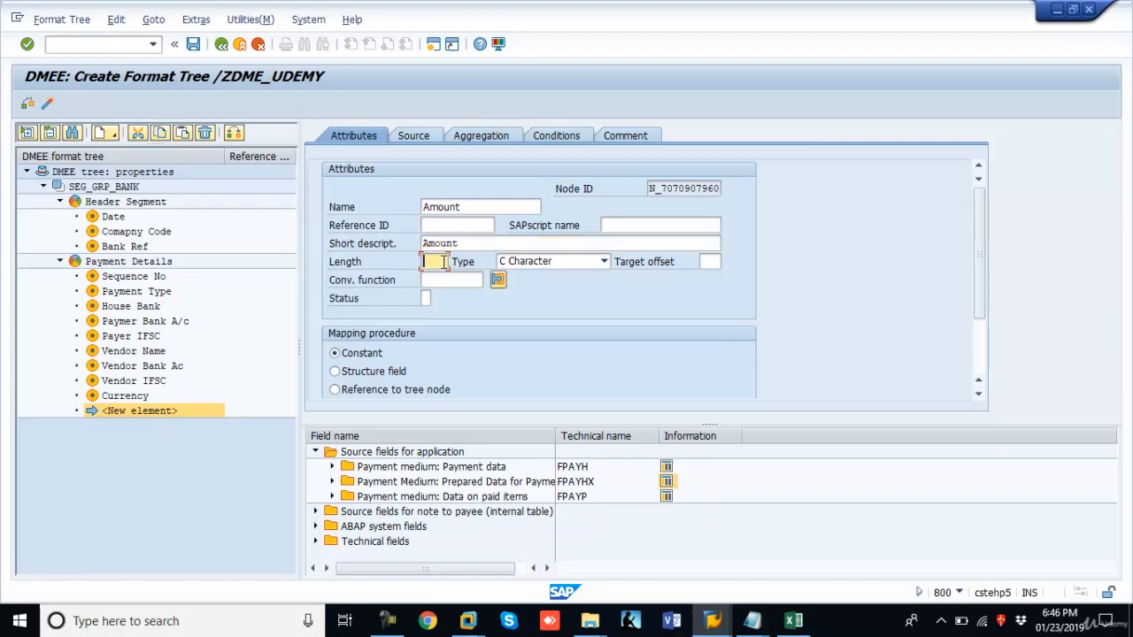
key(alt+Tab)
key(alt+Tab)
text(12)
click(542, 266)
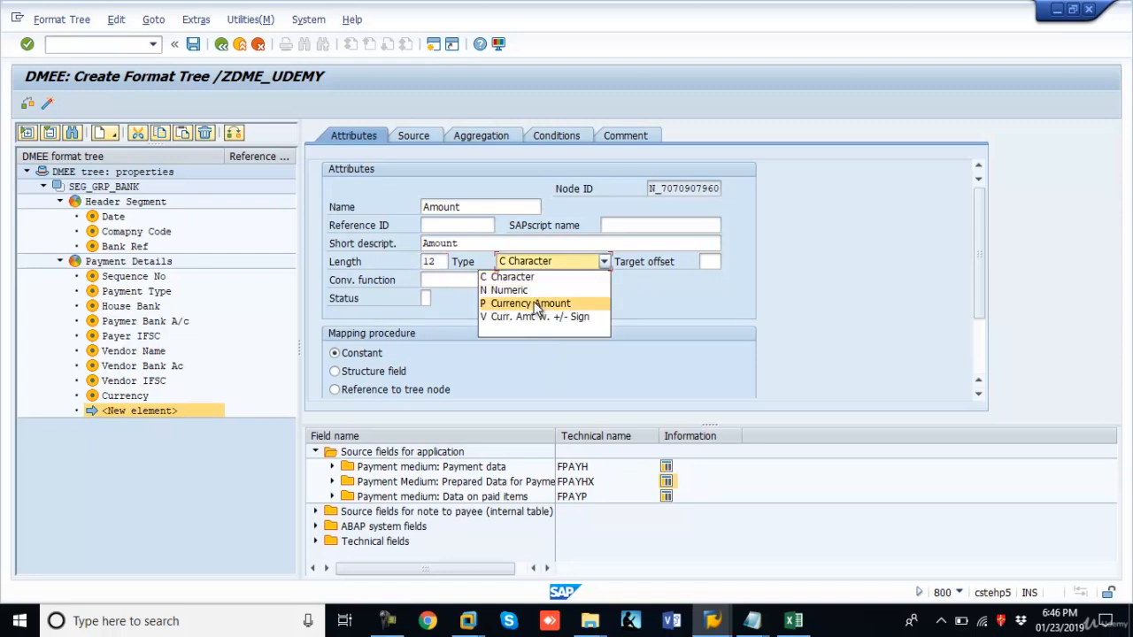
click(536, 306)
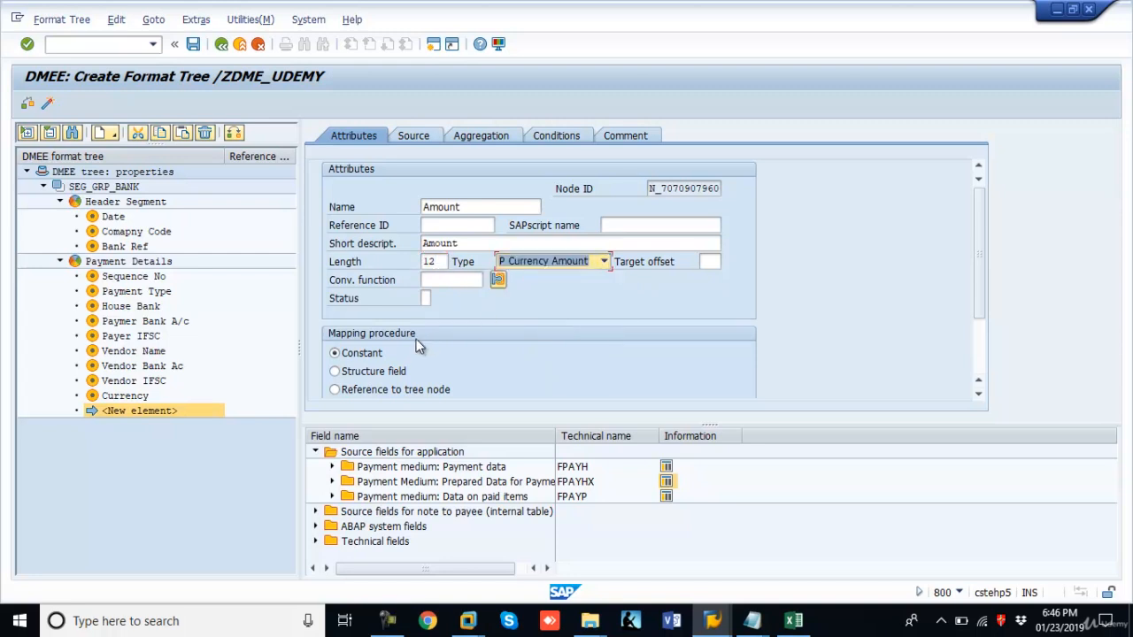
click(336, 372)
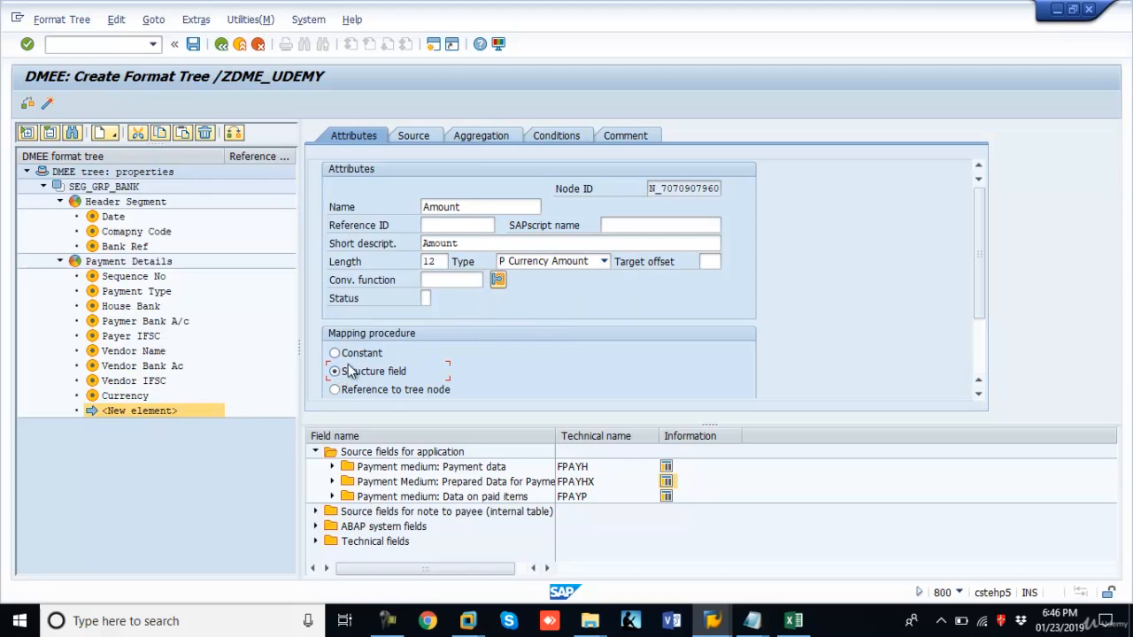
Copy the Amount row's structure-field name FPAYH-RWBTR from the Excel specification for the element's source mapping.
click(411, 136)
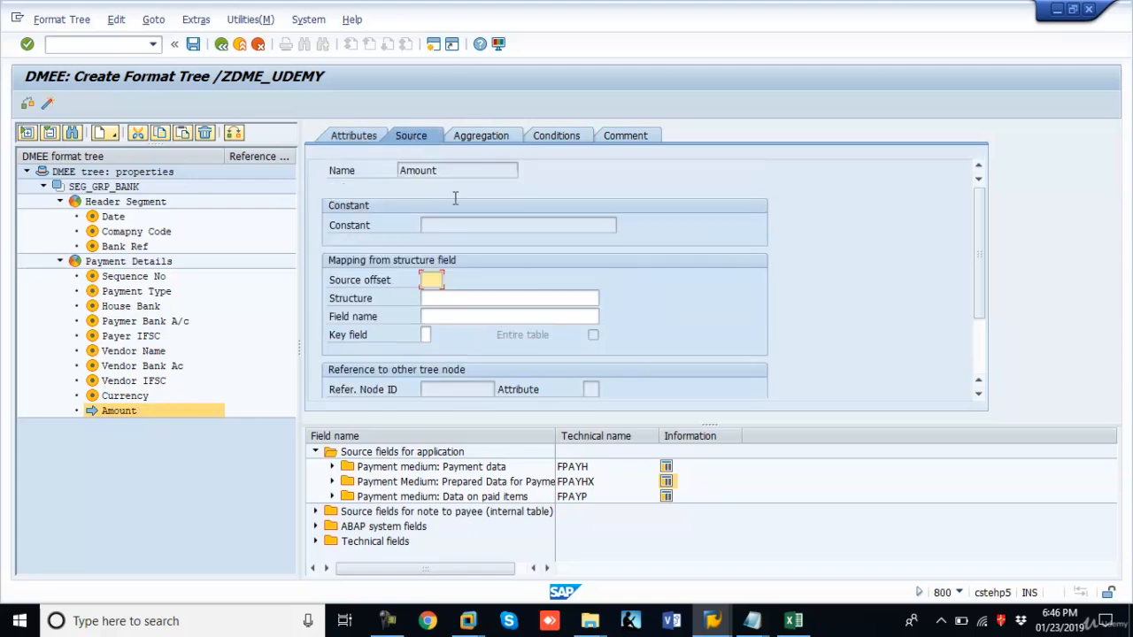
key(alt+Tab)
click(239, 444)
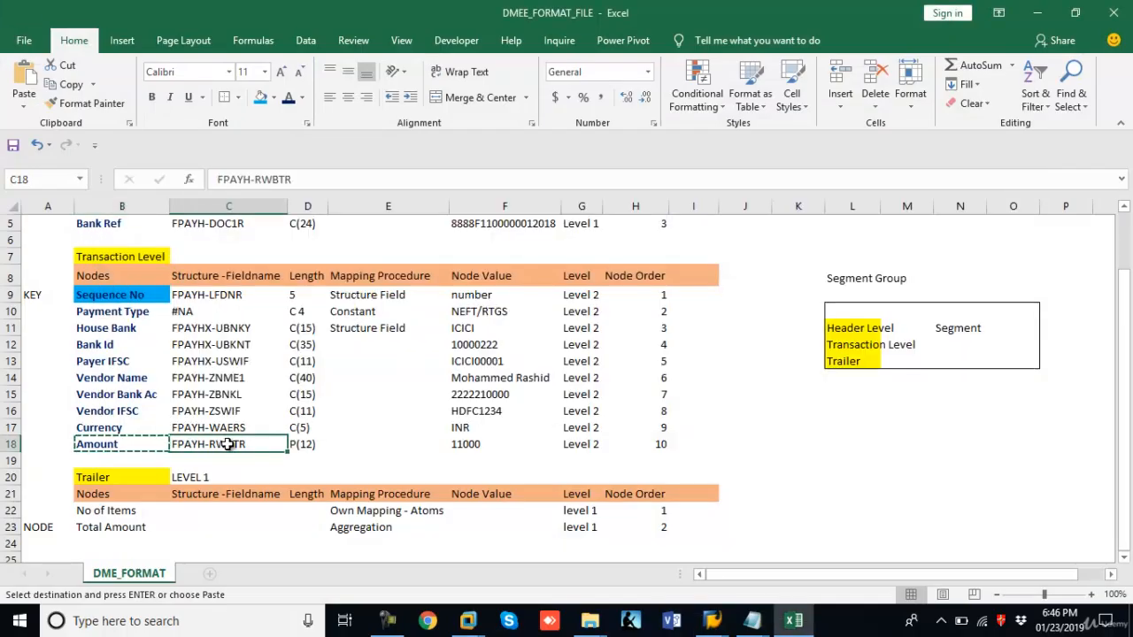
key(ctrl+c)
key(alt+Tab)
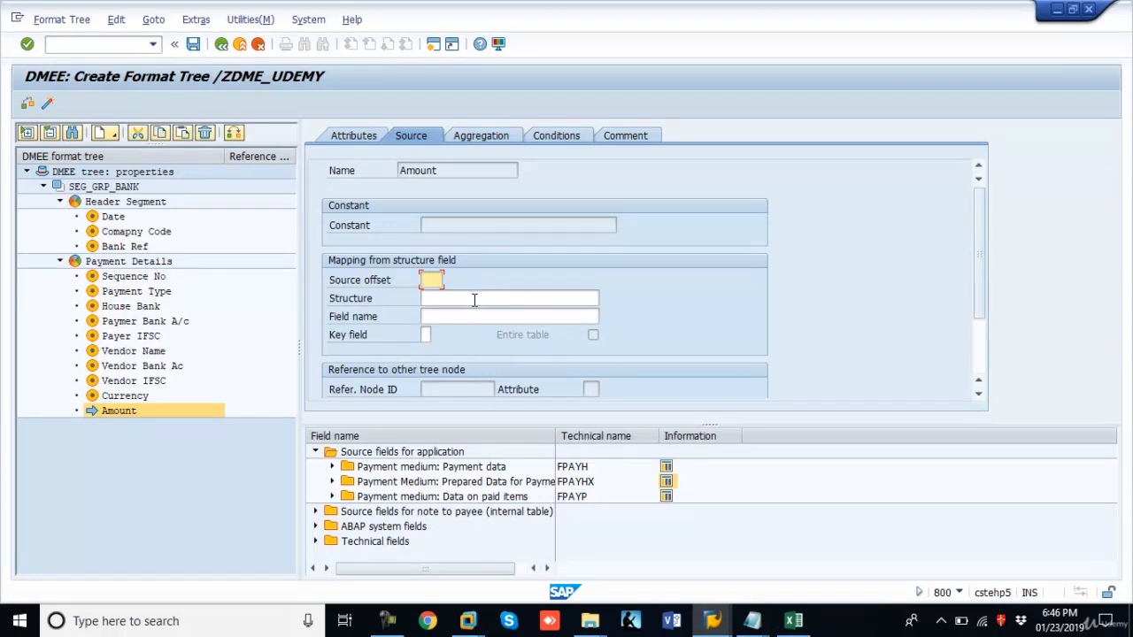
Map Amount's source to structure FPAYH and field name RWBTR, and run the format tree check.
click(478, 298)
key(ctrl+v)
click(471, 318)
key(ctrl+v)
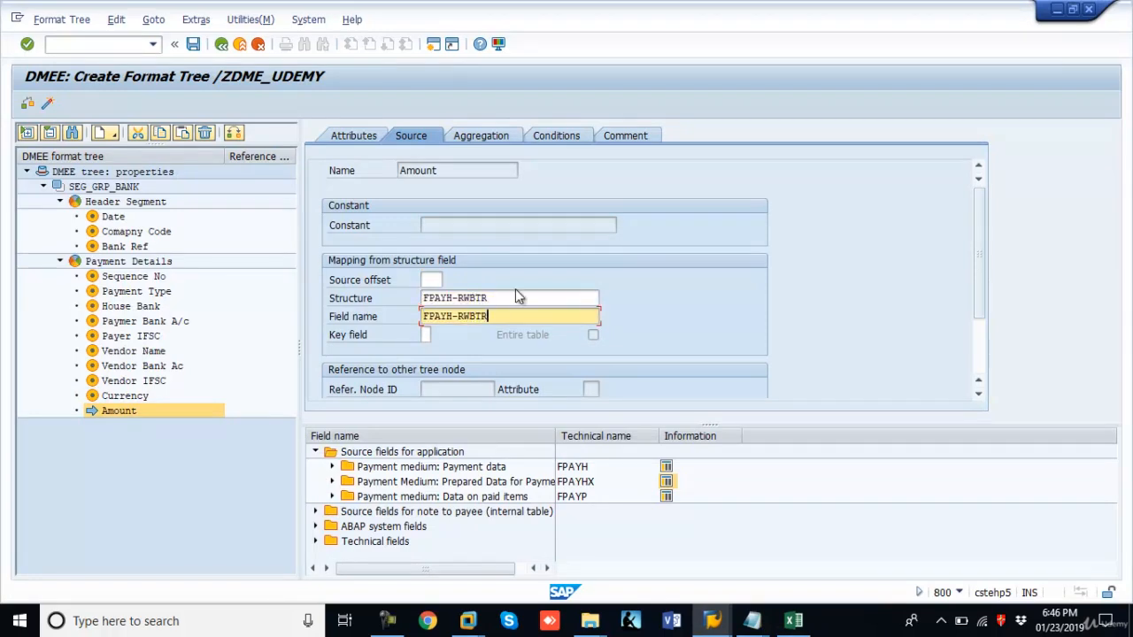
click(518, 301)
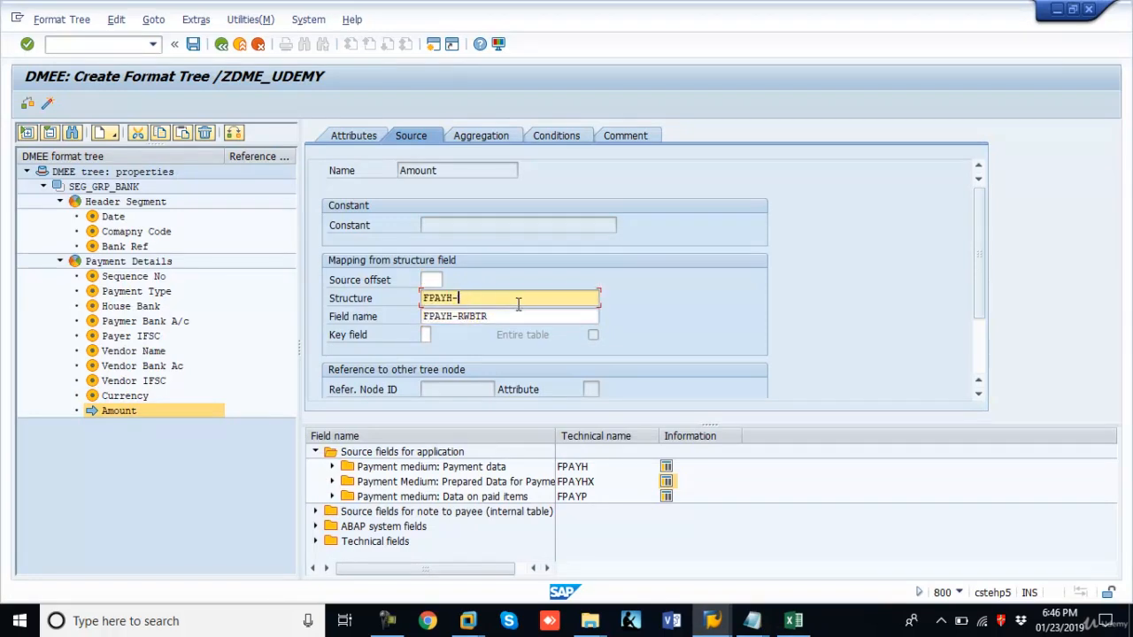
key(BackSpace)
key(Return)
click(460, 318)
key(shift+Home)
key(BackSpace)
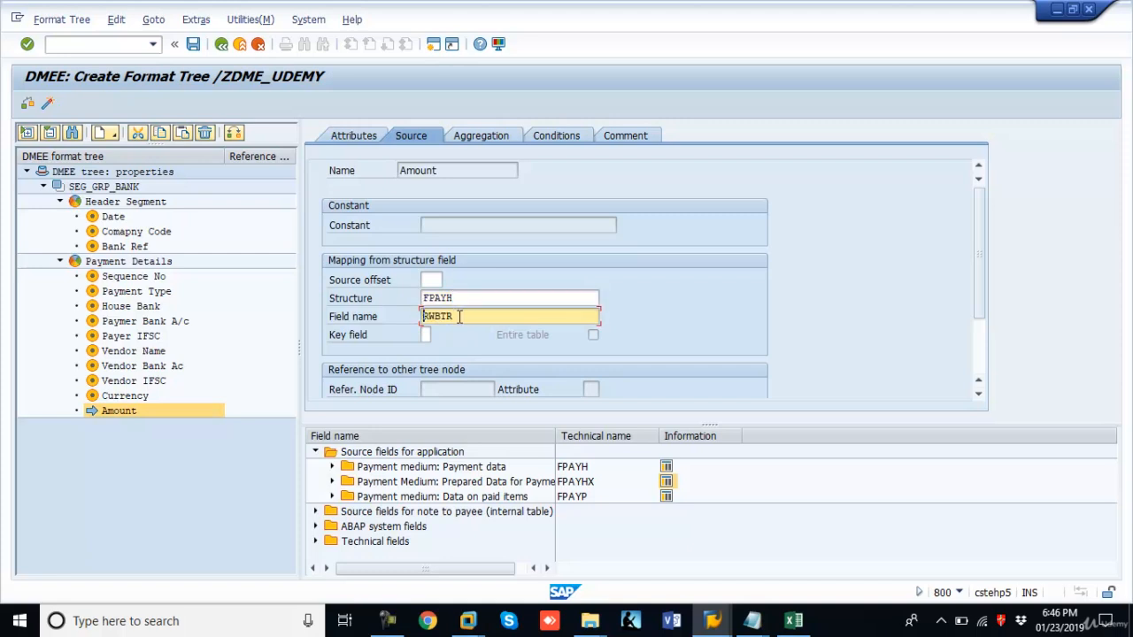
click(28, 104)
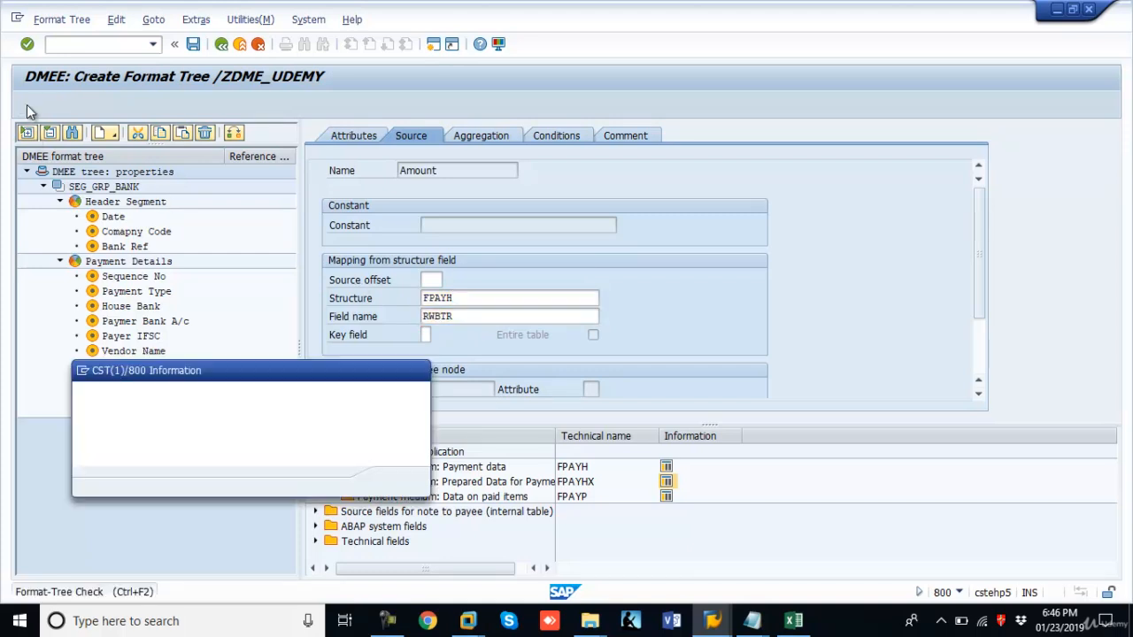
key(Return)
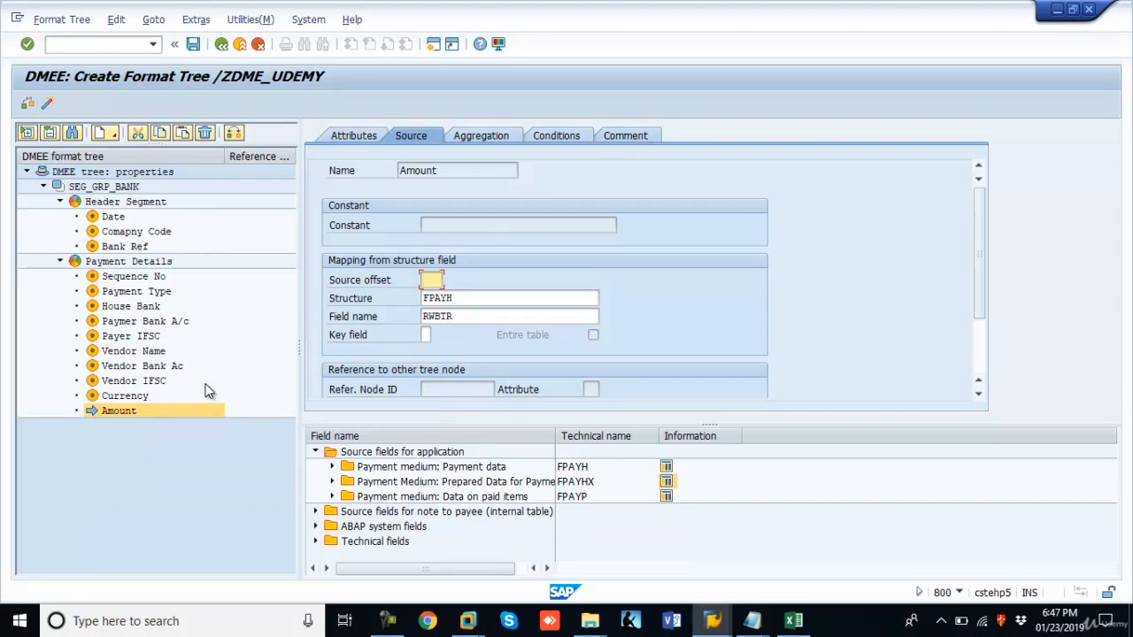
Review the Trailer section's nodes and mapping procedures in the Excel specification, and return to the format tree.
key(alt+Tab)
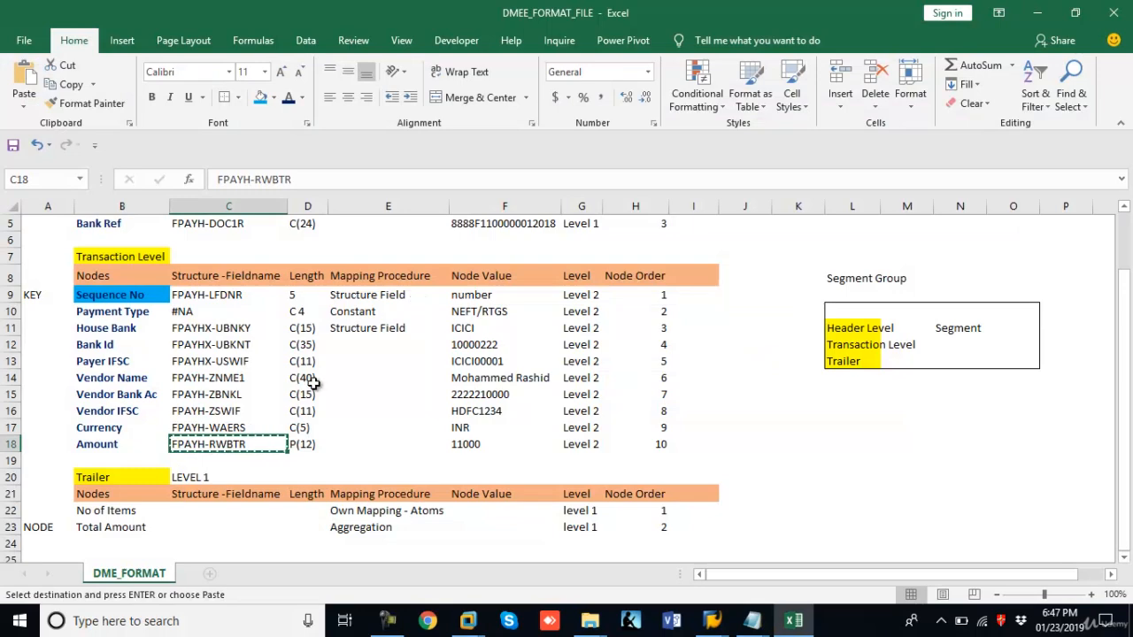
scroll(337, 402, down, 1)
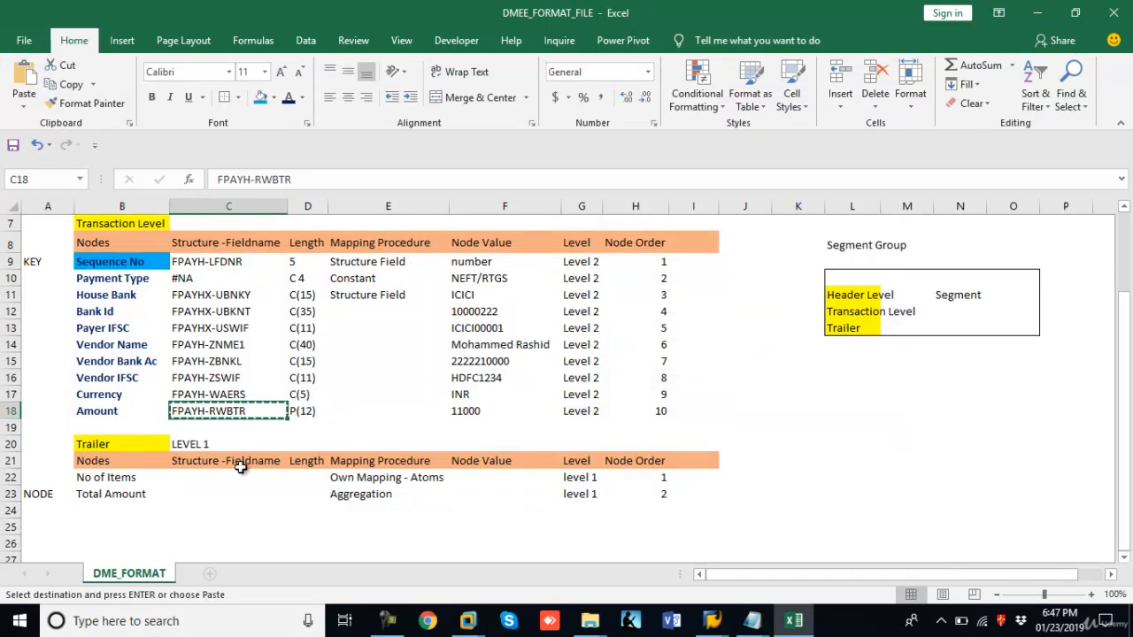
key(alt+Tab)
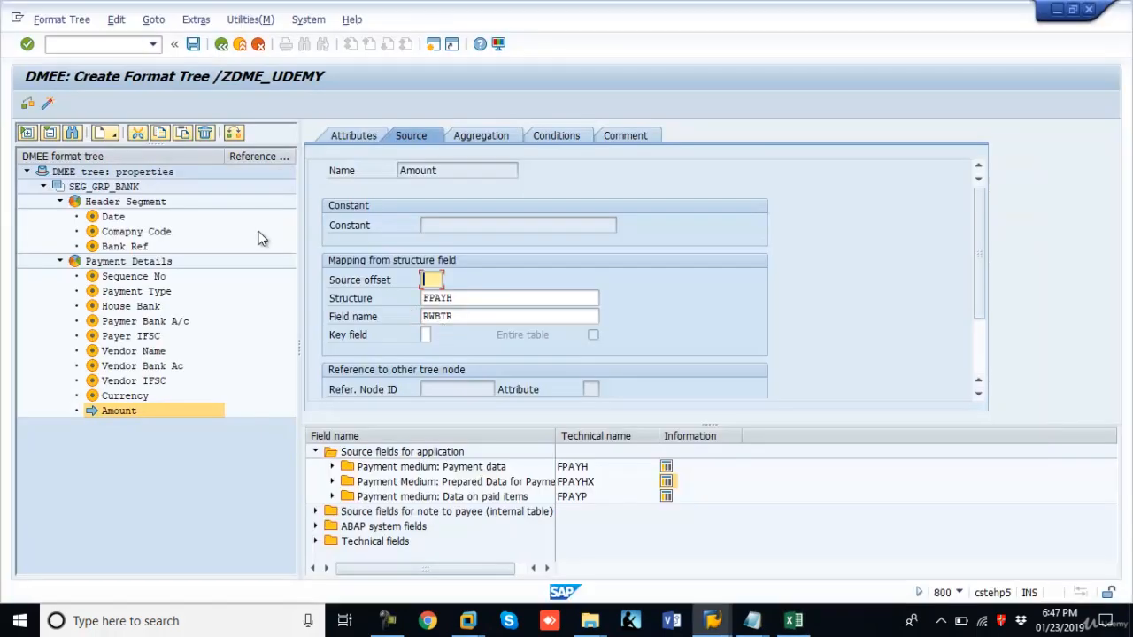
Check the format tree /ZDME_UDEMY and activate it under workbench request CSTK900154.
click(28, 105)
key(Return)
click(47, 104)
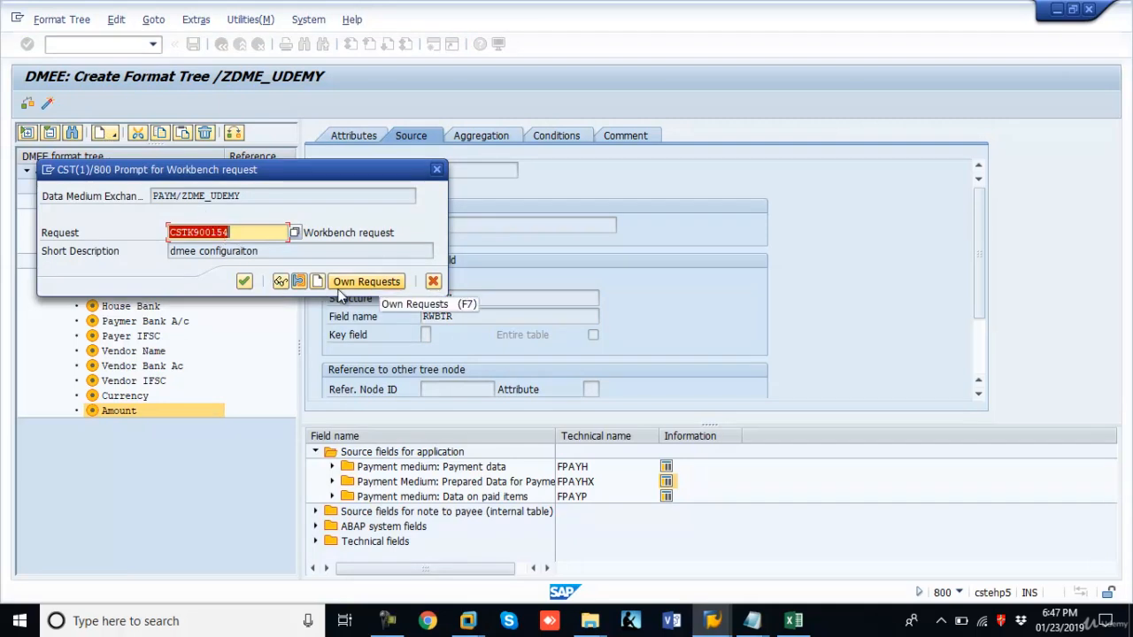
key(Return)
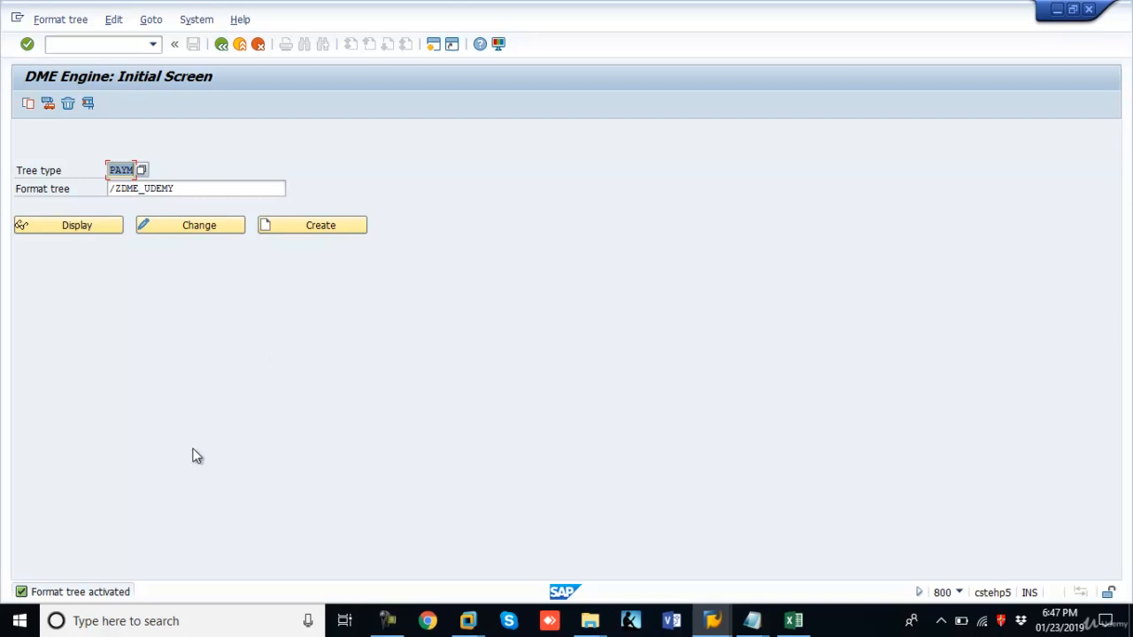
Display the active version of /ZDME_UDEMY and examine its documentation text and version in the administrative data.
click(83, 227)
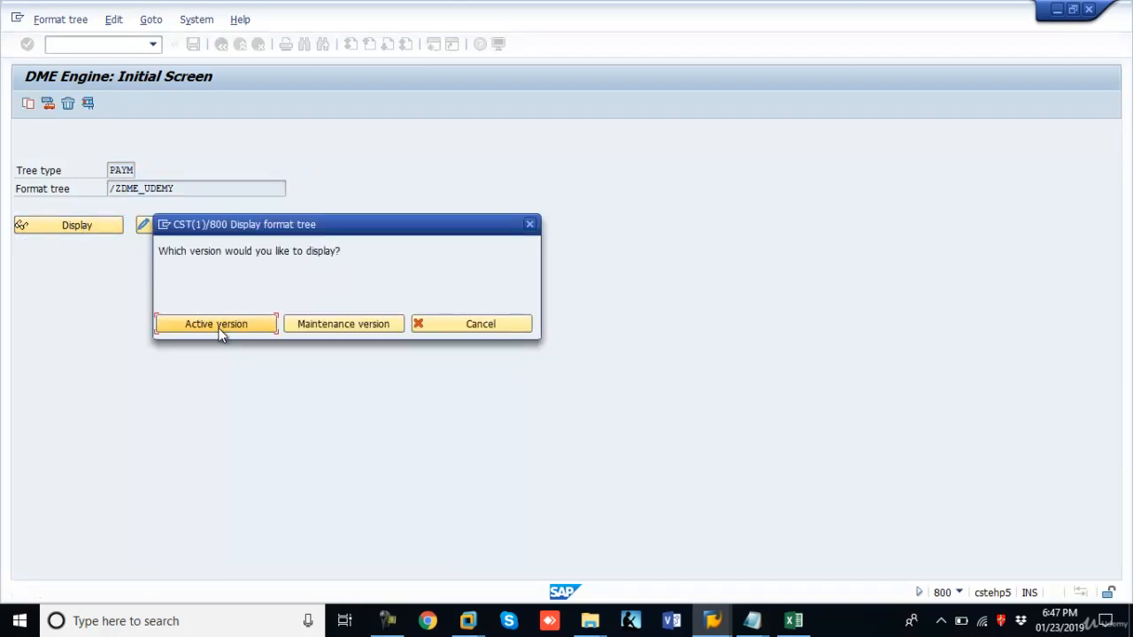
click(217, 324)
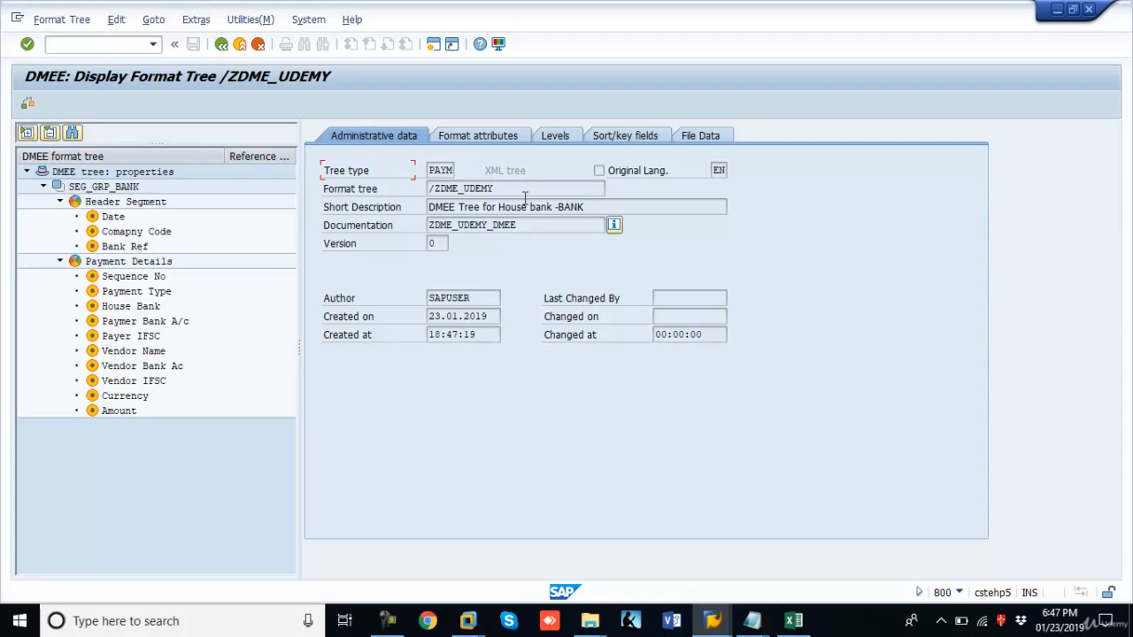
click(615, 226)
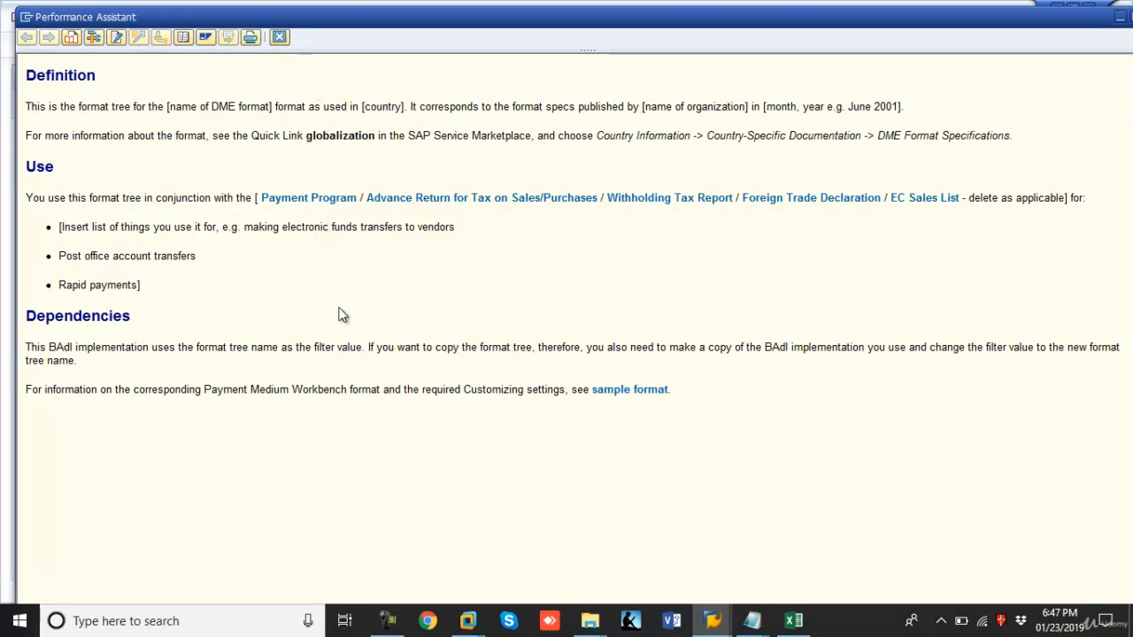
click(279, 40)
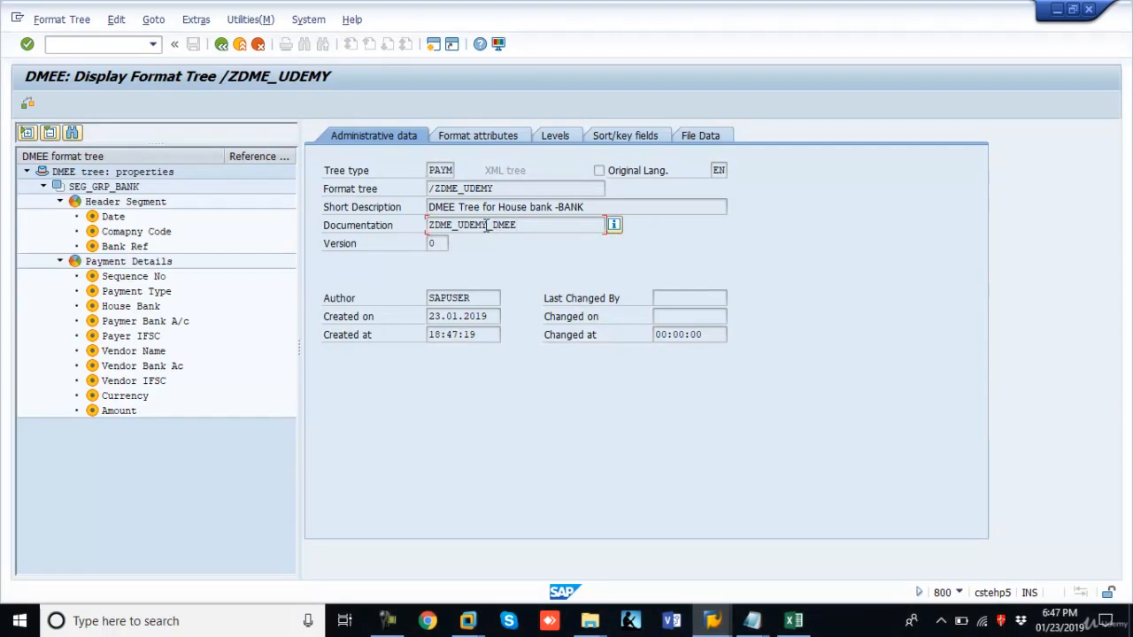
drag(487, 225, 522, 225)
click(434, 244)
Switch to the Udemy folder in File Explorer, view the APP_DME_Configuraiton text file and close it.
mouse_move(757, 623)
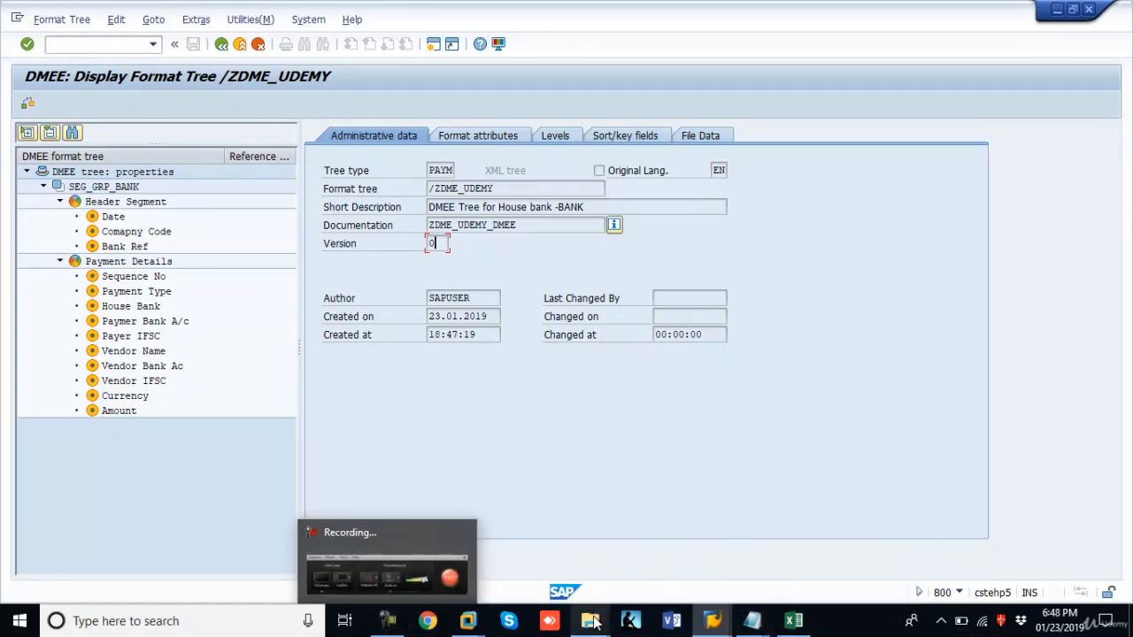
mouse_move(592, 622)
mouse_move(519, 540)
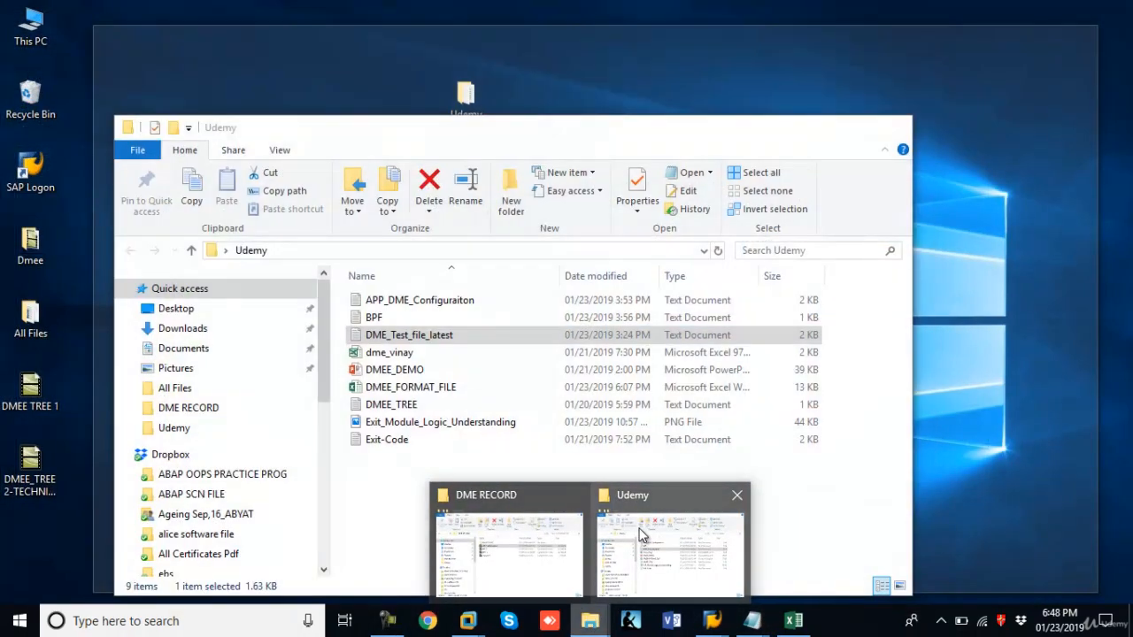
click(637, 535)
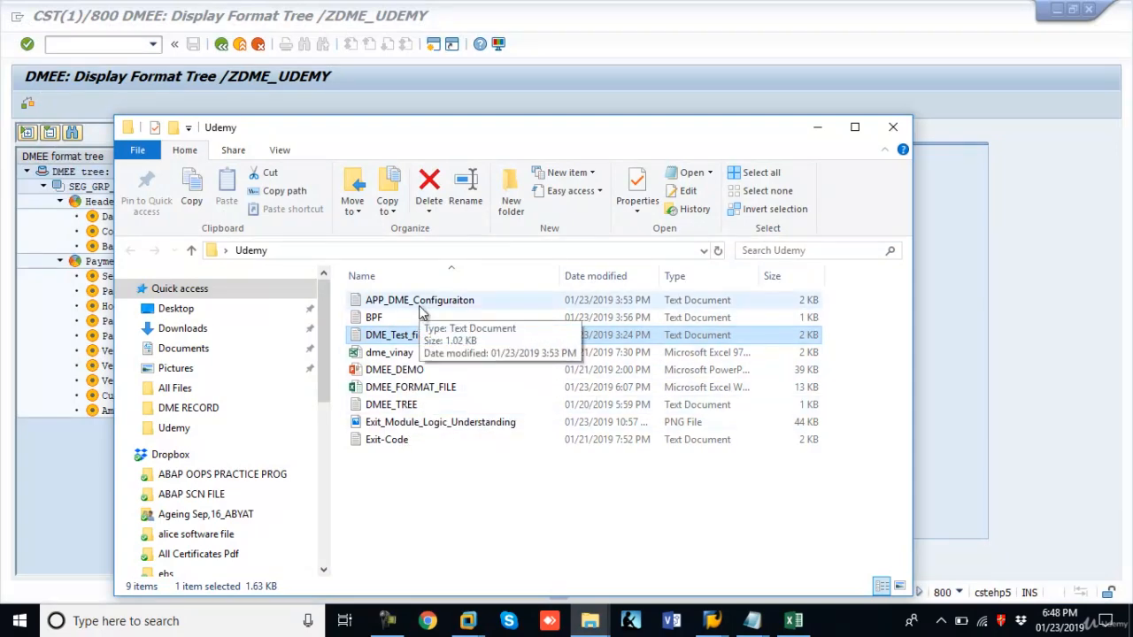
double_click(421, 303)
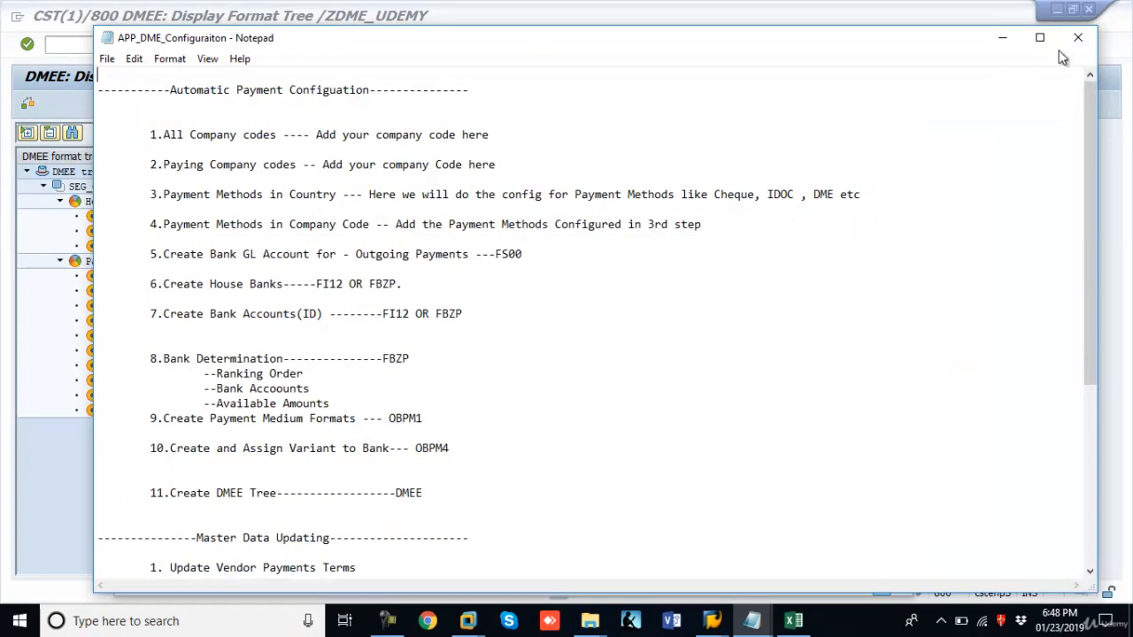
click(1078, 38)
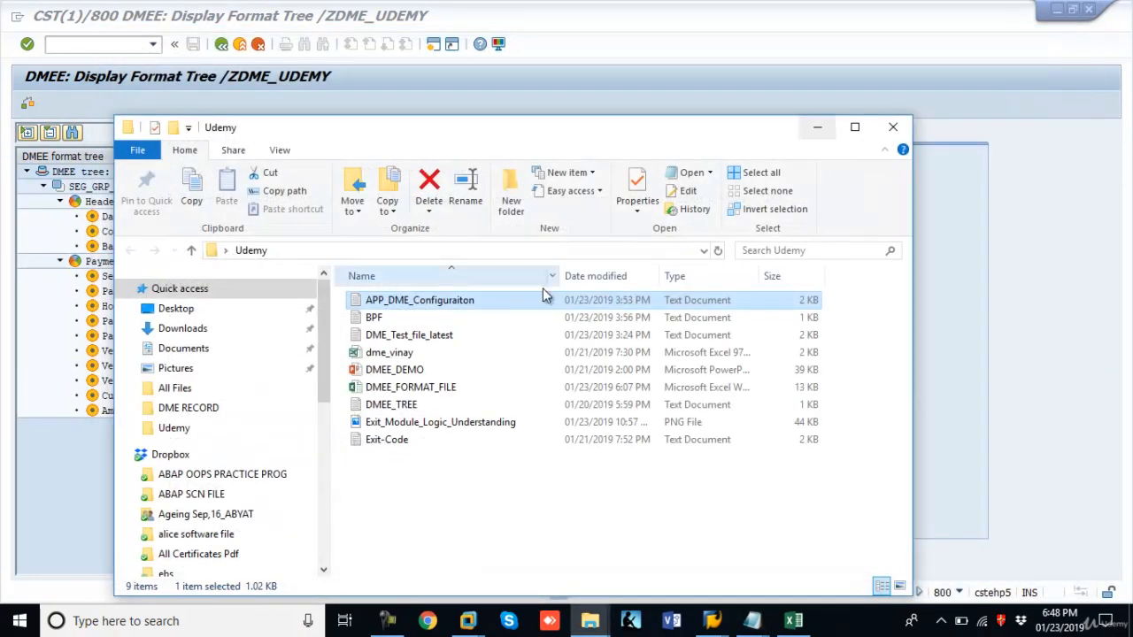
Read the technical attribute outline in the DMEE_TREE notes, and return to the format tree to examine its Version field.
double_click(398, 405)
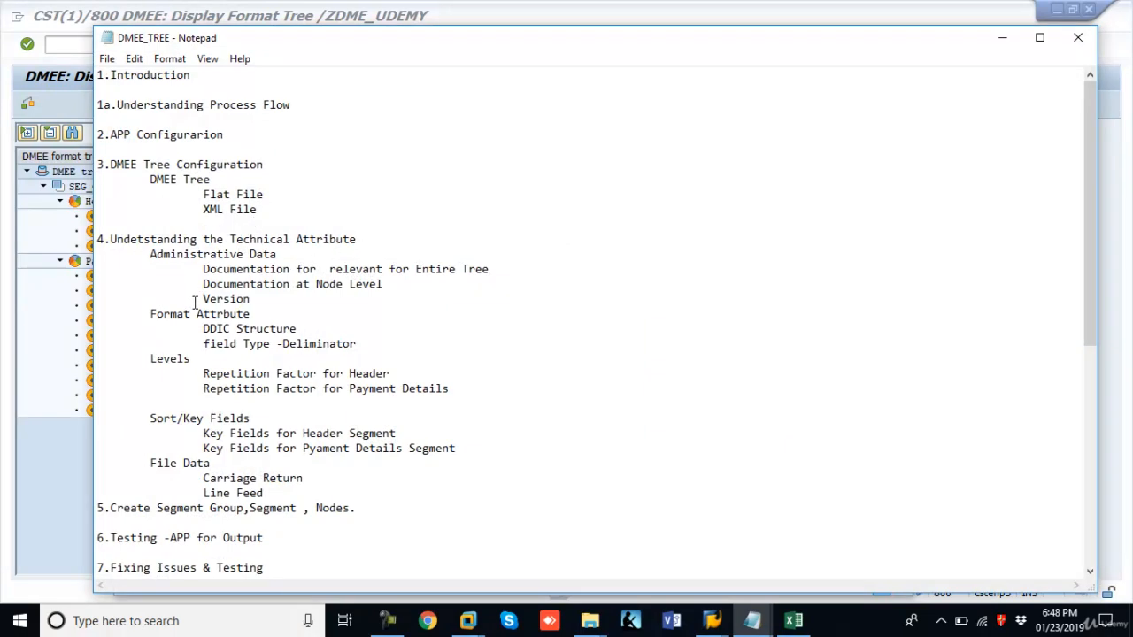
click(1003, 37)
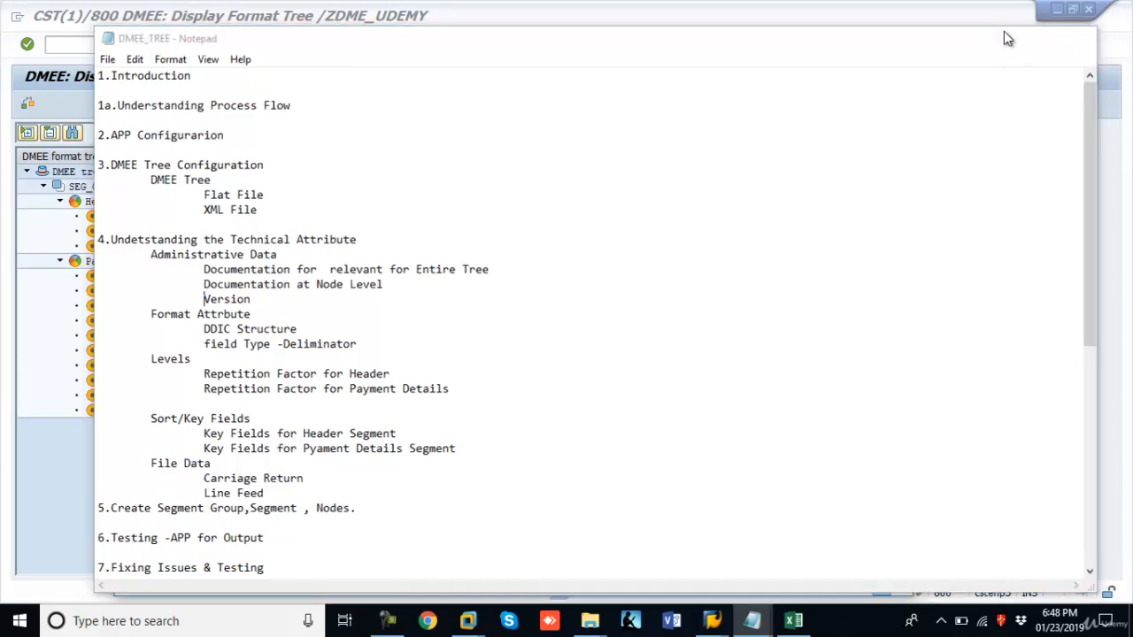
key(alt+Tab)
key(alt+Tab)
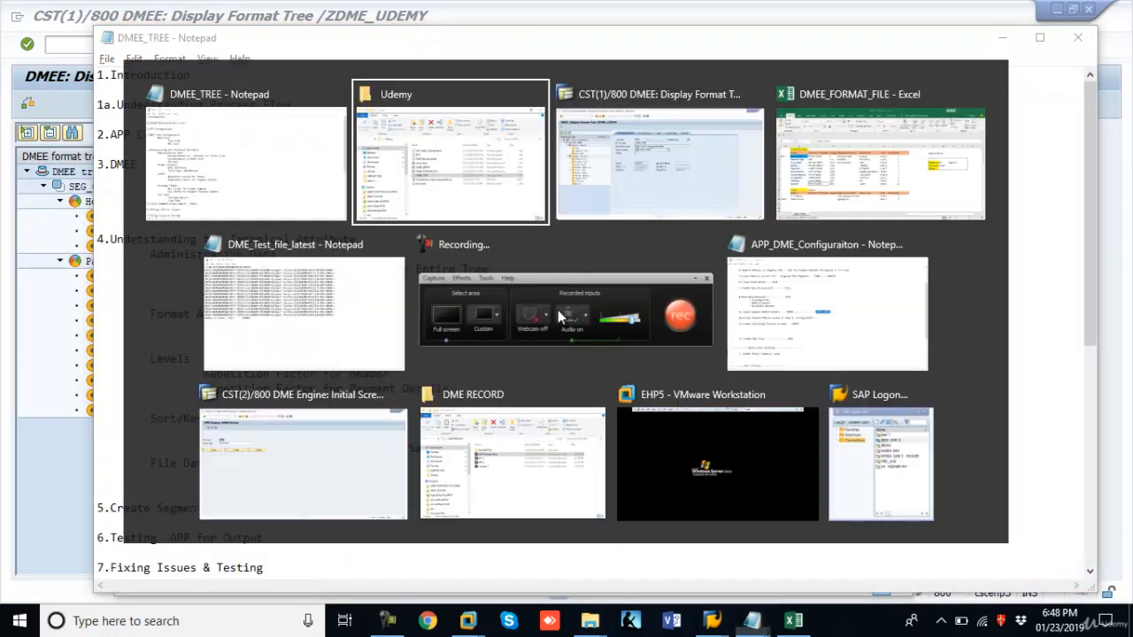
key(alt+Tab)
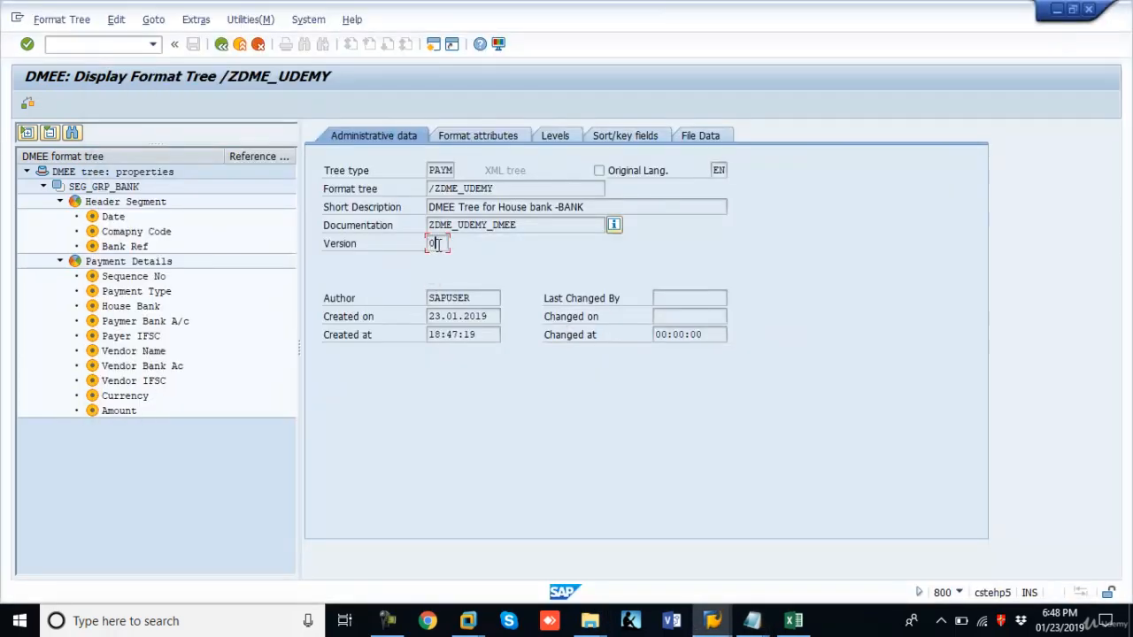
drag(436, 245, 413, 245)
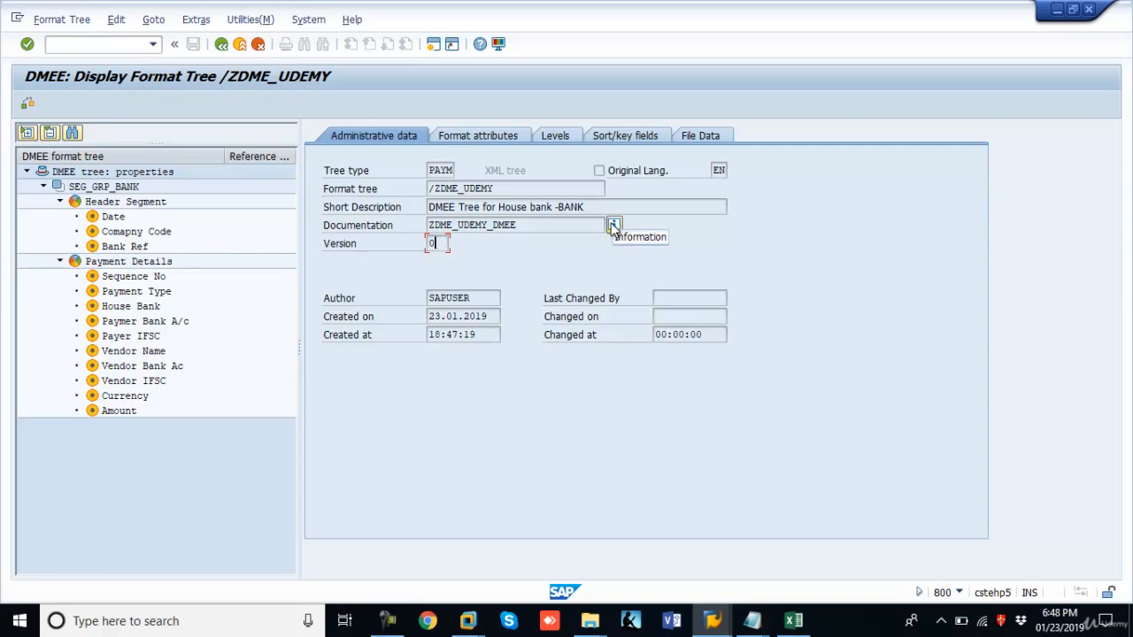
Leave the format tree display and review the sample payment output in the DME_Test_file_latest text file.
click(220, 45)
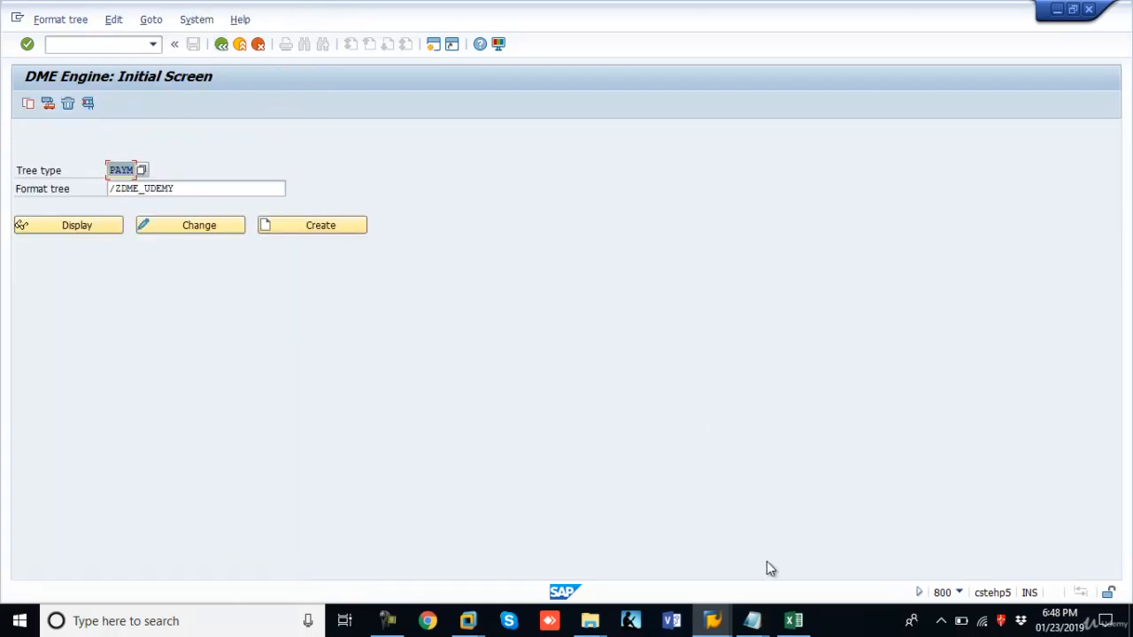
mouse_move(753, 620)
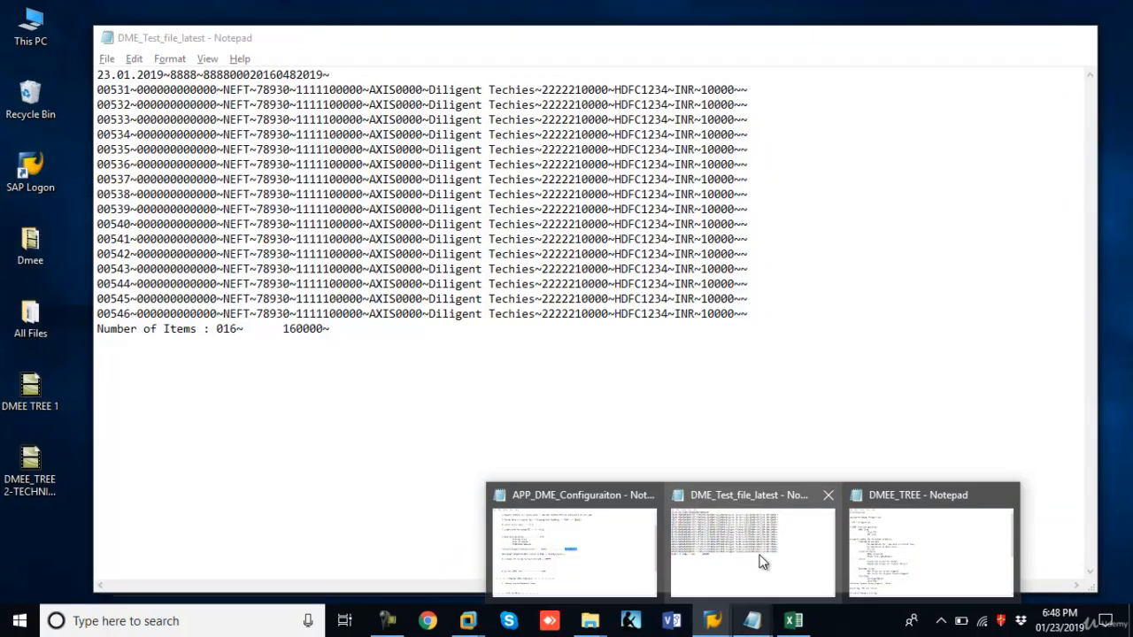
click(760, 558)
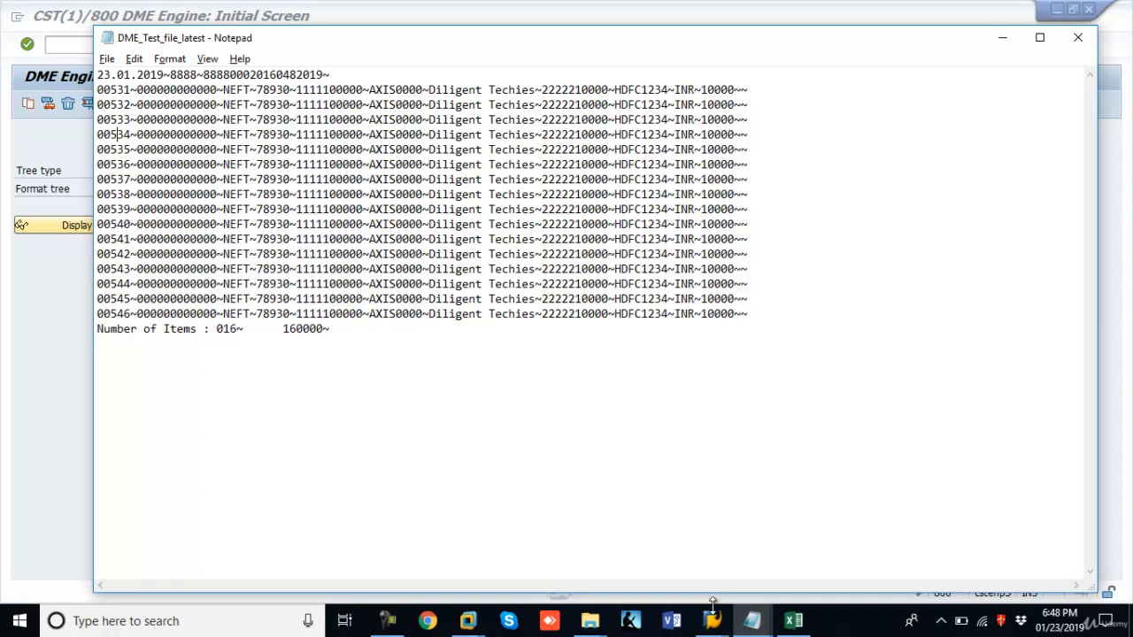
click(388, 620)
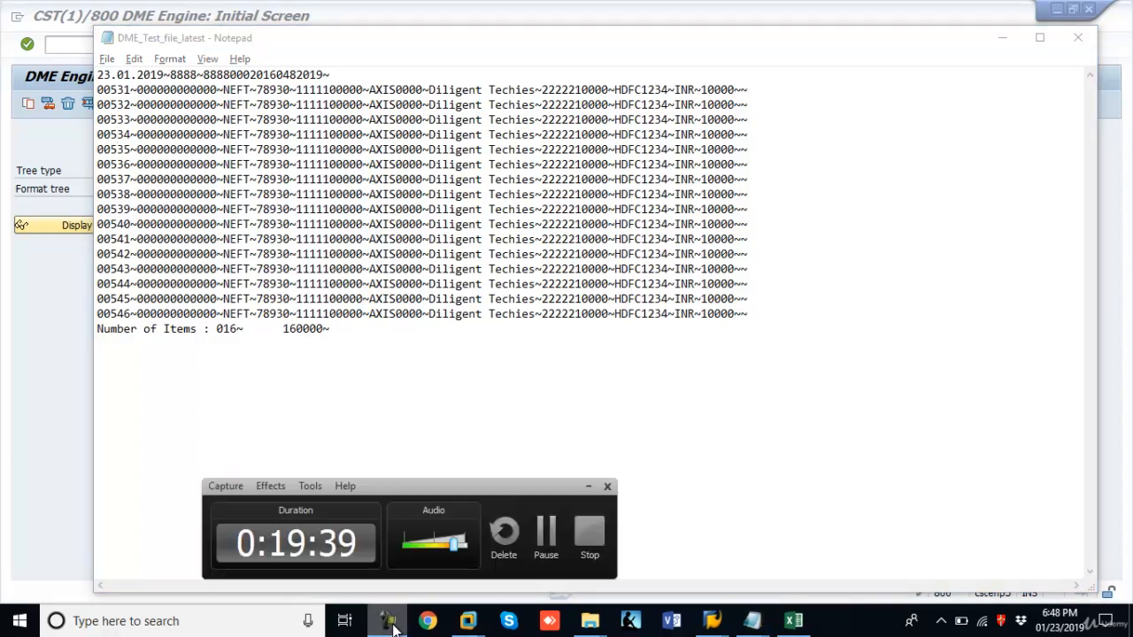